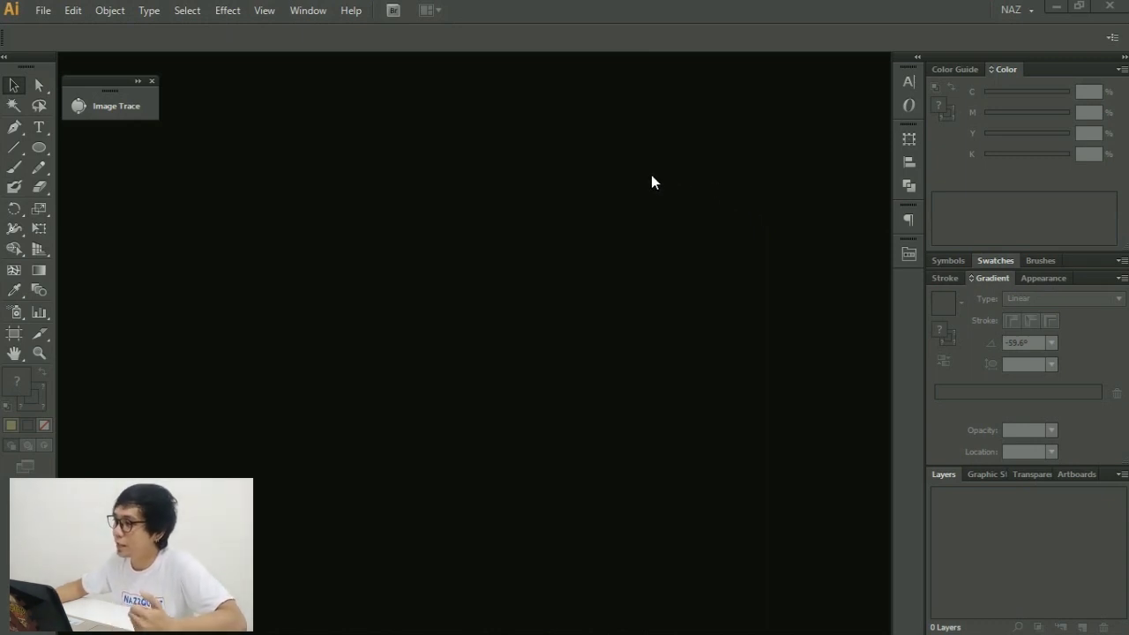
Open NAZZZ.ai from the desktop and marquee-select its colour artwork to inspect it.
left_click(1056, 7)
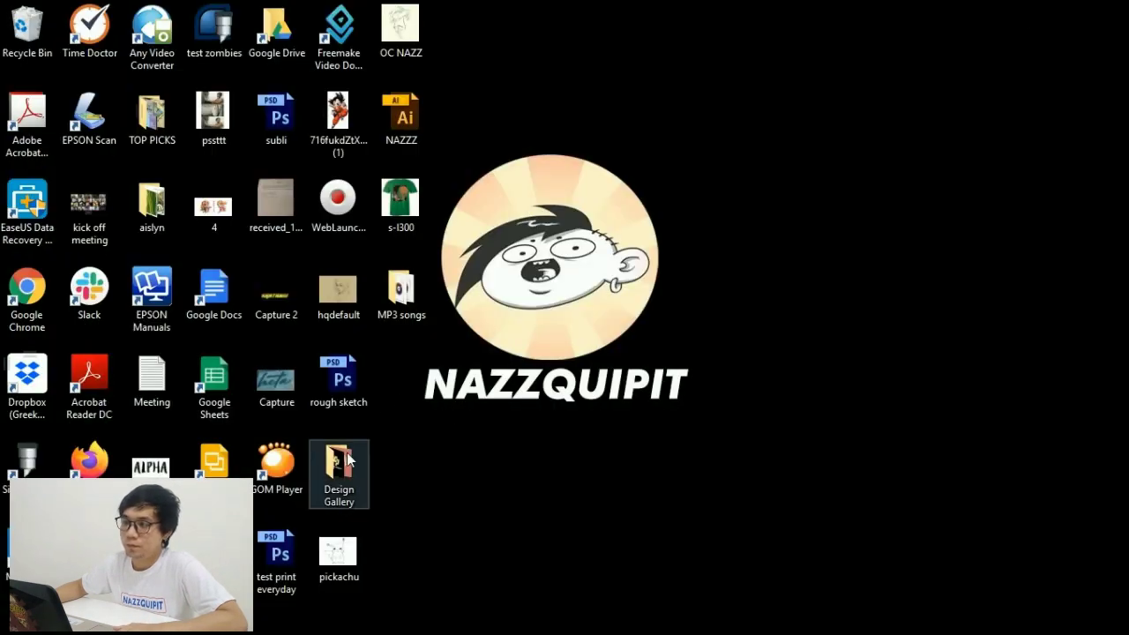
double_click(402, 113)
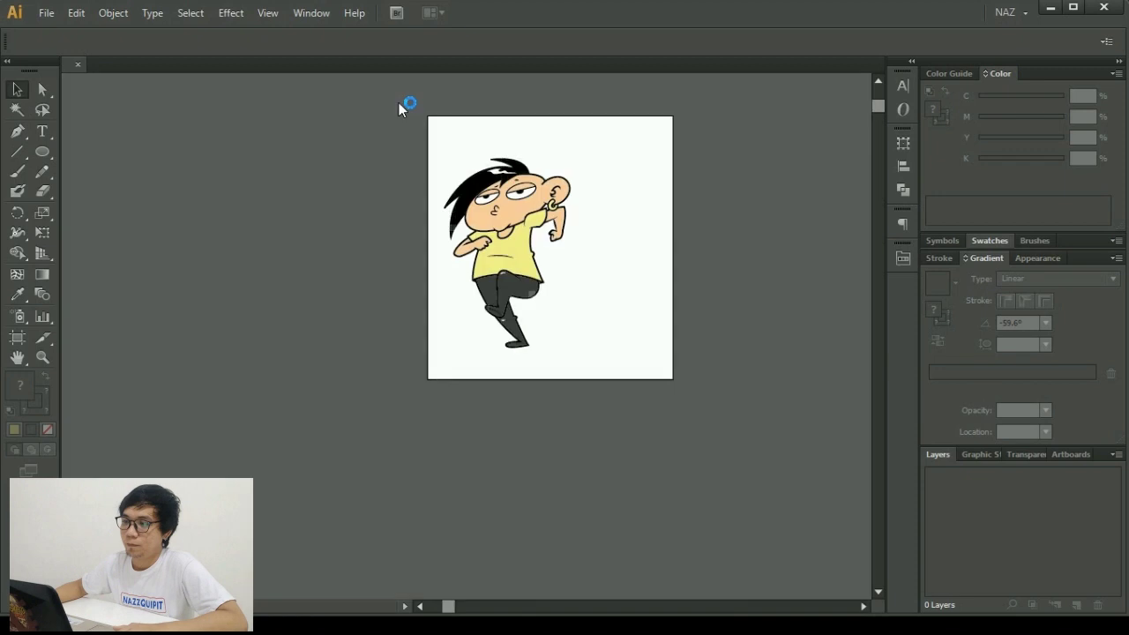
left_click_drag(362, 120, 649, 408)
scroll(564, 320, "up", 1)
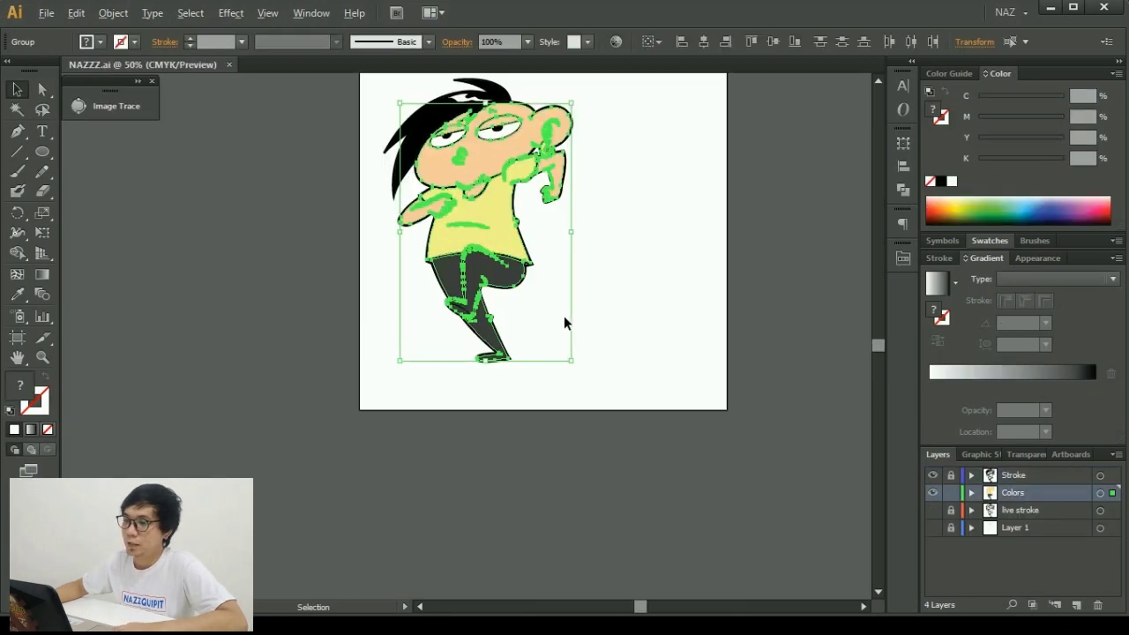
scroll(582, 371, "up", 1)
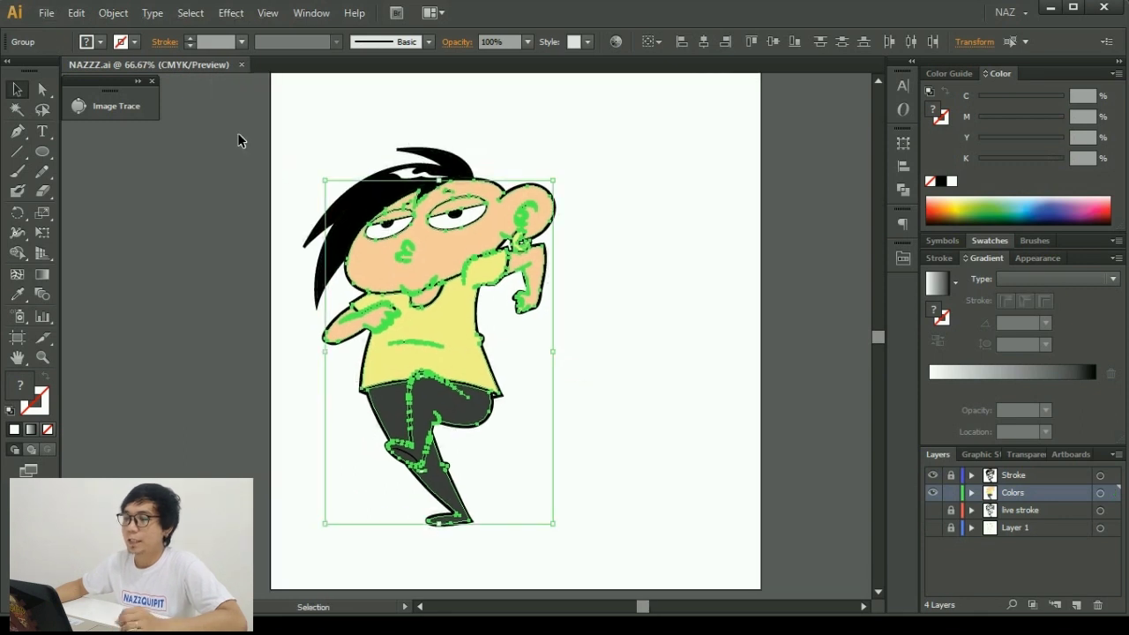
left_click(238, 135)
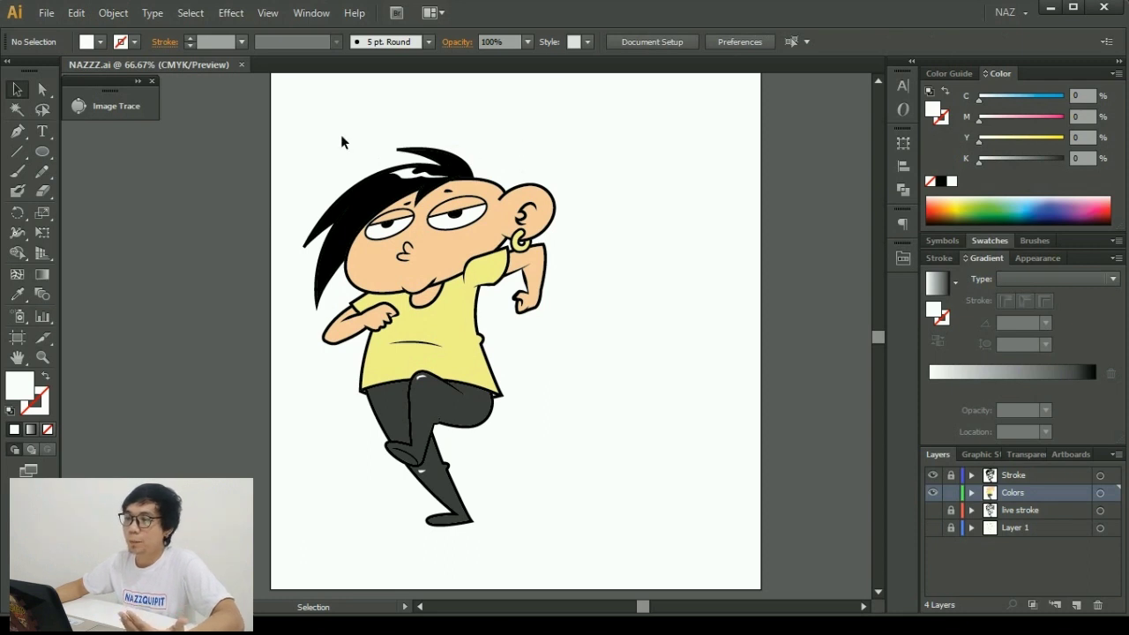
Reselect the character's colour group, then zoom out and pan to see the whole artboard.
left_click_drag(254, 104, 605, 544)
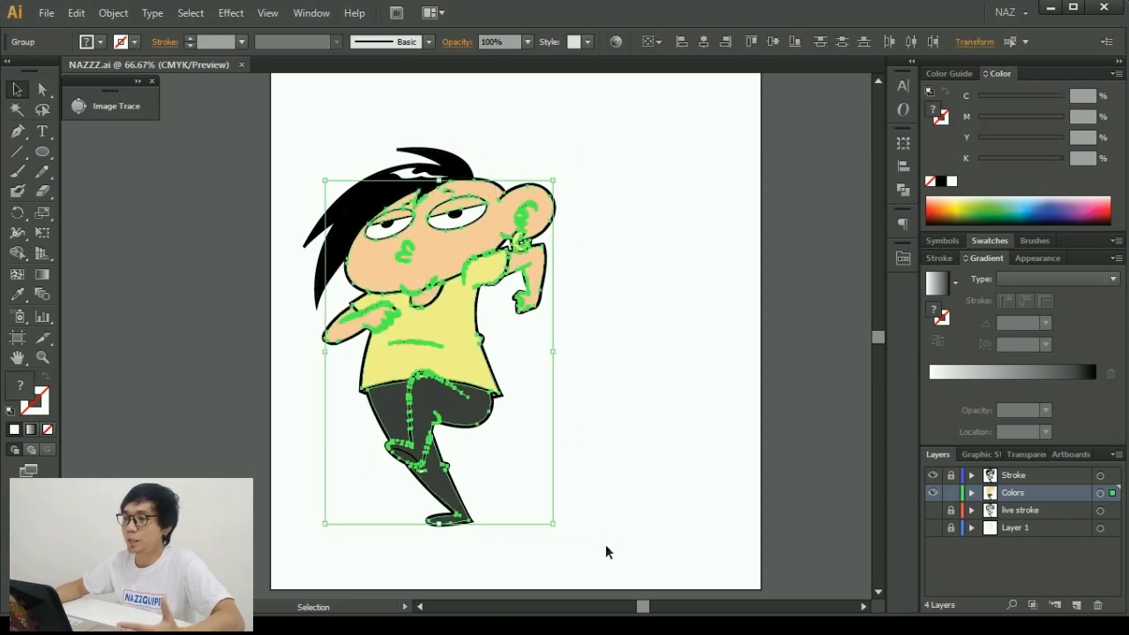
left_click(636, 477)
key("ctrl+minus")
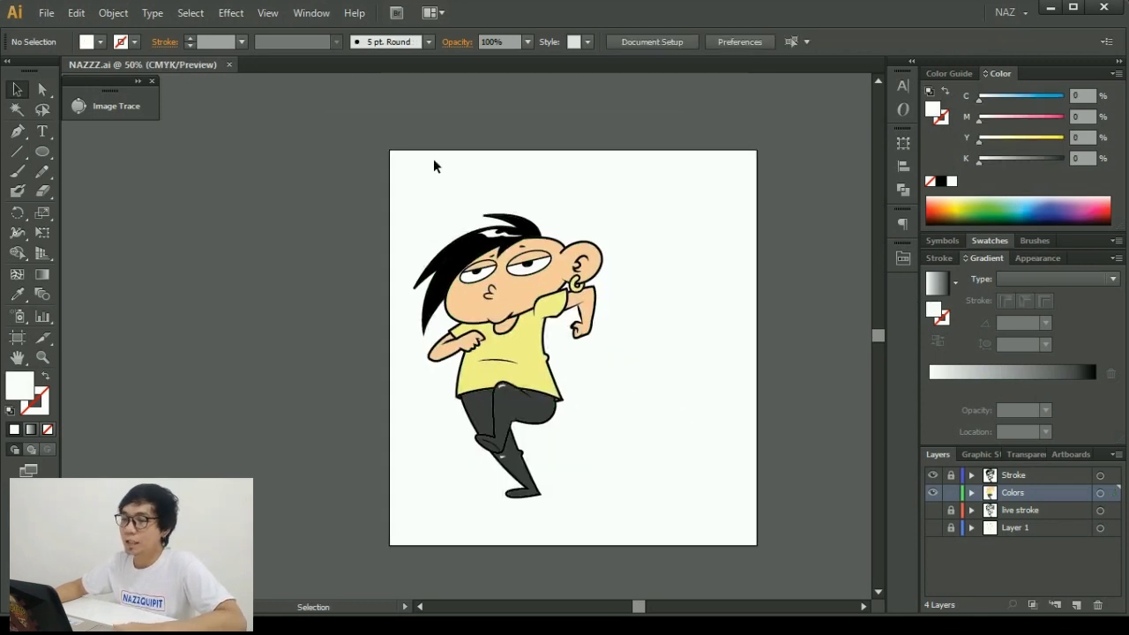
left_click_drag(357, 152, 639, 539)
left_click_drag(688, 444, 576, 437)
key("space")
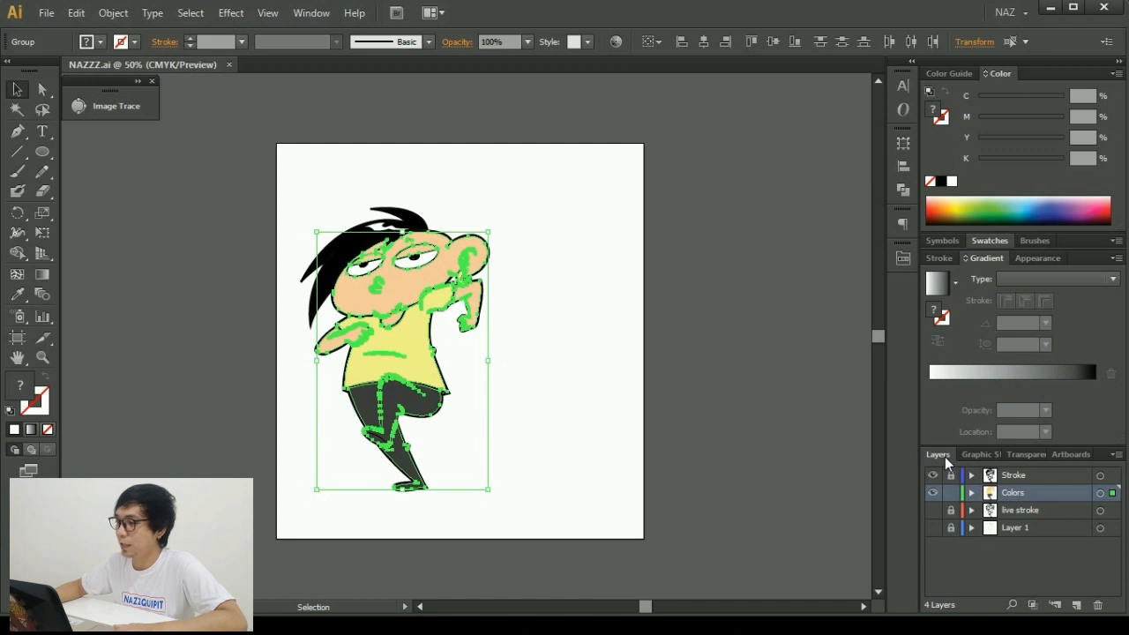
Float the Layers and Color panels out of the dock and show the swatches.
left_click_drag(946, 461, 689, 98)
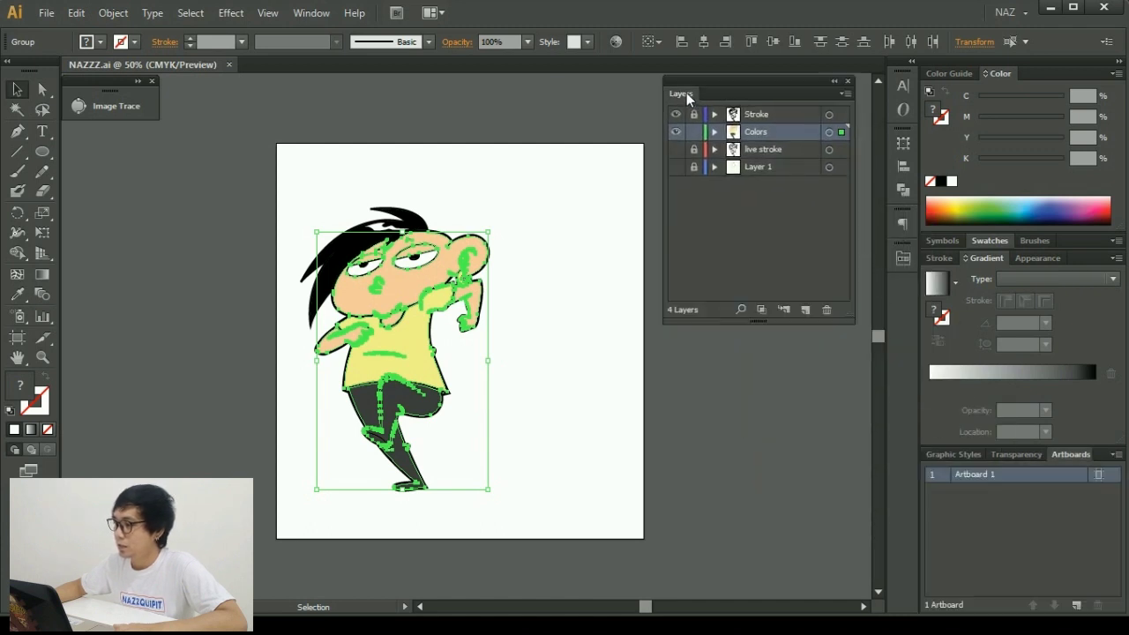
left_click_drag(749, 81, 750, 74)
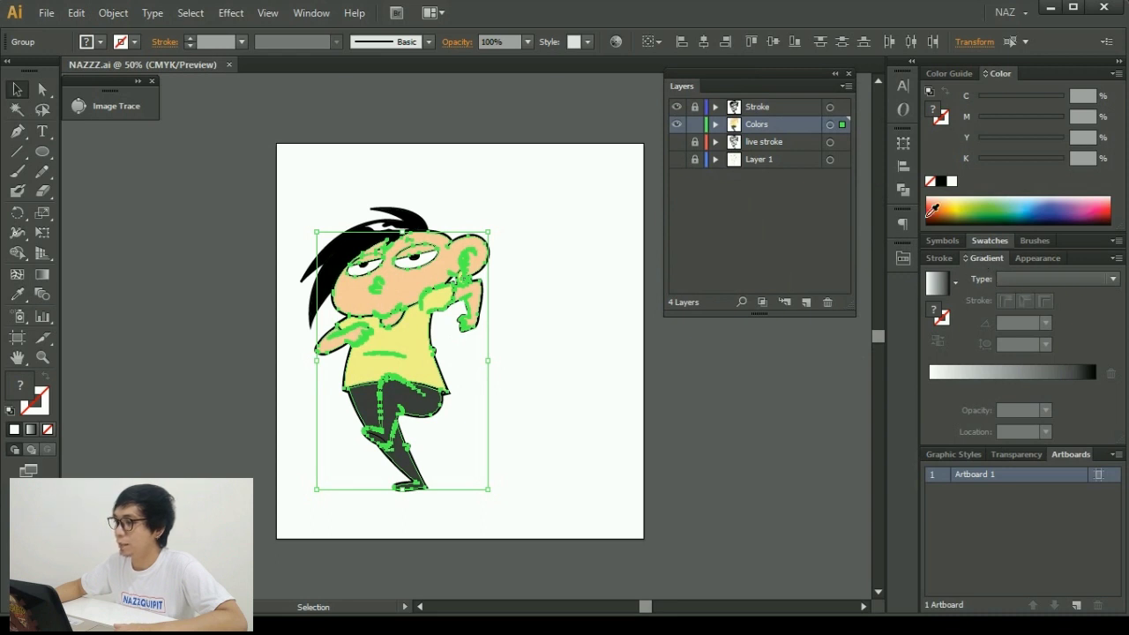
left_click(903, 190)
left_click(903, 189)
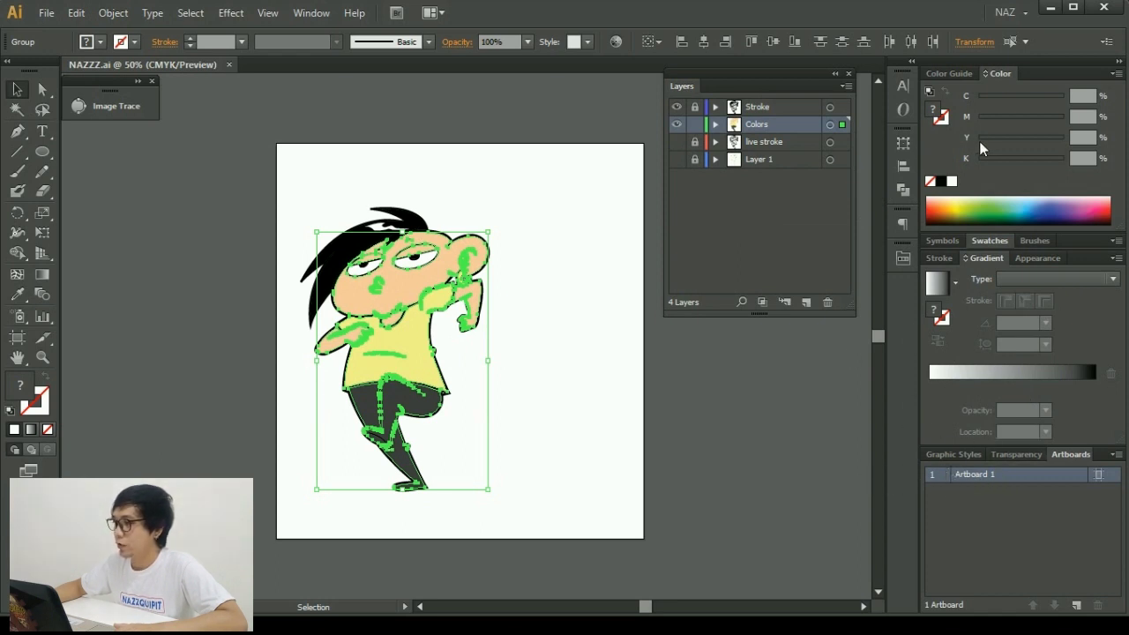
left_click_drag(997, 75, 684, 326)
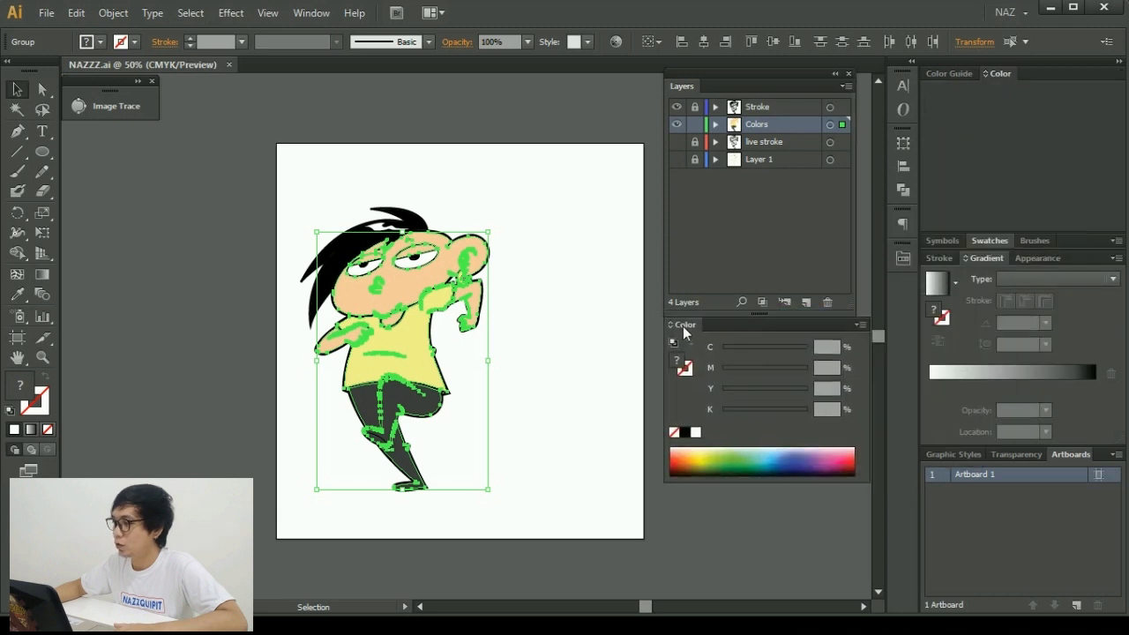
left_click(993, 239)
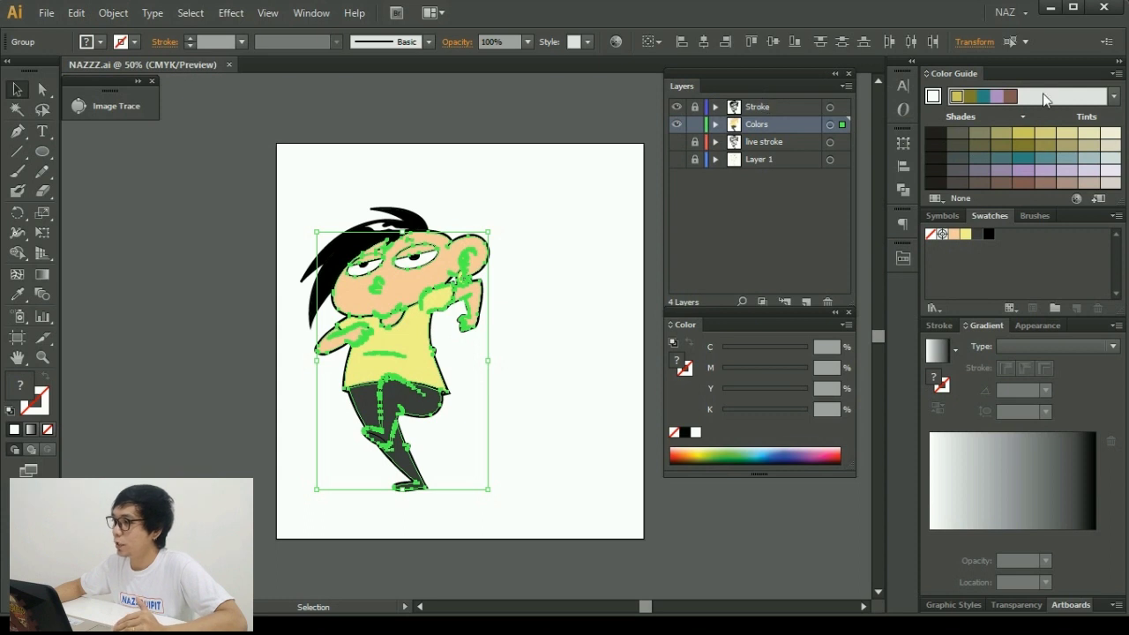
Collapse the dock to icons and re-dock Layers with the Color panel beneath it.
left_click(1120, 62)
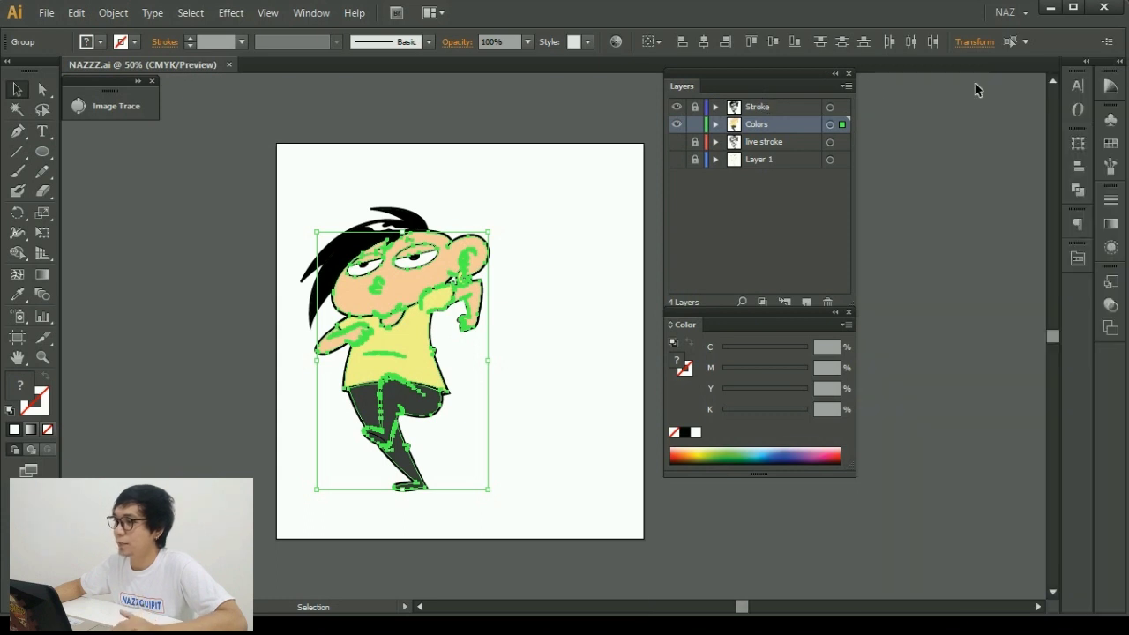
left_click_drag(804, 83, 989, 69)
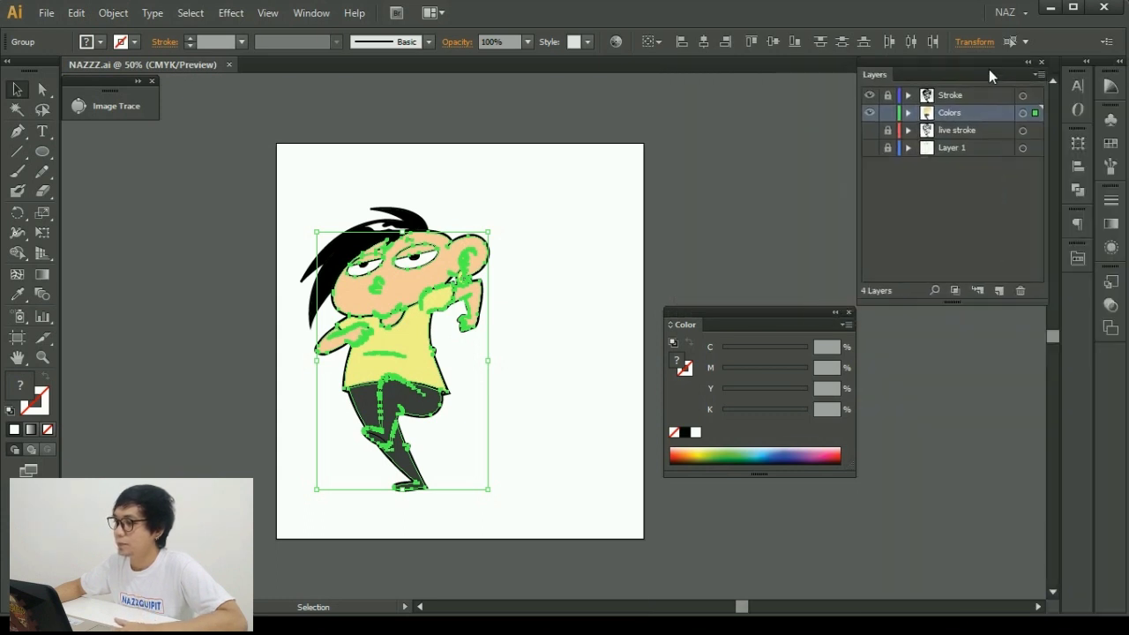
left_click_drag(780, 312, 971, 316)
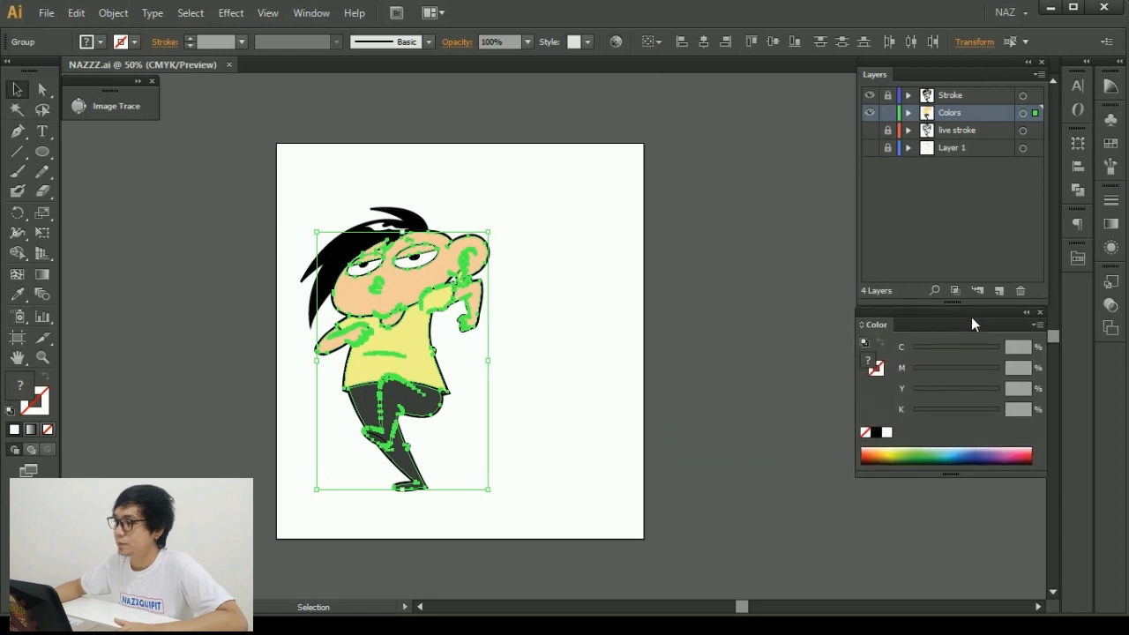
left_click(809, 247)
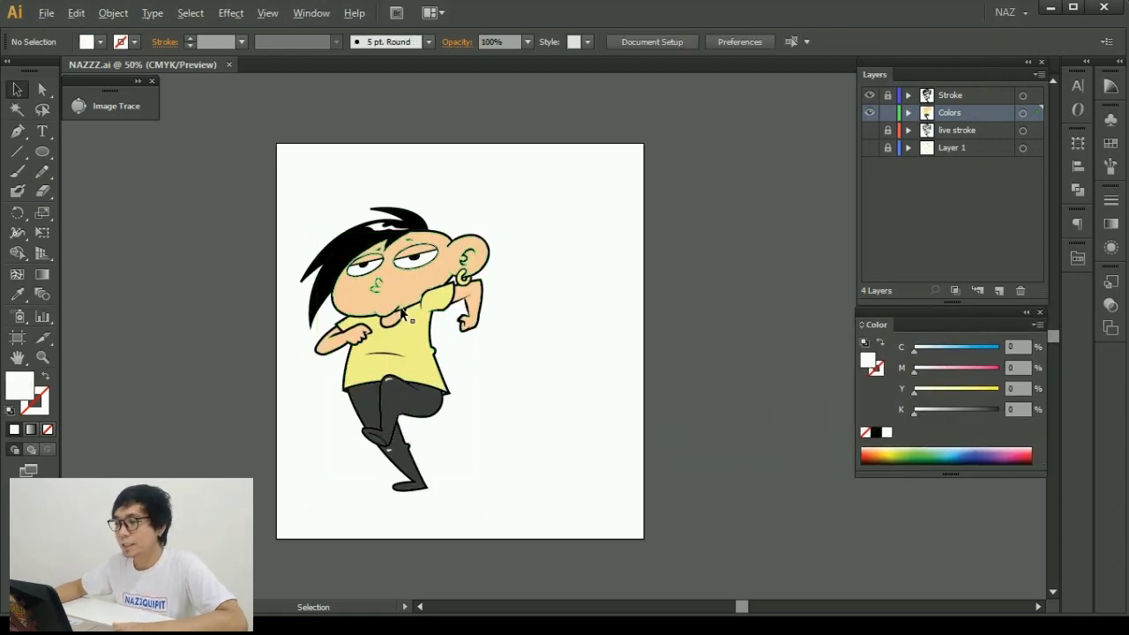
scroll(401, 313, "up", 2)
left_click_drag(630, 361, 656, 336)
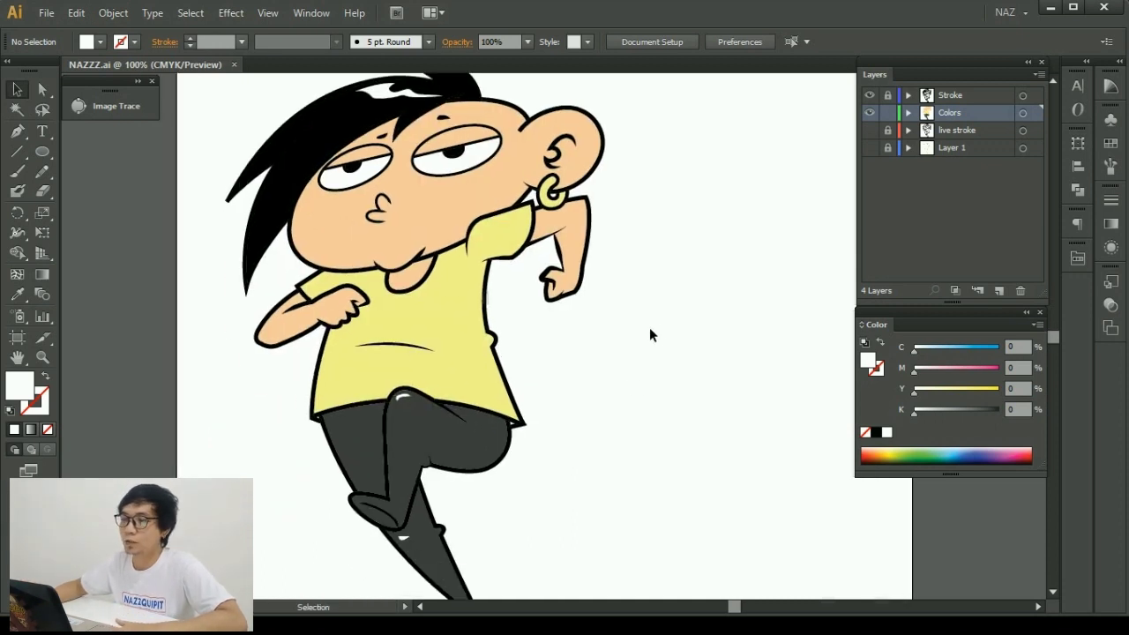
left_click_drag(631, 294, 635, 354)
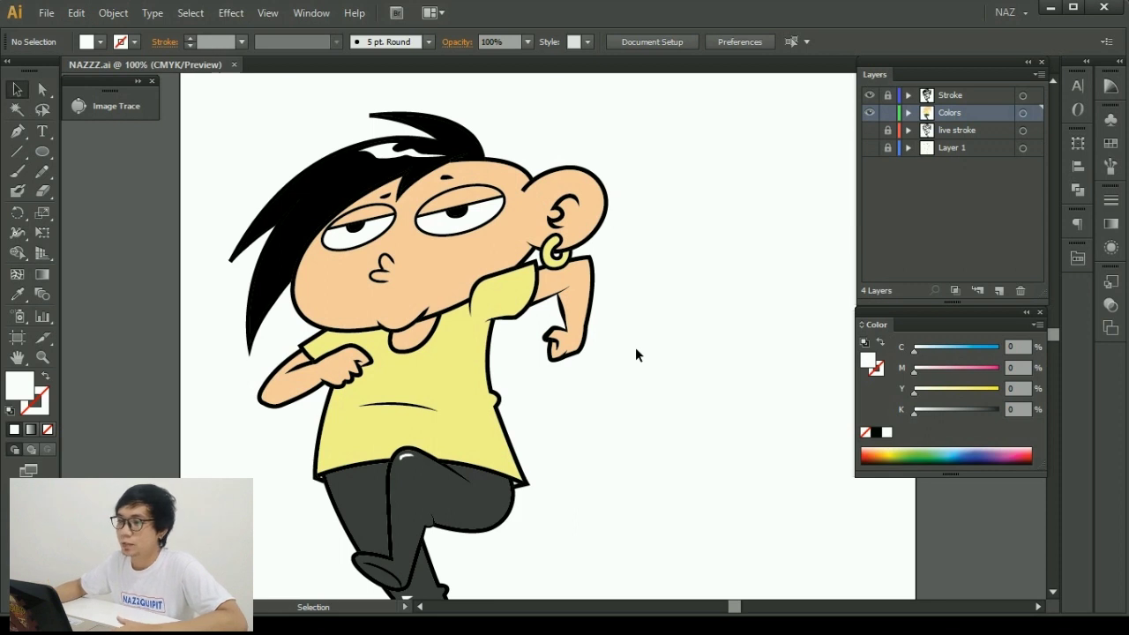
scroll(635, 347, "down", 1)
scroll(643, 318, "down", 1)
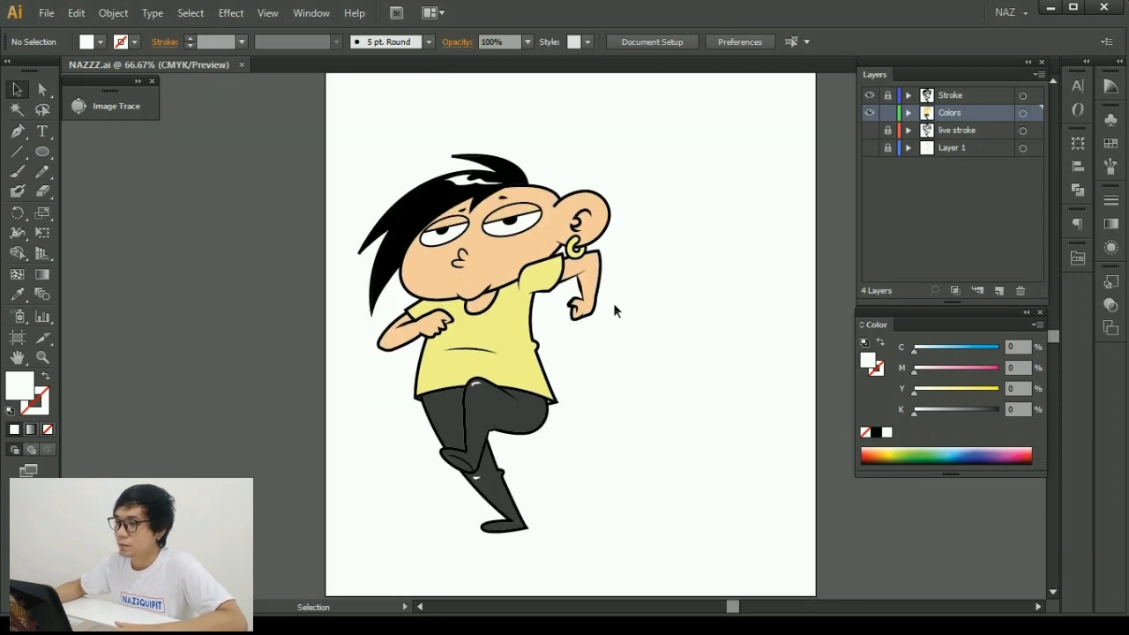
left_click_drag(706, 240, 718, 222)
left_click_drag(336, 107, 656, 548)
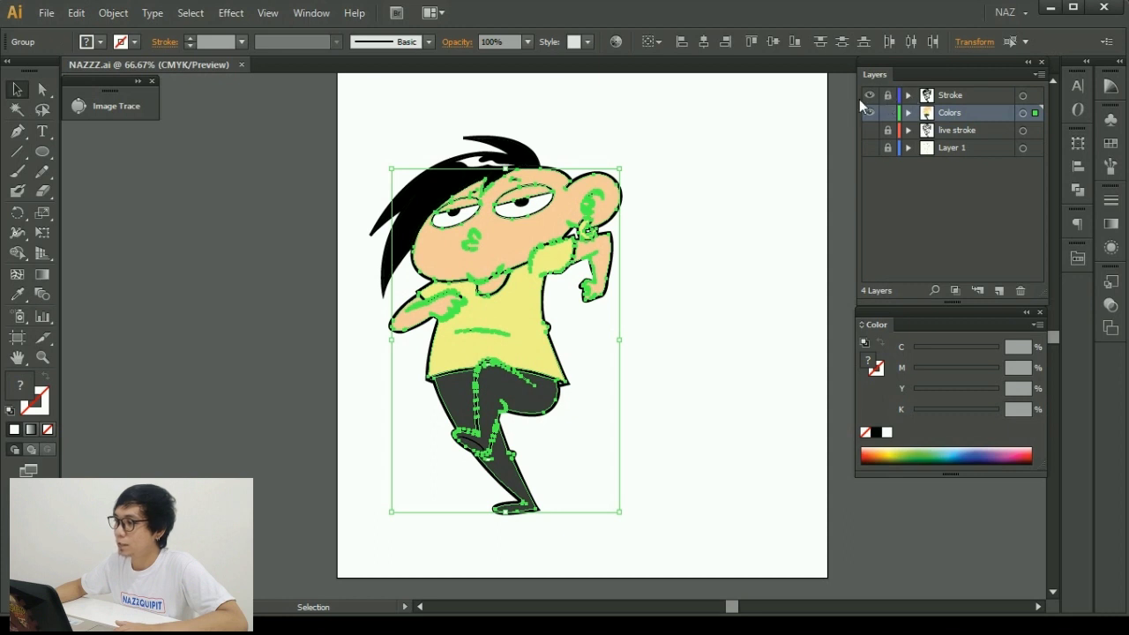
left_click_drag(920, 81, 910, 82)
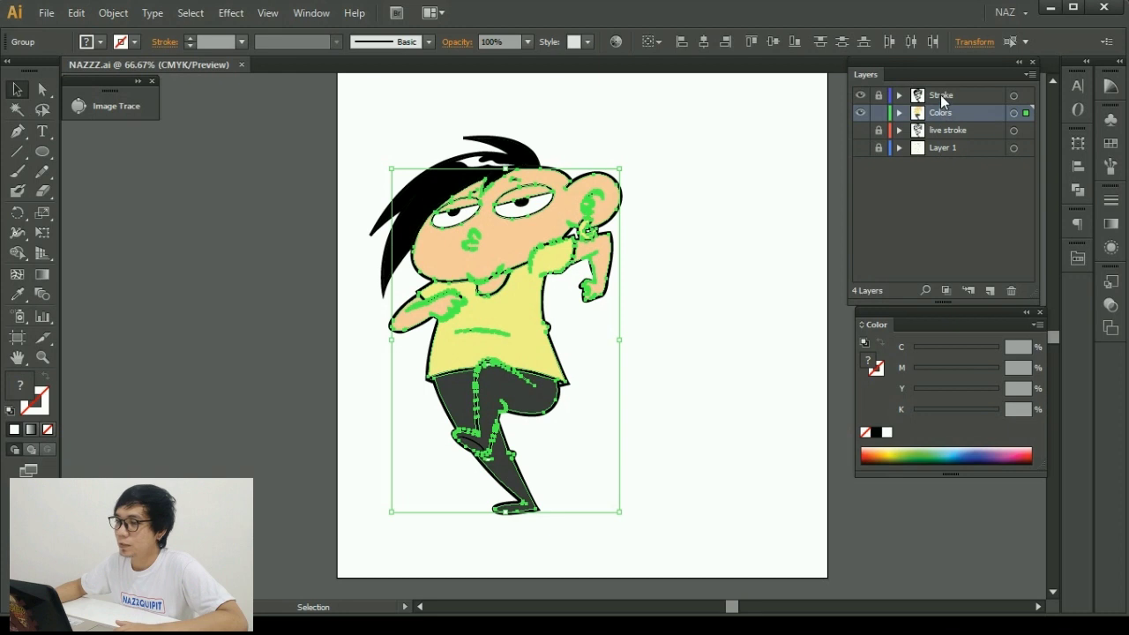
left_click(778, 157)
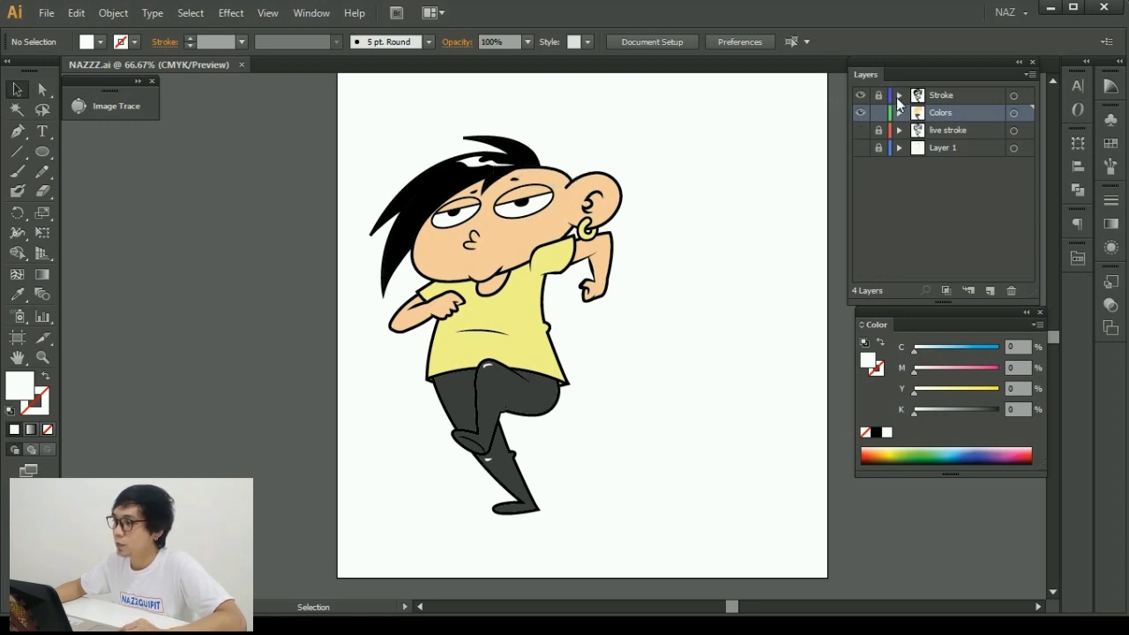
Toggle the Stroke and Colors layers' visibility to compare them, ending with both hidden.
left_click(945, 95)
left_click(860, 95)
left_click(860, 95)
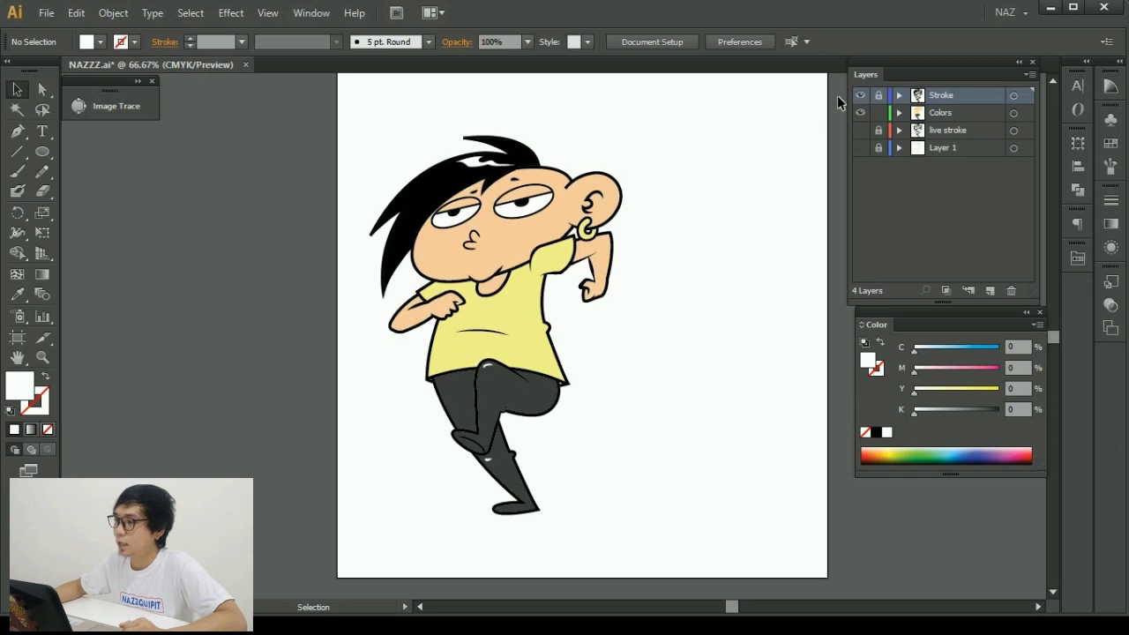
left_click(860, 95)
left_click(861, 96)
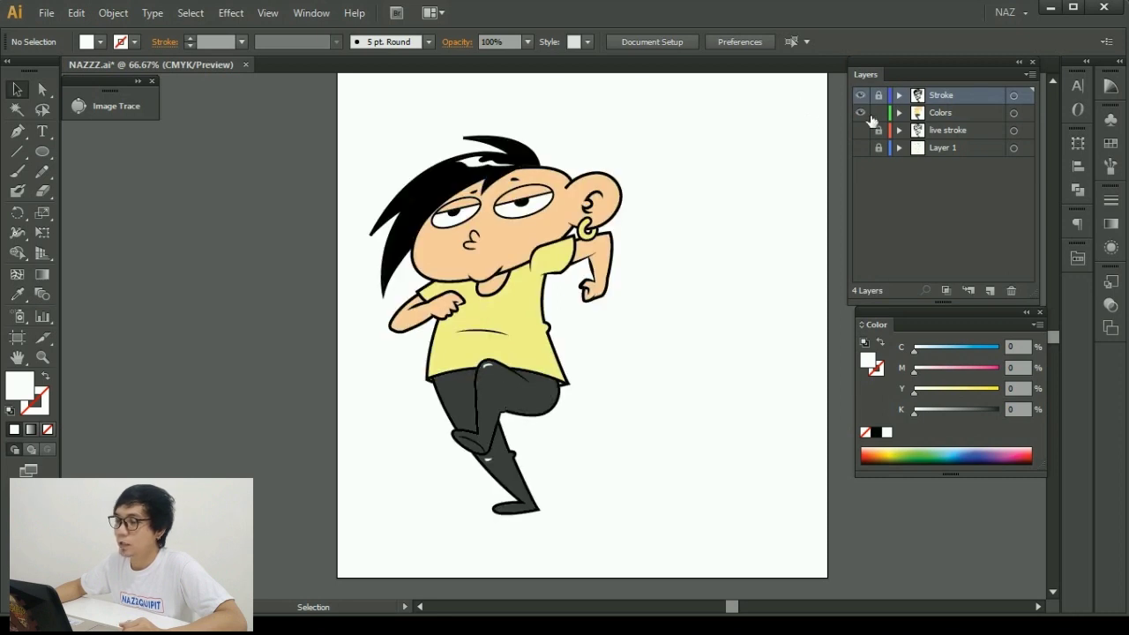
left_click(860, 112)
left_click(860, 113)
left_click(861, 113)
left_click(860, 113)
left_click(860, 113)
left_click(860, 113)
left_click(860, 95)
left_click(860, 113)
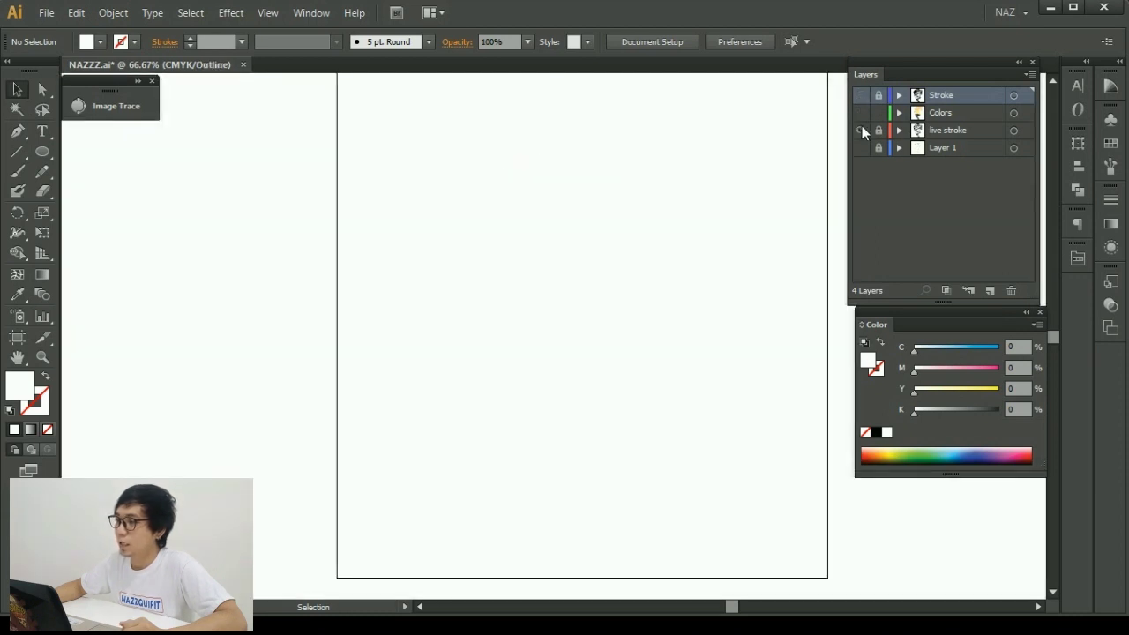
Inspect the live stroke artwork, then hide it and show Colors and Stroke with Colors active.
left_click(860, 130)
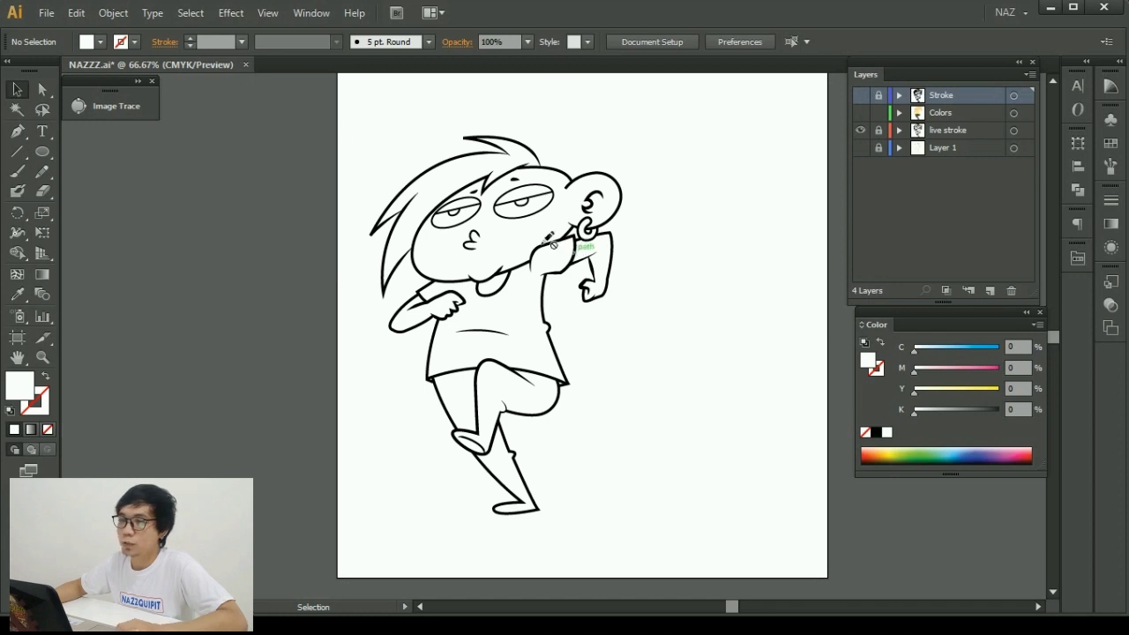
left_click(22, 91)
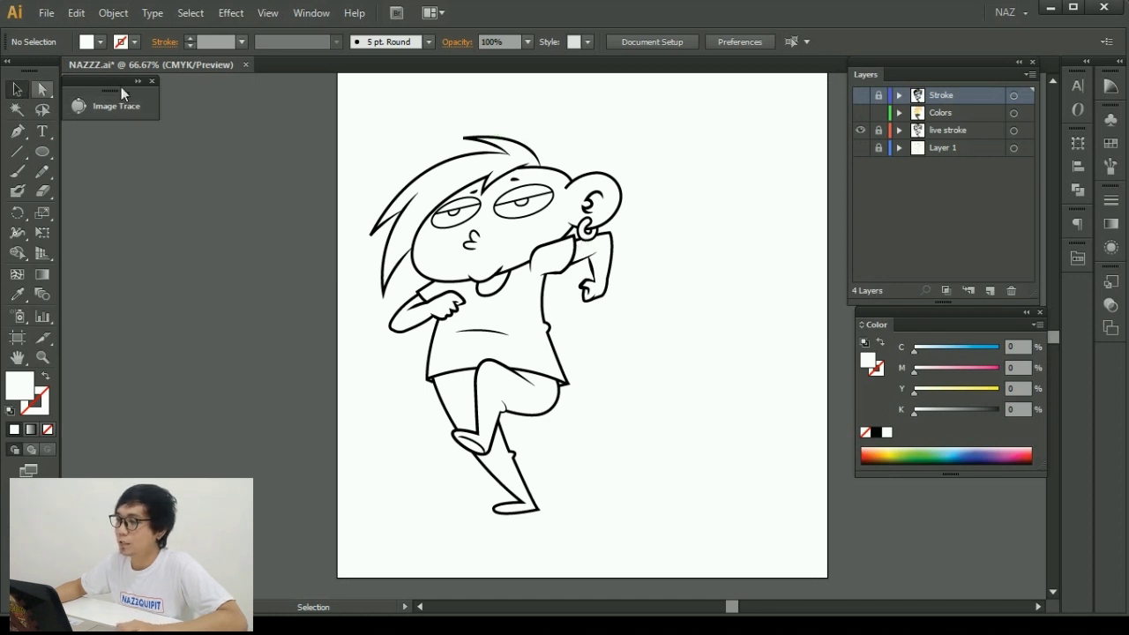
left_click(460, 160)
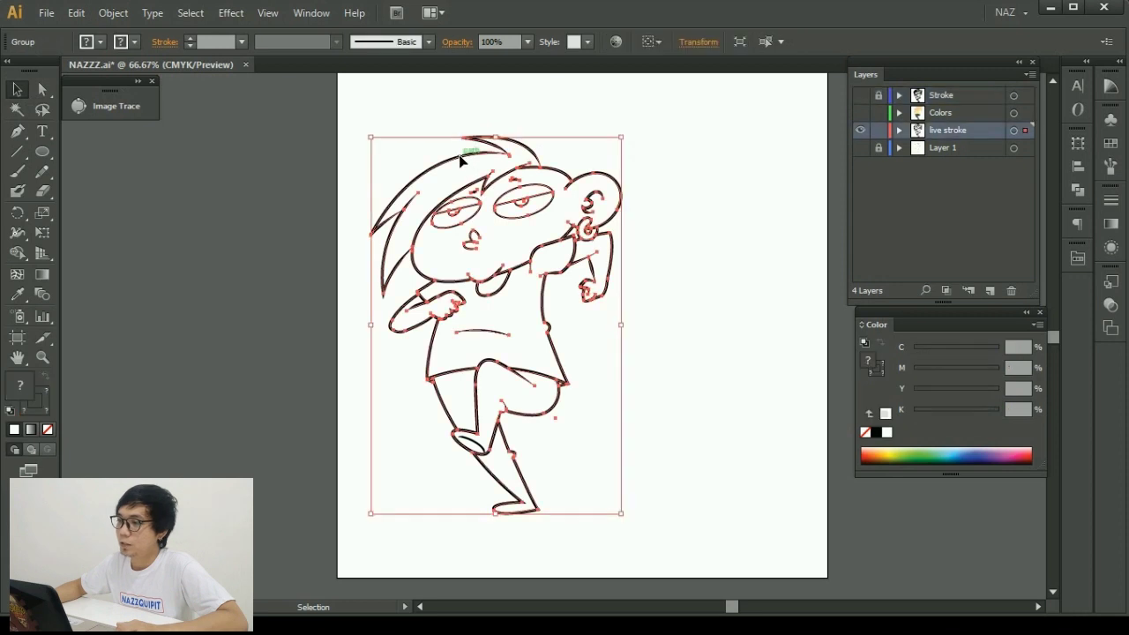
left_click(861, 131)
left_click(860, 113)
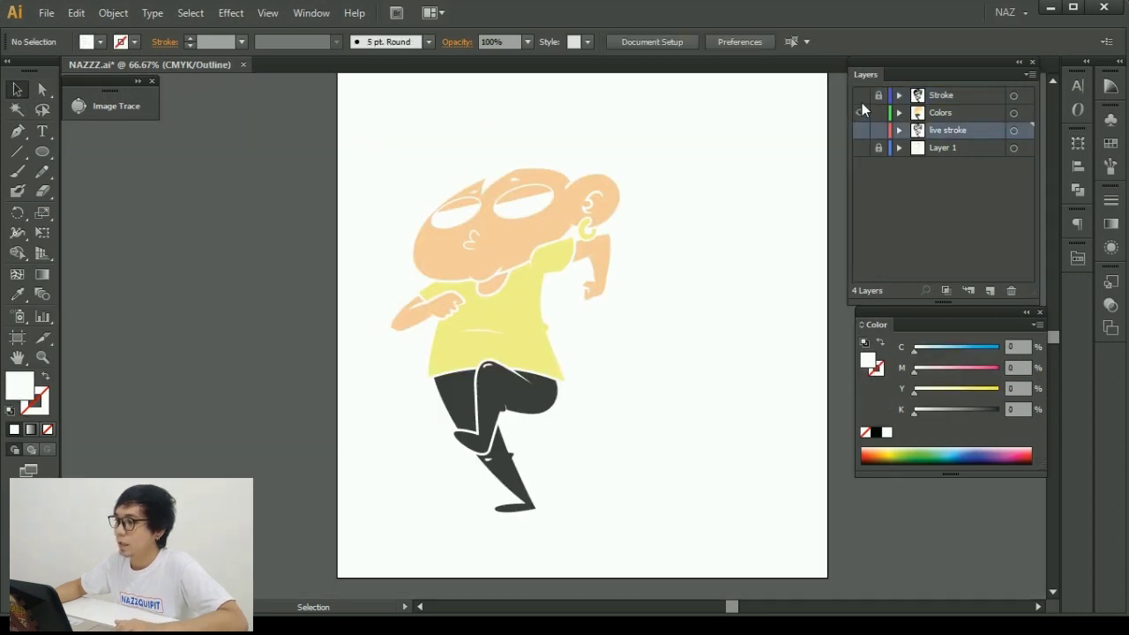
left_click(860, 95)
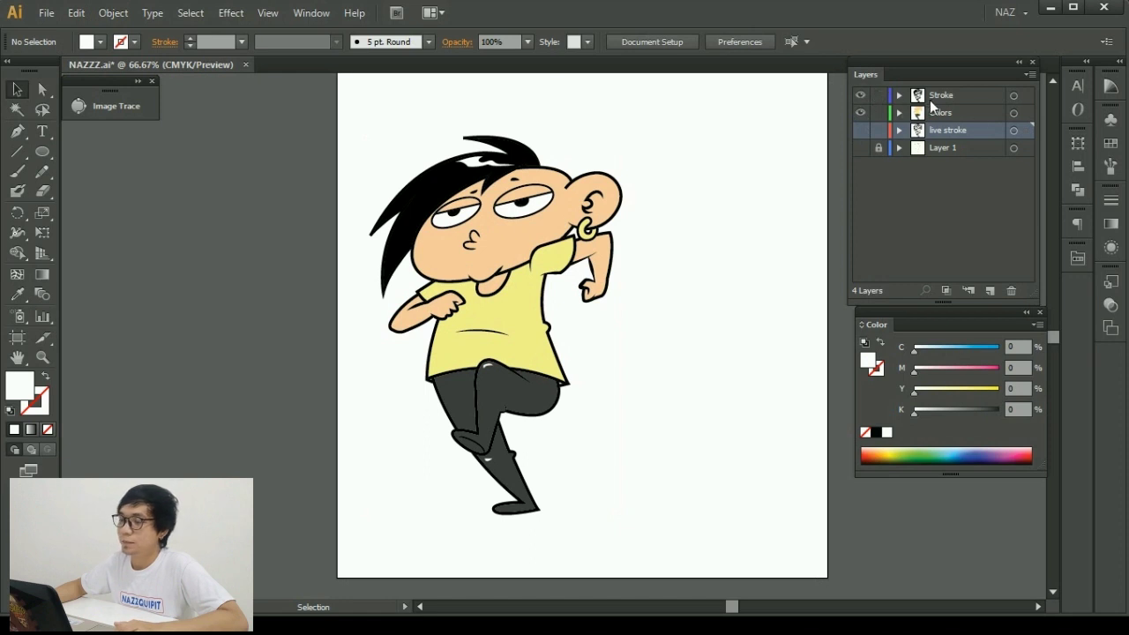
left_click(933, 112)
left_click_drag(281, 271, 249, 271)
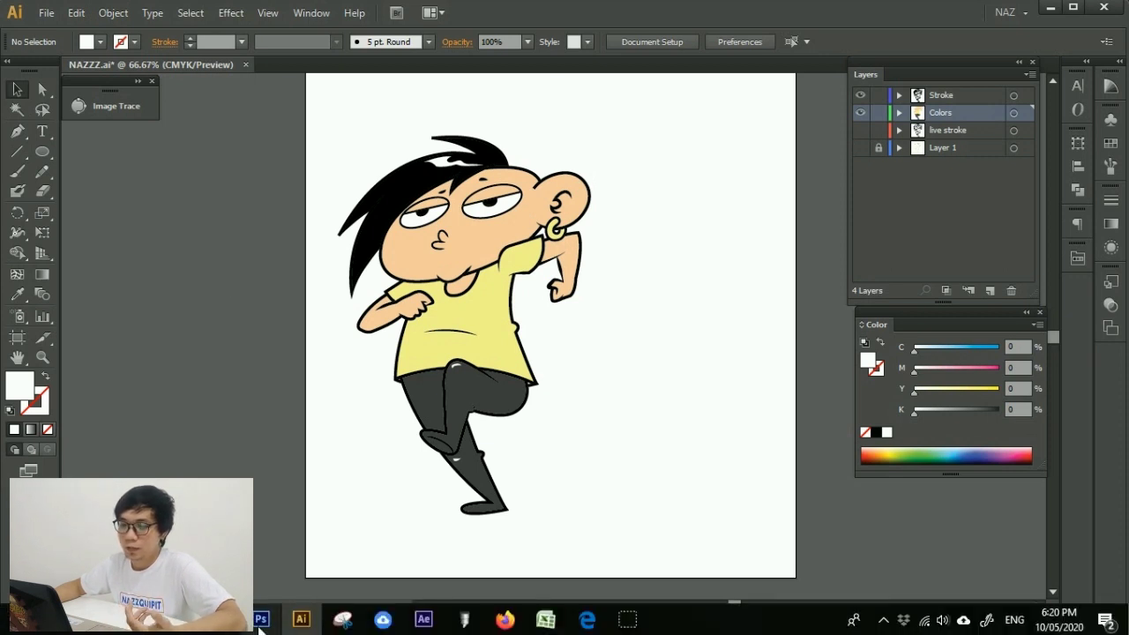
In Photoshop, pen-draw a wedge path with a curved edge and turn it into a selection.
left_click(260, 622)
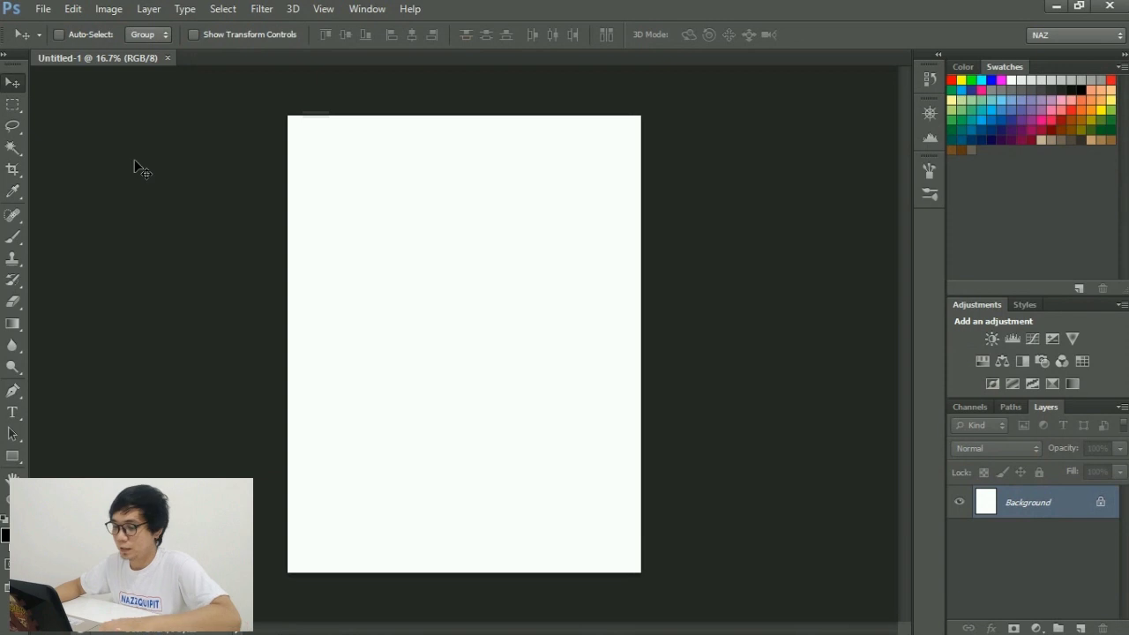
key("p")
left_click(513, 166)
left_click(361, 221)
left_click(365, 386)
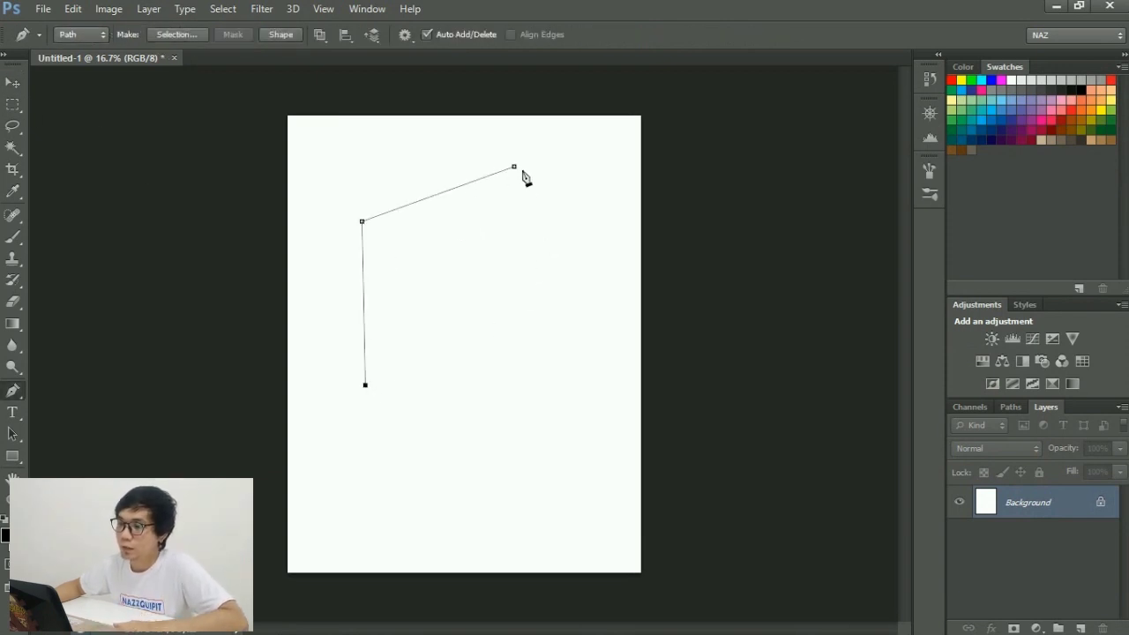
left_click_drag(514, 167, 467, 91)
key("ctrl+Return")
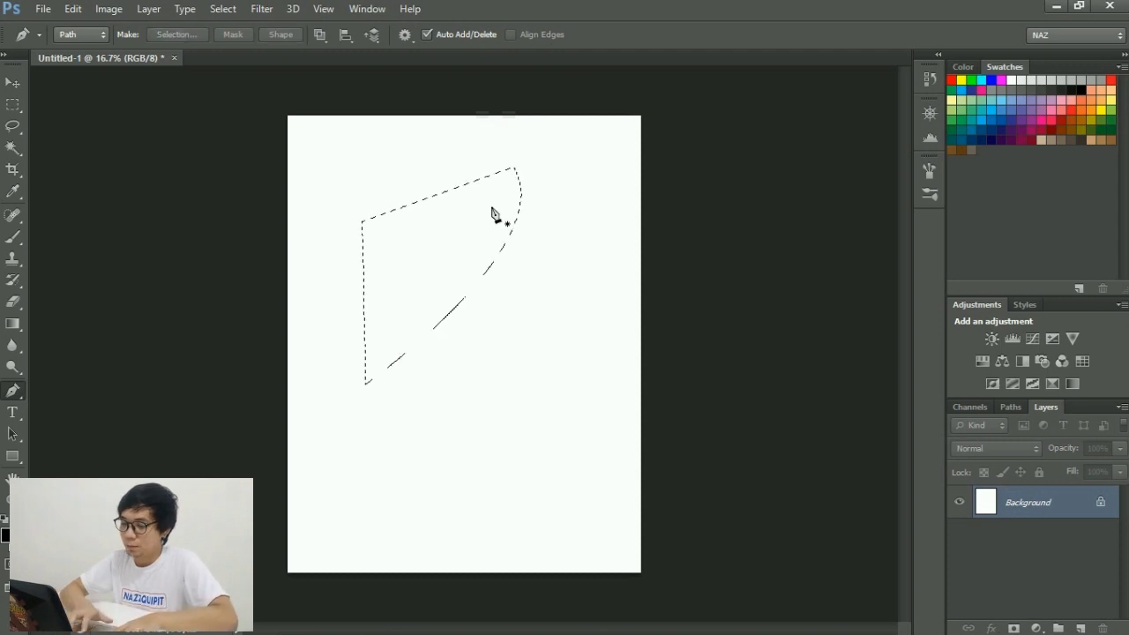
Fill the wedge selection with yellow on a new Layer 1.
key("ctrl+shift+n")
key("Return")
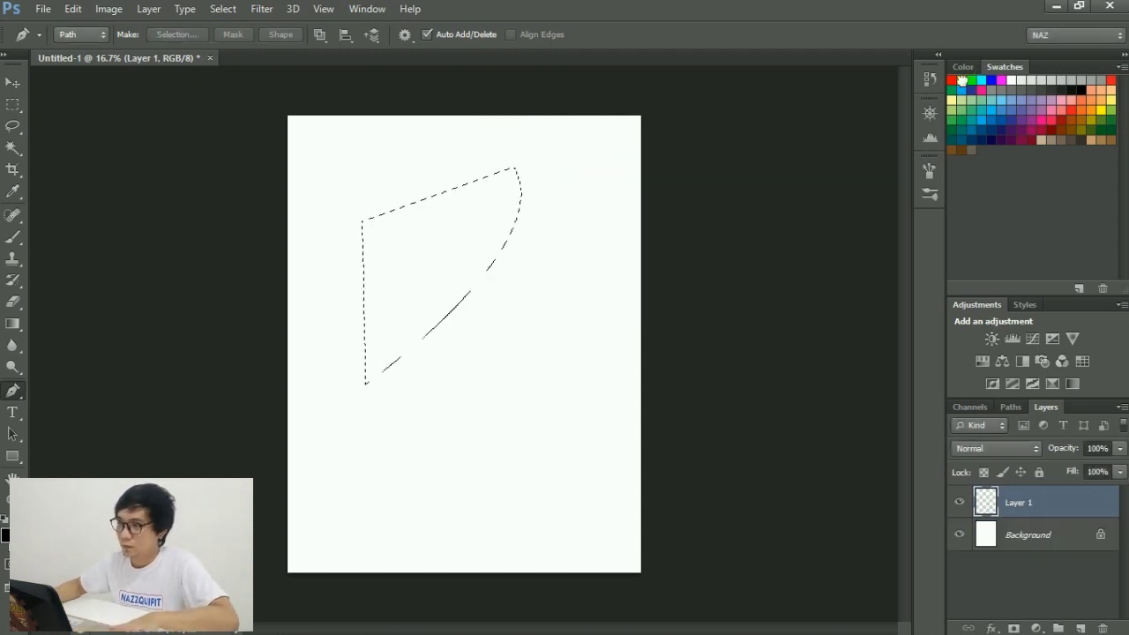
left_click(961, 80)
key("alt+BackSpace")
key("ctrl+d")
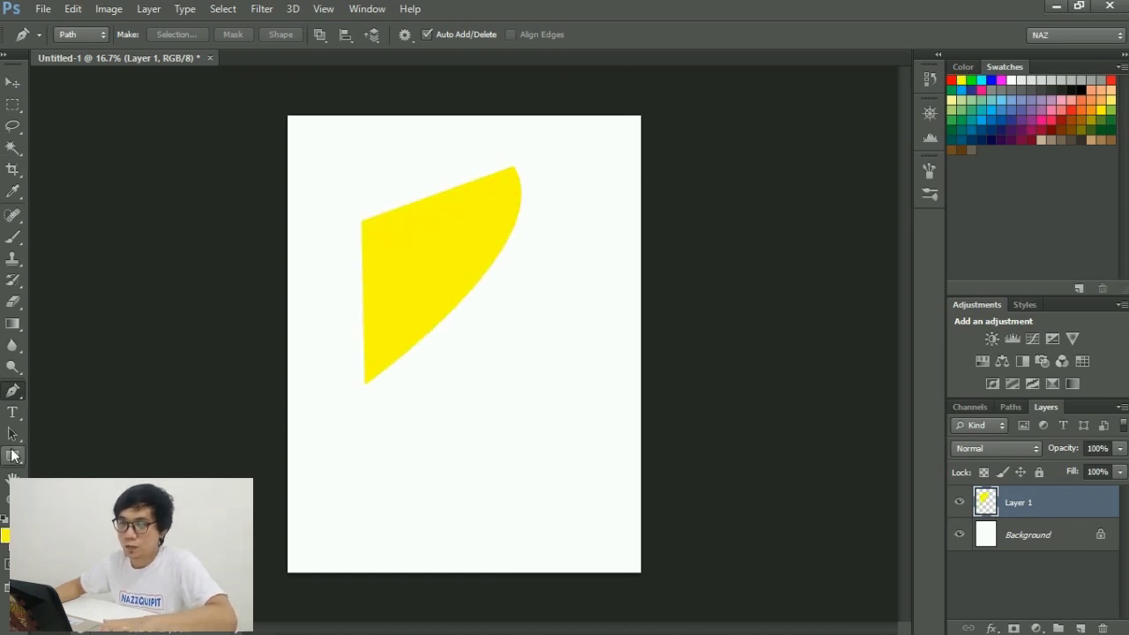
Shade the wedge's curved edge with a soft 800 px dark olive brush, transparency locked.
key("b")
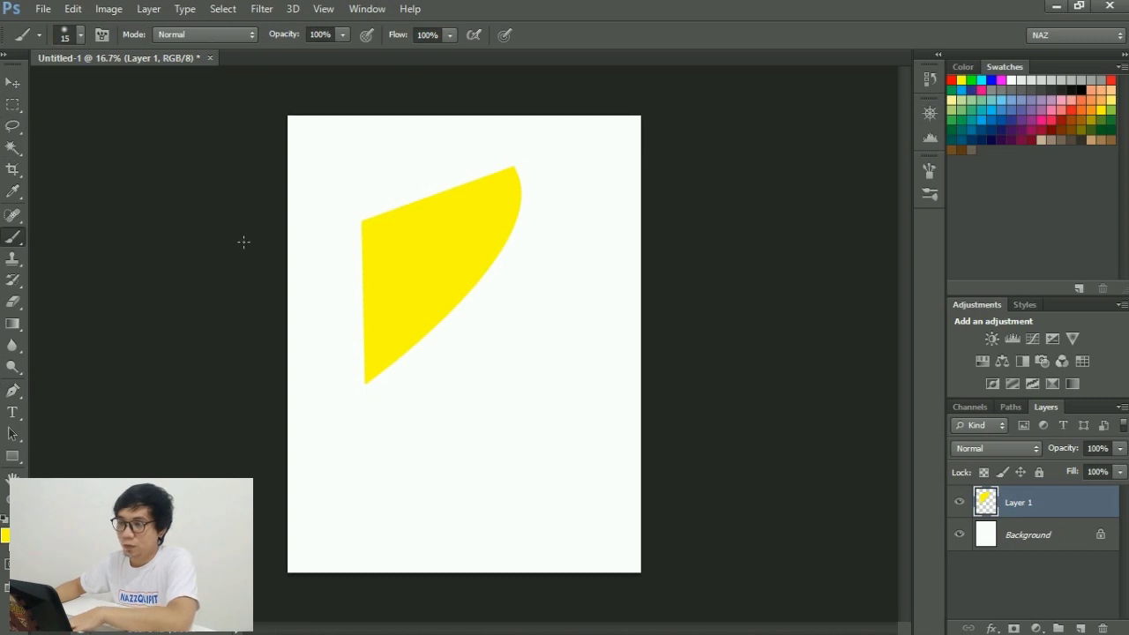
key("bracketright")
key("bracketright")
key("bracketright")
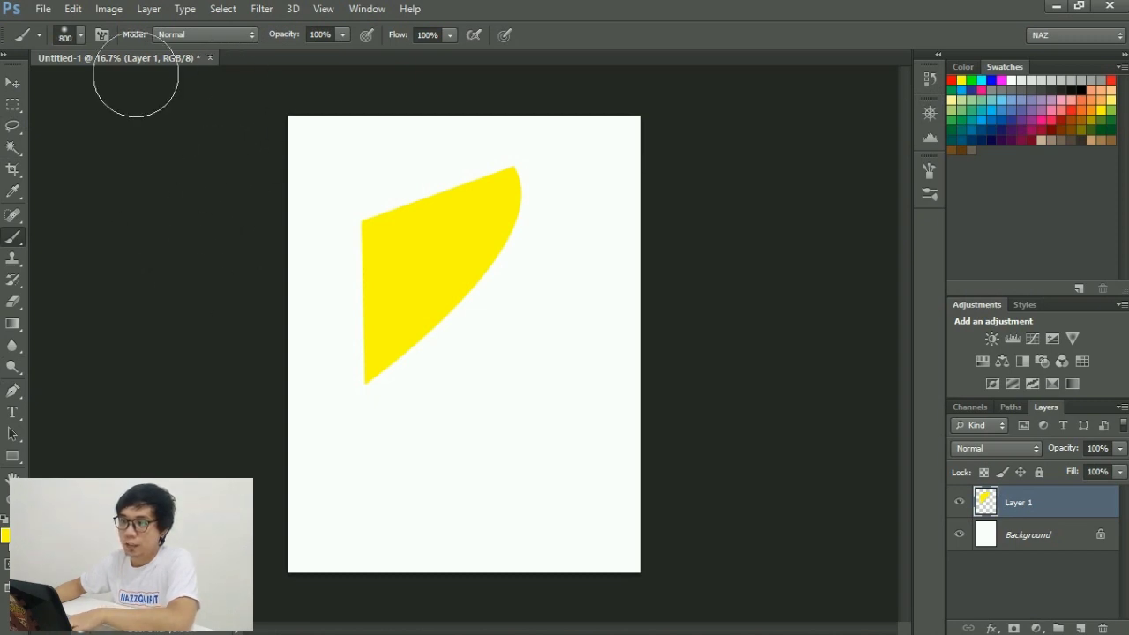
left_click(79, 37)
left_click(137, 163)
left_click(5, 534)
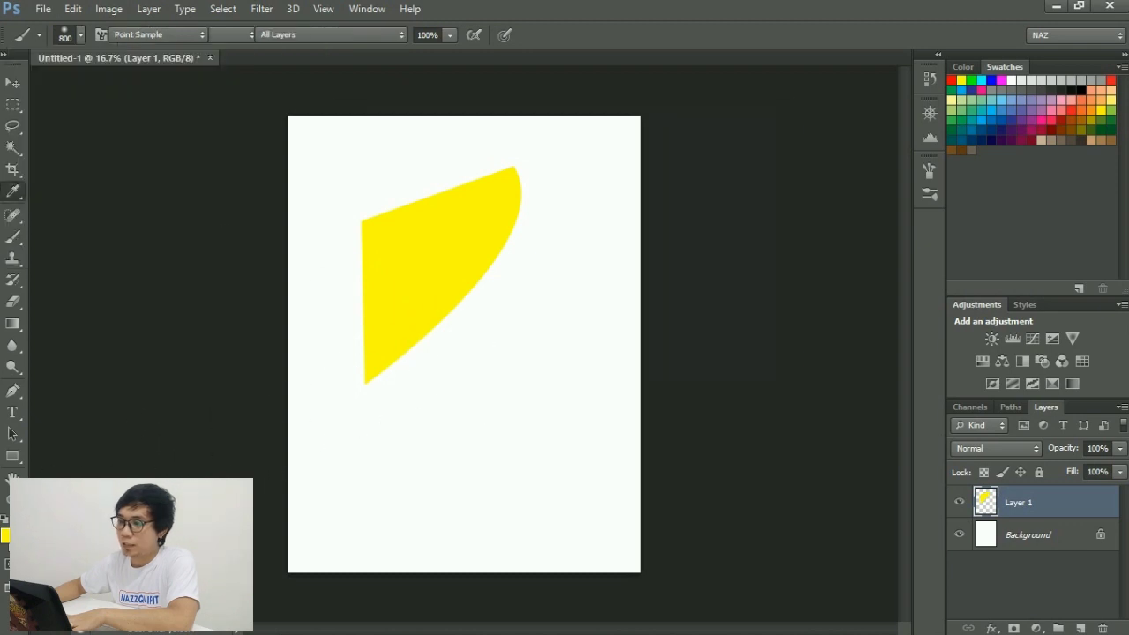
left_click_drag(529, 291, 551, 260)
left_click(723, 141)
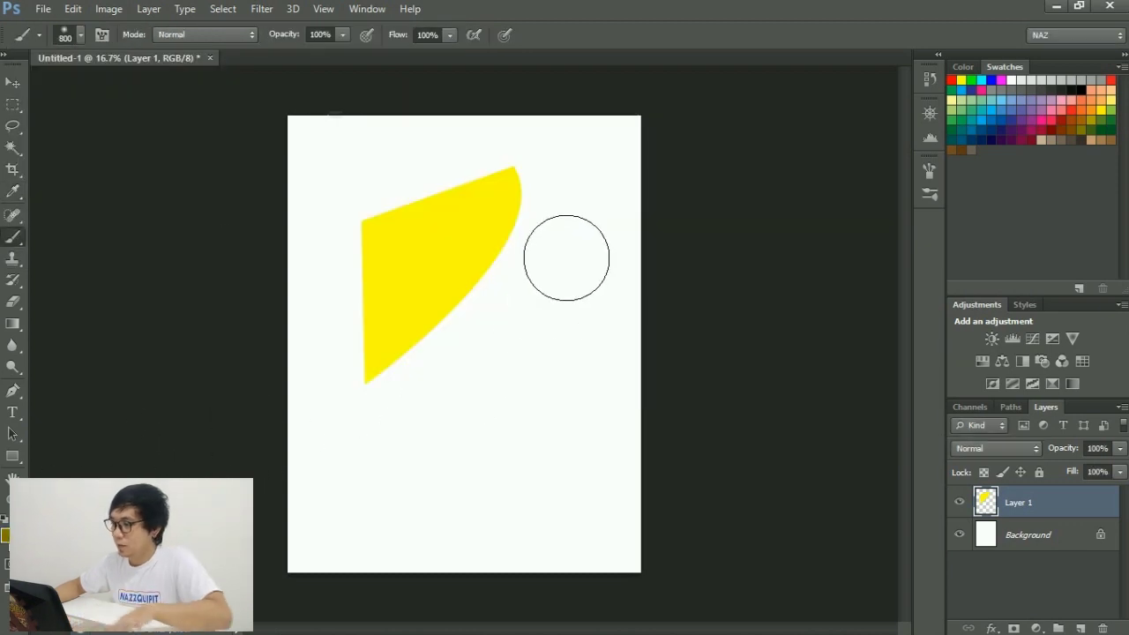
left_click(986, 503, "ctrl")
left_click_drag(529, 186, 403, 378)
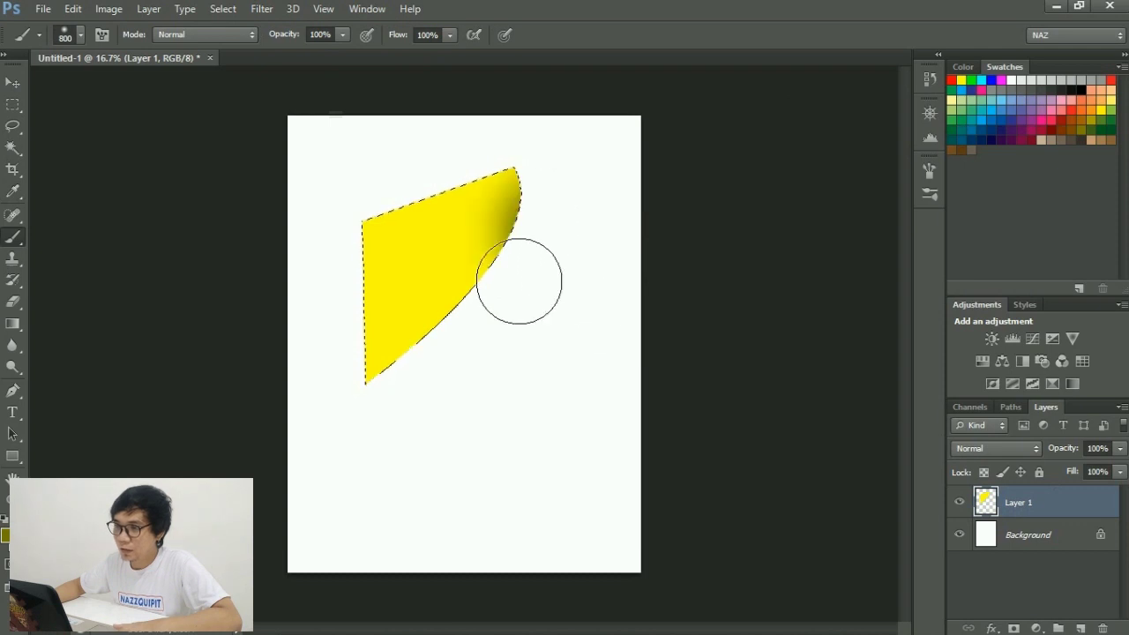
Clear the selection and hide Layer 1, then return to Illustrator.
left_click(13, 83)
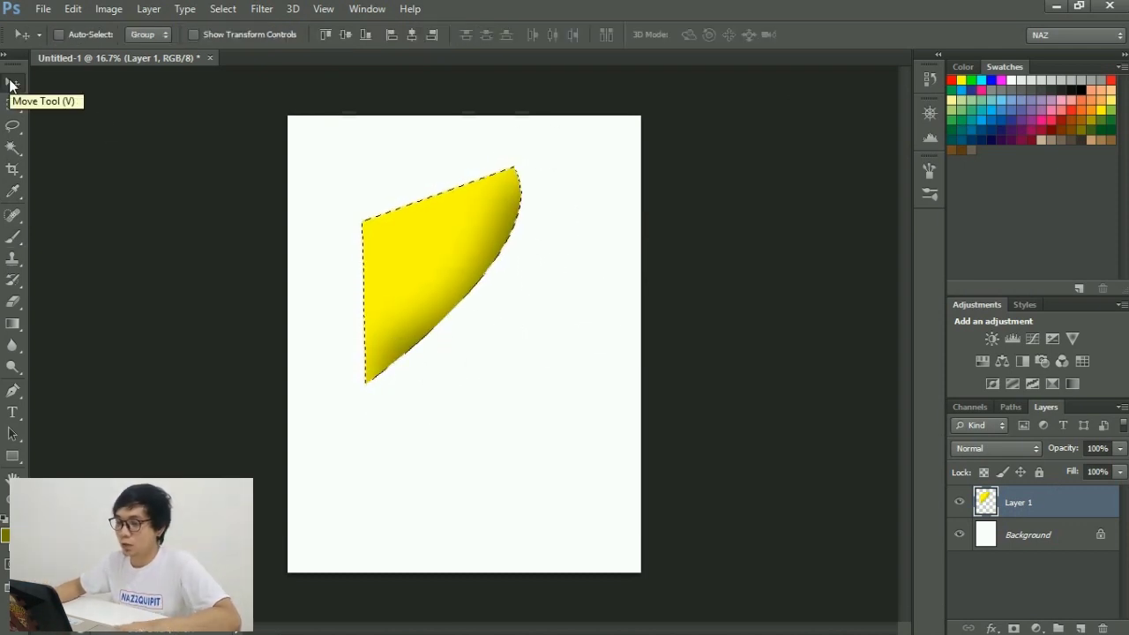
key("ctrl+d")
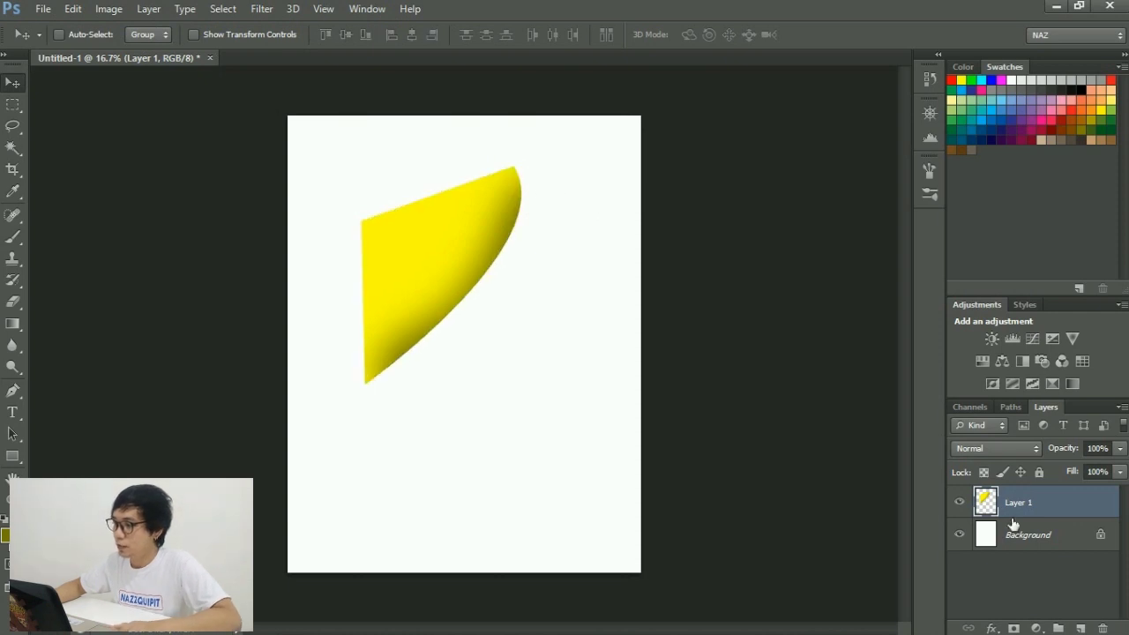
left_click(961, 502)
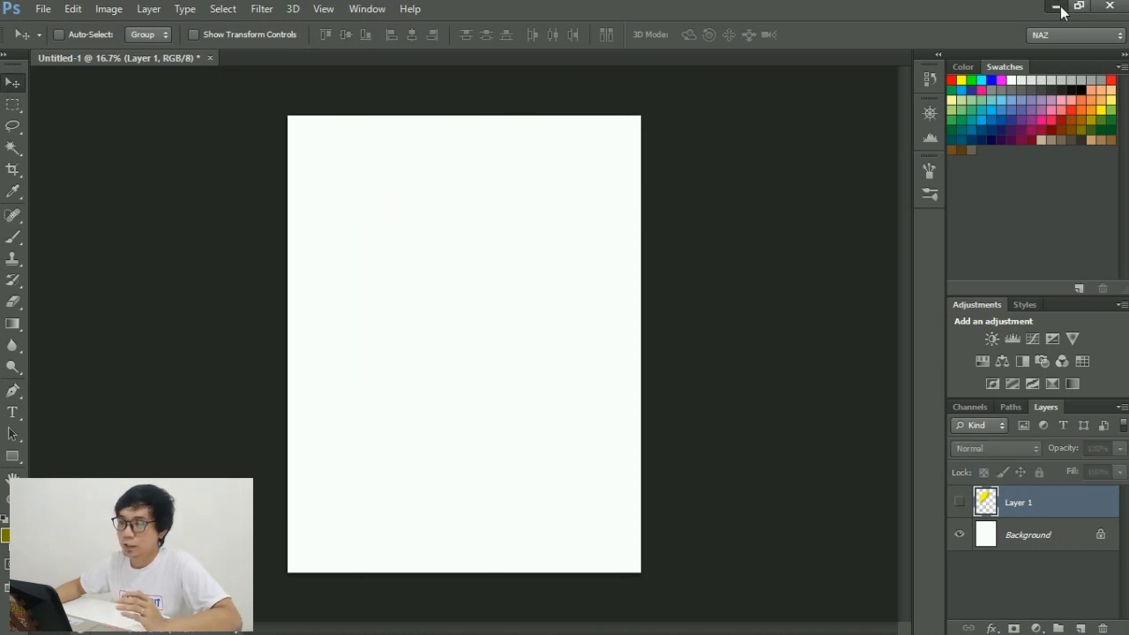
left_click(1061, 7)
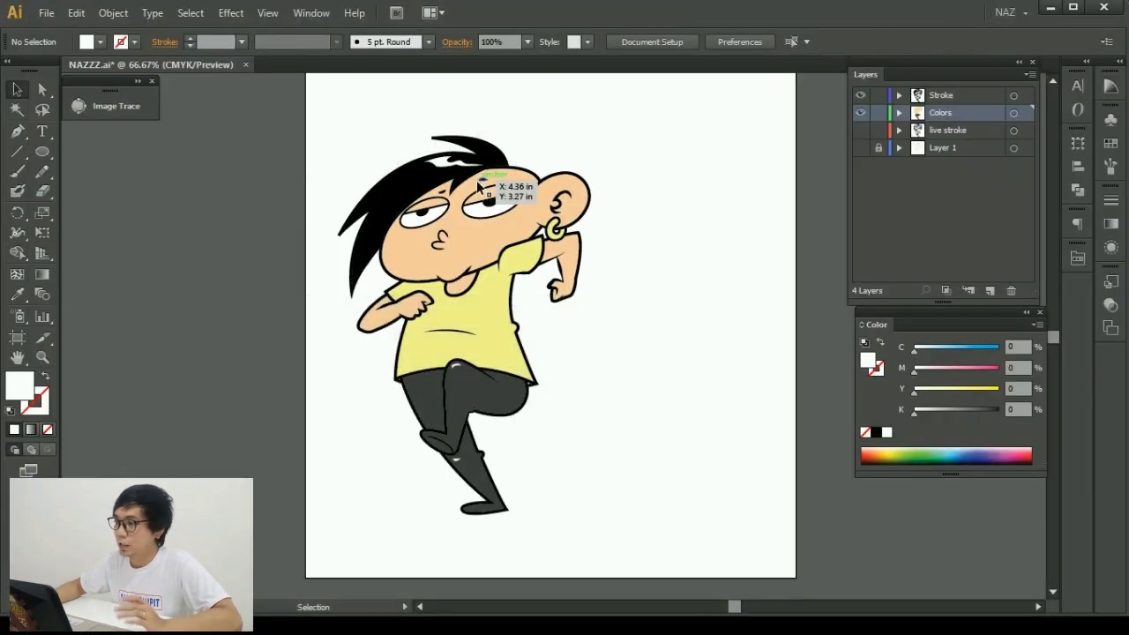
left_click(1117, 64)
left_click_drag(997, 60, 875, 52)
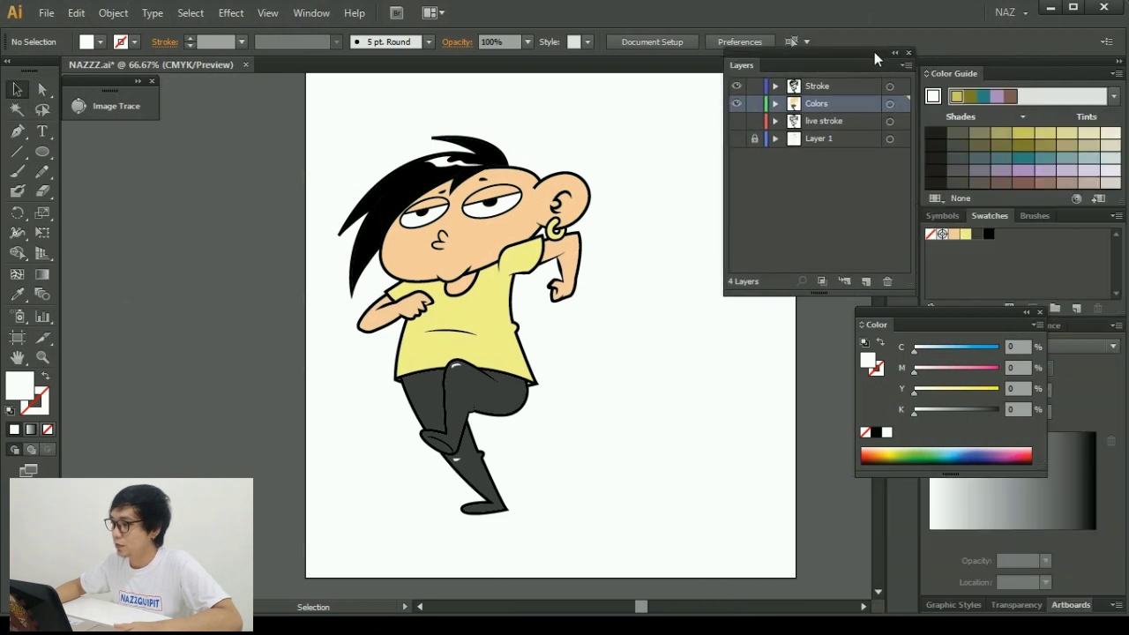
left_click_drag(993, 313, 848, 311)
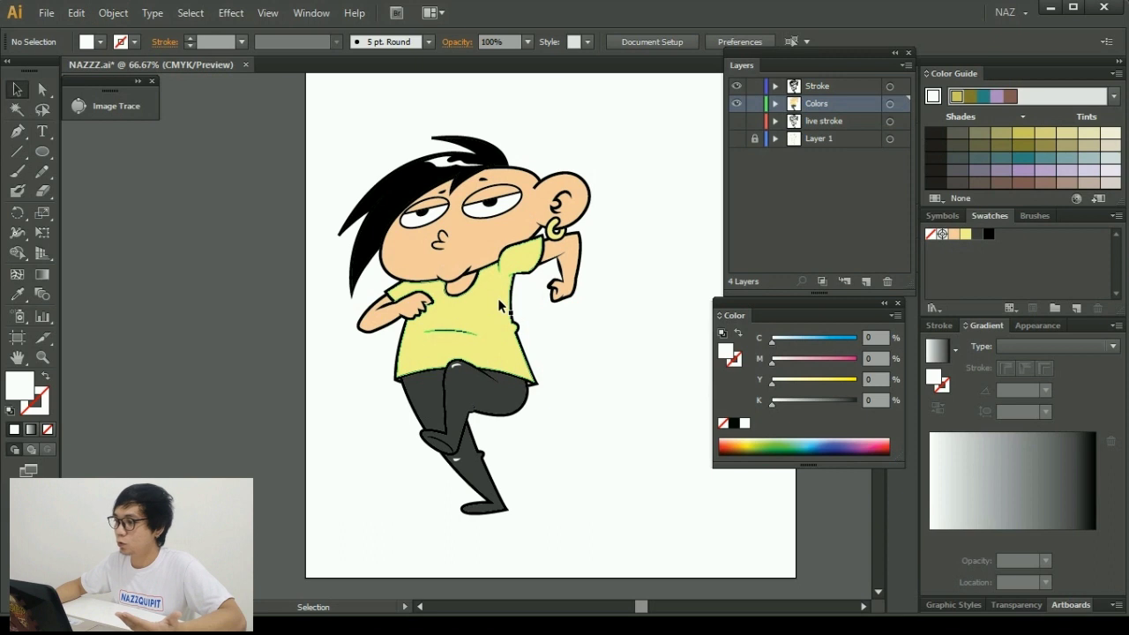
left_click_drag(833, 299, 811, 299)
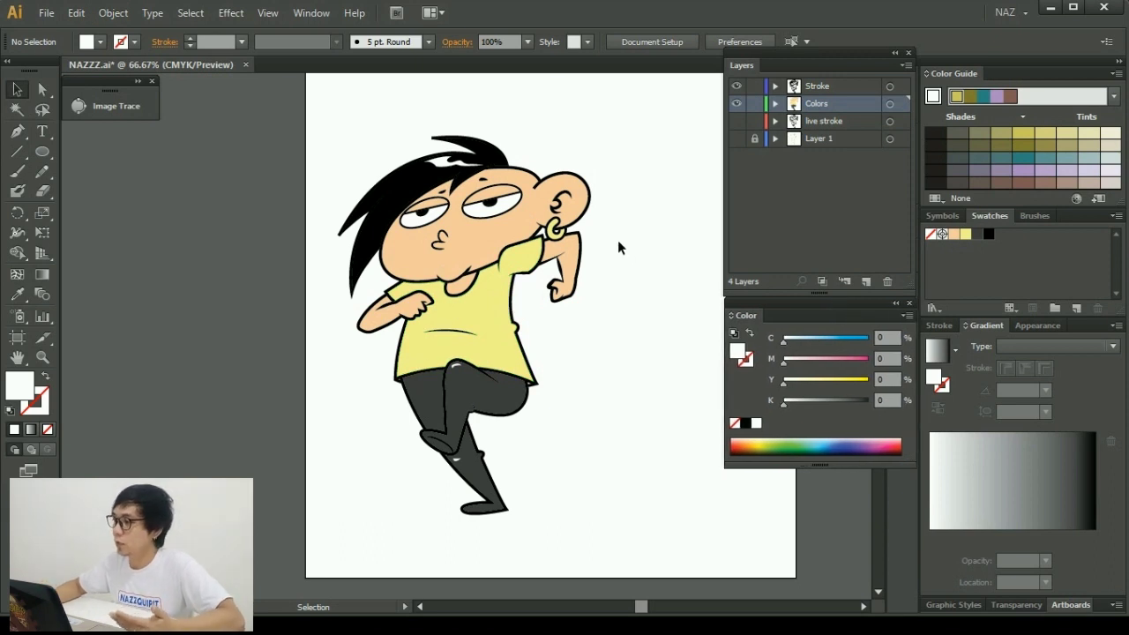
left_click(1118, 62)
left_click_drag(877, 62, 1013, 71)
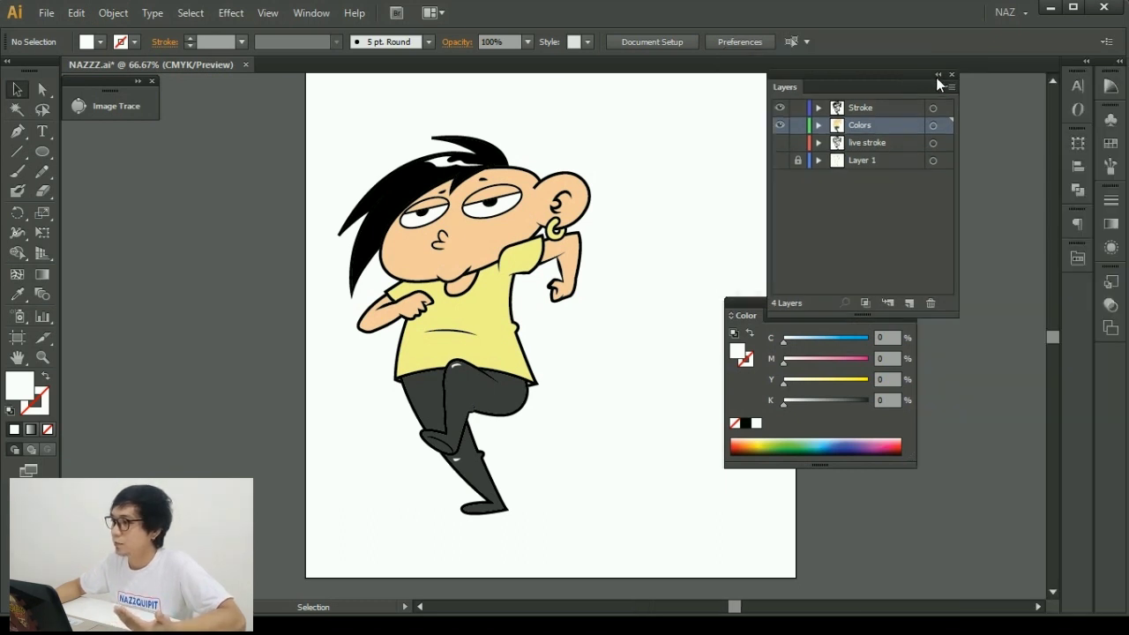
left_click_drag(817, 302, 949, 310)
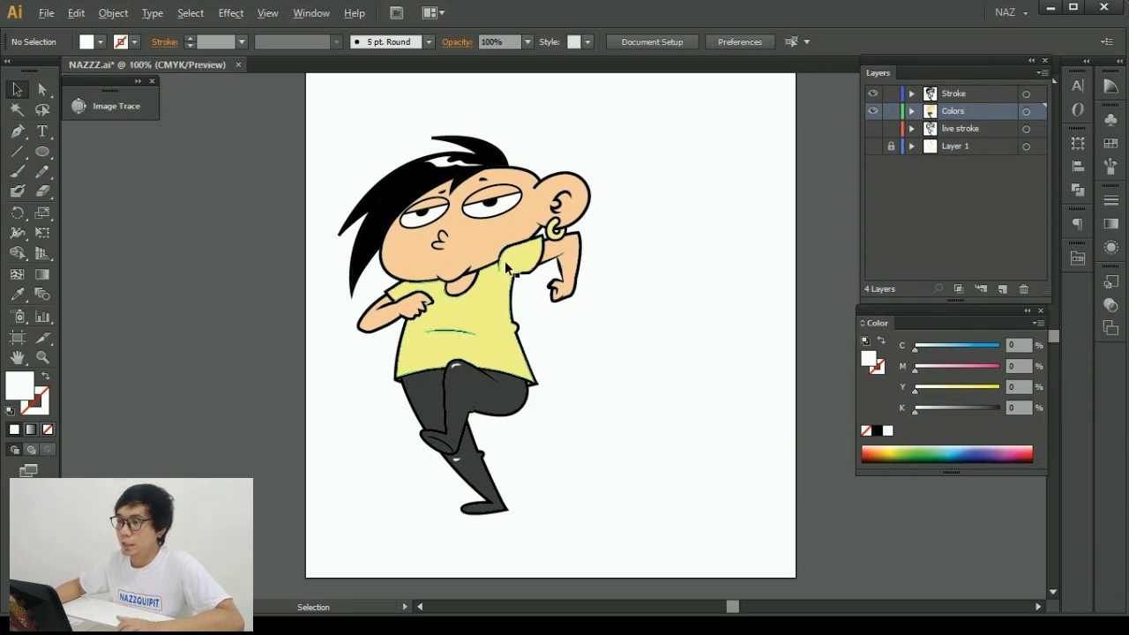
scroll(504, 260, "up", 2, "alt")
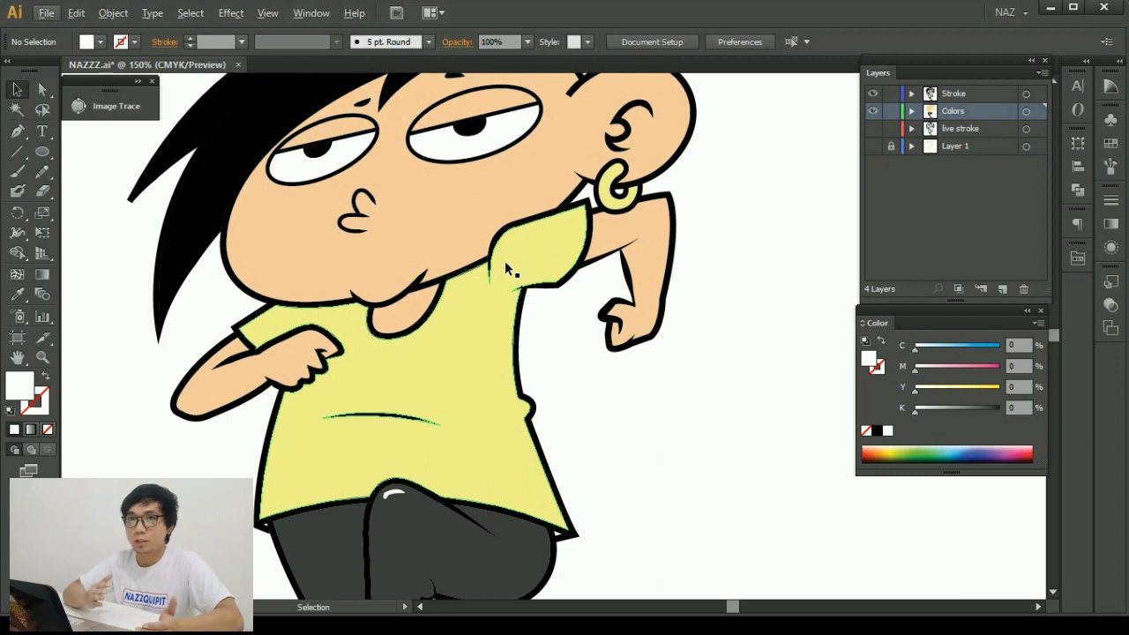
scroll(136, 191, "left", 3)
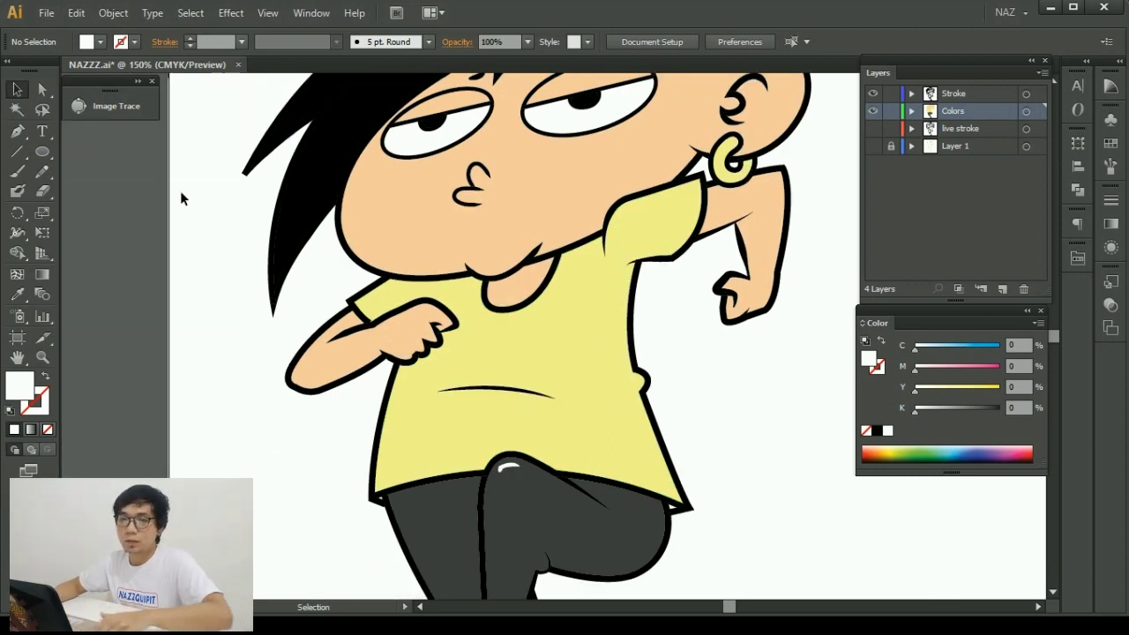
key("p")
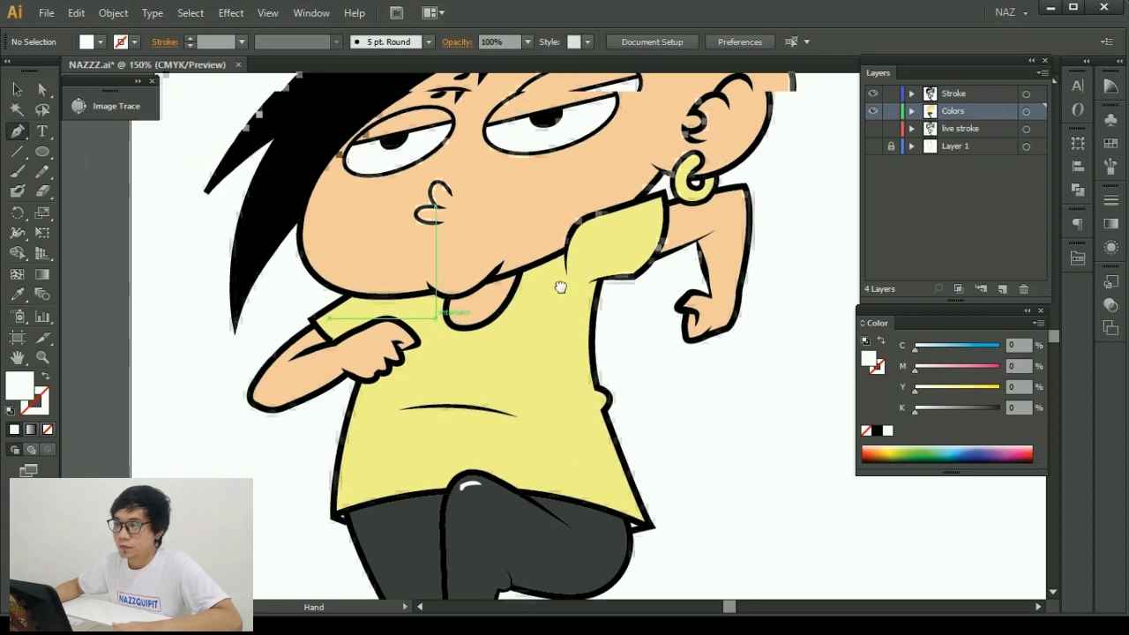
scroll(559, 285, "up", 1, "alt")
scroll(441, 291, "up", 1, "alt")
scroll(560, 300, "down", 2, "alt")
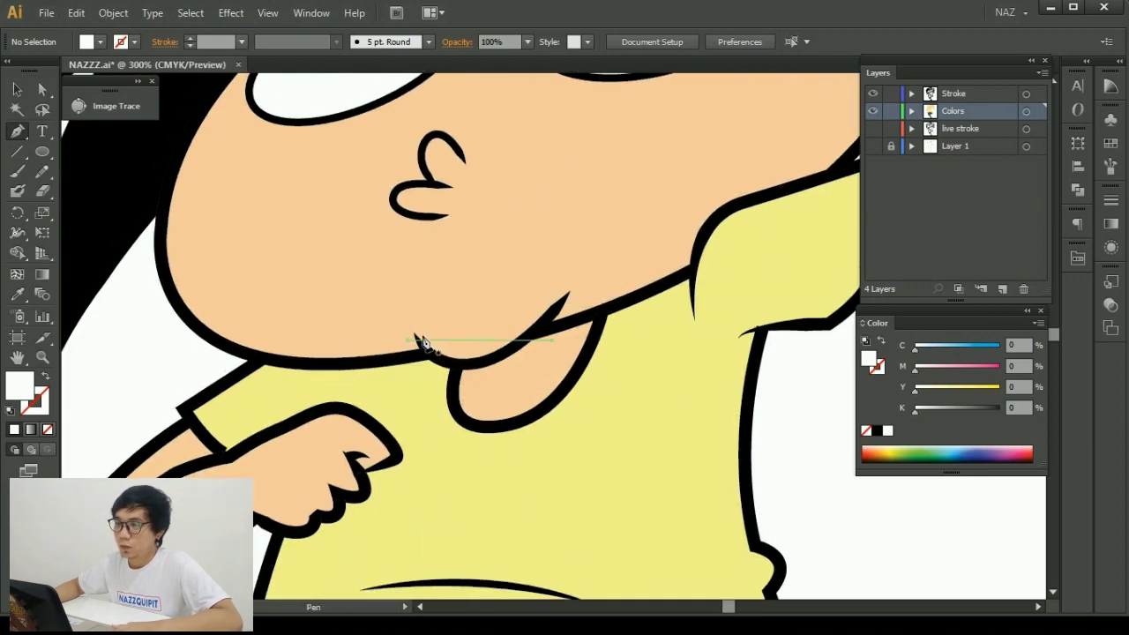
scroll(432, 341, "down", 1, "alt")
scroll(424, 335, "down", 1, "alt")
left_click(17, 90)
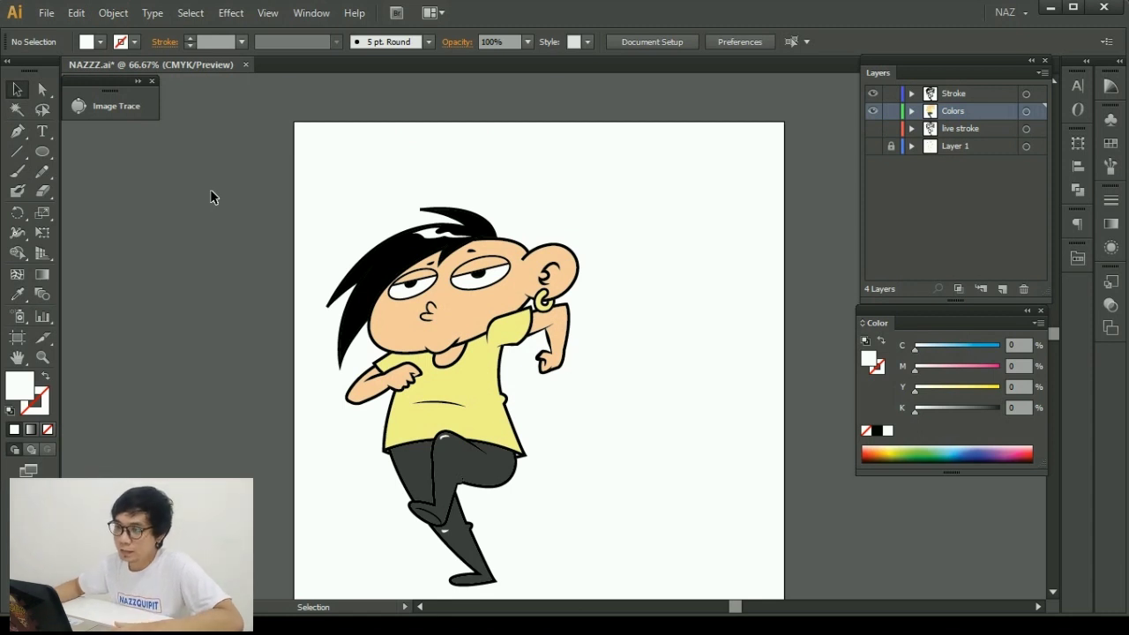
left_click_drag(352, 238, 344, 191)
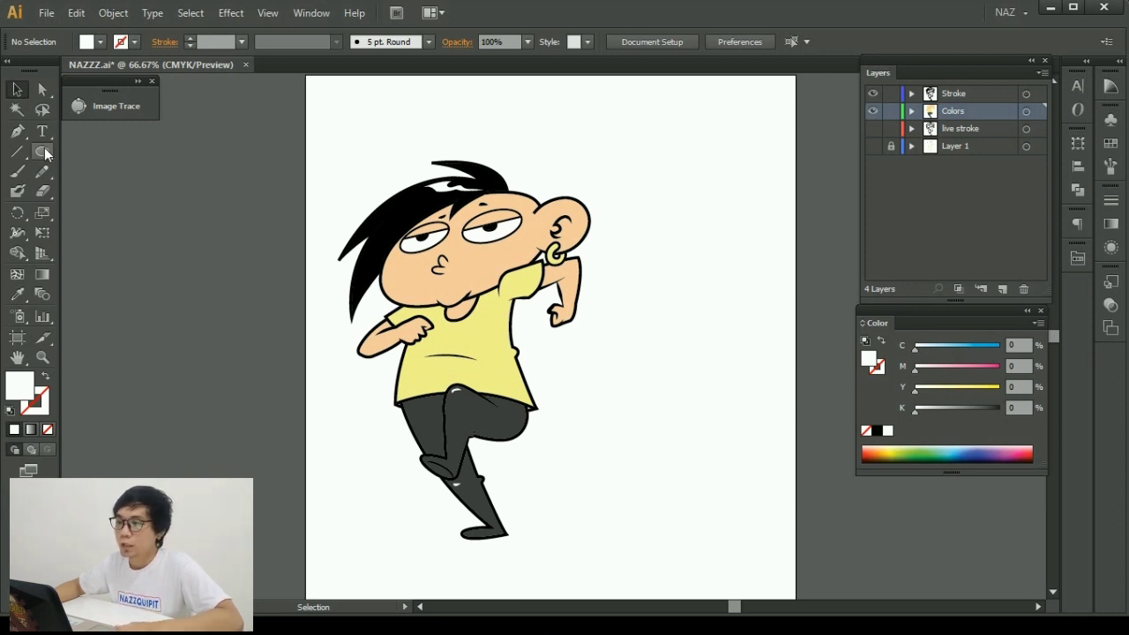
Move the whole character slightly right on the artboard.
scroll(361, 160, "down", 1)
left_click_drag(304, 128, 615, 463)
left_click_drag(483, 247, 532, 247)
left_click(644, 200)
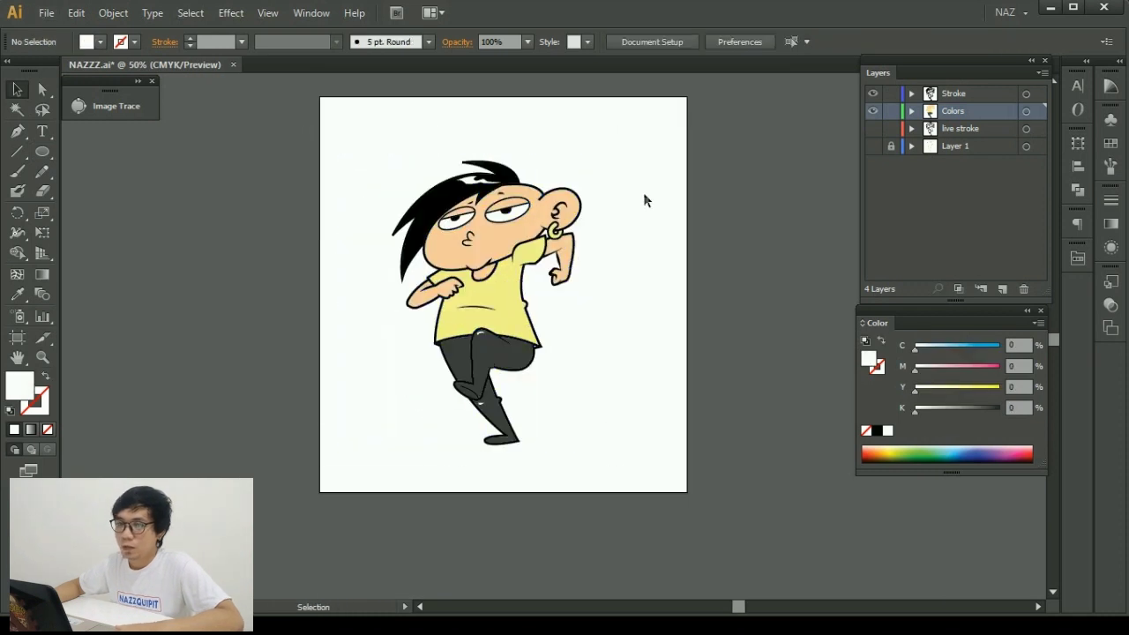
left_click_drag(520, 176, 517, 239)
Draw a circle at the artboard's top-left corner and fill it pure yellow (C0 M0).
left_click(35, 150)
left_click_drag(251, 136, 335, 221)
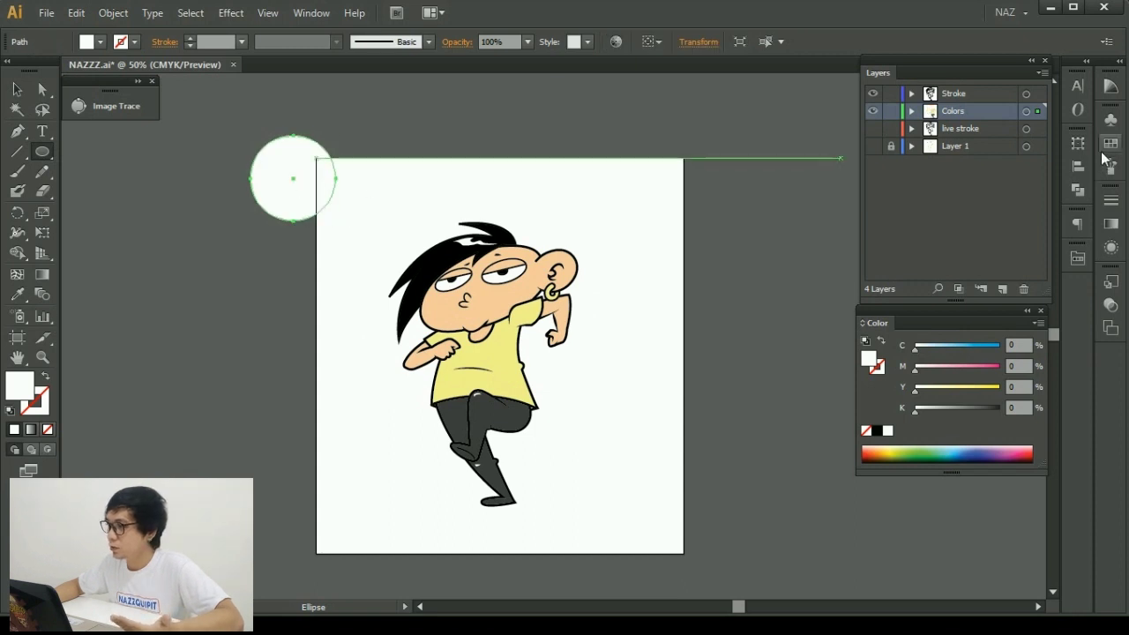
left_click(17, 89)
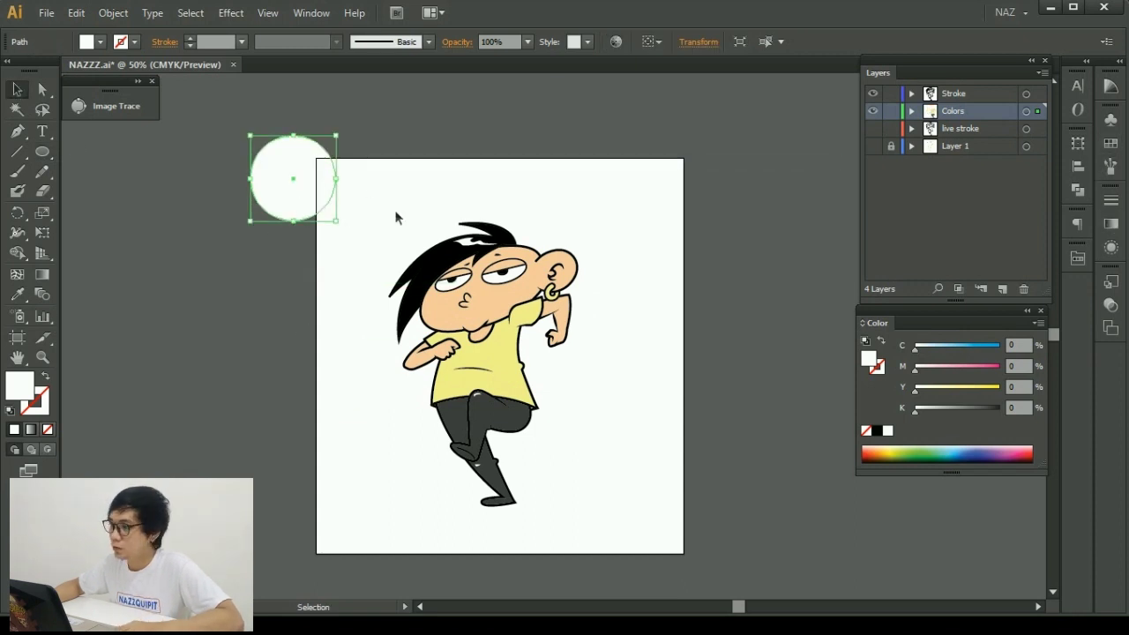
left_click(893, 450)
mouse_move(941, 350)
left_mouse_down()
mouse_move(899, 349)
mouse_move(911, 370)
left_mouse_up()
left_click(341, 232)
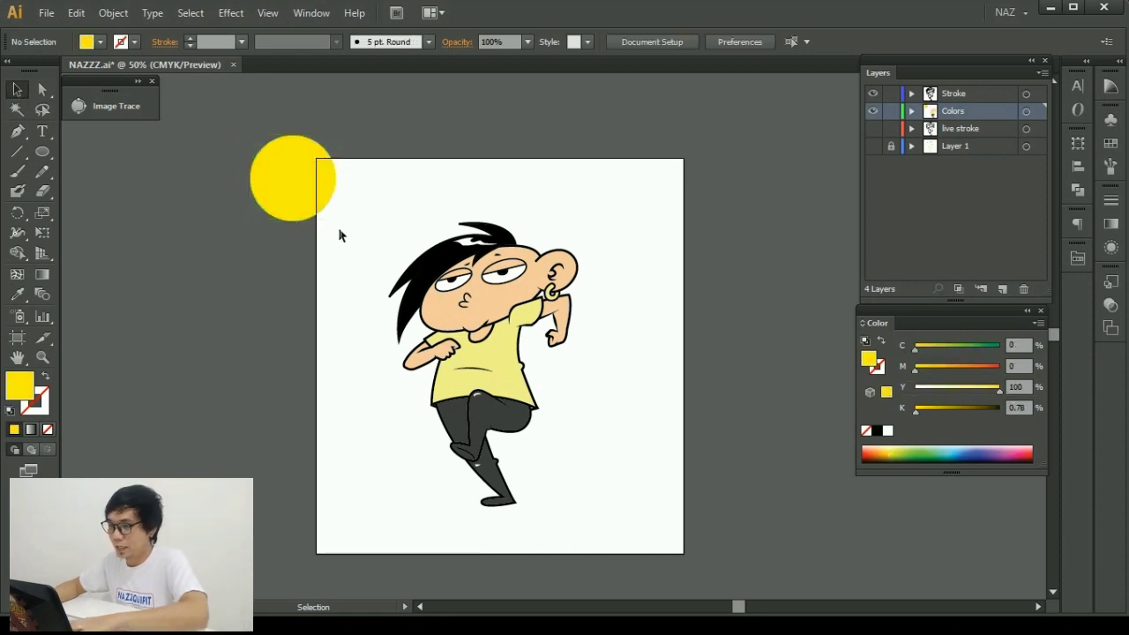
Draw two straight sun-ray lines from the circle toward the boy.
key("p")
left_click(321, 145)
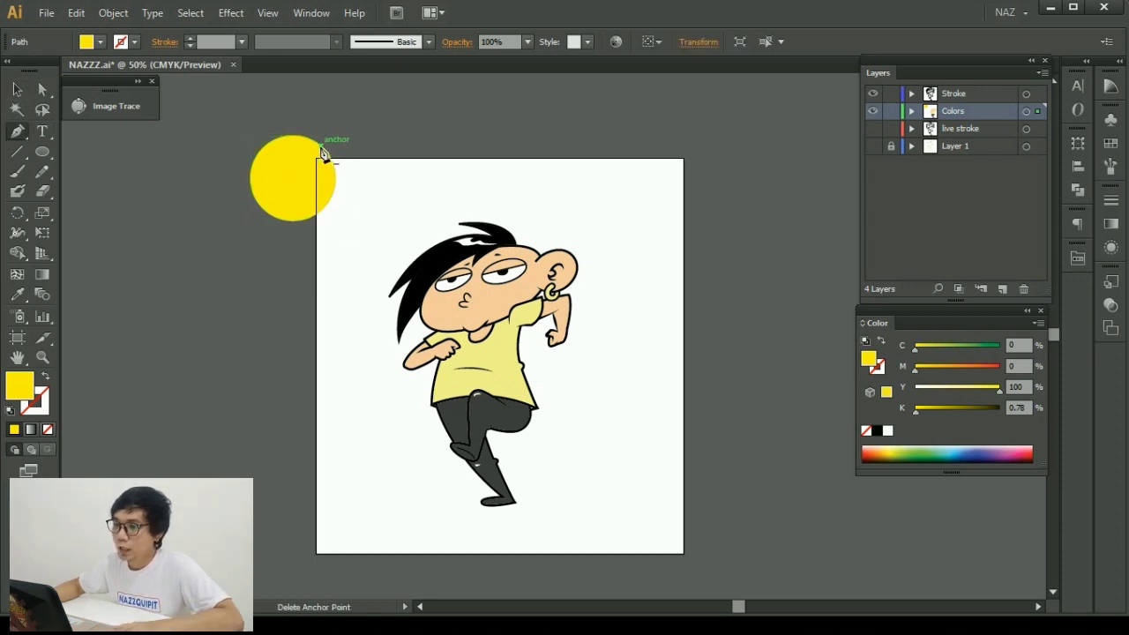
left_click(577, 247)
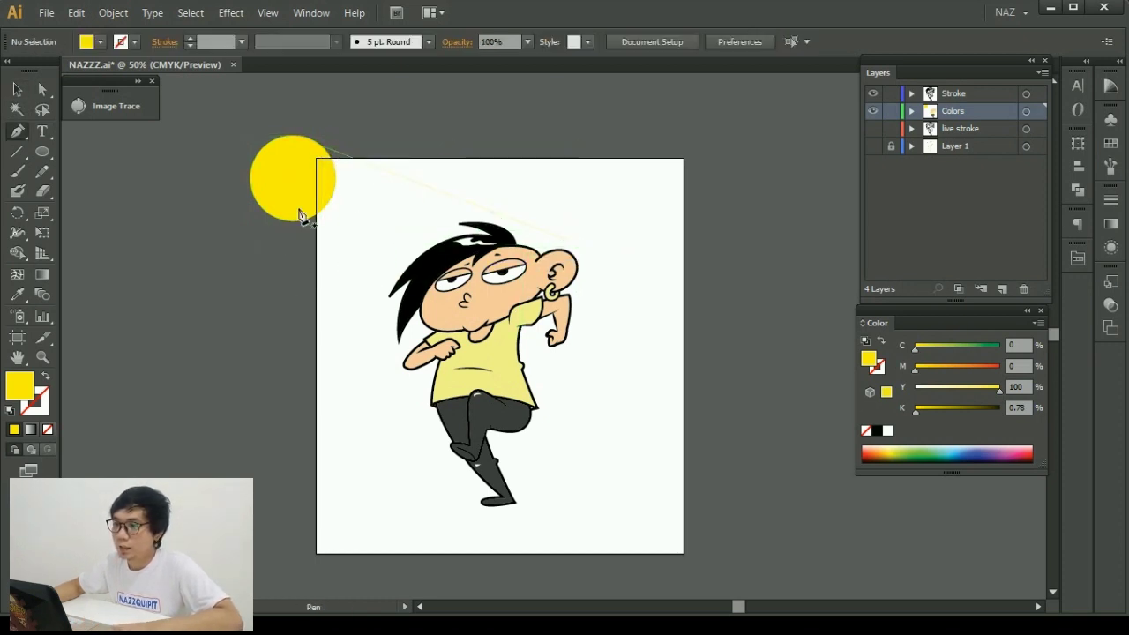
left_click(591, 244)
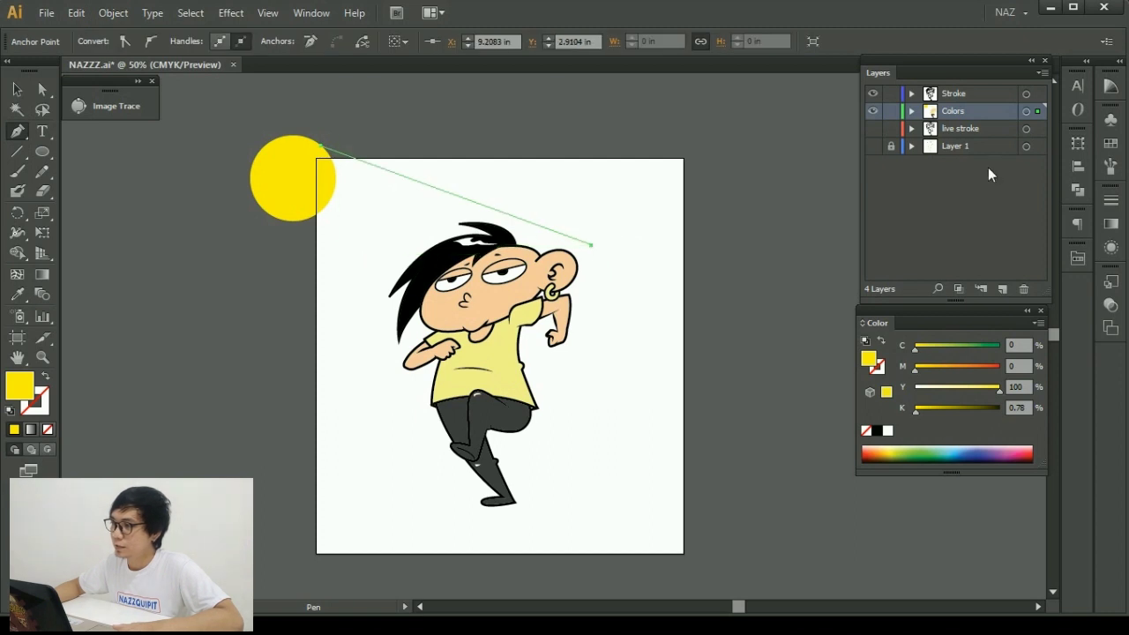
left_click(267, 233, "ctrl")
left_click(267, 213)
left_click(401, 459)
Give both ray lines a black stroke with no fill.
key("v")
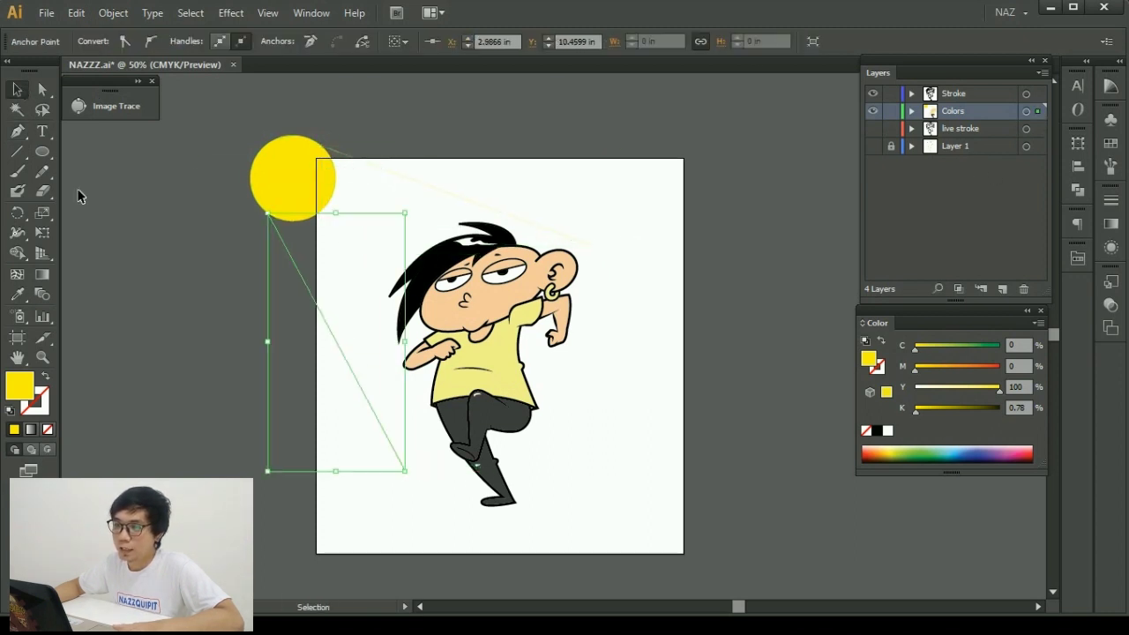
left_click_drag(418, 95, 381, 196)
left_click(304, 280, "shift")
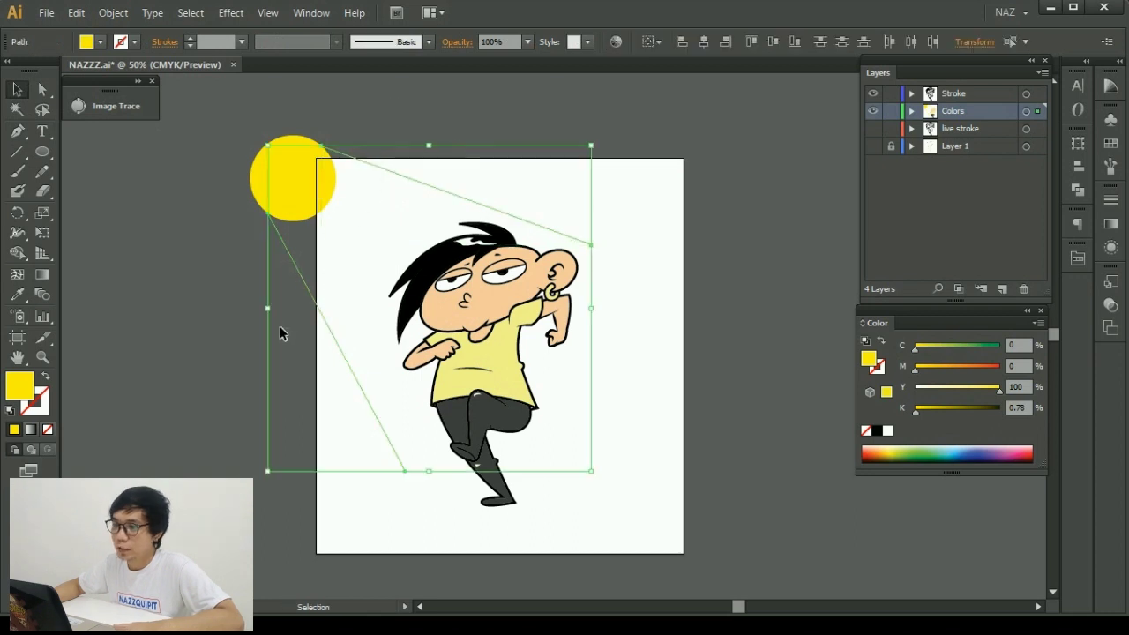
left_click(48, 378)
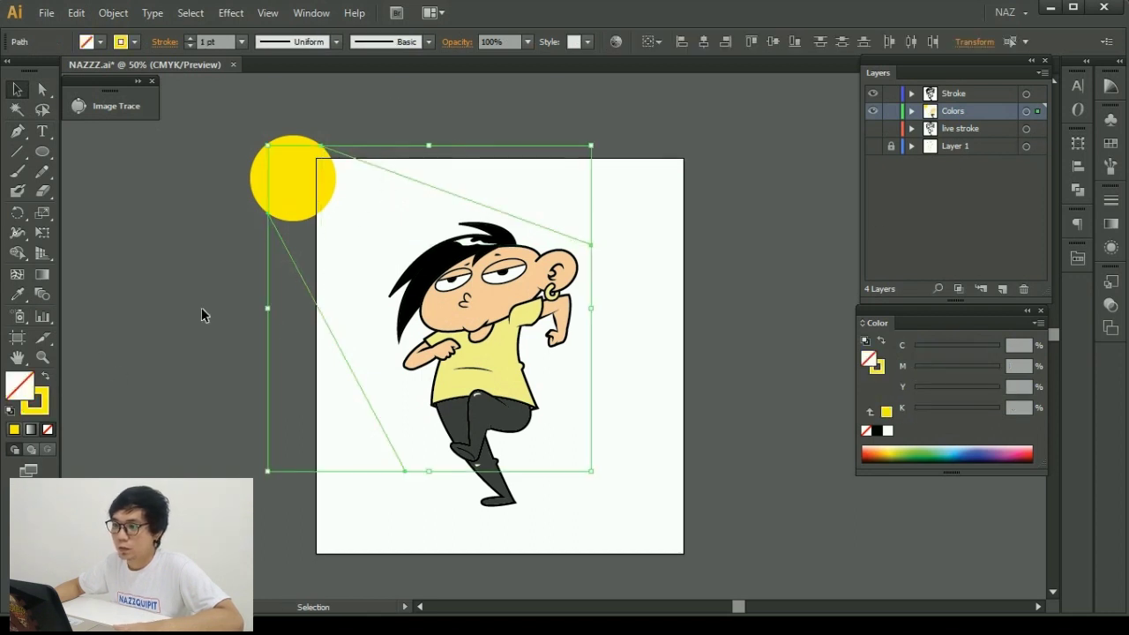
left_click(645, 300)
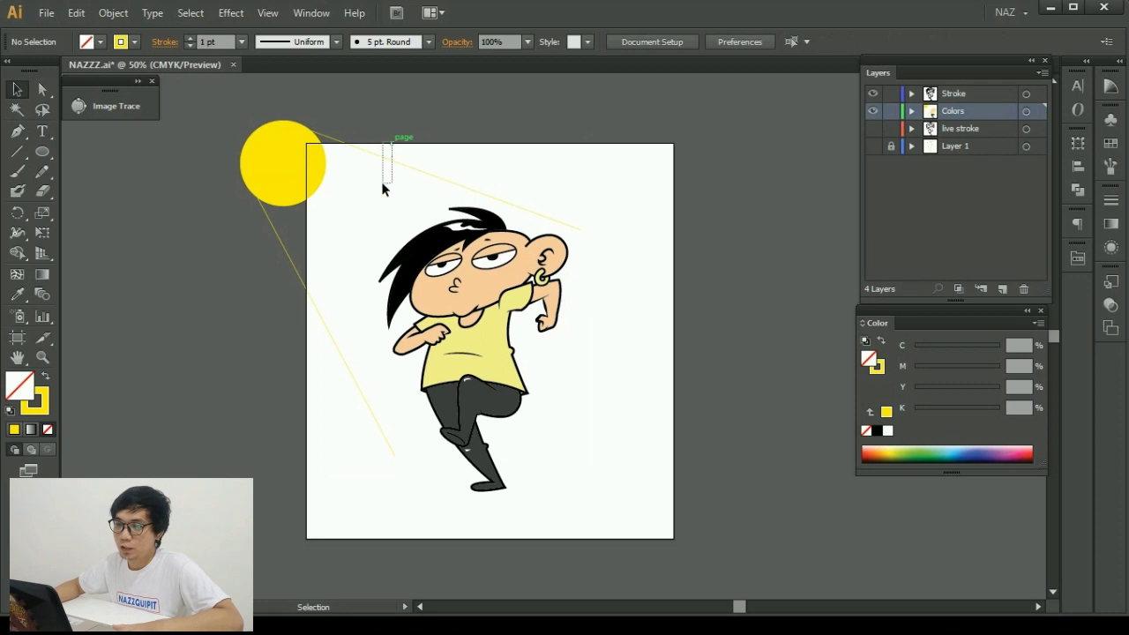
left_click_drag(393, 141, 382, 188)
left_click(294, 265, "shift")
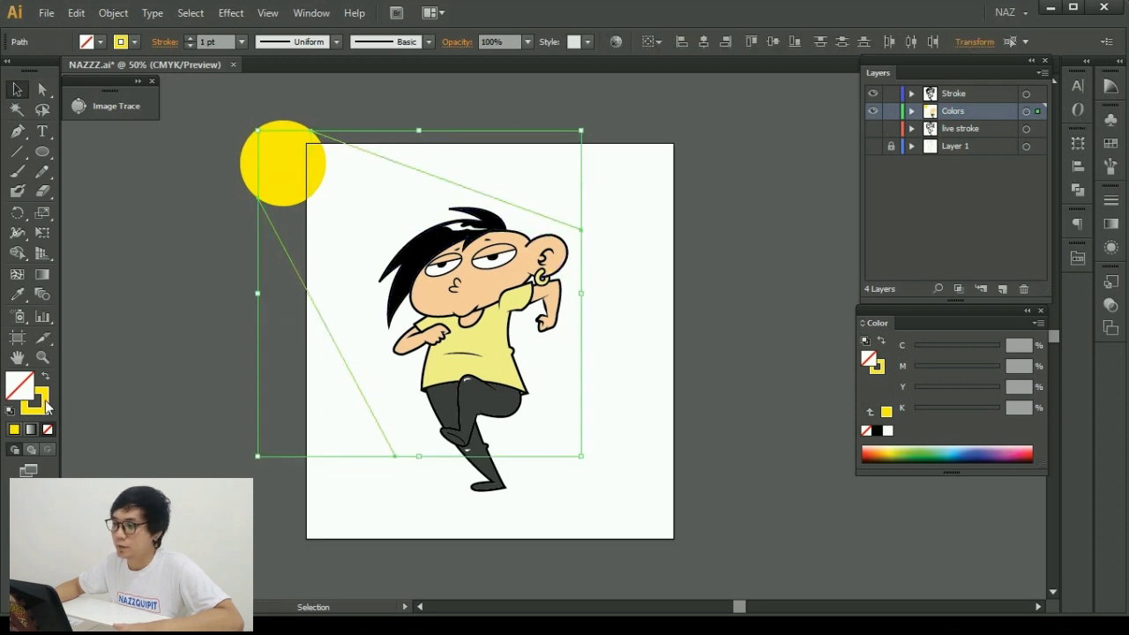
left_click(48, 406)
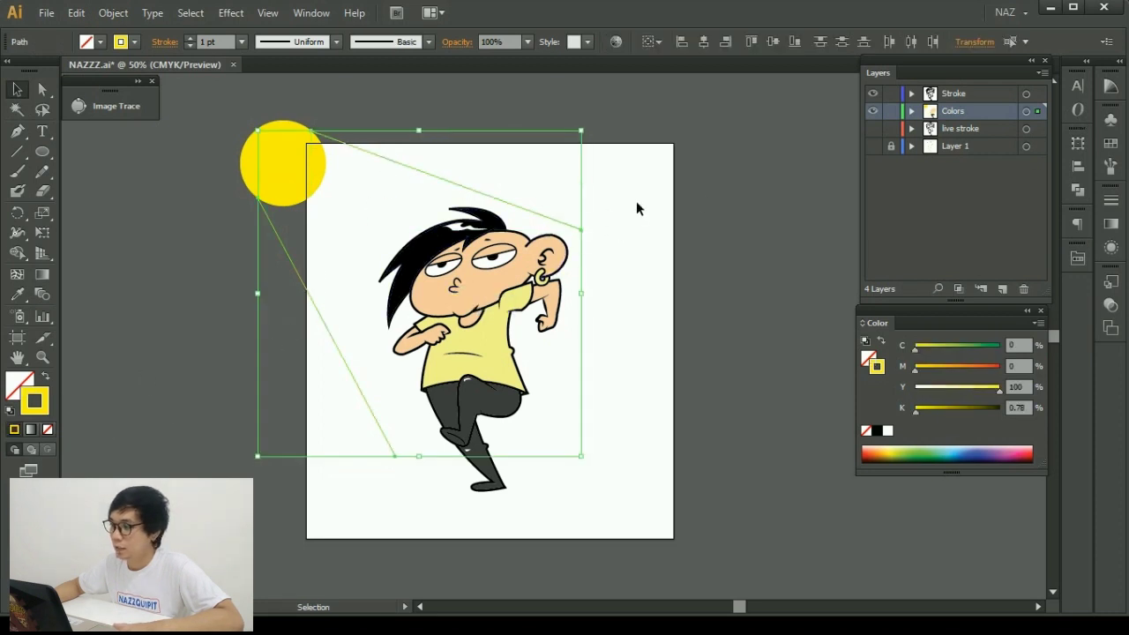
left_click(876, 432)
left_click(702, 275)
Zoom and pan toward the boy's face with the Pen tool ready.
scroll(549, 275, "up", 2)
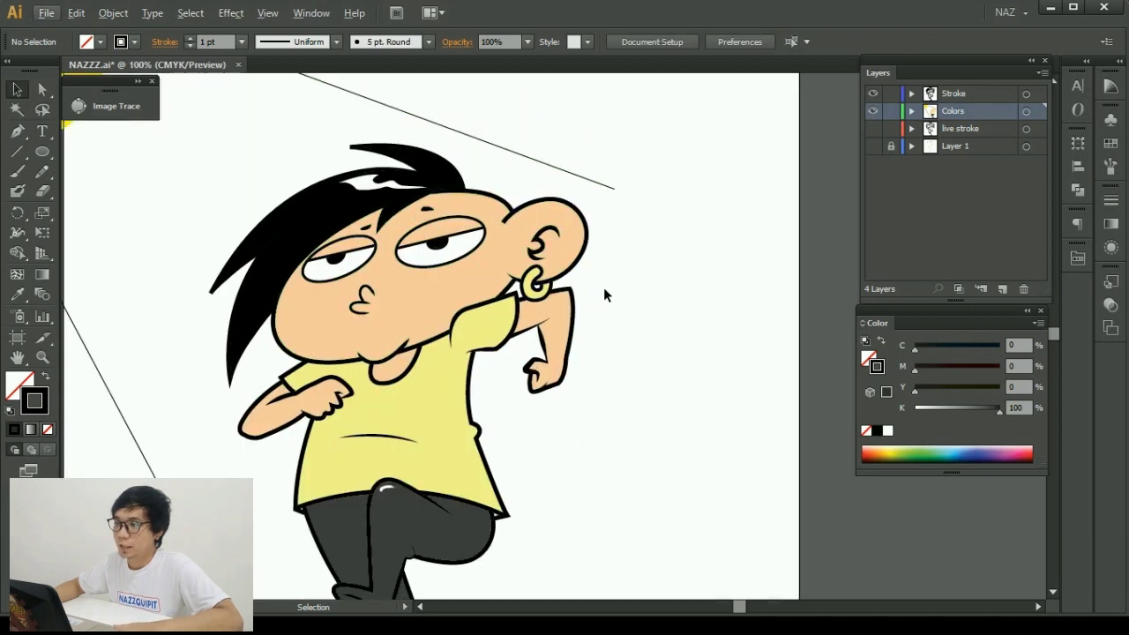
scroll(724, 328, "down", 1)
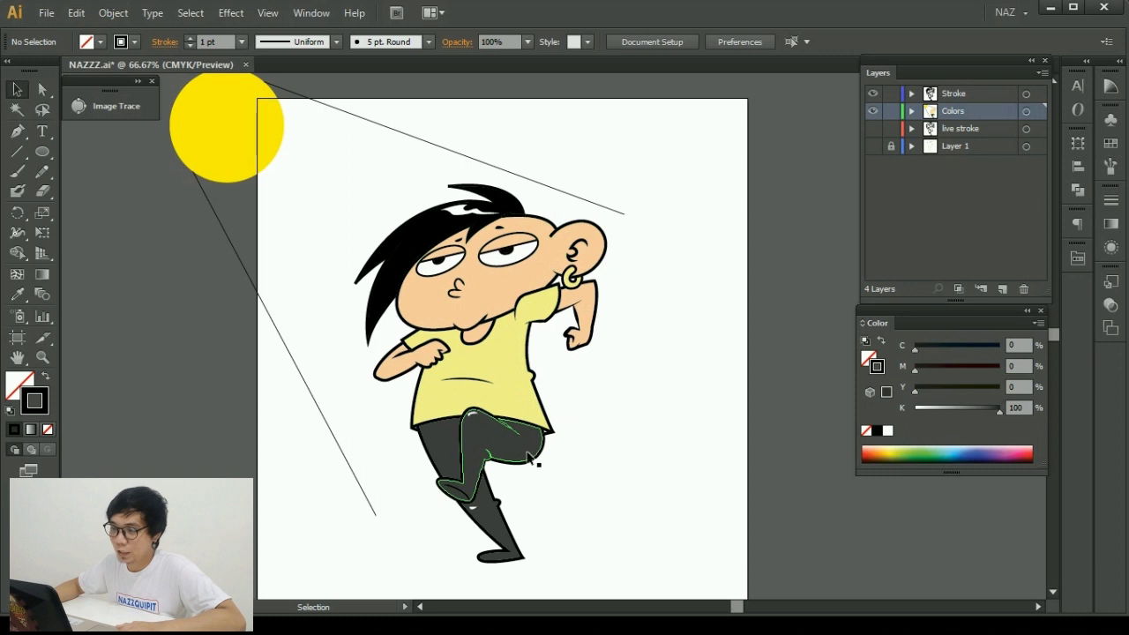
key("space")
left_click_drag(629, 358, 606, 394)
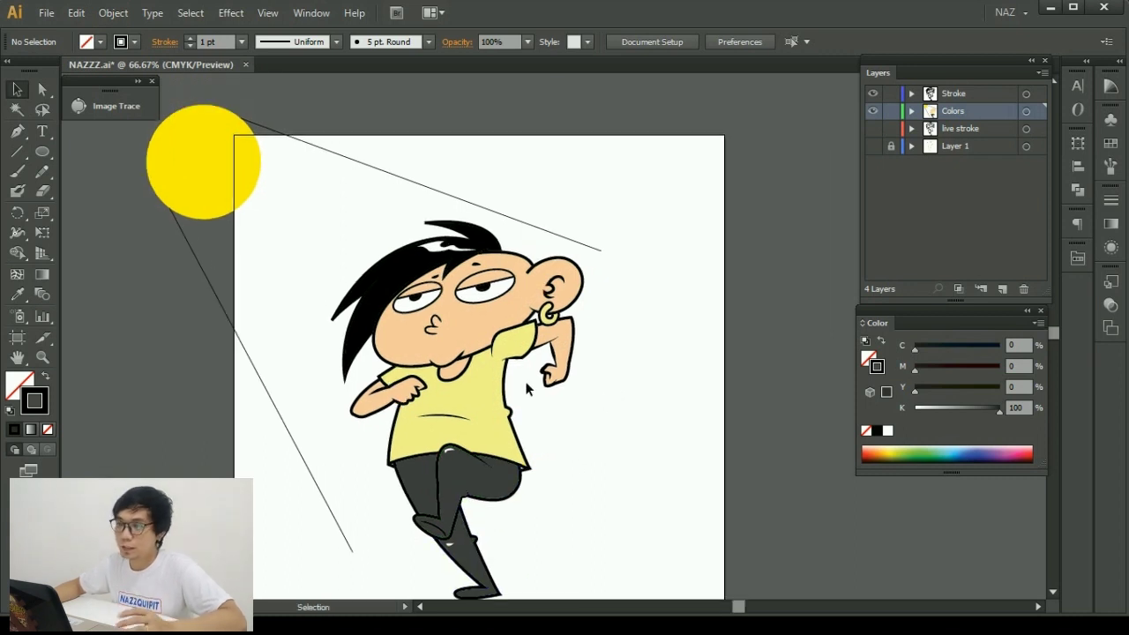
scroll(531, 292, "up", 2)
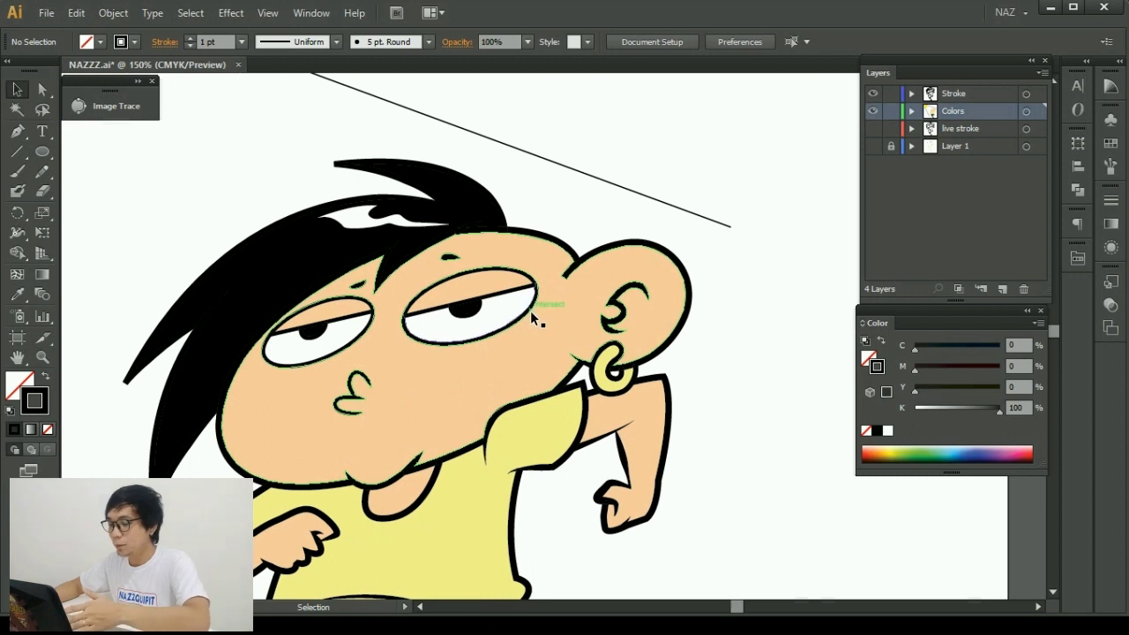
key("p")
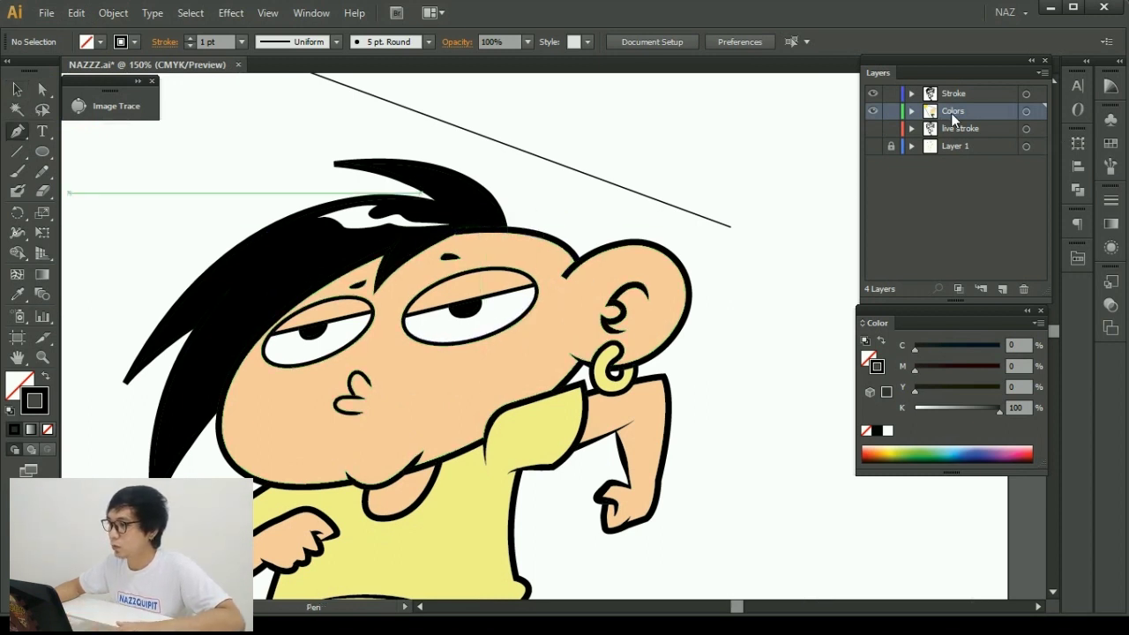
scroll(661, 189, "up", 2)
scroll(661, 189, "right", 2)
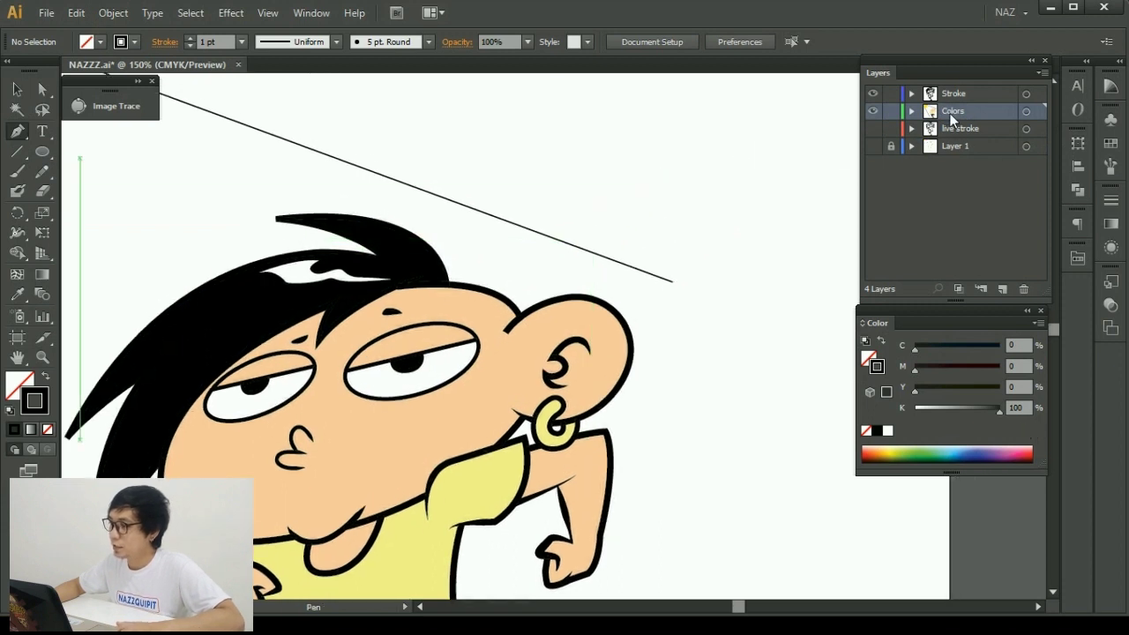
Add a new layer above Colors and name it 'Details 1'.
left_click(1004, 291)
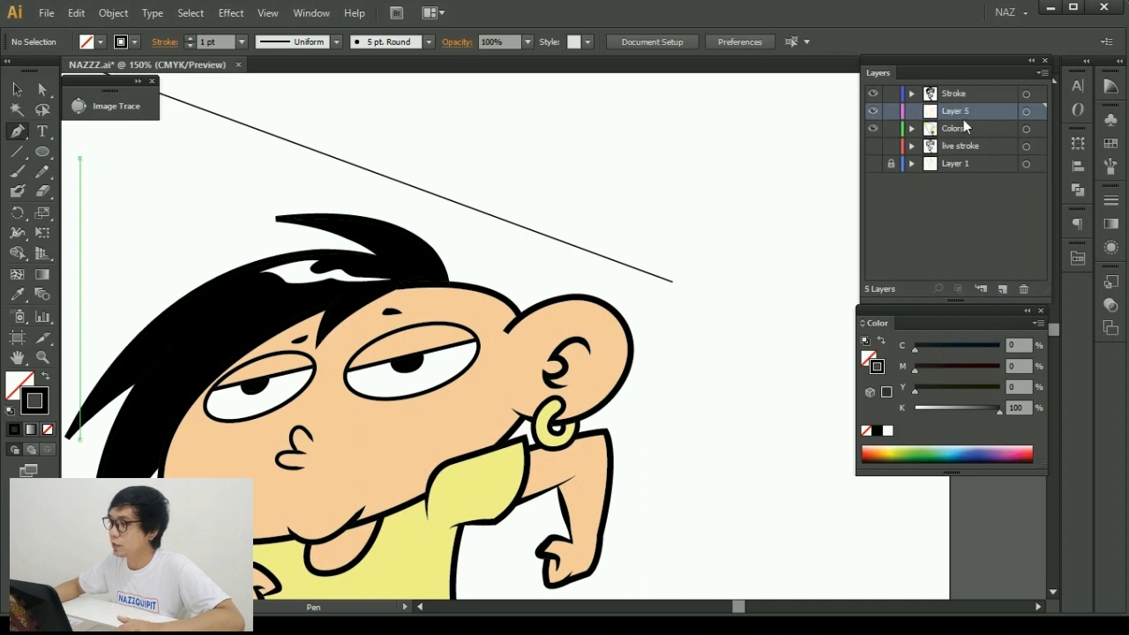
double_click(961, 112)
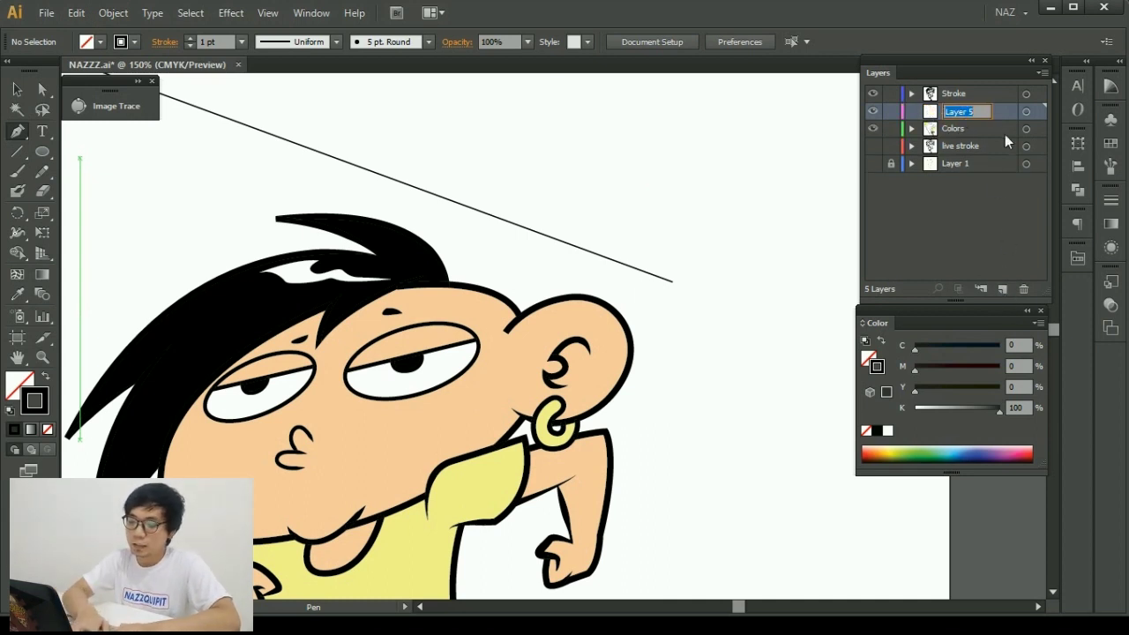
type("Detail")
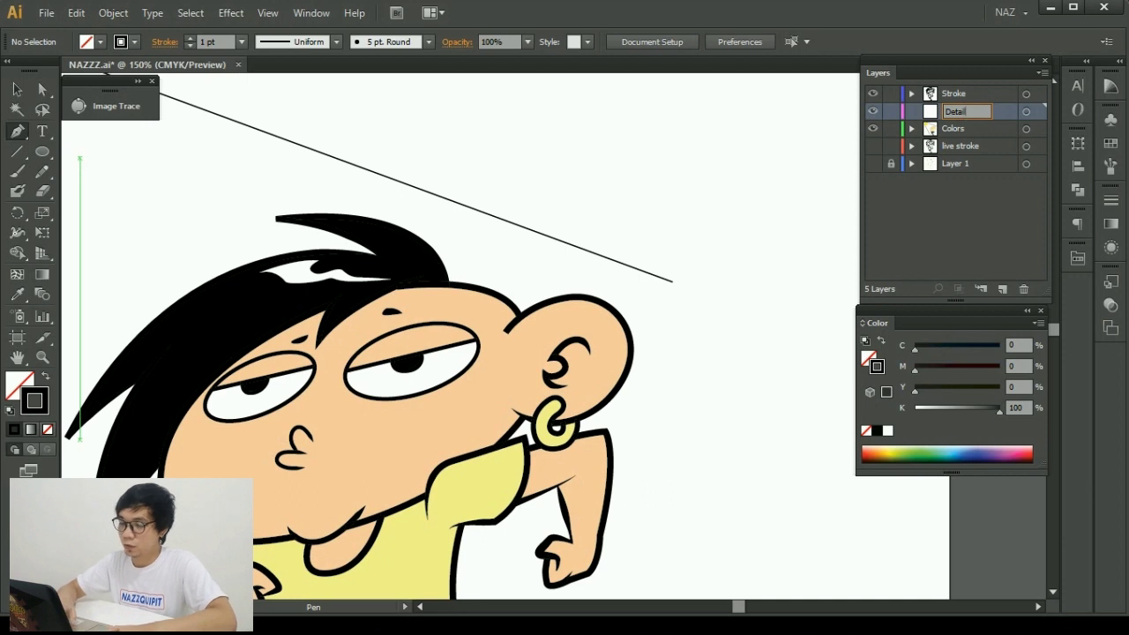
type("s 1")
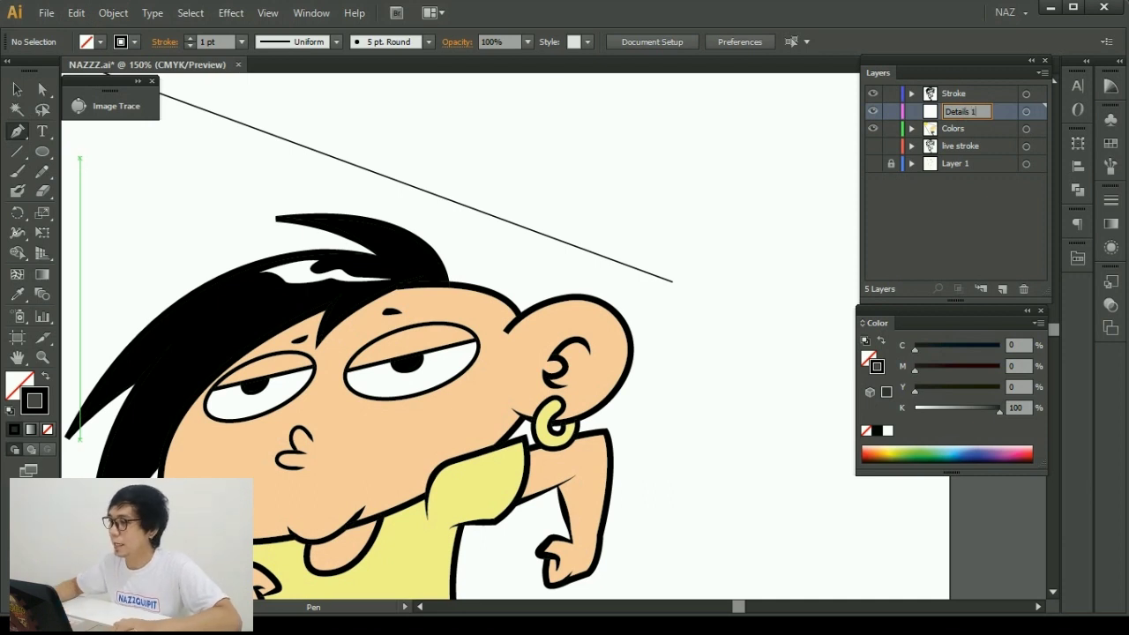
left_click(17, 89)
Zoom to the collar and pen a shadow path from the left sleeve, under the chin, to the right shoulder.
key("ctrl+minus")
left_click_drag(615, 301, 661, 201)
key("ctrl+plus")
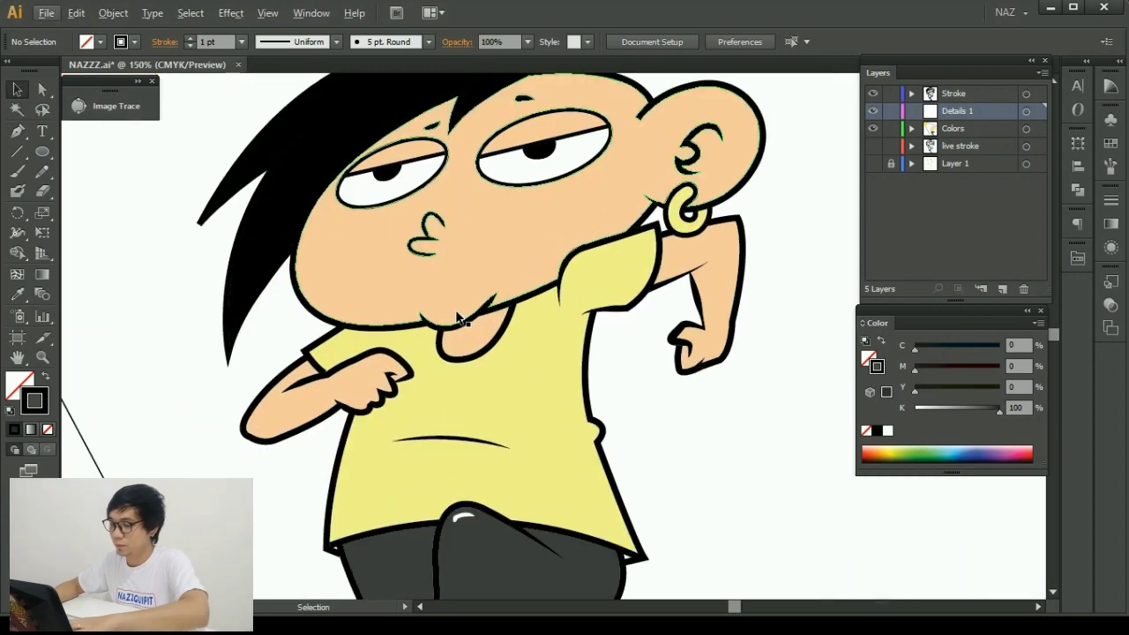
key("p")
scroll(388, 327, "up", 2)
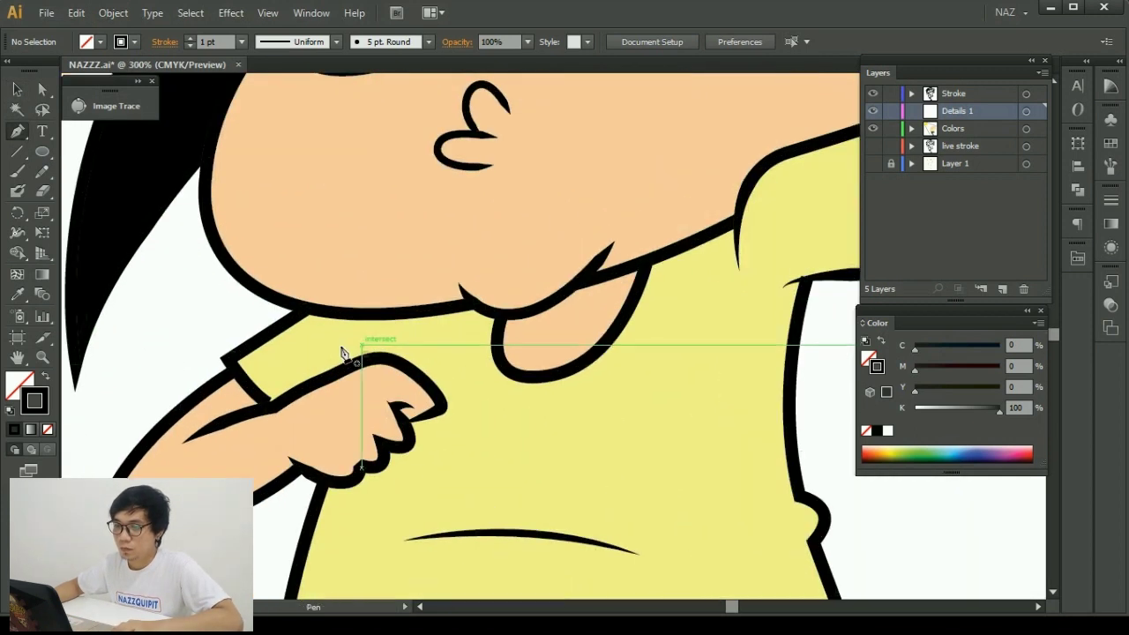
left_click(506, 327)
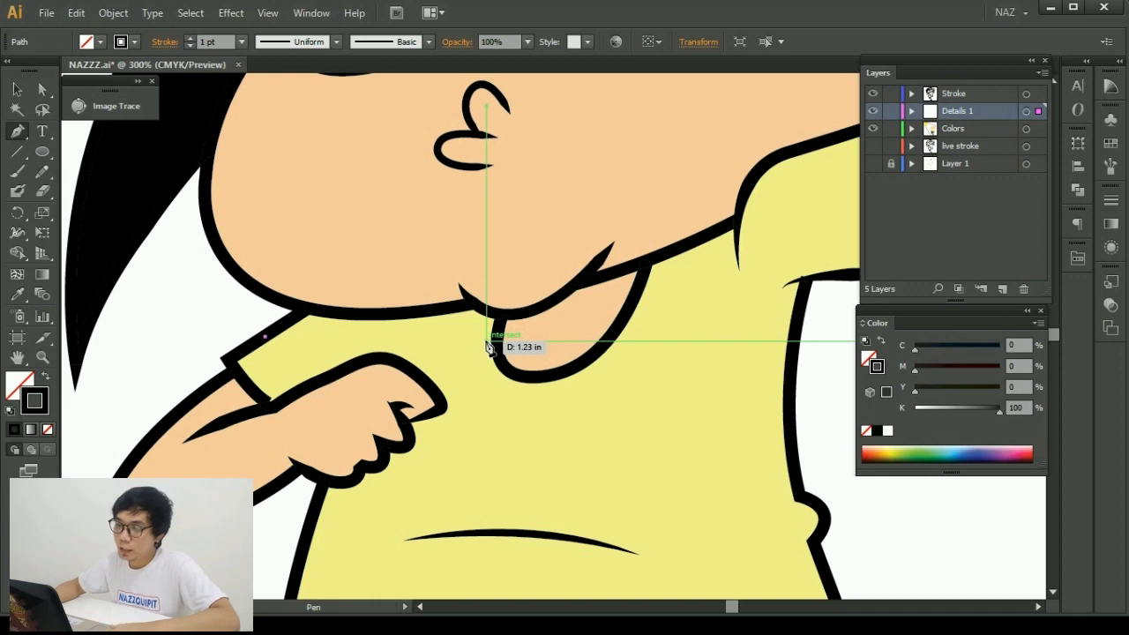
mouse_move(499, 334)
left_mouse_down()
mouse_move(450, 342)
mouse_move(547, 308)
mouse_move(471, 331)
left_mouse_up()
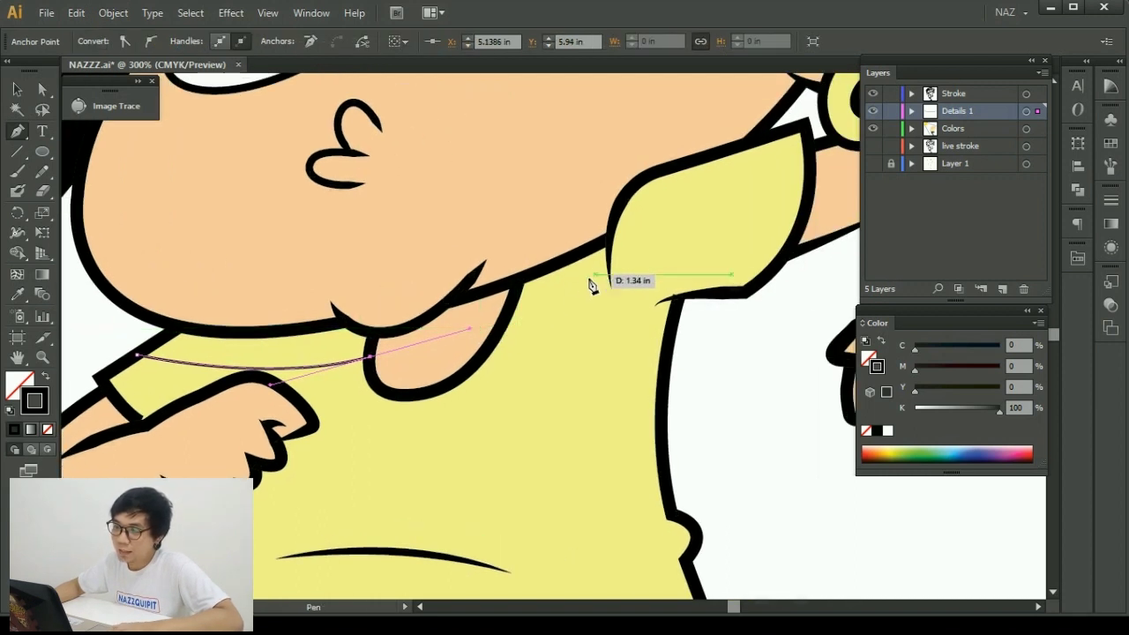
left_click_drag(609, 269, 609, 237)
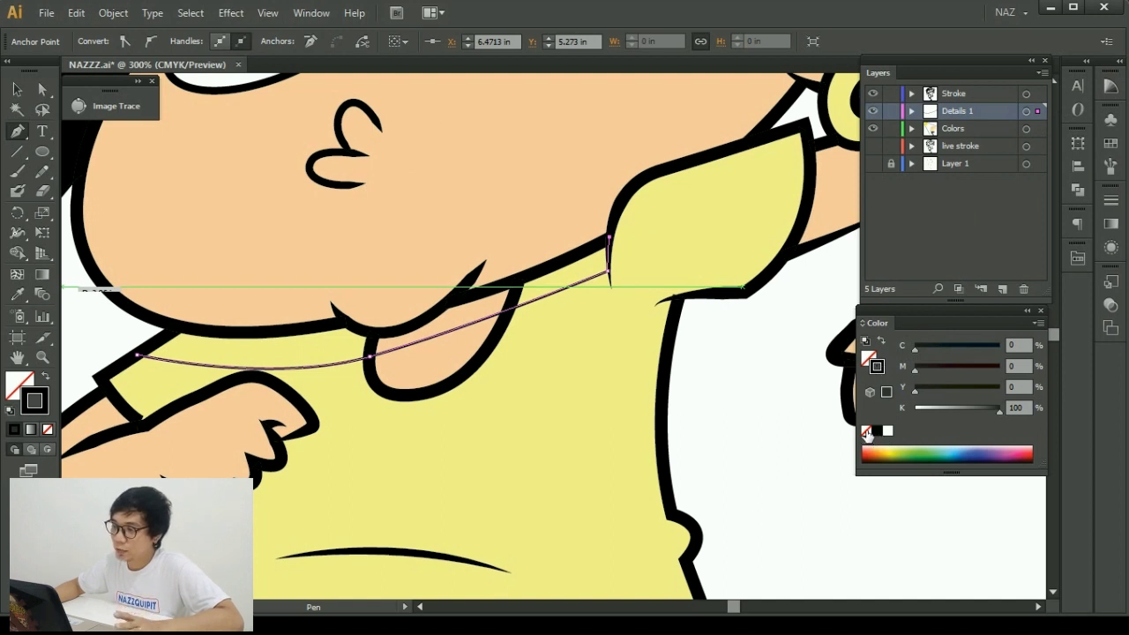
Continue the shadow path along the chin line, close it, and stroke it black.
left_click(867, 431)
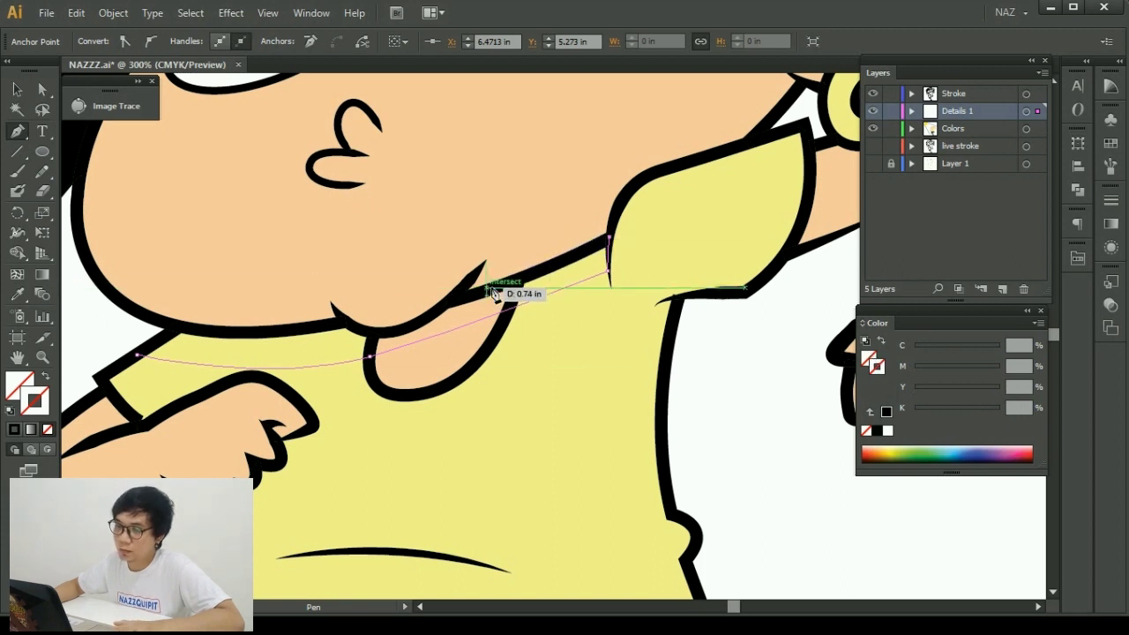
left_click(454, 305)
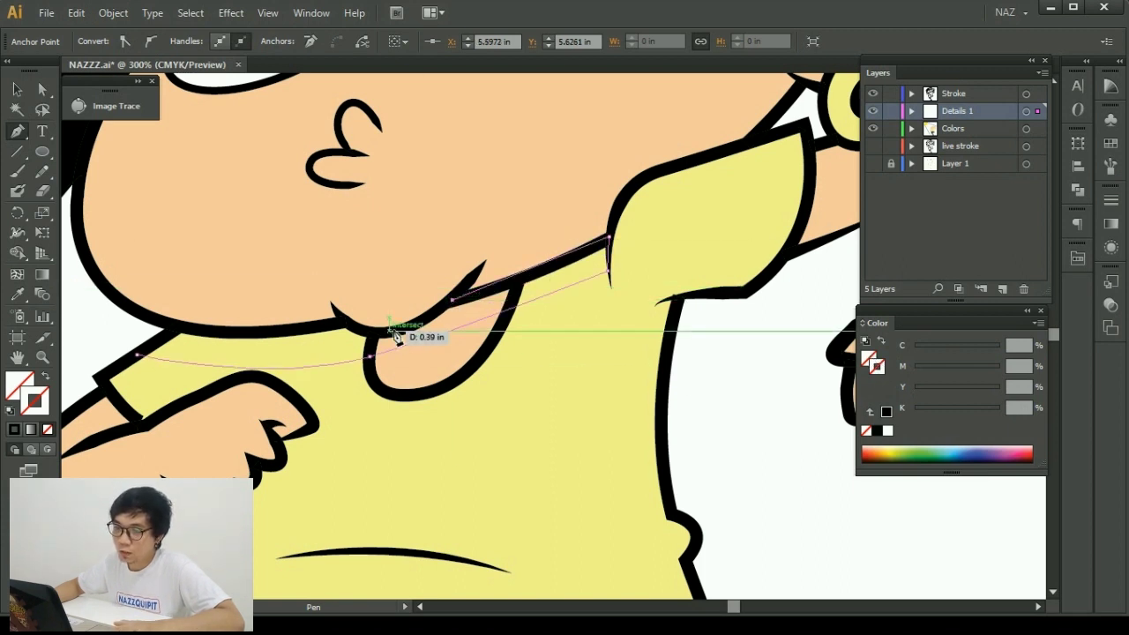
left_click_drag(343, 315, 307, 285)
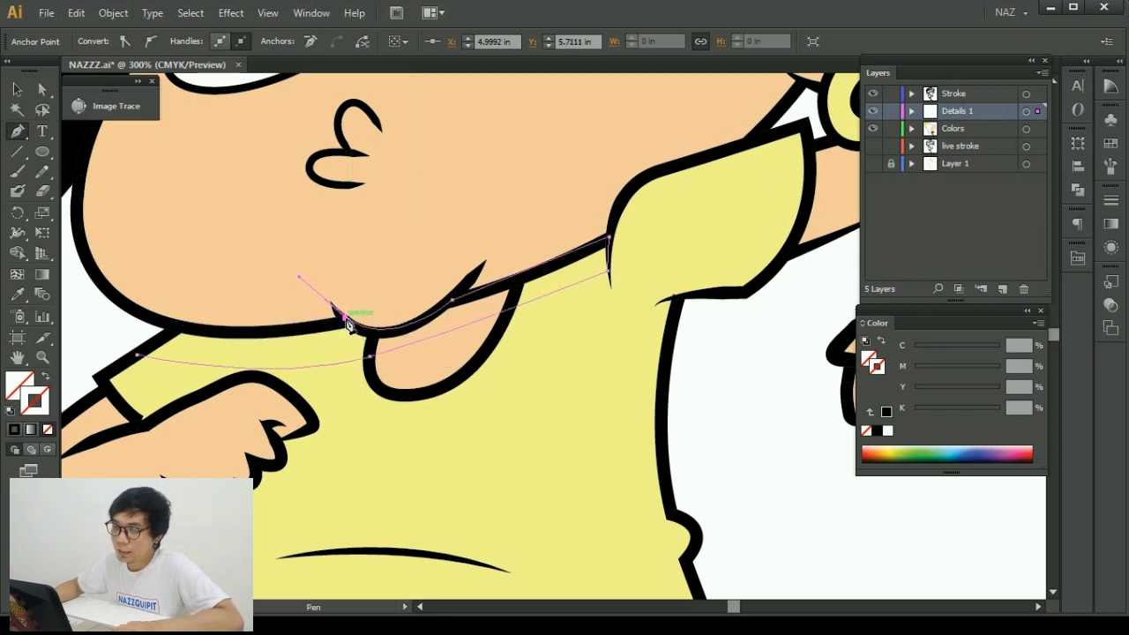
scroll(349, 327, "up", 2, "alt")
scroll(350, 319, "up", 2, "alt")
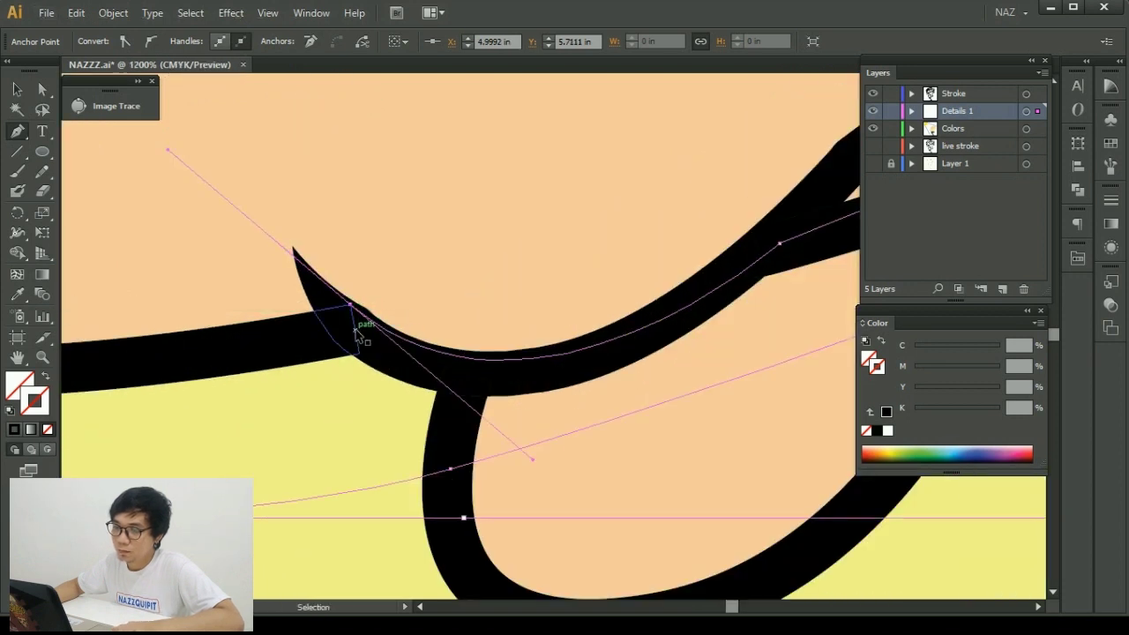
scroll(357, 332, "up", 1, "alt")
left_click_drag(387, 360, 162, 253)
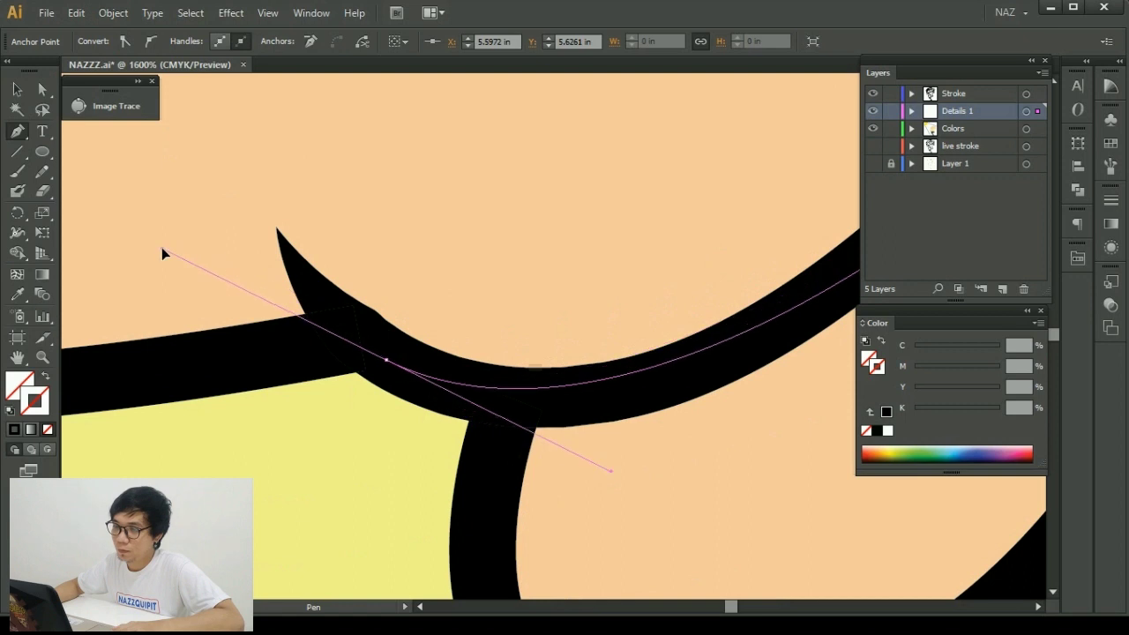
left_click(386, 360)
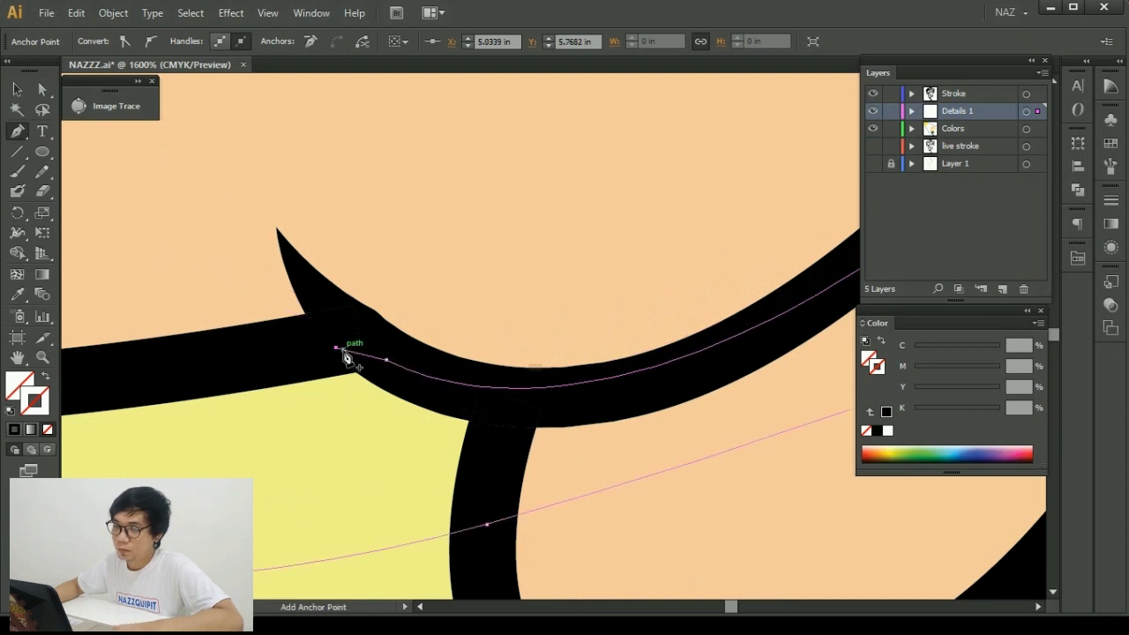
scroll(344, 356, "down", 3, "alt")
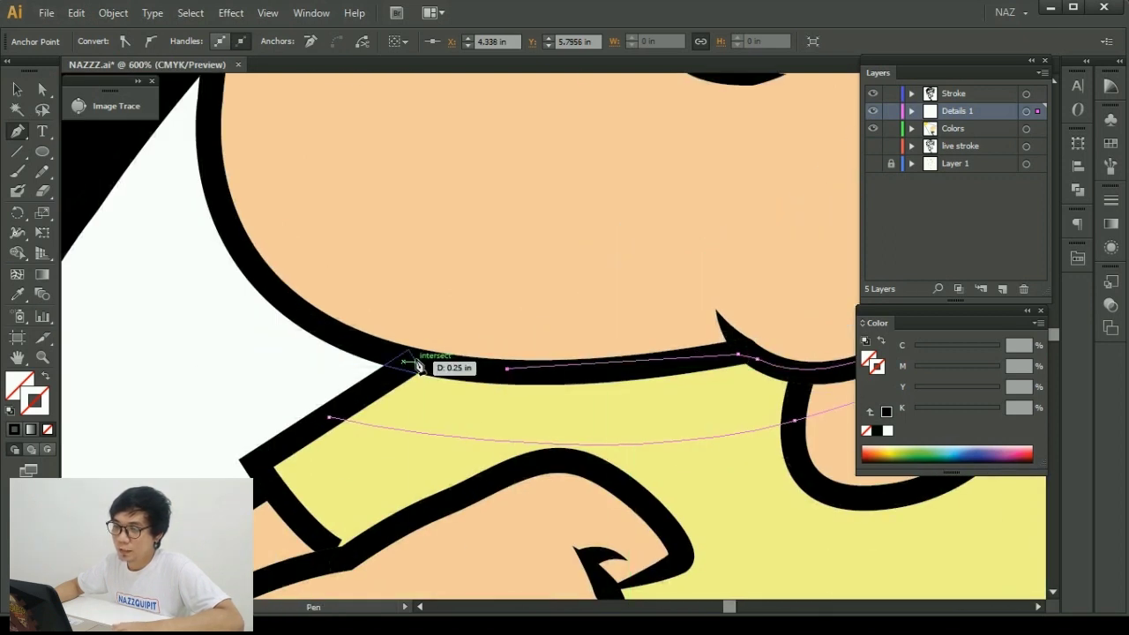
left_click(331, 417)
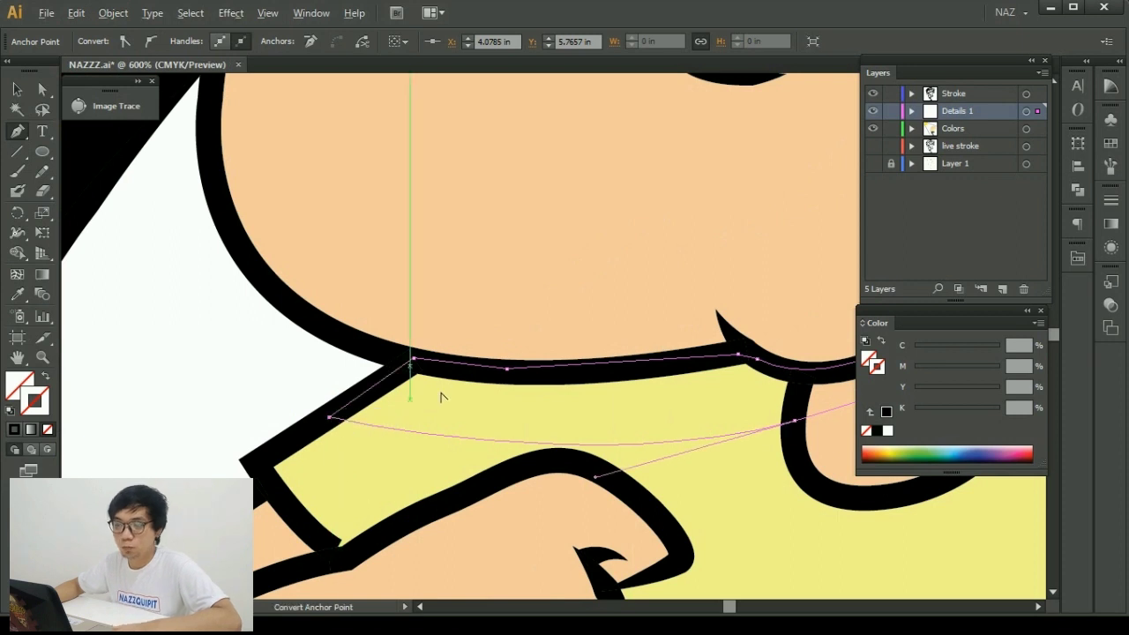
scroll(442, 397, "down", 2, "alt")
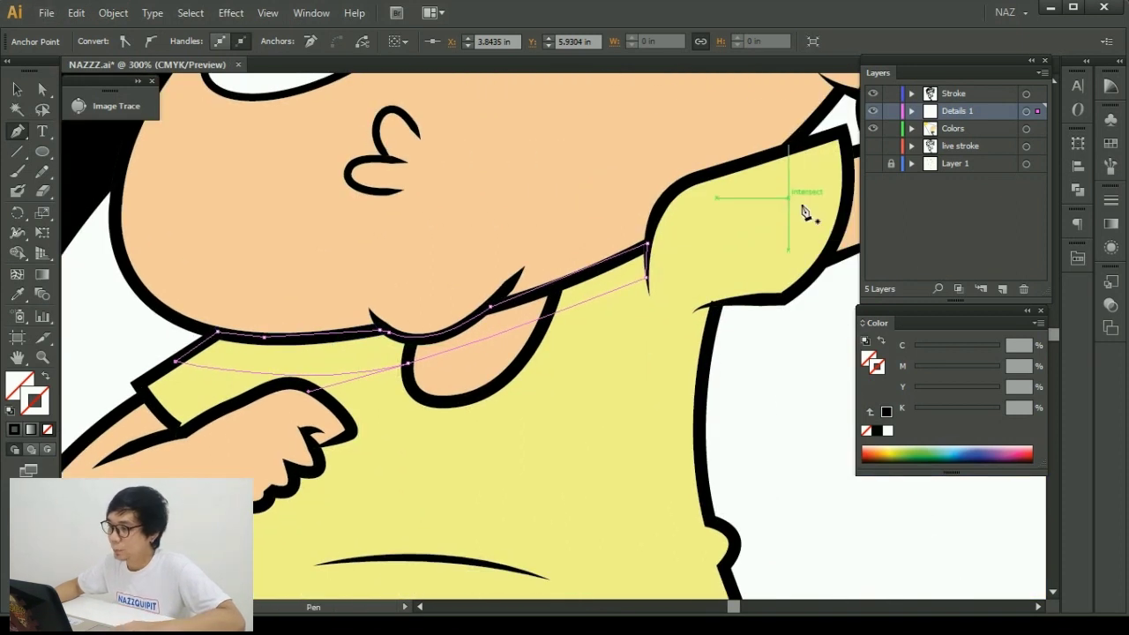
left_click(886, 414)
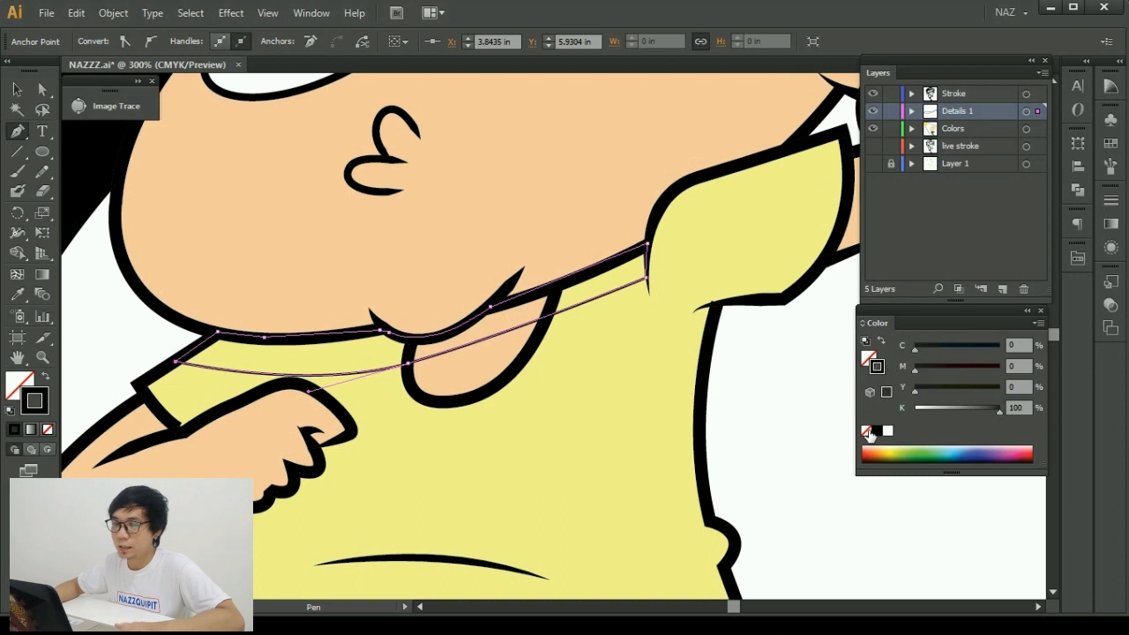
Make the collar shadow a black fill, no stroke, at 20% opacity, then zoom to 100%.
key("slash")
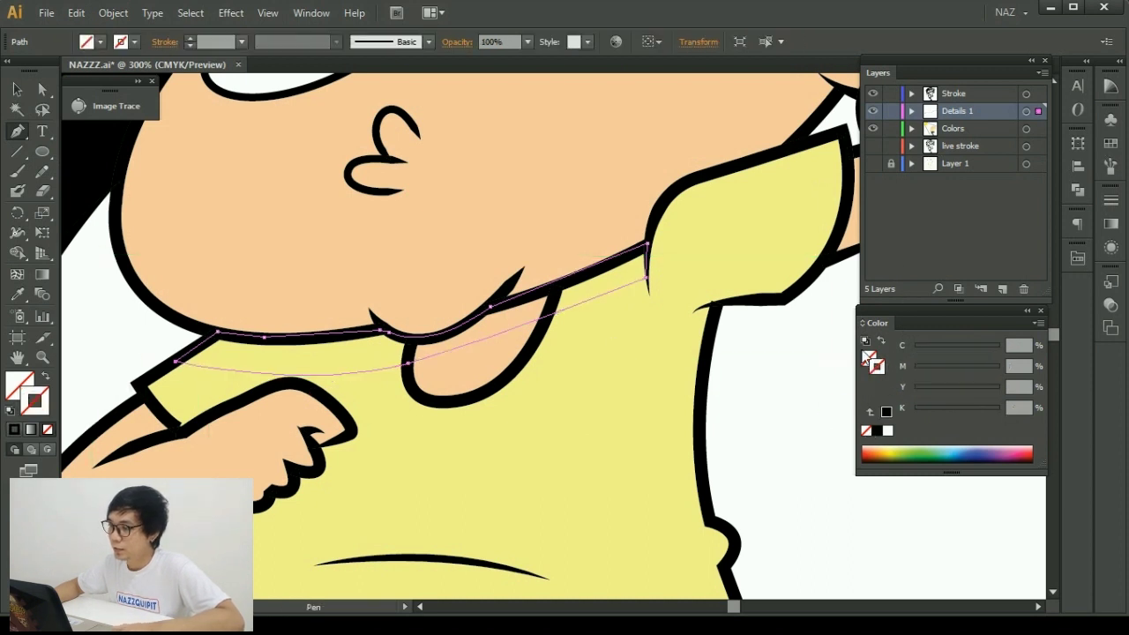
left_click(877, 432)
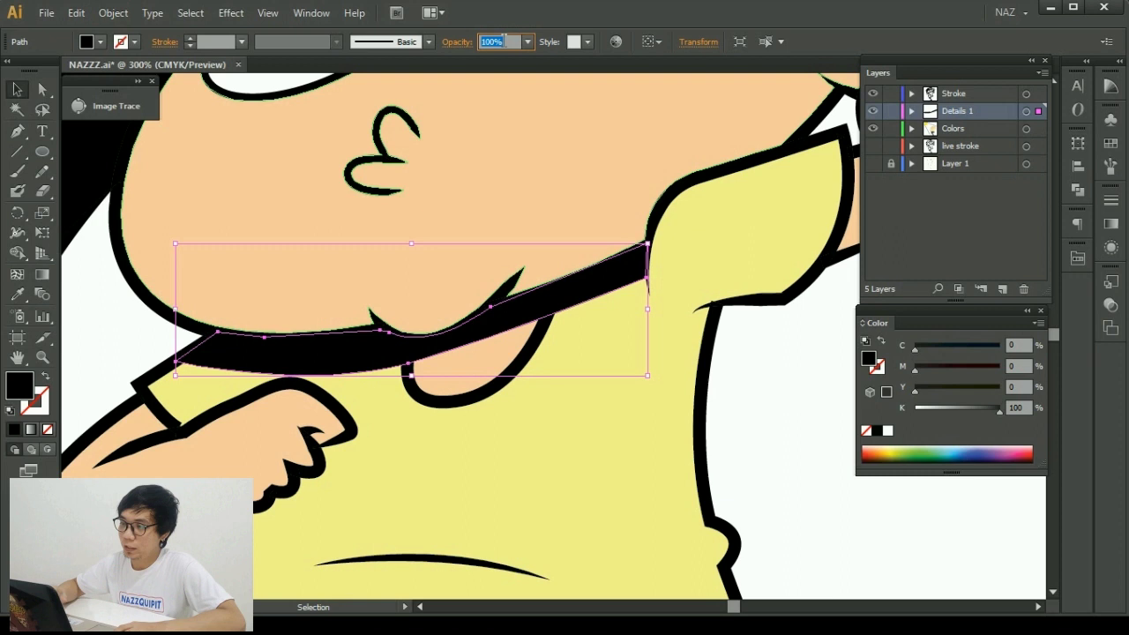
type("20")
key("Return")
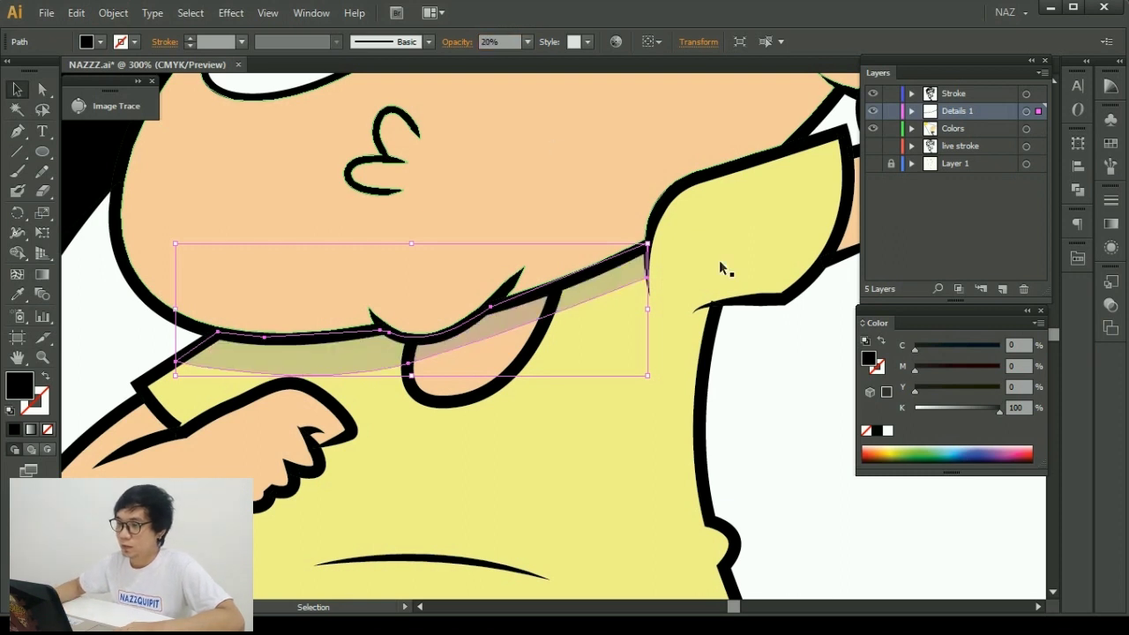
left_click(770, 339)
key("ctrl+1")
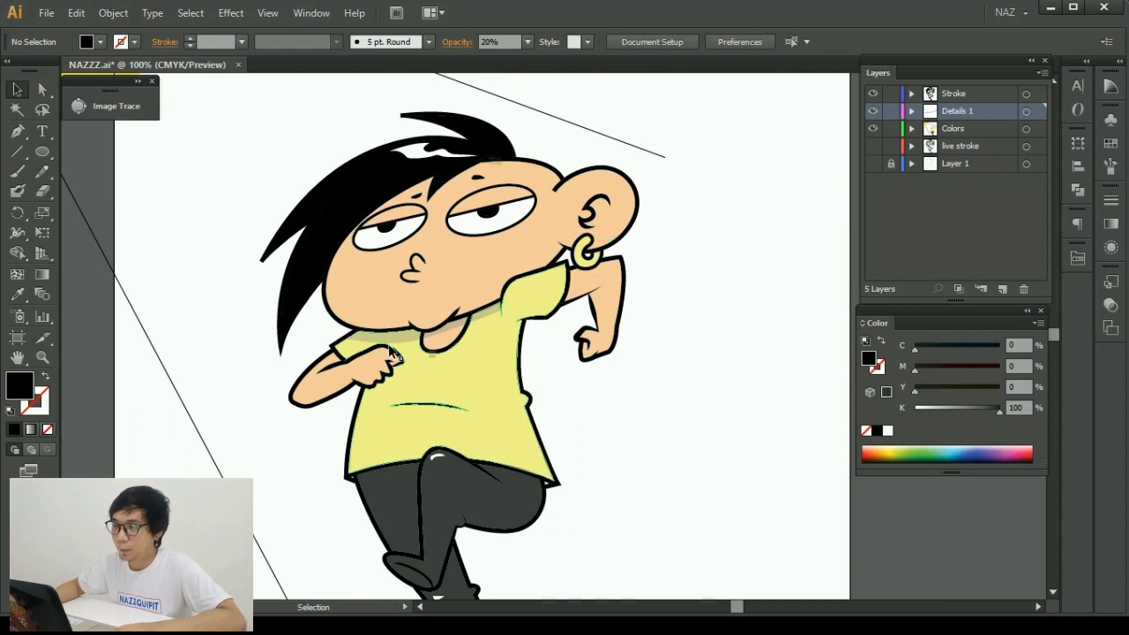
scroll(510, 330, "up", 1)
Pen-trace an unfilled shadow path from the right shoulder down the shirt's right side to the hem.
scroll(511, 328, "up", 1)
key("p")
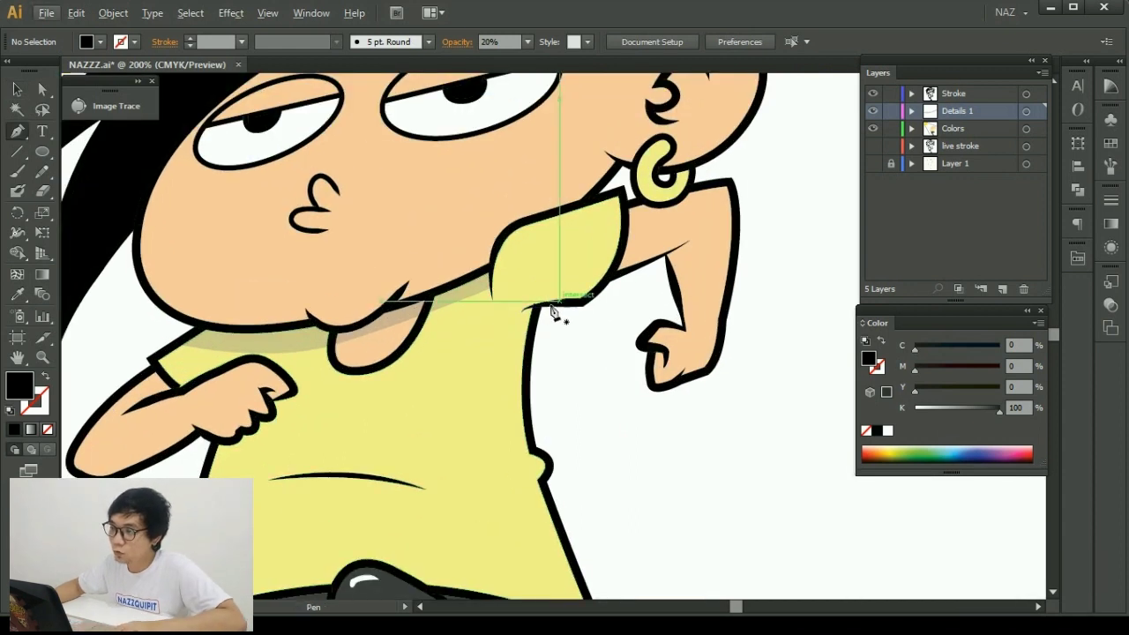
left_click(619, 202)
left_click(565, 284)
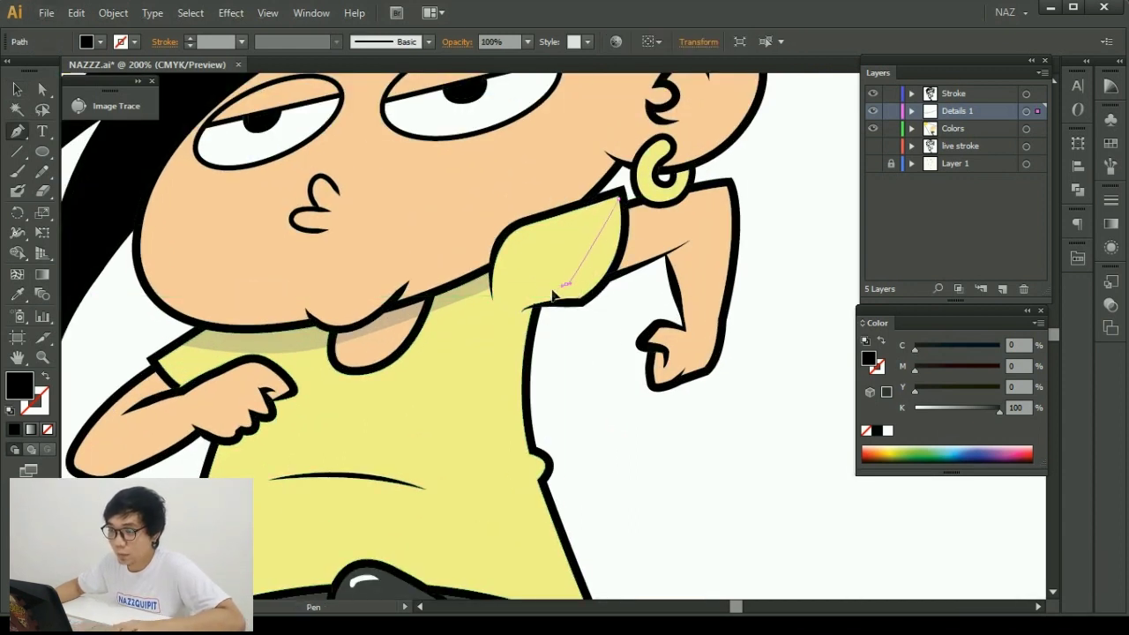
left_click(568, 287)
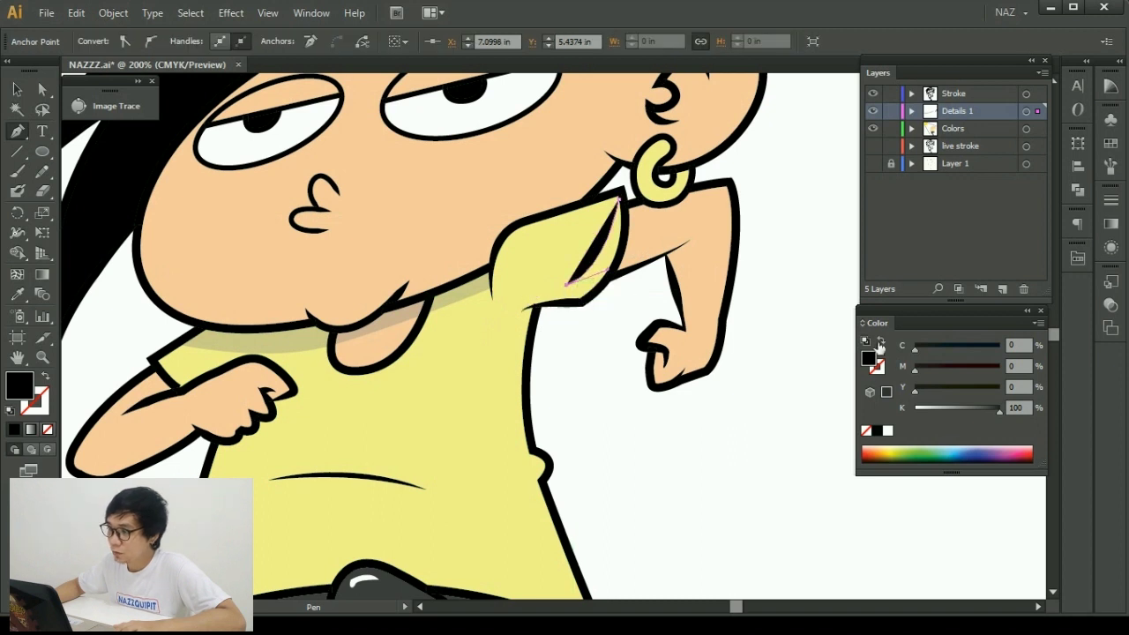
left_click(866, 431)
left_click(508, 303)
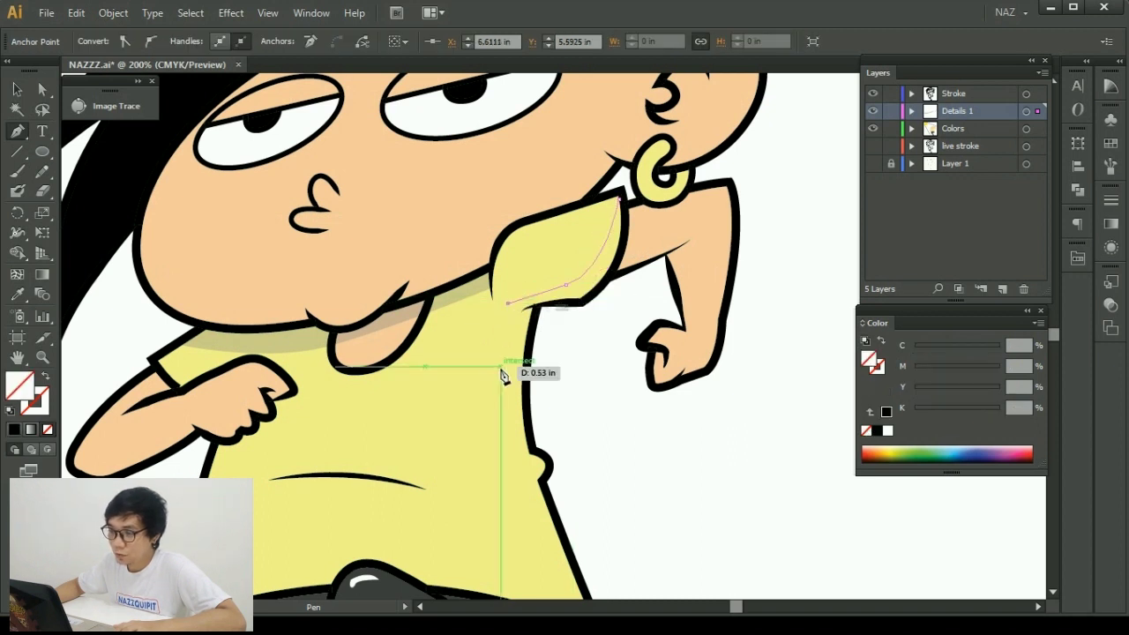
left_click(491, 453)
scroll(500, 415, "down", 4)
left_click(492, 402)
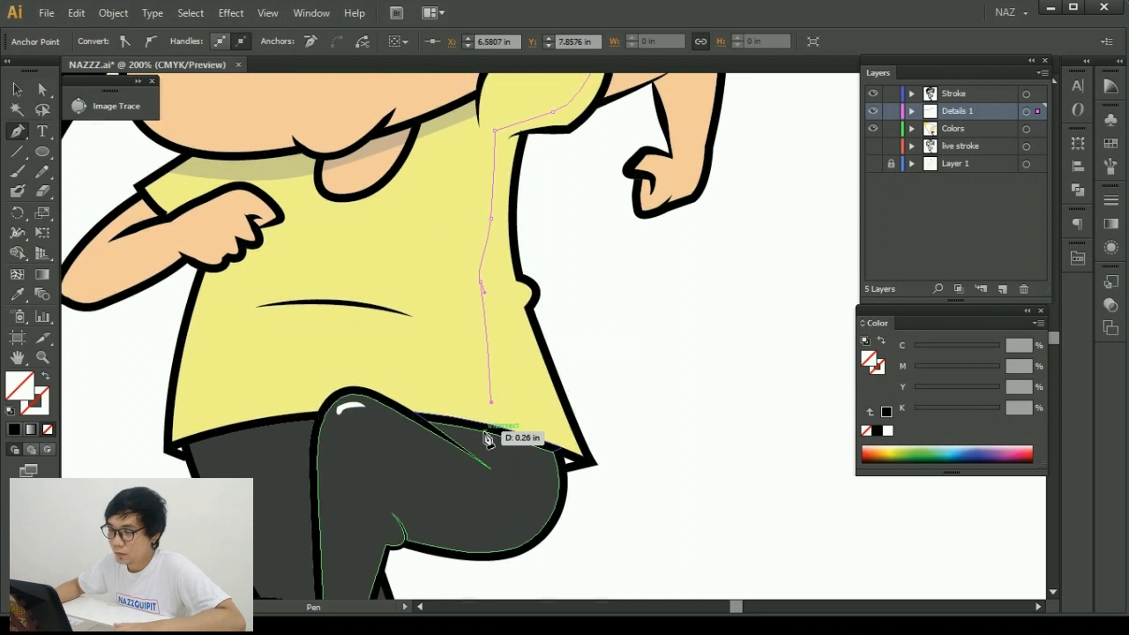
left_click(559, 452)
left_click(590, 463)
left_click(530, 309)
left_click(521, 279)
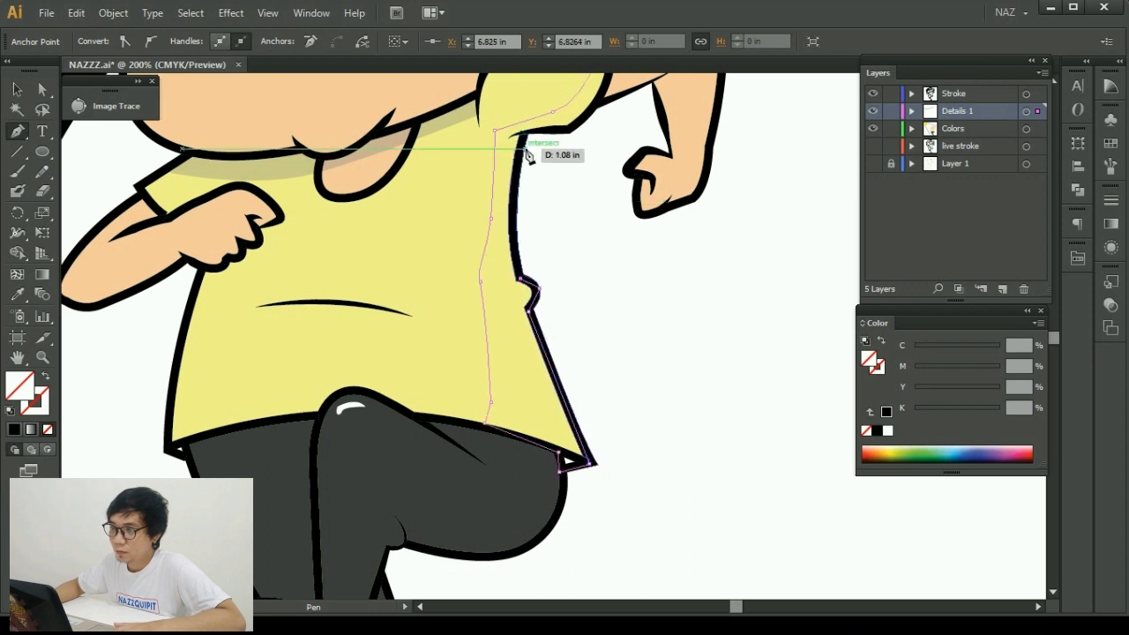
left_click(523, 132)
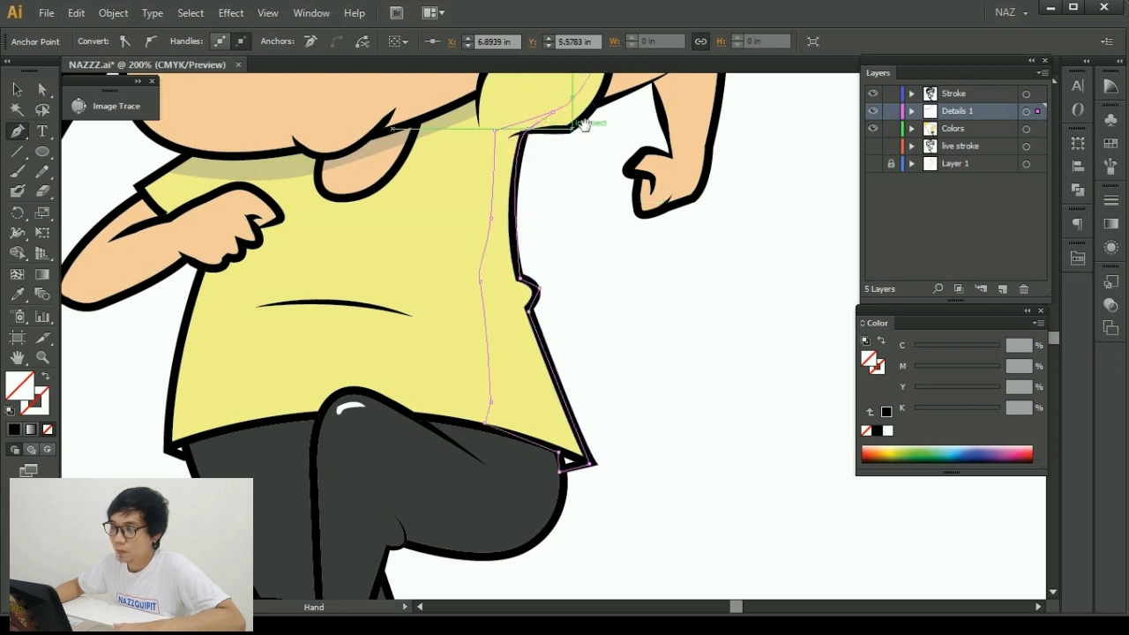
Continue the shadow path back up the shoulder edge toward the earring and close it.
left_click_drag(584, 126, 521, 255)
scroll(522, 255, "up", 1)
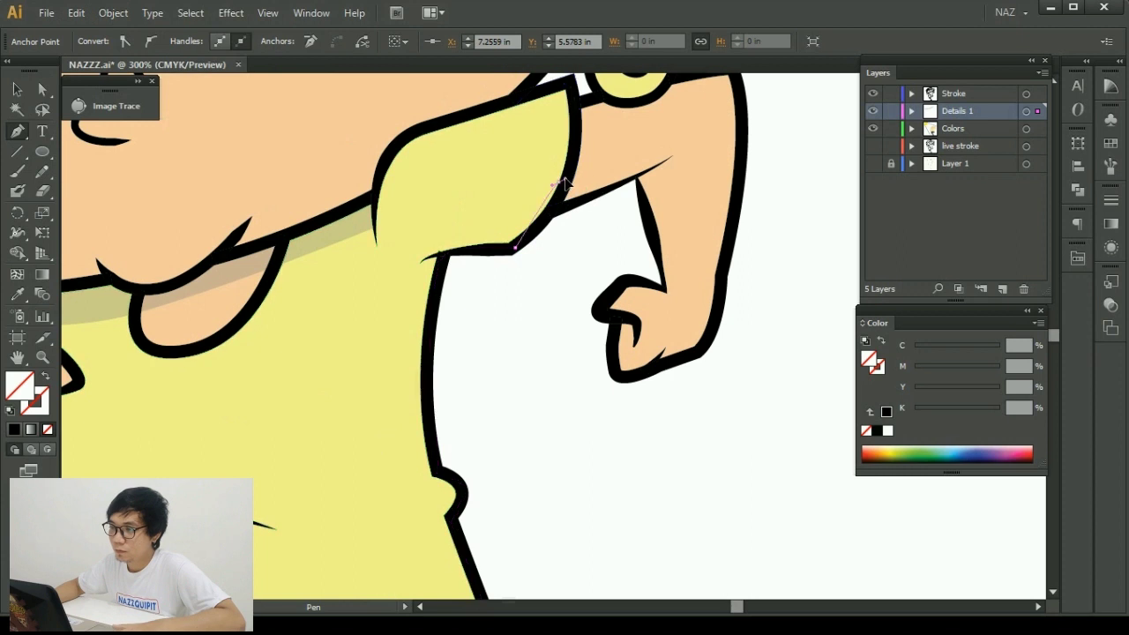
left_click_drag(565, 183, 538, 262)
left_click(530, 284)
left_click(539, 251)
left_click(548, 223)
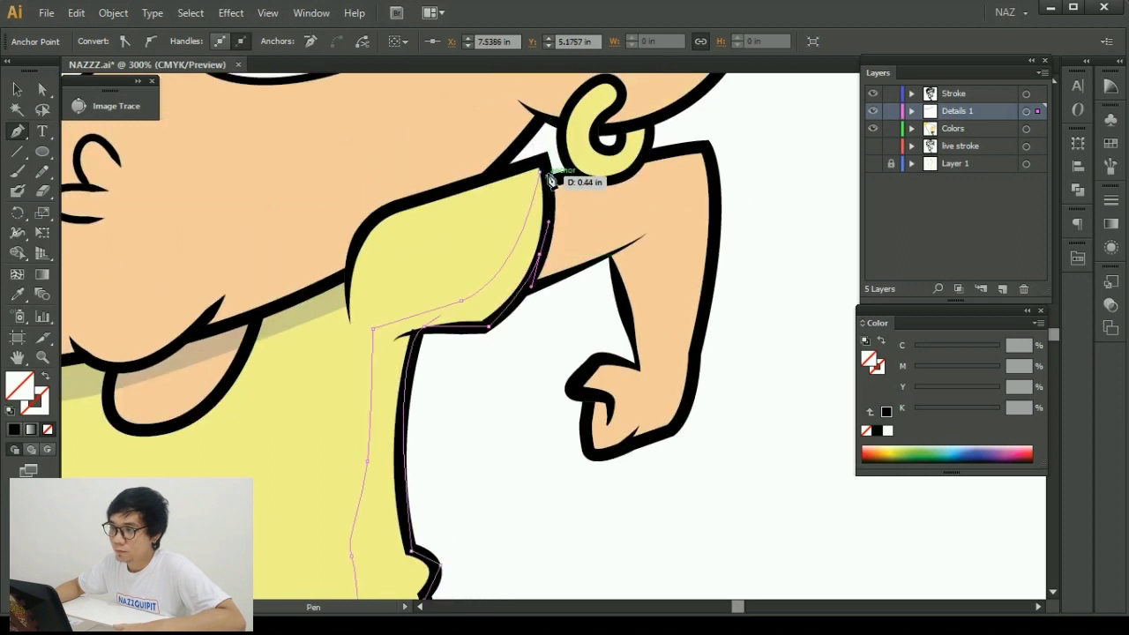
left_click(548, 176)
scroll(547, 276, "down", 1)
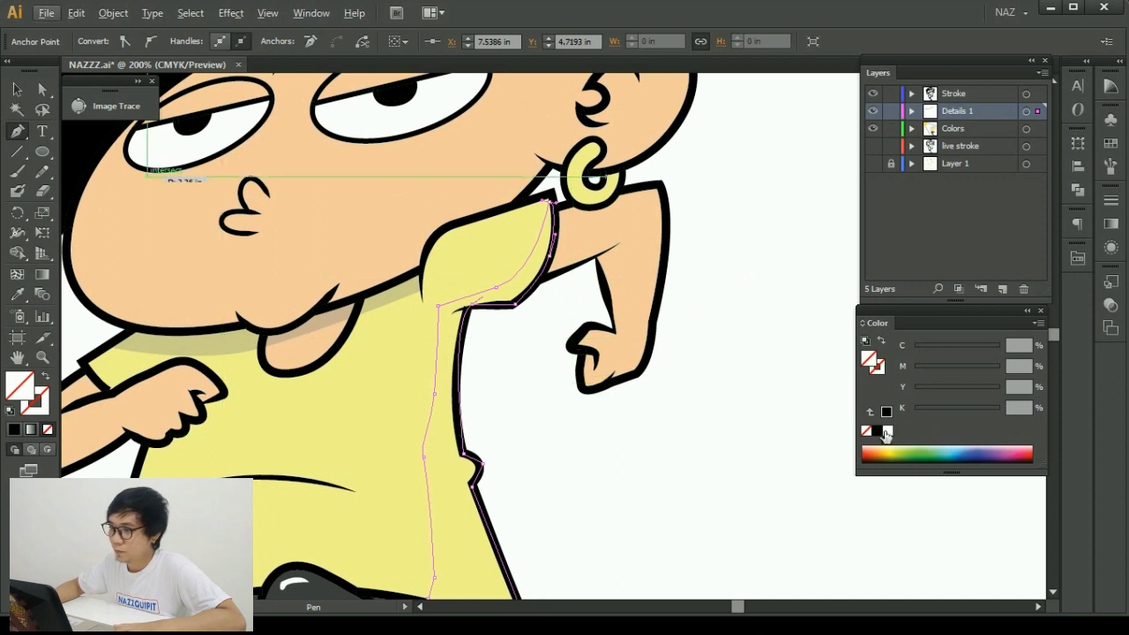
Fill the side shadow black, then eyedropper the collar shadow's khaki 20% black onto it.
left_click(877, 430)
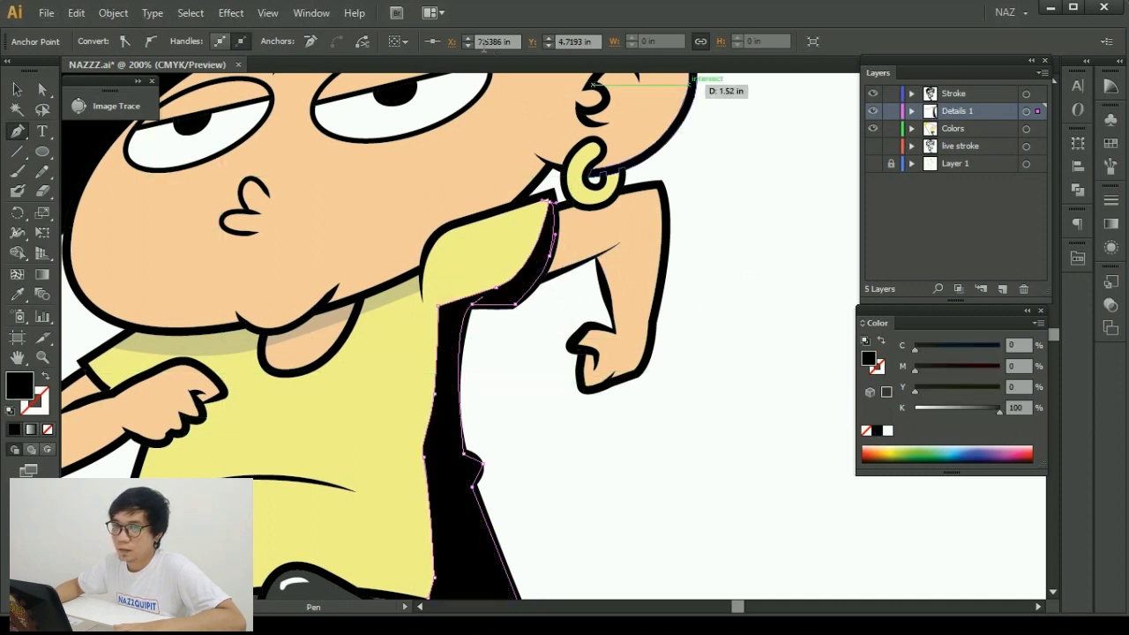
left_click(19, 91)
left_click(18, 295)
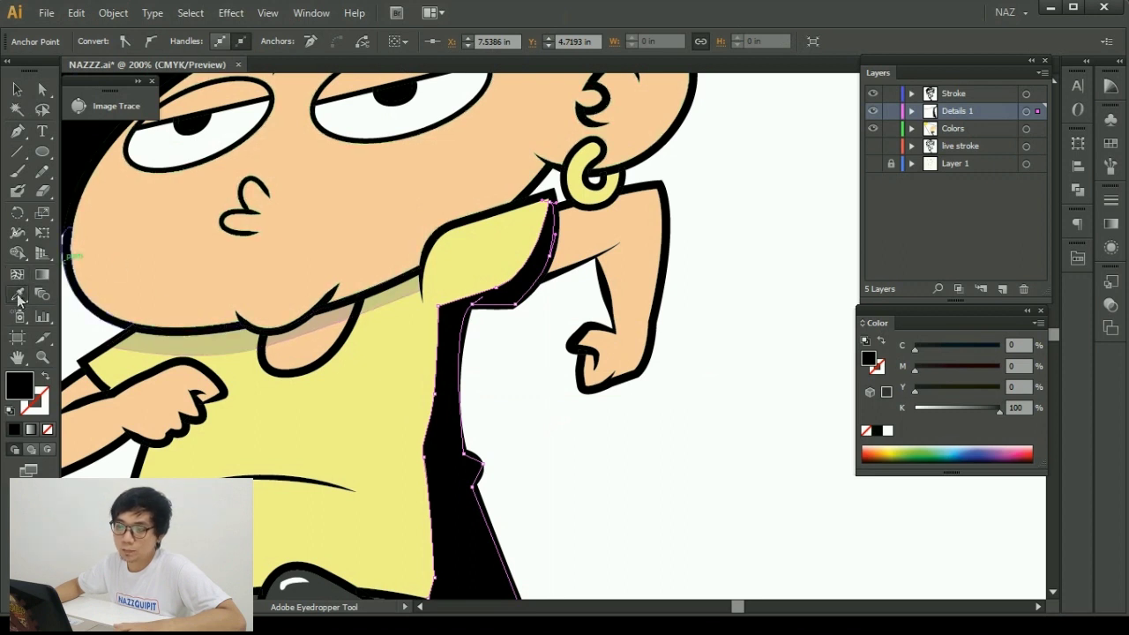
left_click(233, 343)
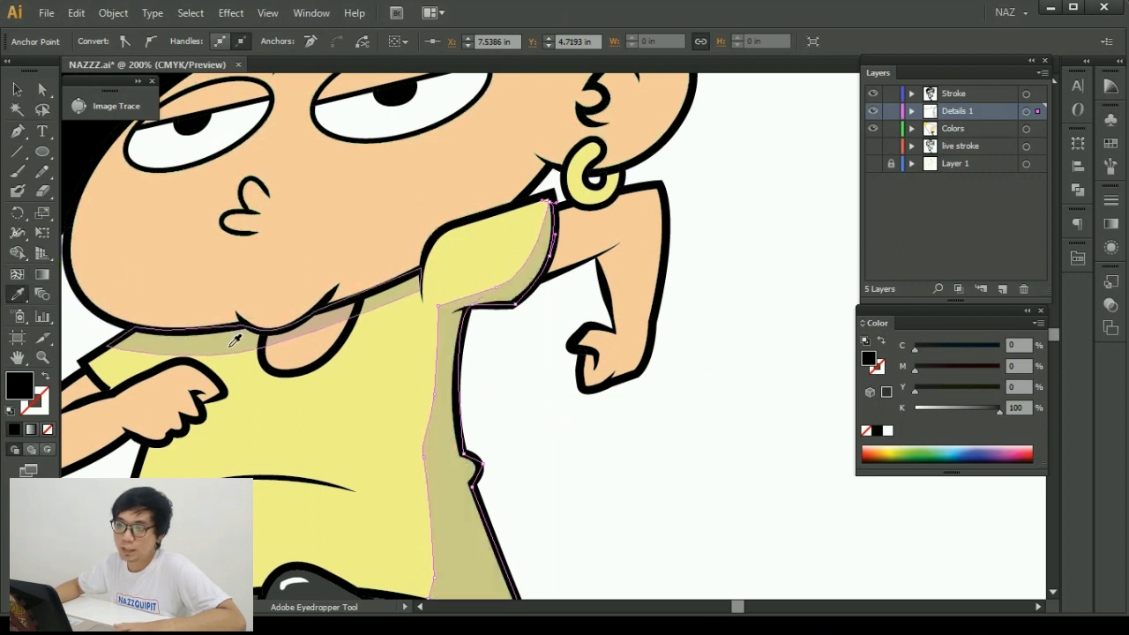
left_click(18, 90)
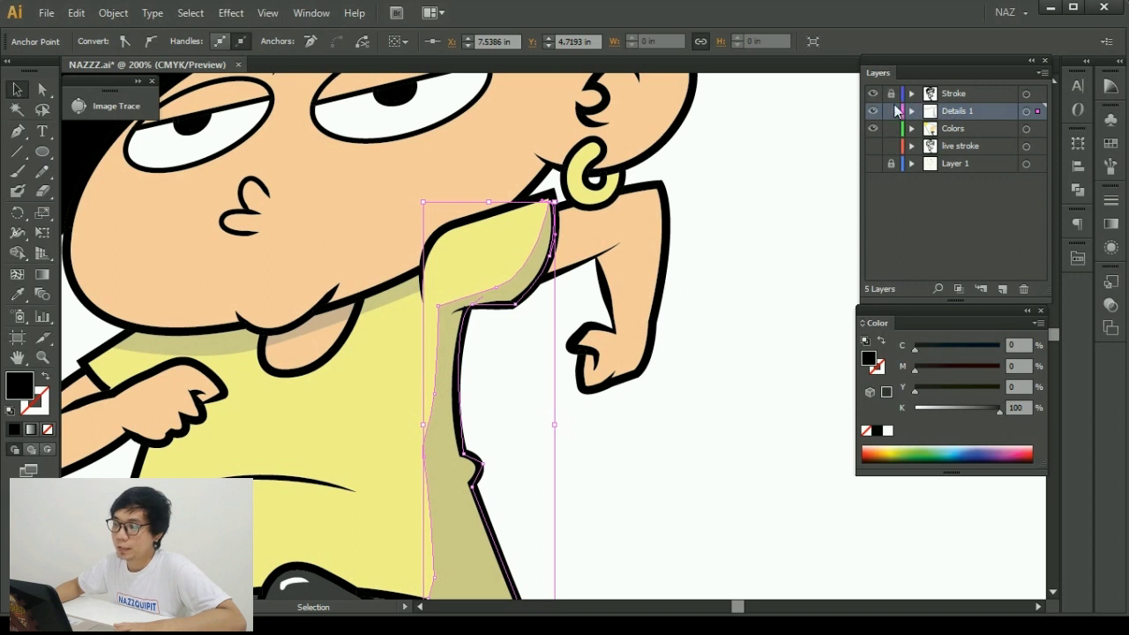
left_click(708, 249)
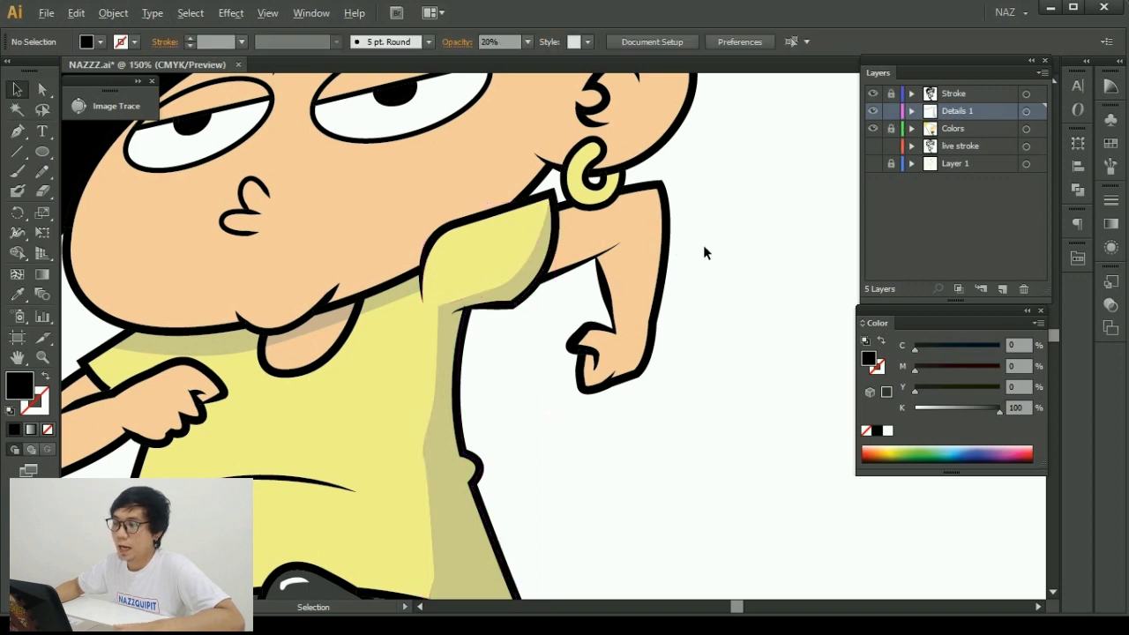
key("ctrl+minus")
key("ctrl+minus")
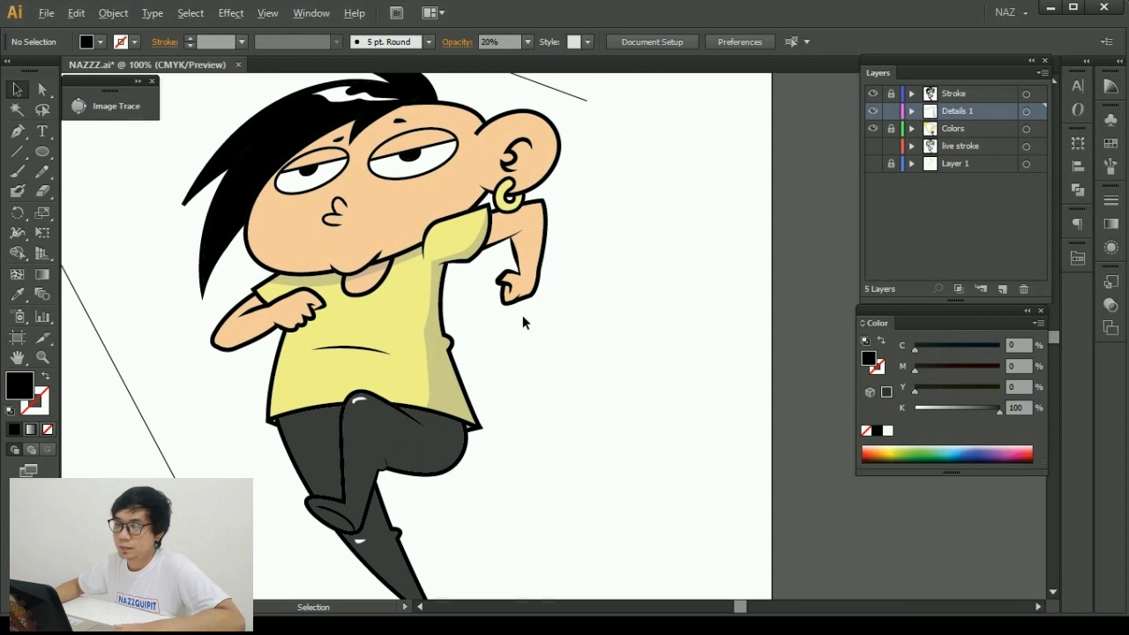
key("ctrl+plus")
left_click_drag(473, 317, 602, 331)
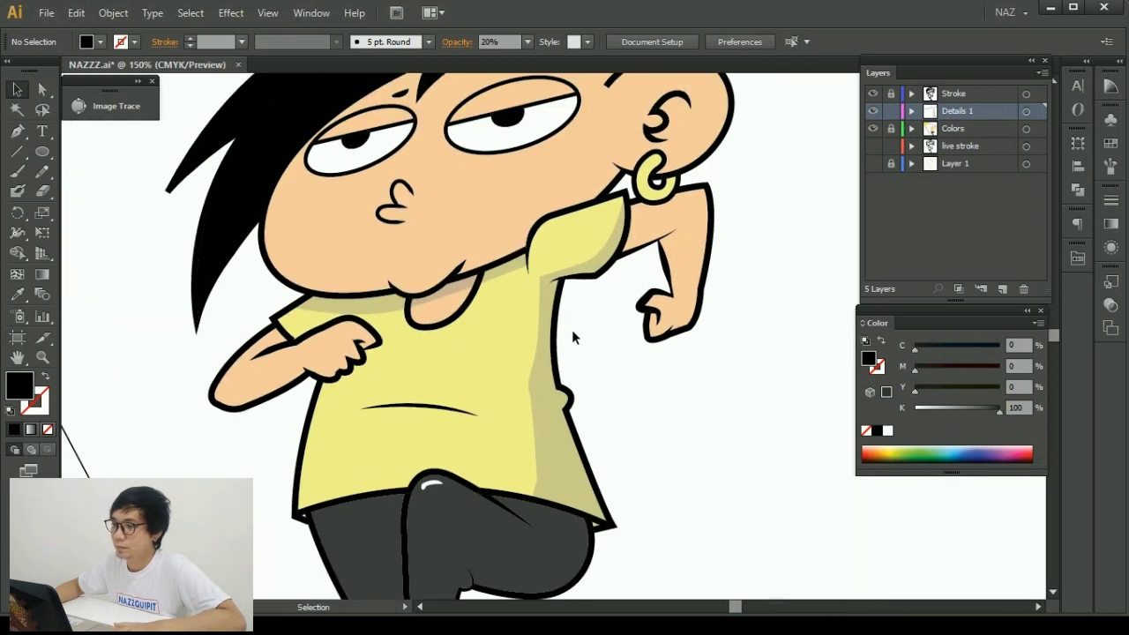
scroll(569, 330, "up", 1, "alt")
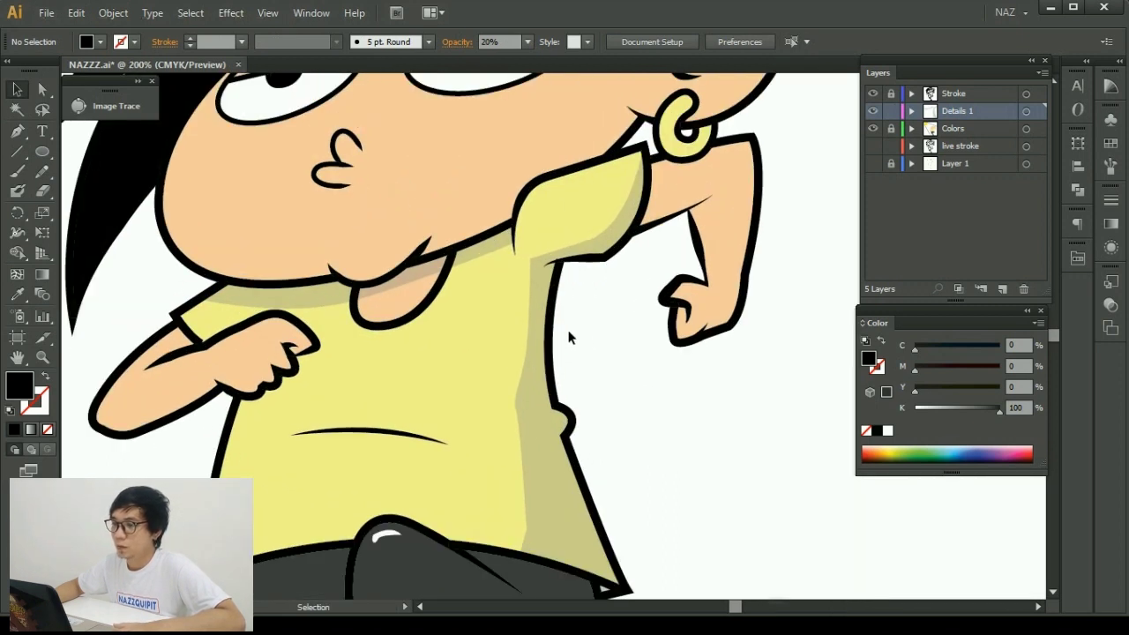
scroll(568, 330, "down", 1, "alt")
scroll(568, 330, "down", 2, "alt")
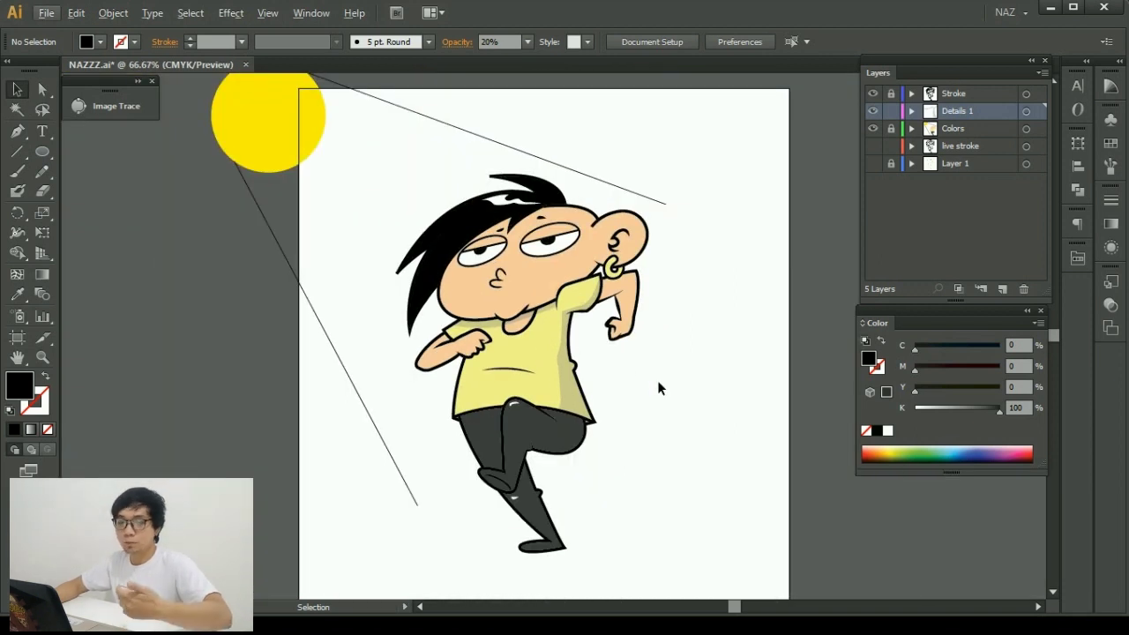
scroll(588, 260, "up", 2, "alt")
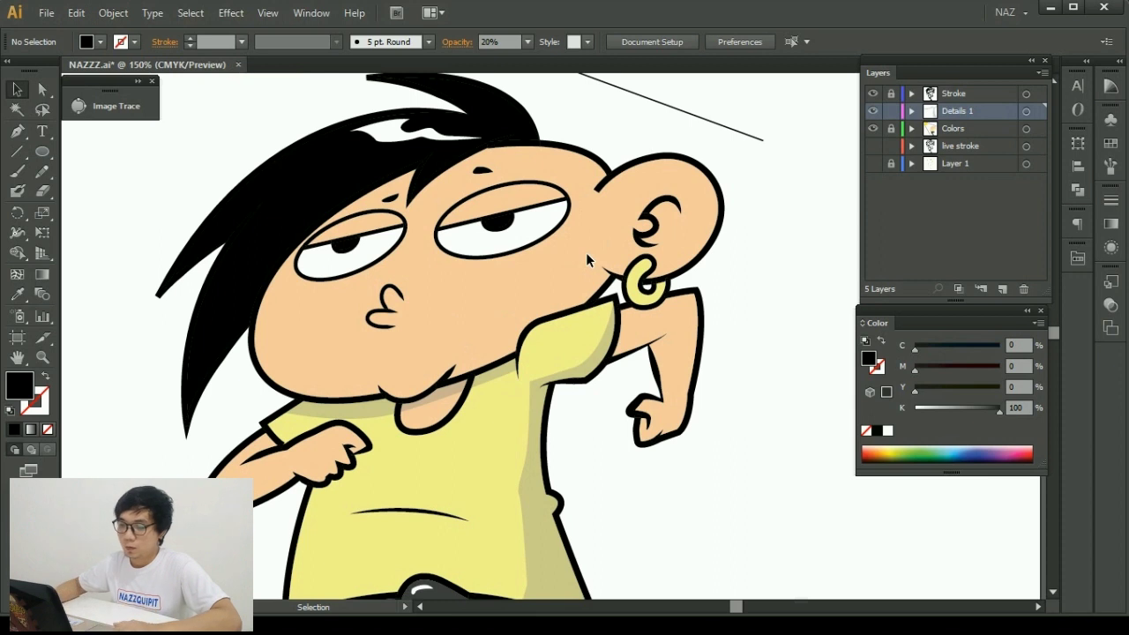
Start a curved pen path on the head outline near the ear, then deselect it.
key("p")
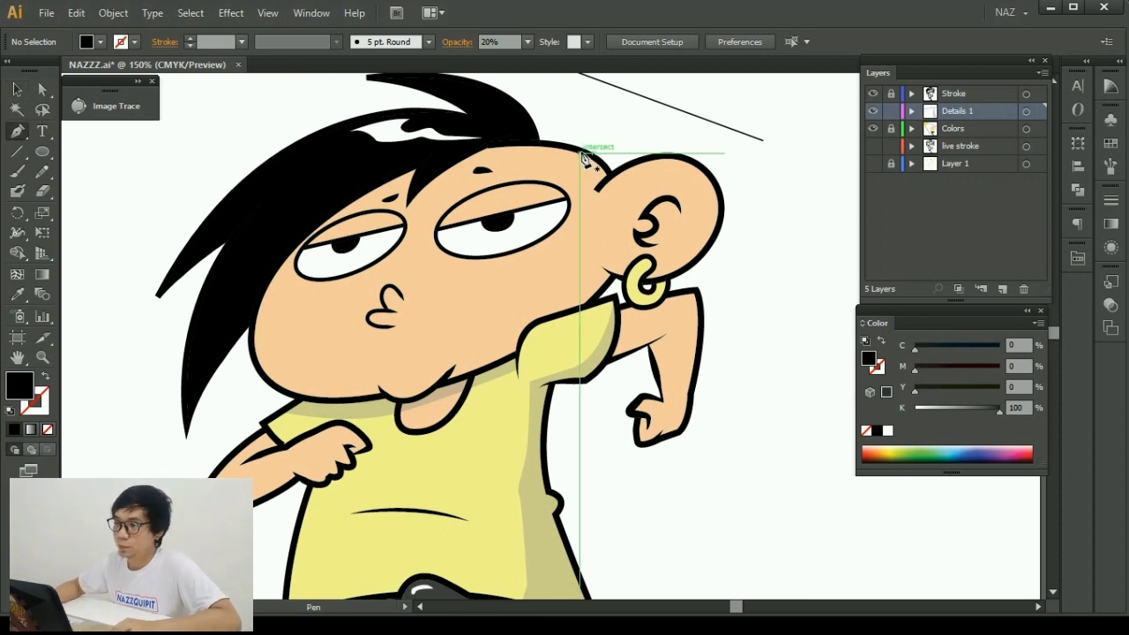
scroll(583, 157, "up", 1, "alt")
left_click(502, 143)
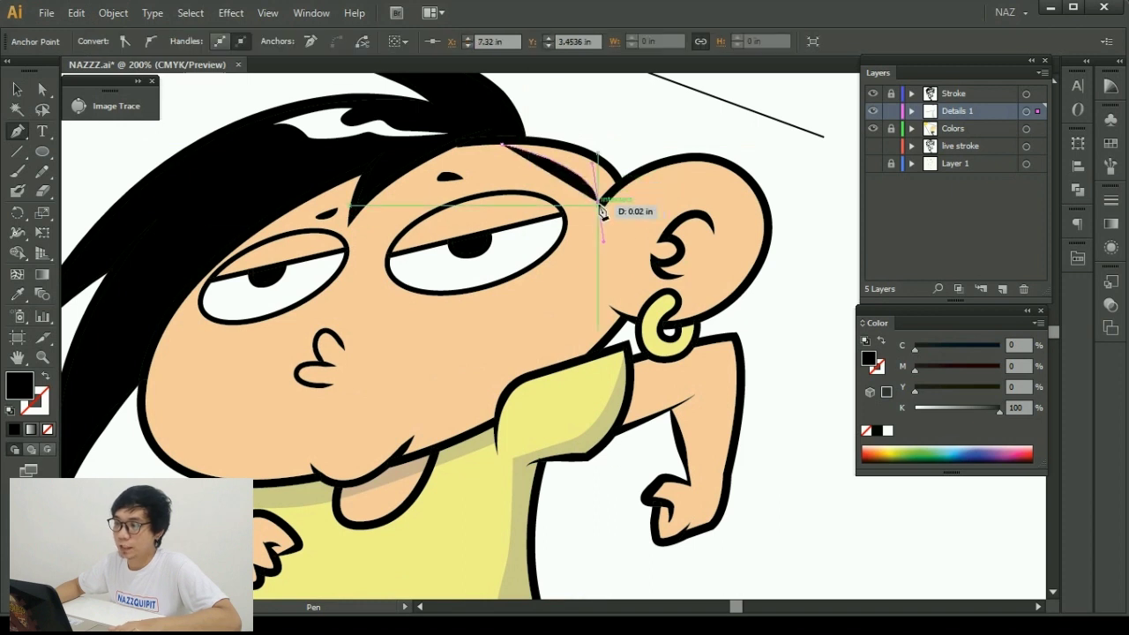
left_click_drag(608, 195, 623, 186)
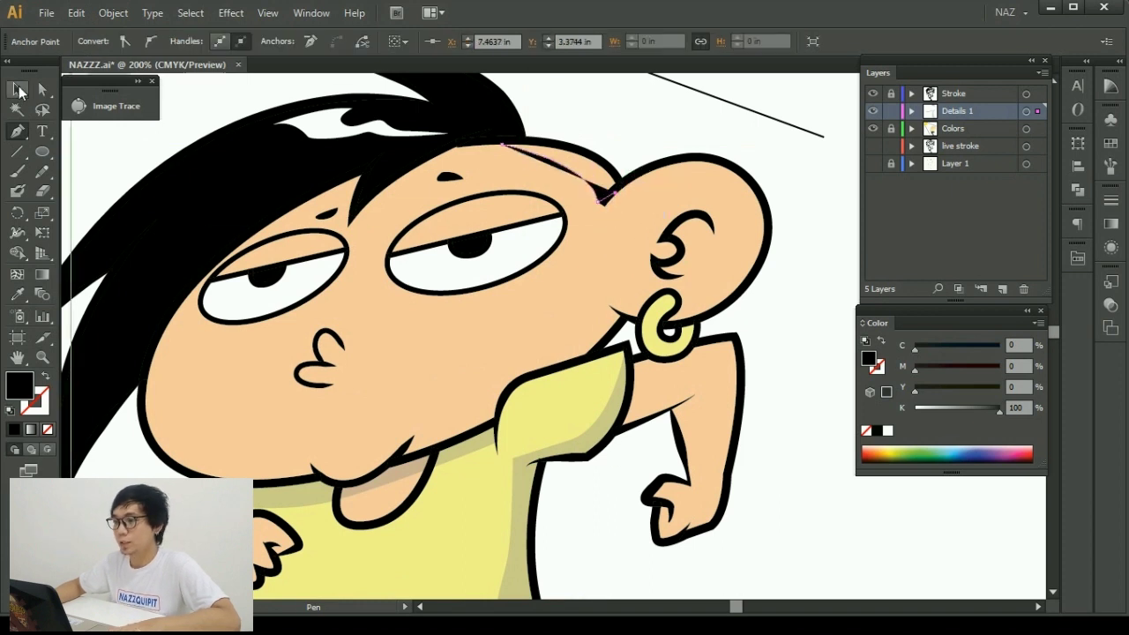
left_click(741, 212, "ctrl")
Remove the black fill from the collar path with two undos, then deselect it.
left_click(607, 284, "ctrl")
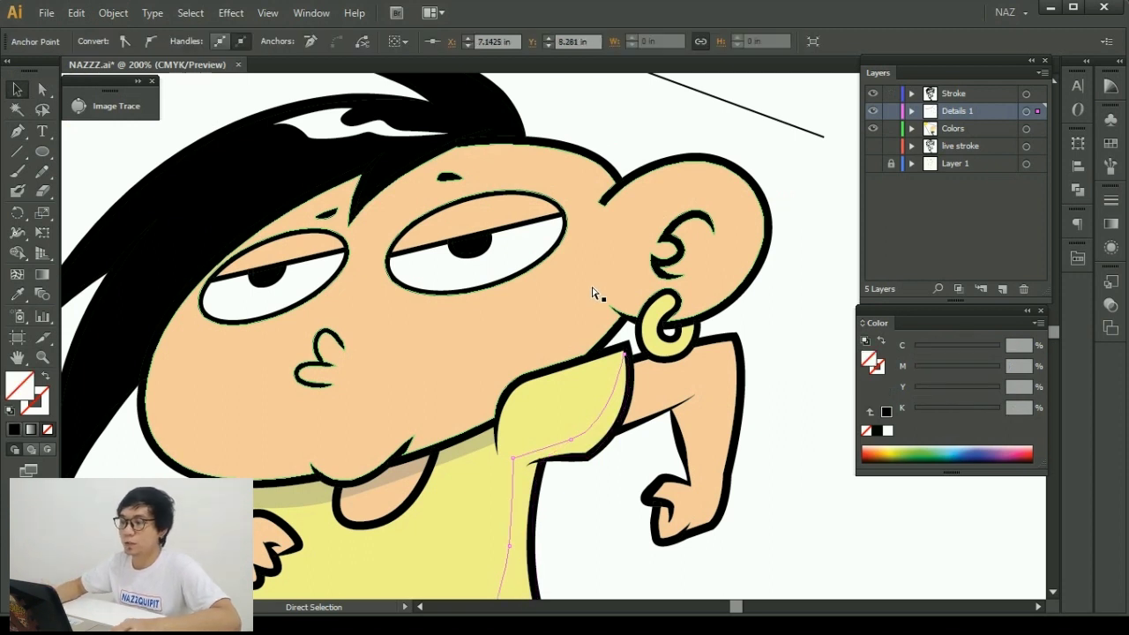
scroll(638, 392, "down", 3)
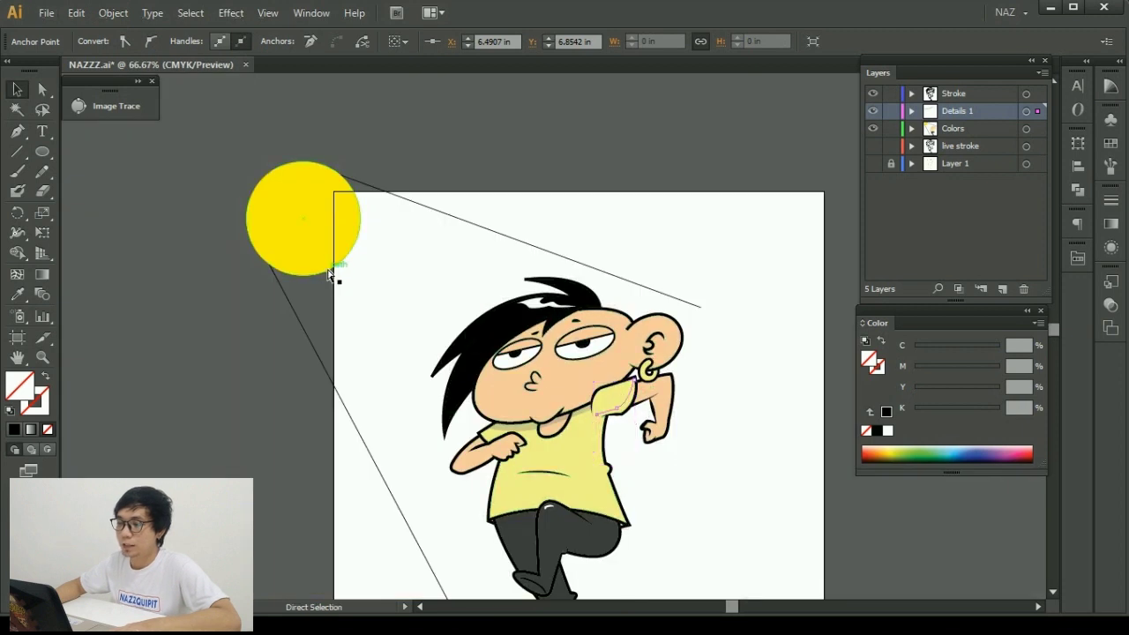
left_click(237, 242)
key("ctrl+z")
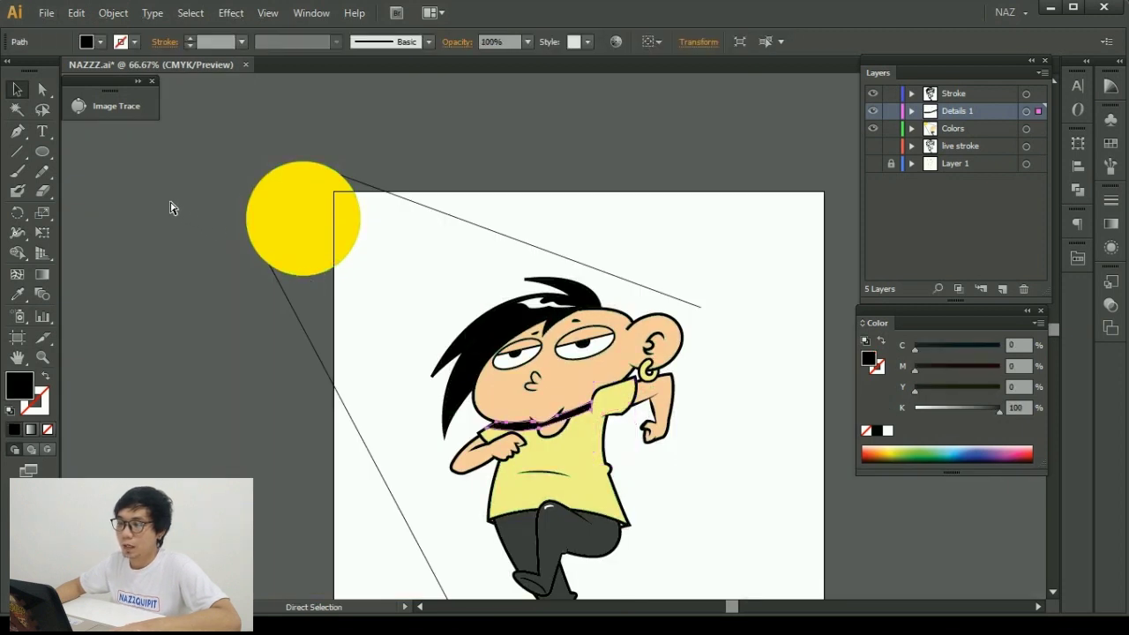
key("ctrl+z")
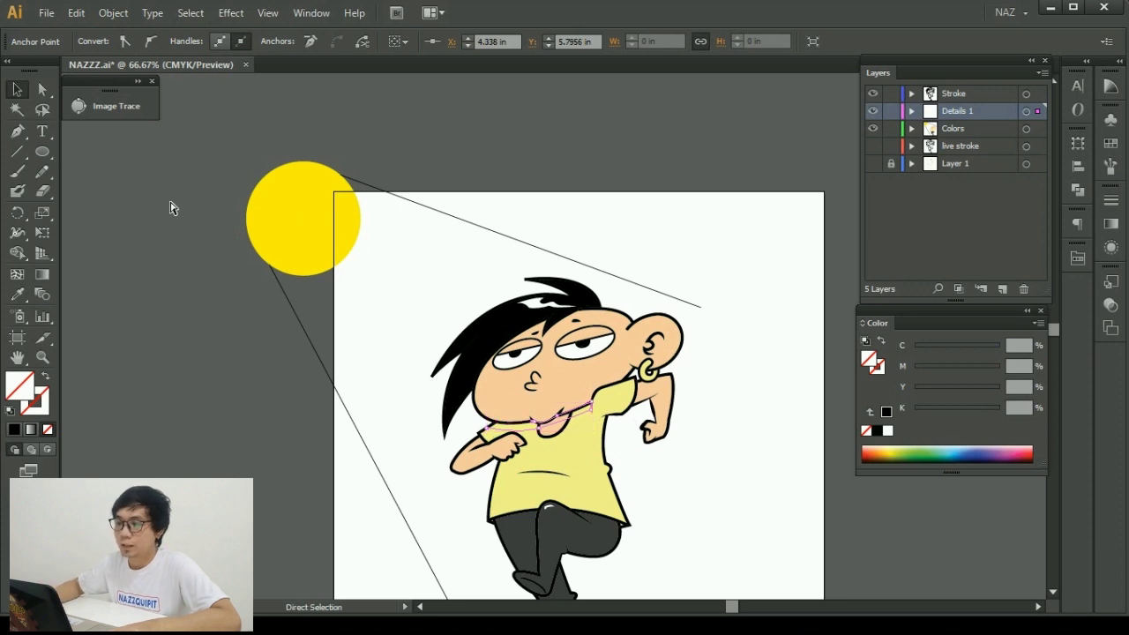
left_click(166, 206)
key("v")
Start the collar outline on the chin and curve it down to the shirt corner.
scroll(636, 381, "up", 1)
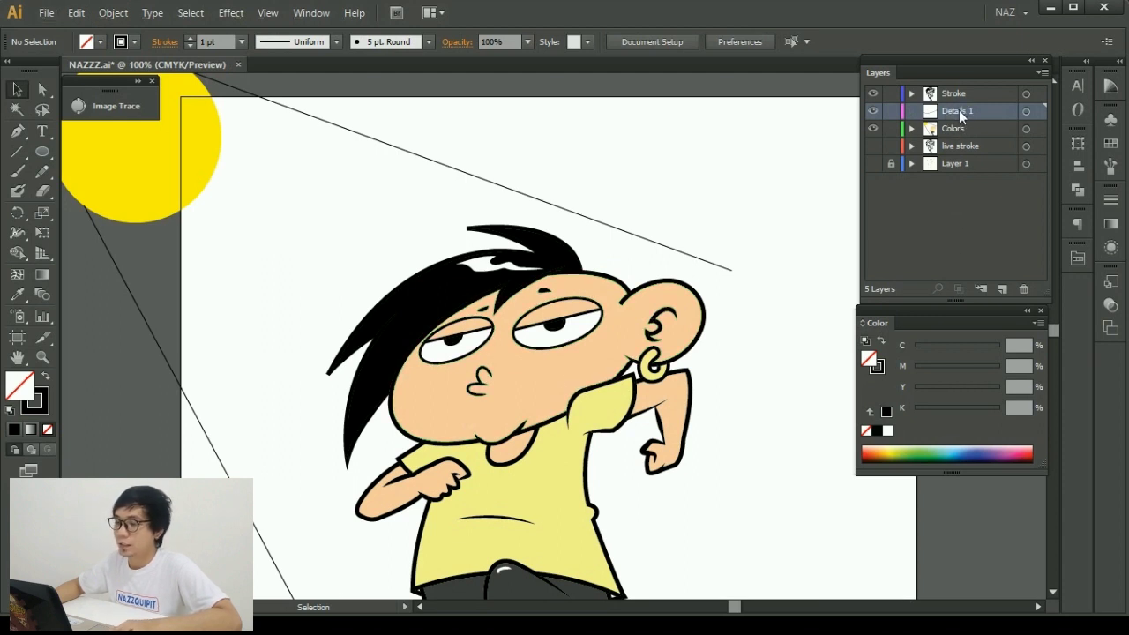
scroll(502, 427, "up", 1)
scroll(502, 426, "up", 1)
scroll(502, 427, "up", 1)
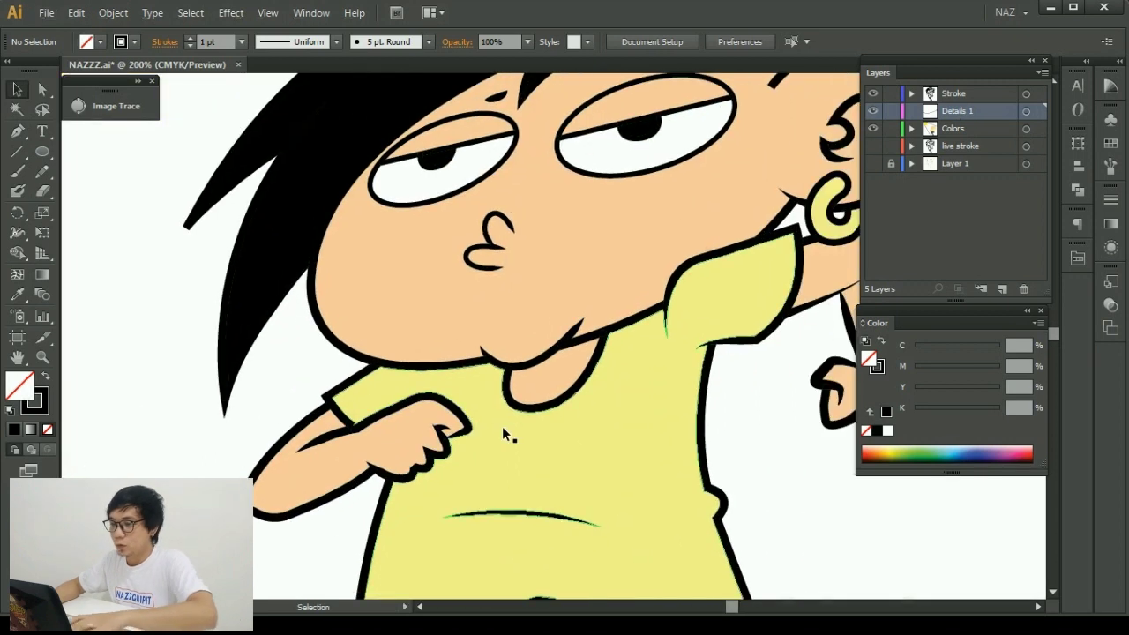
key("p")
scroll(513, 364, "up", 1)
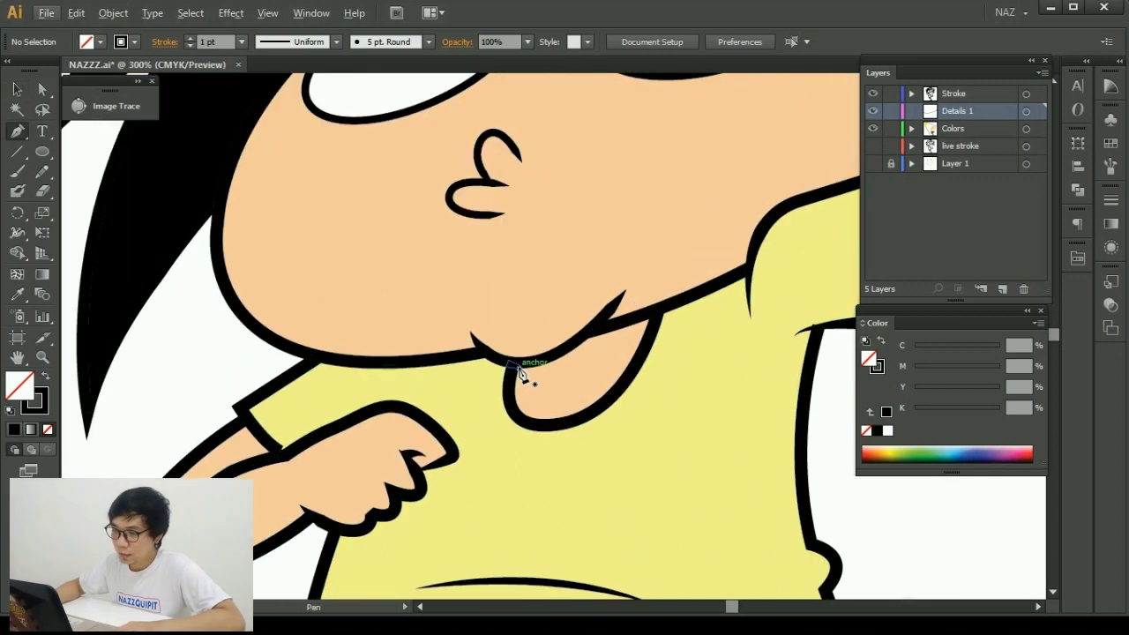
left_click(515, 365)
scroll(516, 366, "up", 1)
left_click(512, 402)
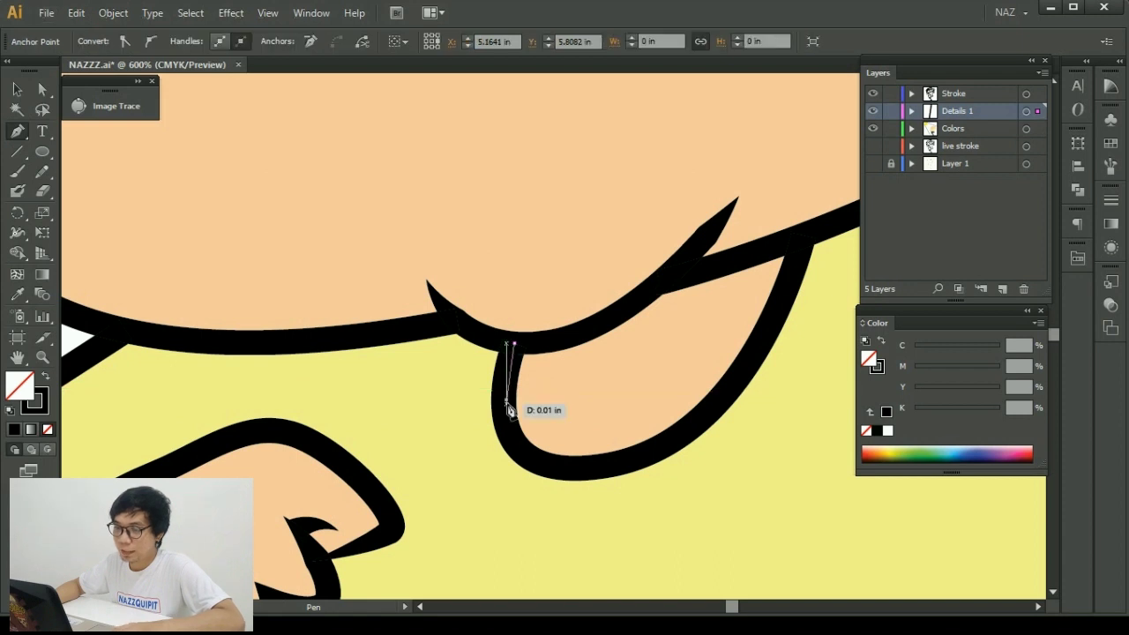
left_click_drag(358, 405, 424, 405)
mouse_move(269, 398)
left_mouse_down()
mouse_move(276, 409)
mouse_move(315, 358)
left_mouse_up()
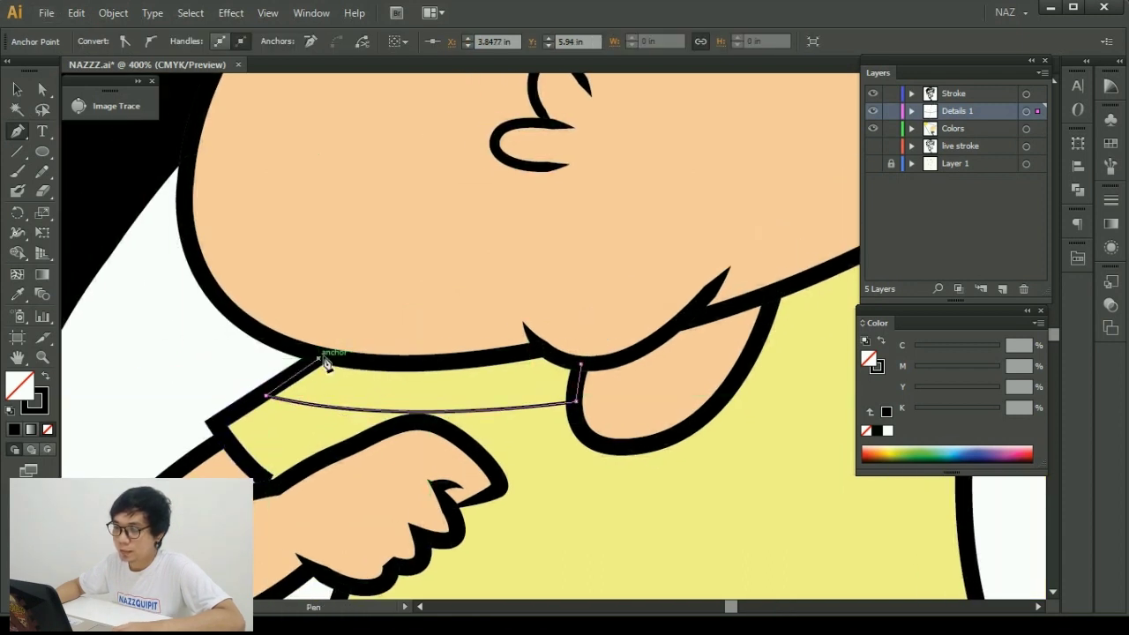
Curve the outline back along the chin and close it at the corner point.
mouse_move(540, 353)
left_mouse_down()
mouse_move(569, 334)
mouse_move(547, 365)
left_mouse_up()
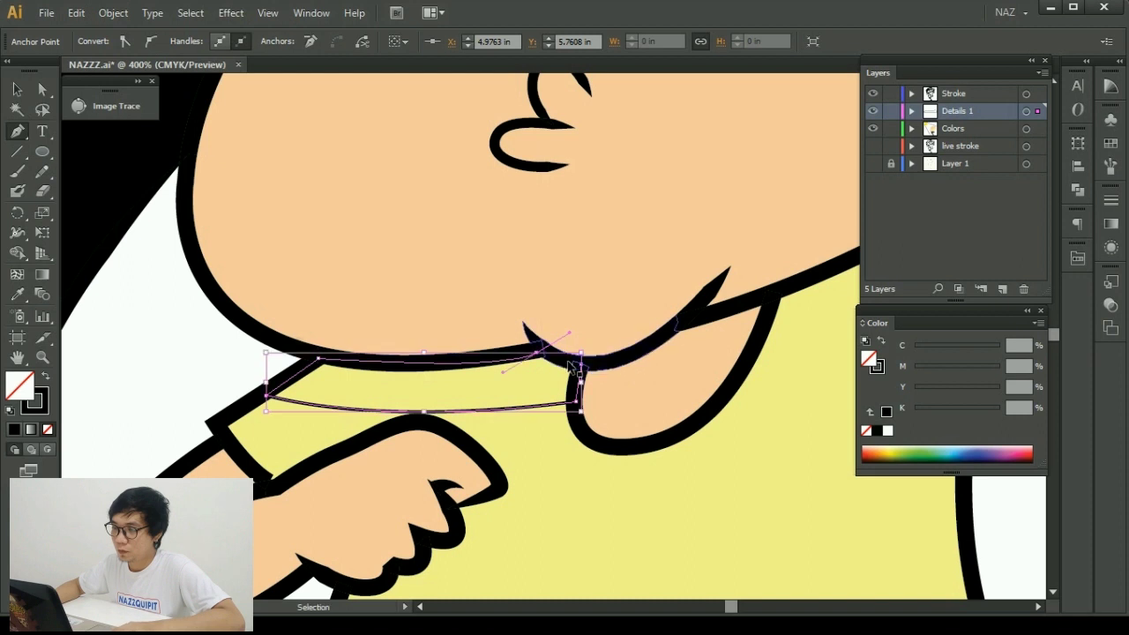
scroll(547, 365, "up", 1)
scroll(549, 363, "up", 2)
mouse_move(494, 341)
left_mouse_down()
mouse_move(507, 310)
mouse_move(539, 323)
left_mouse_up()
key("ctrl+z")
left_click_drag(660, 379, 666, 384)
key("ctrl+minus")
key("ctrl+minus")
key("ctrl+minus")
key("ctrl+minus")
key("ctrl+minus")
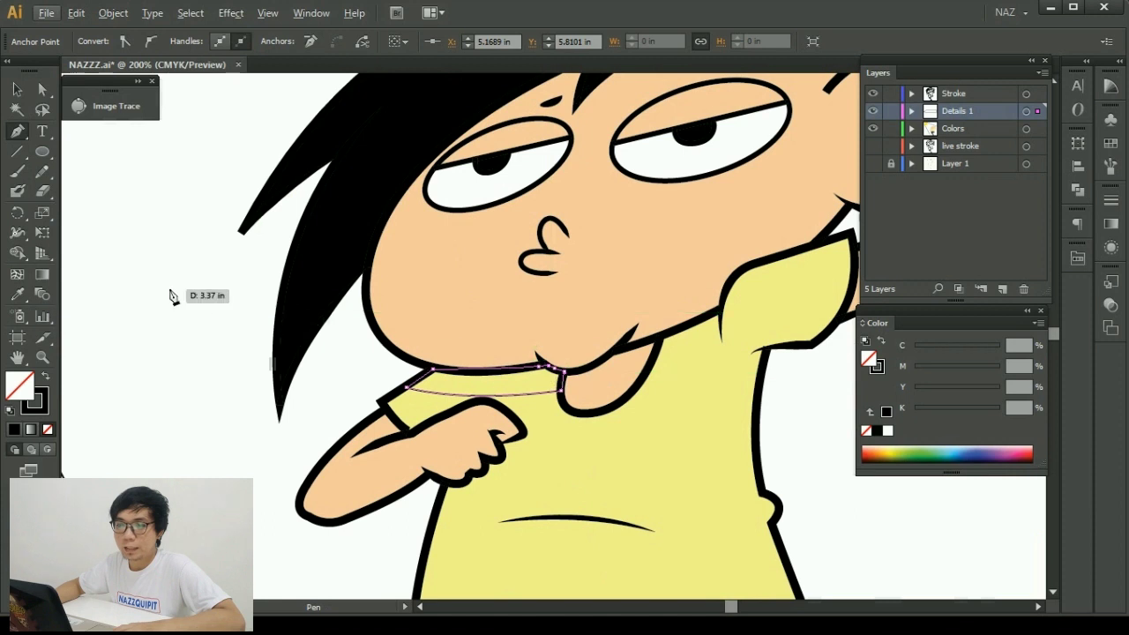
Eyedropper the shirt yellow onto the collar strip, then darken it to a more saturated yellow.
left_click(18, 294)
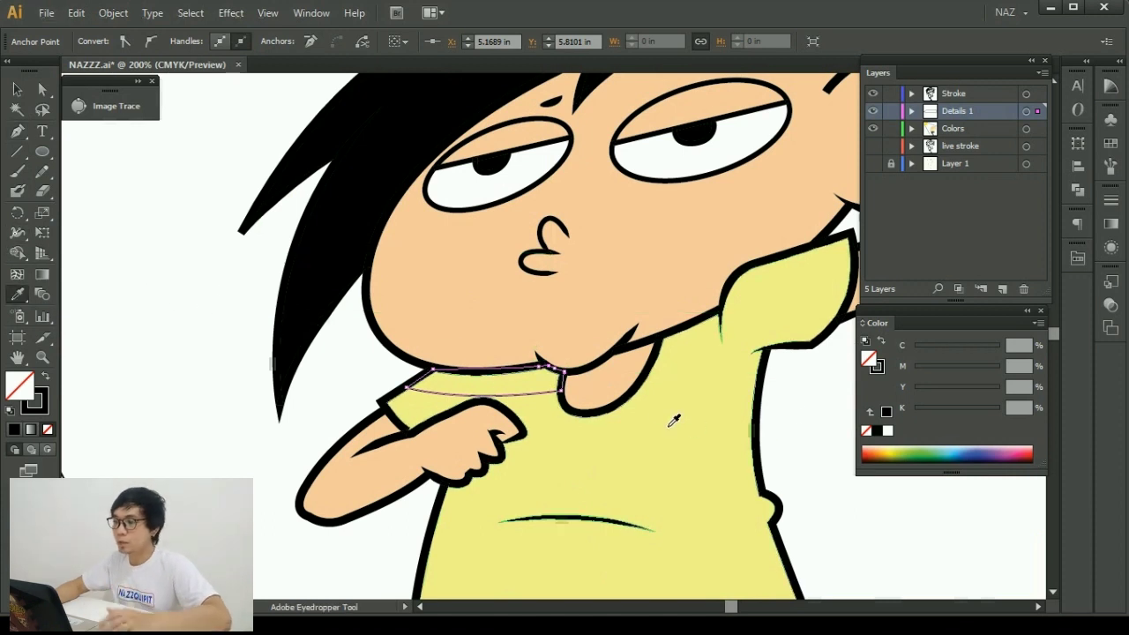
left_click(673, 421)
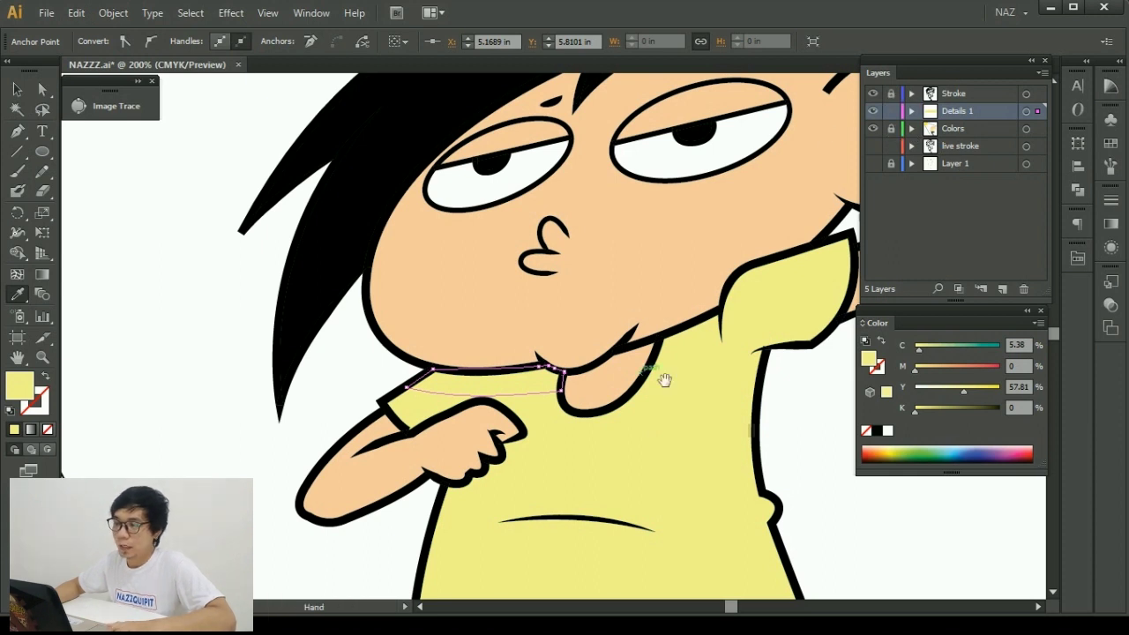
left_click_drag(665, 379, 540, 381)
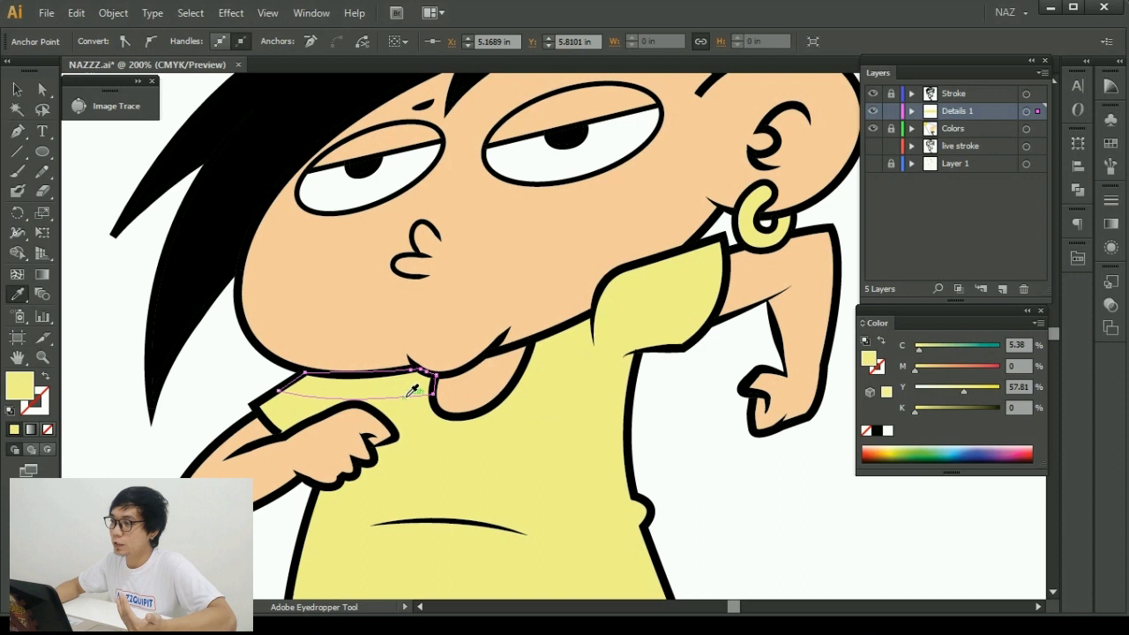
double_click(870, 362)
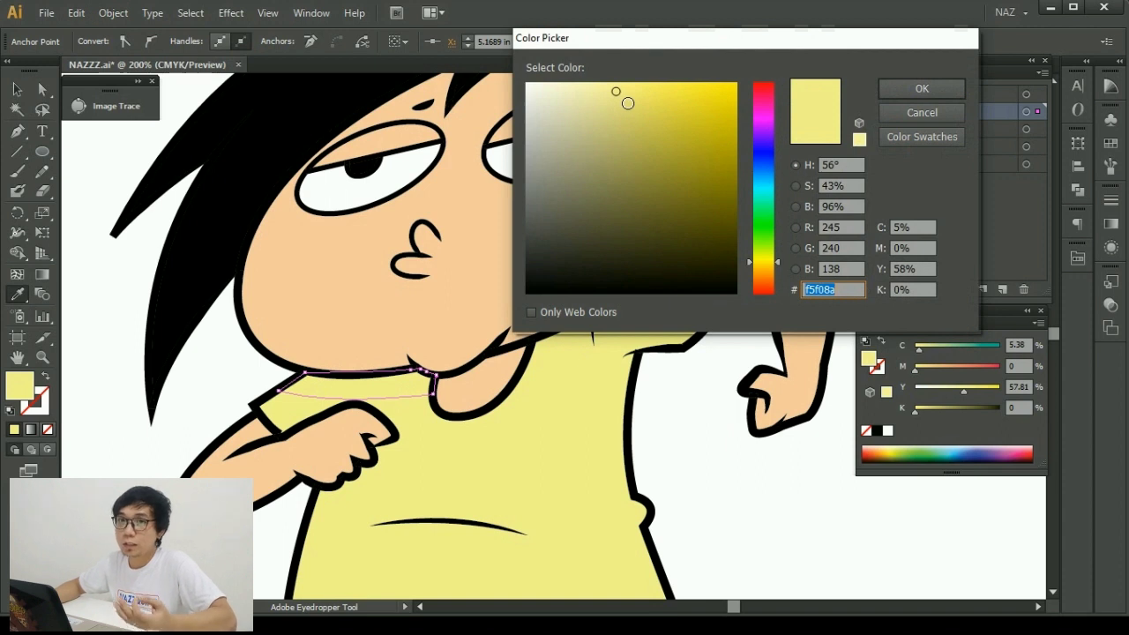
left_click_drag(627, 103, 636, 117)
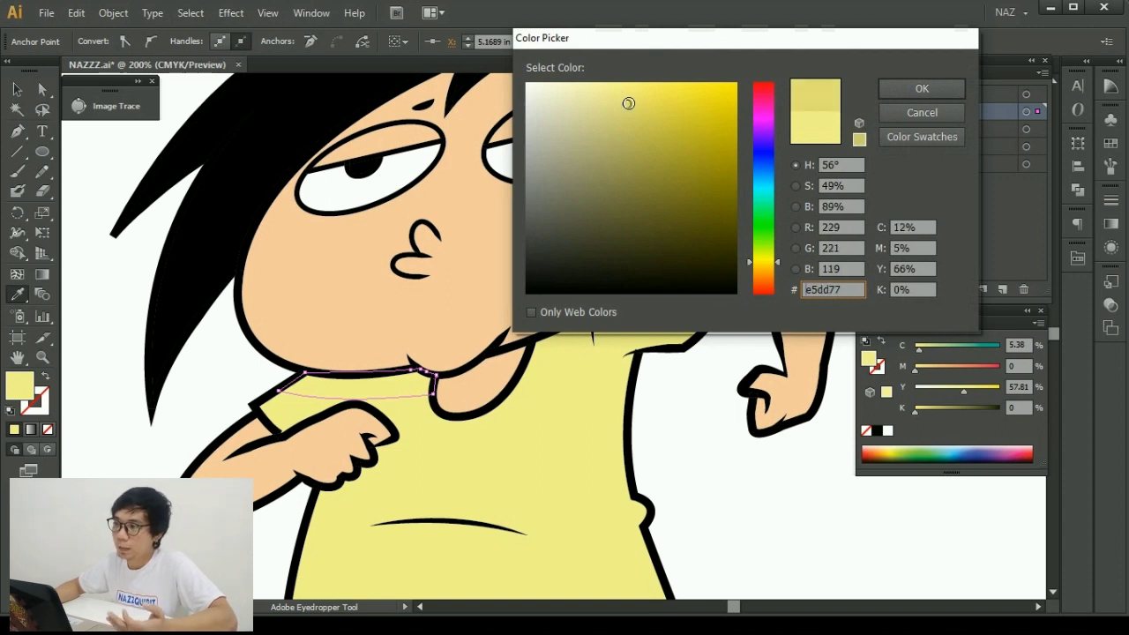
left_click(920, 86)
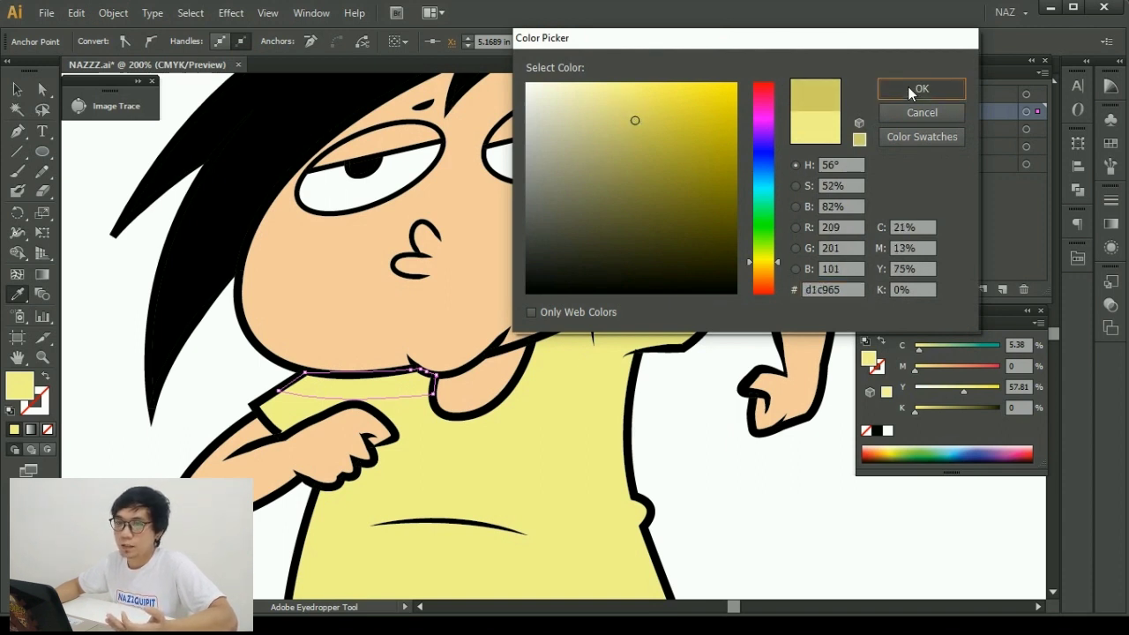
Save the darker yellow fill as a new swatch in the Swatches panel.
left_click(15, 91)
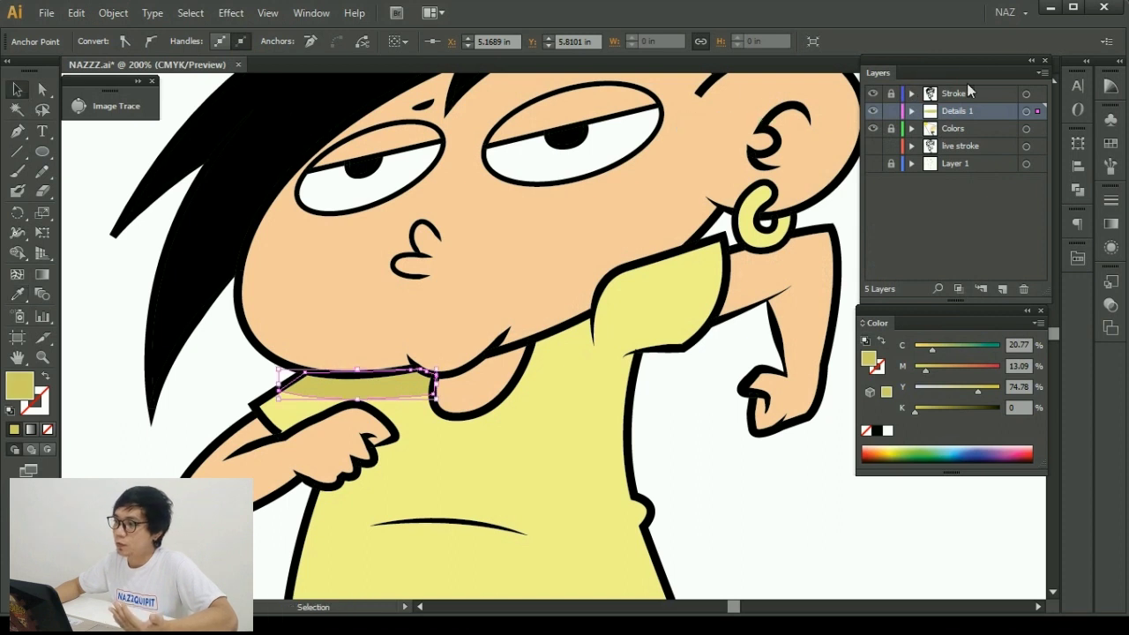
left_click(1118, 63)
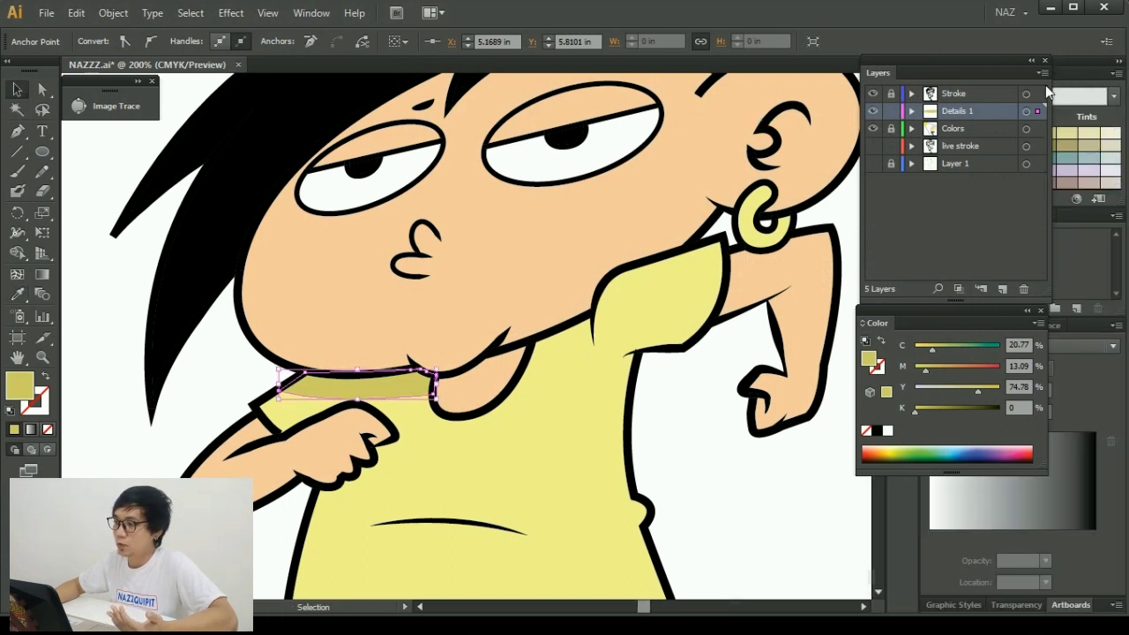
left_click_drag(1000, 311, 784, 307)
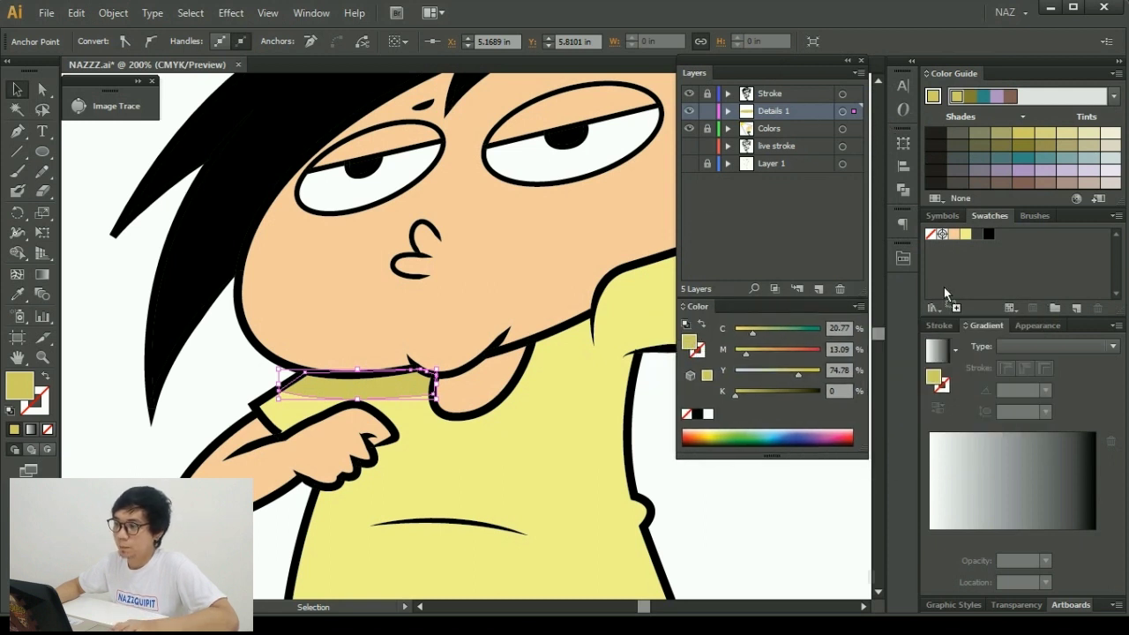
left_click_drag(1018, 241, 1015, 243)
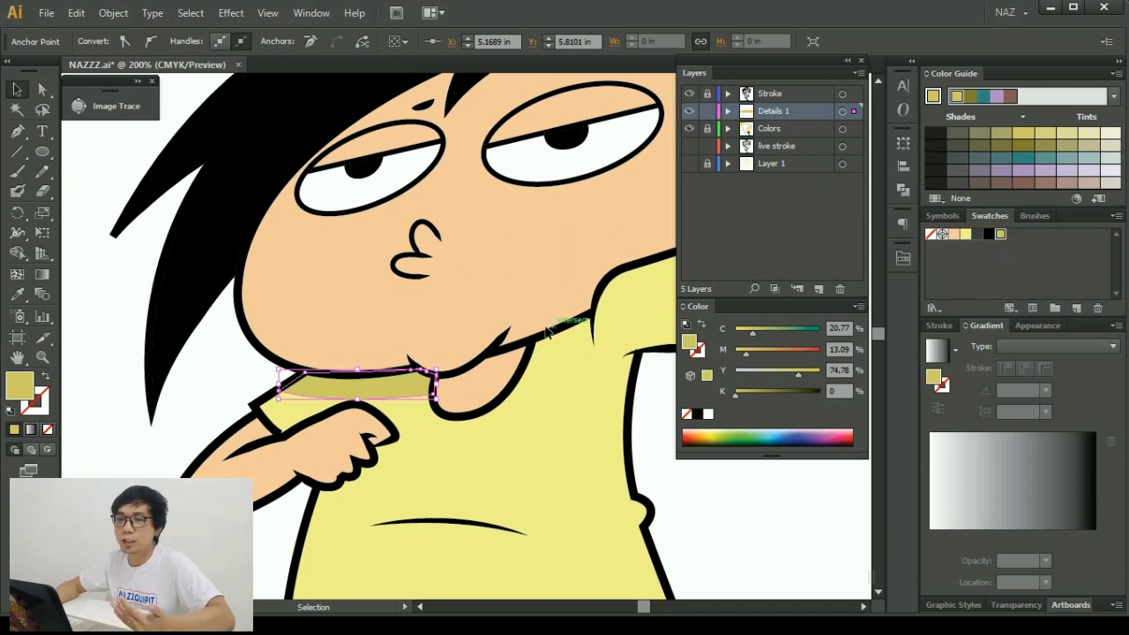
left_click(15, 87)
Draw a small three-point shadow shape at the collar intersection with a sharp corner.
left_click(441, 350)
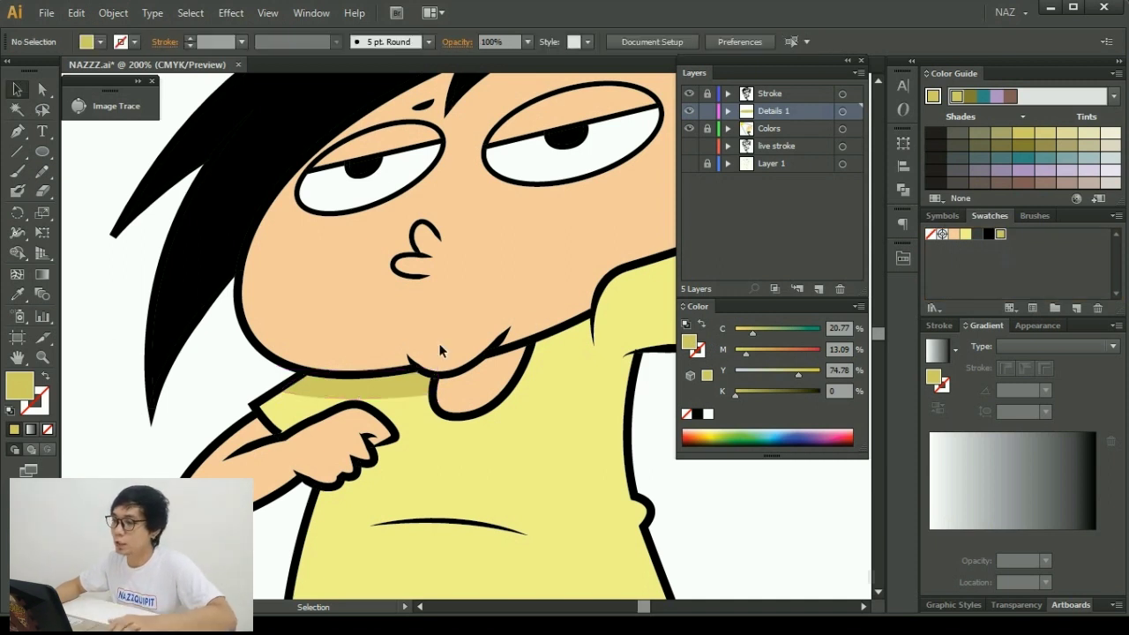
scroll(441, 397, "right", 3)
scroll(388, 389, "right", 2)
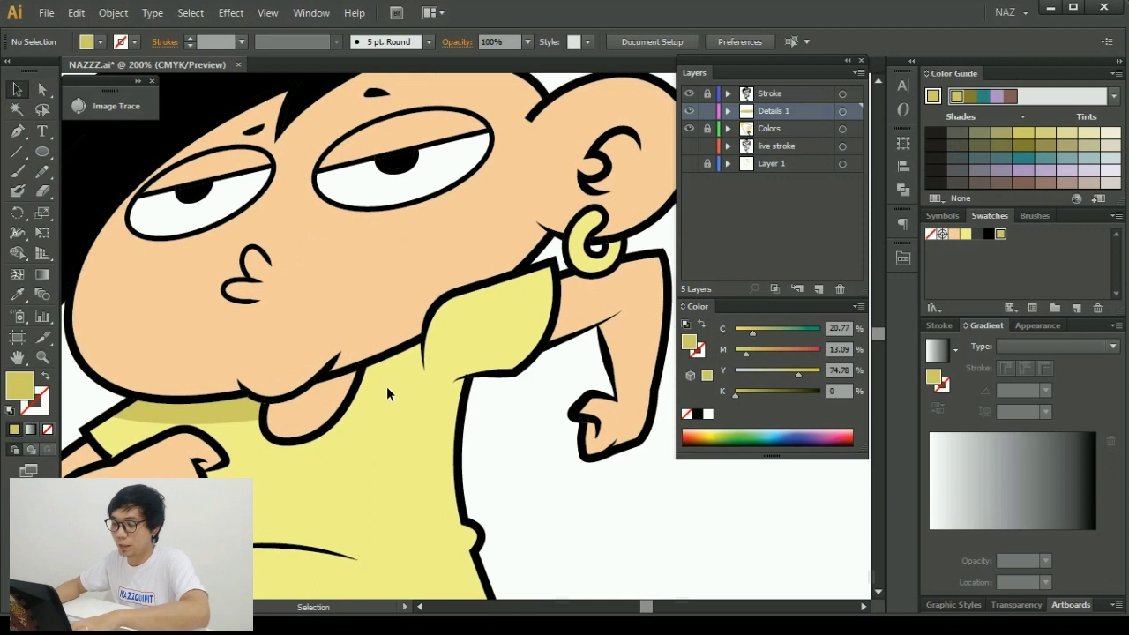
key("p")
scroll(362, 394, "up", 1)
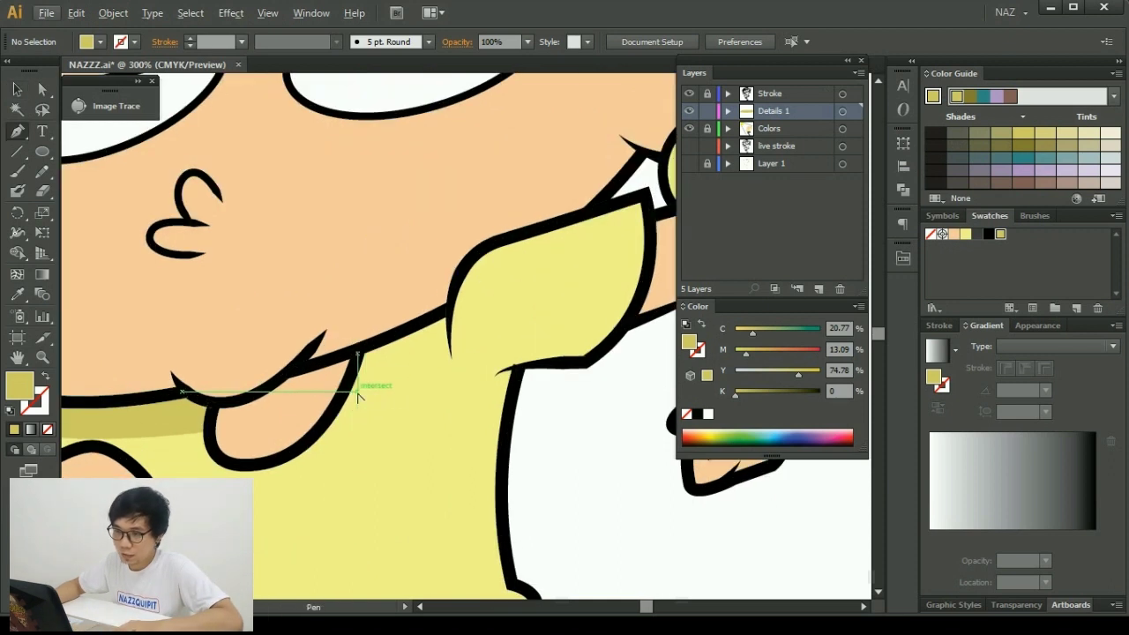
left_click(348, 394)
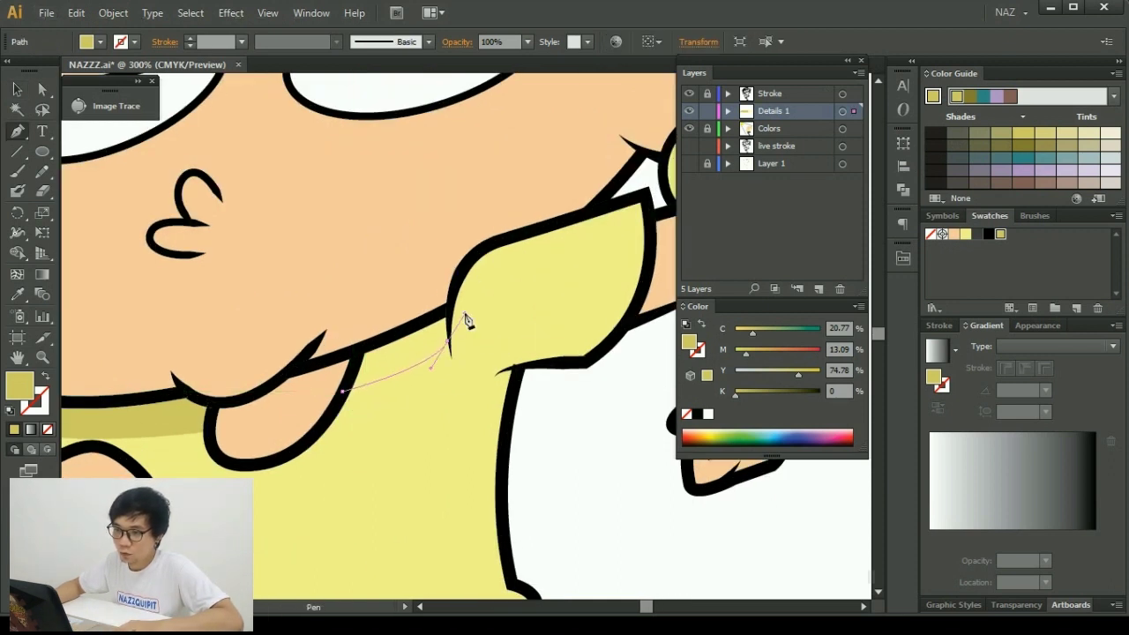
left_click(452, 344)
left_click(451, 344)
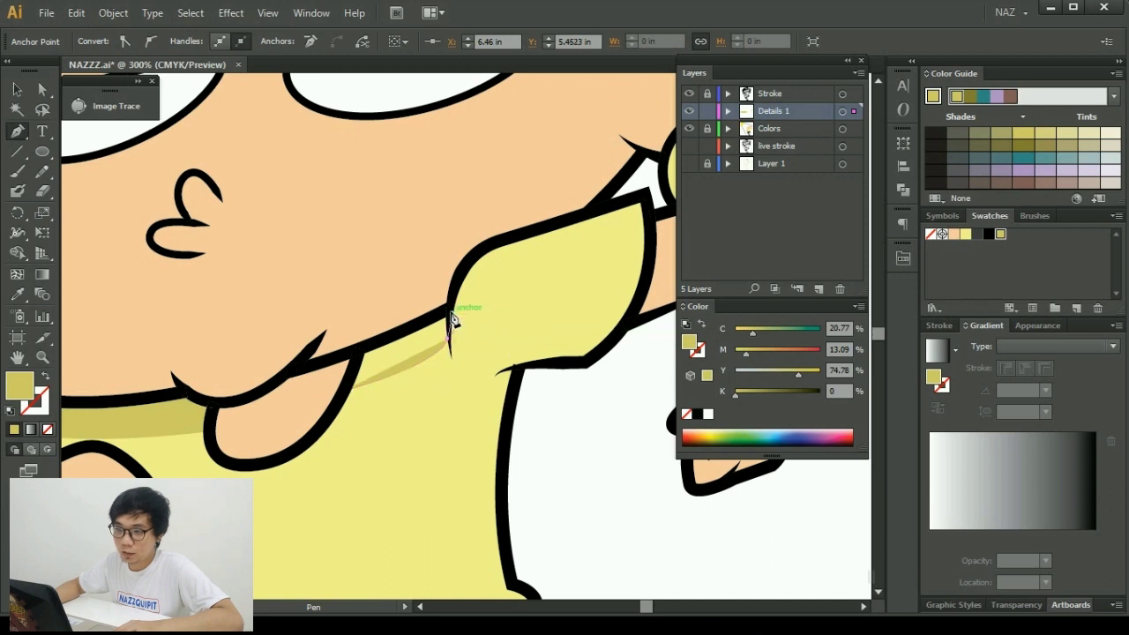
left_click(362, 351)
left_click(343, 391)
scroll(532, 434, "right", 2)
left_click(533, 430, "ctrl")
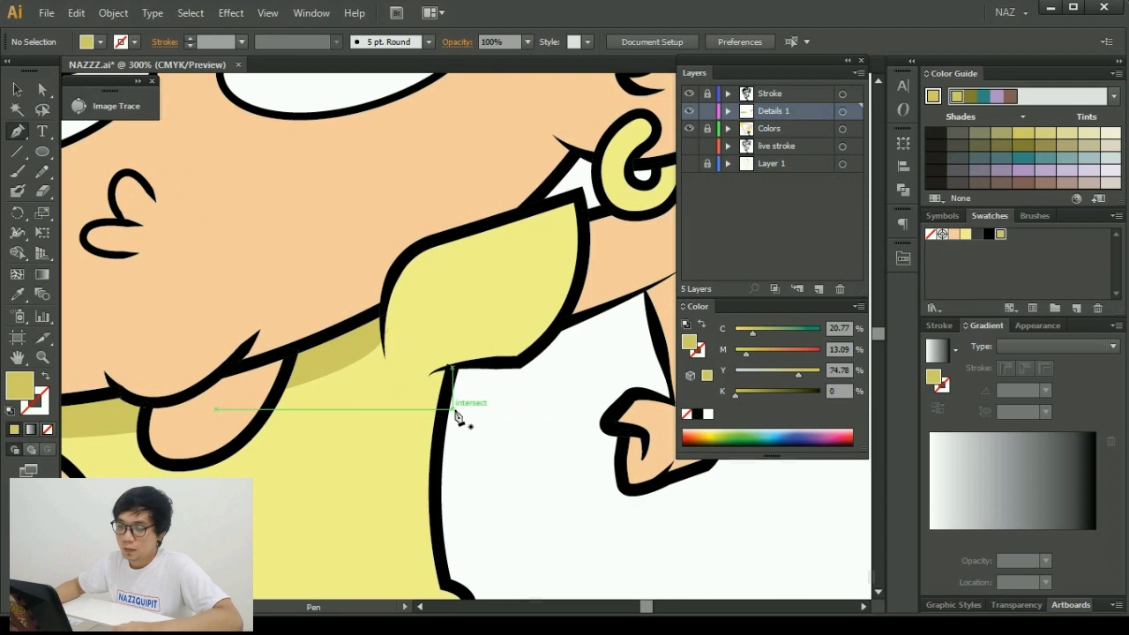
Start the shirt shadow at the shoulder by the earring and trace it along the shirt edge.
scroll(415, 413, "down", 1)
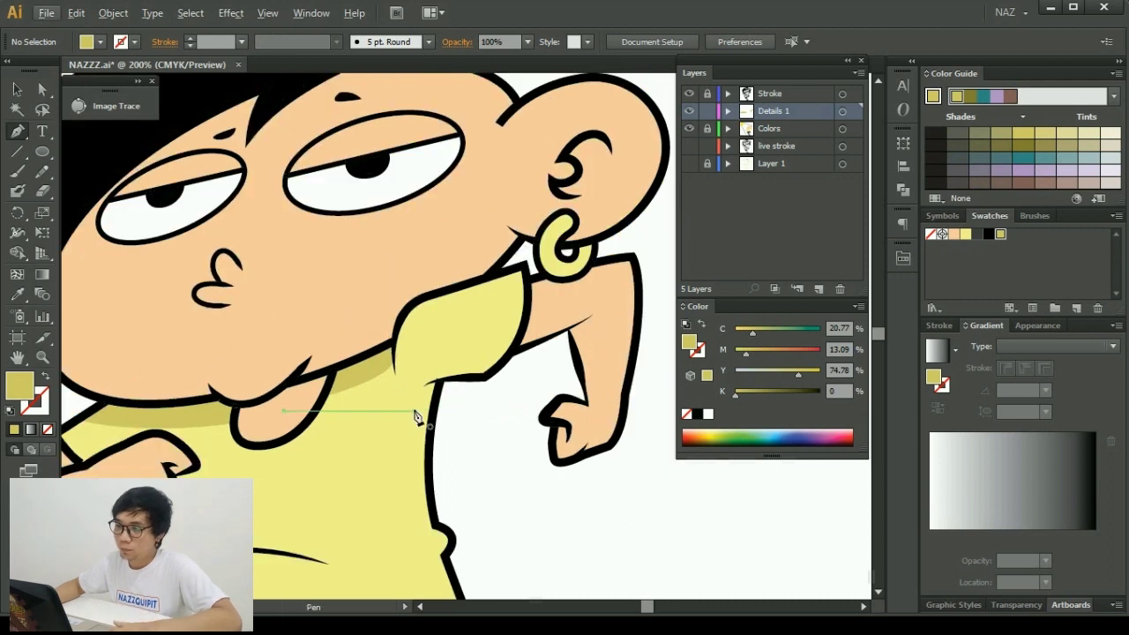
left_click_drag(483, 378, 495, 336)
scroll(525, 237, "up", 1)
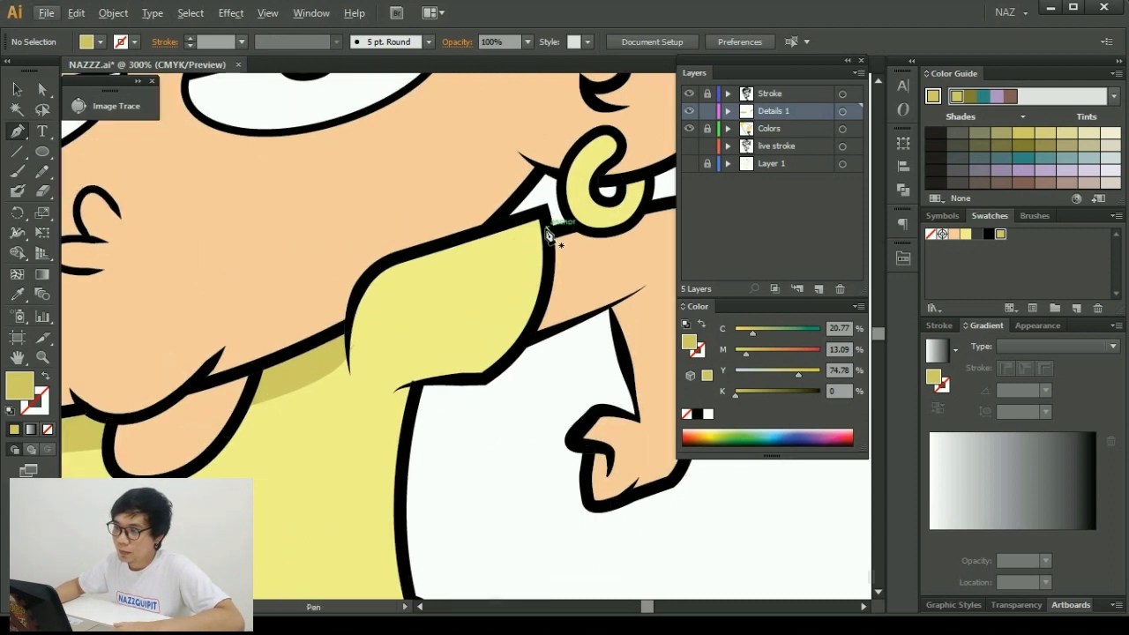
left_click(545, 224)
left_click_drag(466, 363, 406, 374)
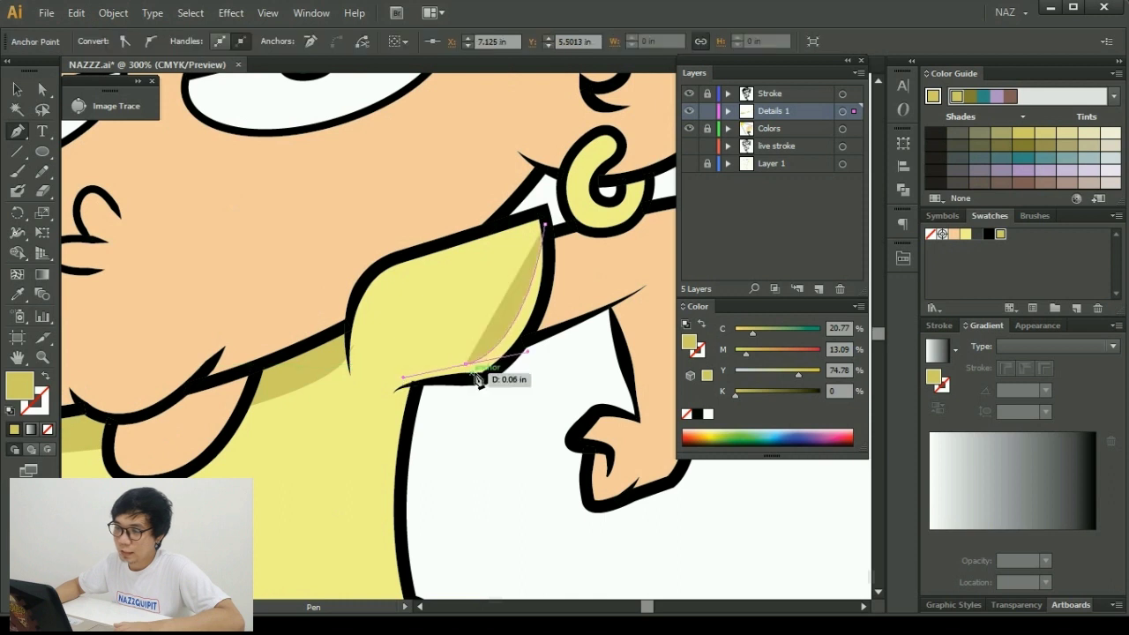
scroll(340, 442, "down", 3)
mouse_move(368, 340)
left_mouse_down()
mouse_move(361, 390)
mouse_move(321, 388)
mouse_move(359, 369)
left_mouse_up()
scroll(381, 292, "down", 3)
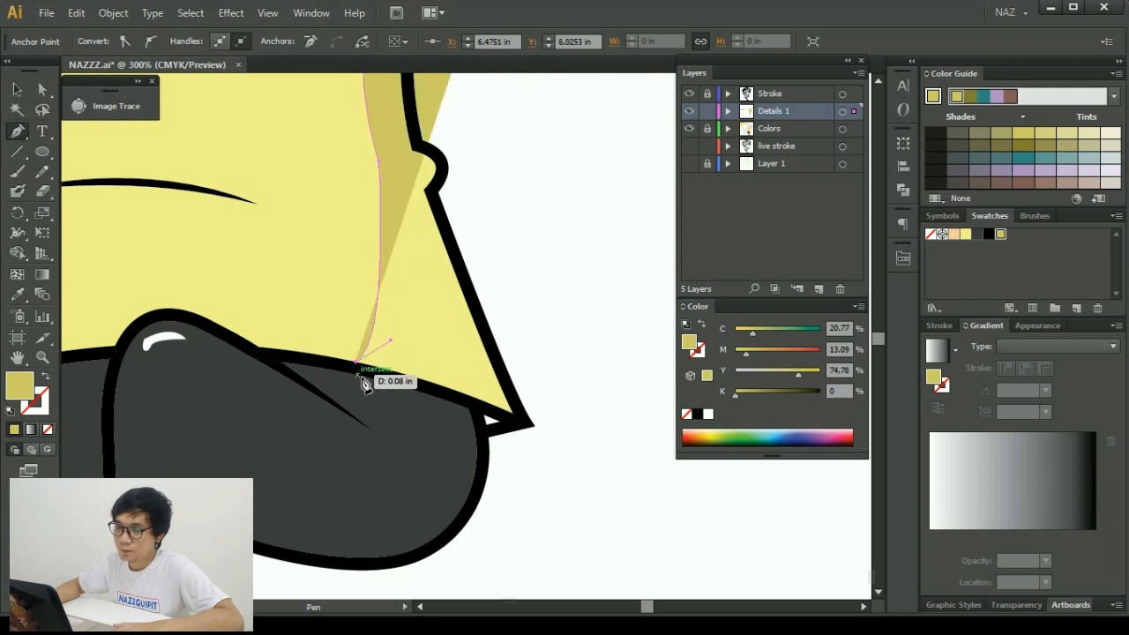
left_click(474, 408)
left_click(484, 429)
left_click(526, 420)
Curve the shadow back up to the shoulder top, finish the path, and zoom out.
scroll(494, 424, "up", 3)
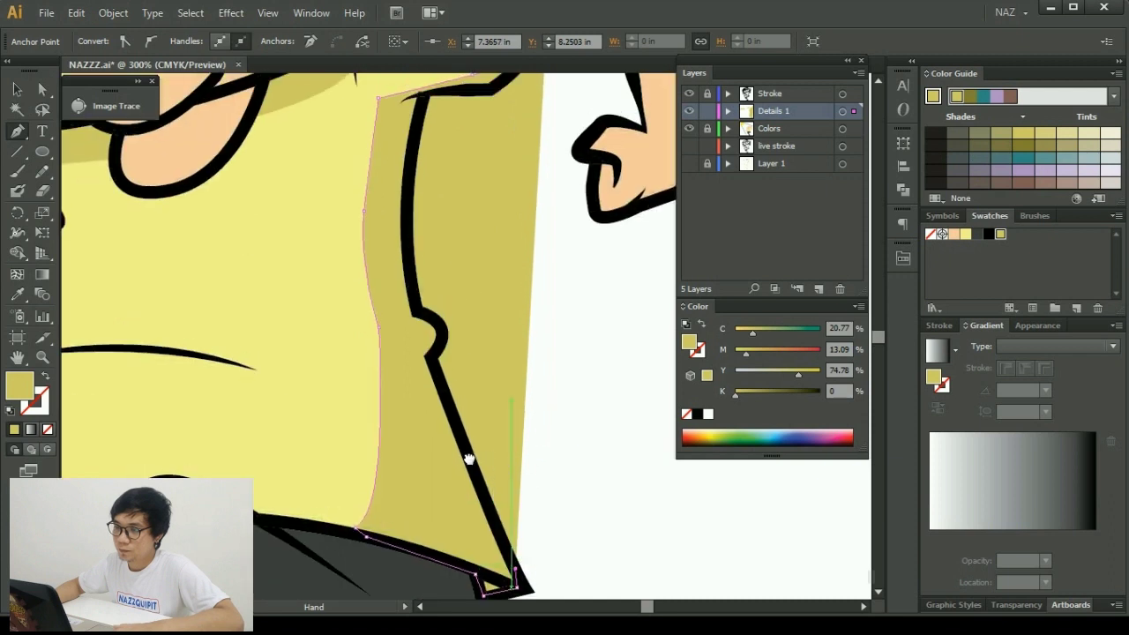
left_click_drag(430, 358, 441, 323)
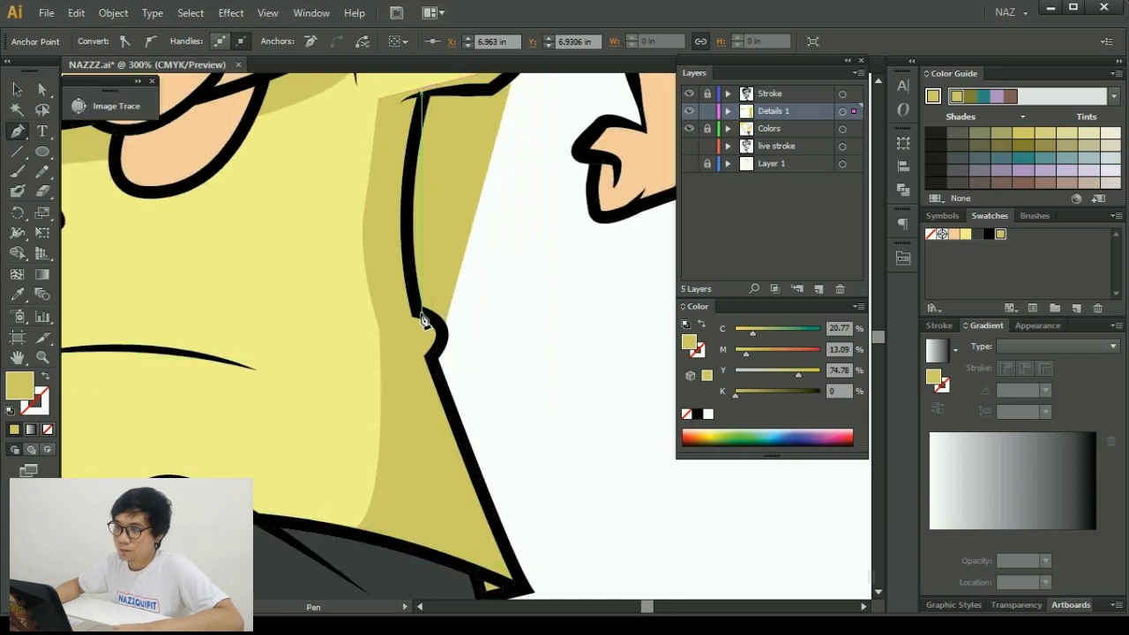
scroll(415, 344, "up", 2)
mouse_move(413, 264)
left_mouse_down()
mouse_move(414, 328)
mouse_move(416, 309)
left_mouse_up()
left_click_drag(427, 210, 412, 280)
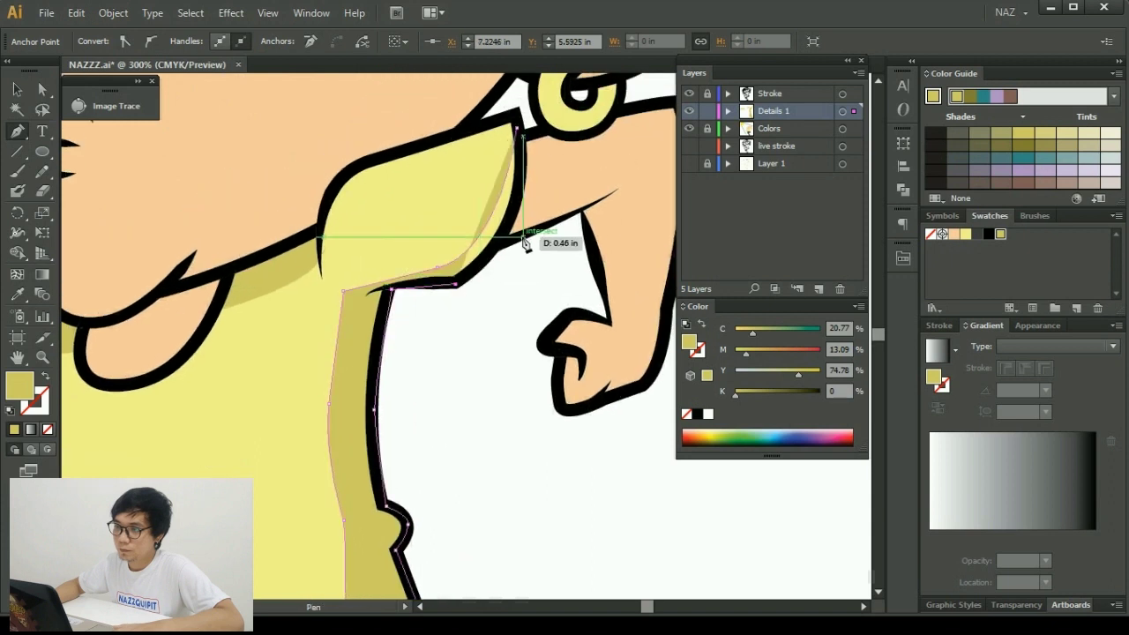
left_click_drag(511, 212, 516, 189)
left_click_drag(517, 129, 521, 137)
key("ctrl+minus")
key("ctrl+minus")
key("ctrl+minus")
key("ctrl+shift+a")
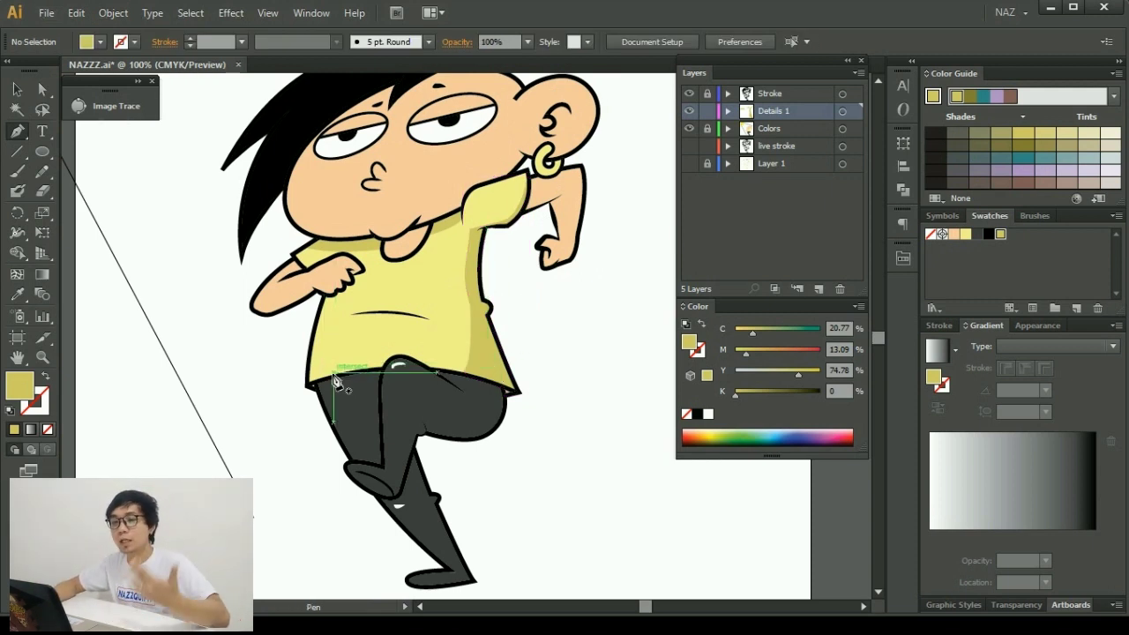
Draw a closed crease shadow with sharp corners under the shirt's belly line.
left_click(20, 85)
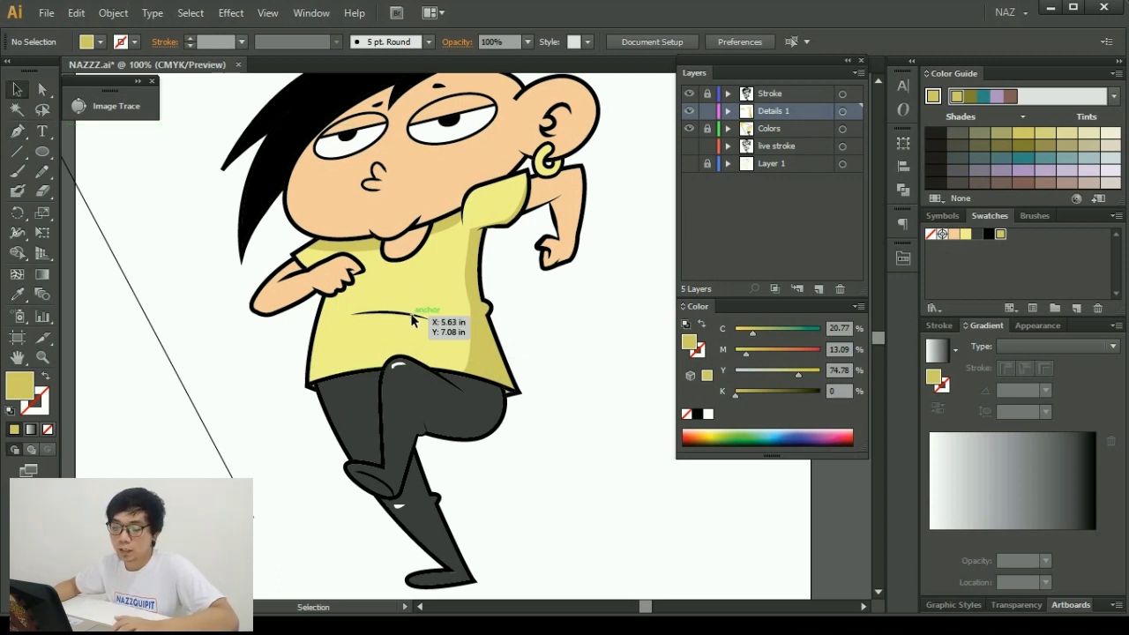
left_click_drag(546, 302, 523, 340)
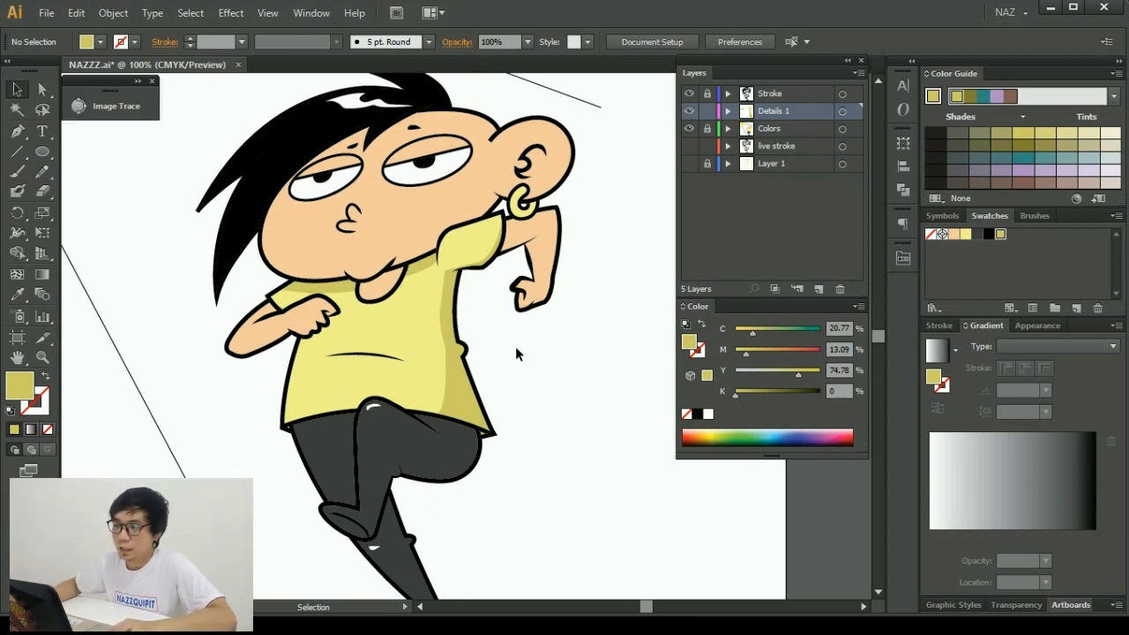
scroll(458, 380, "up", 1)
scroll(427, 369, "up", 2)
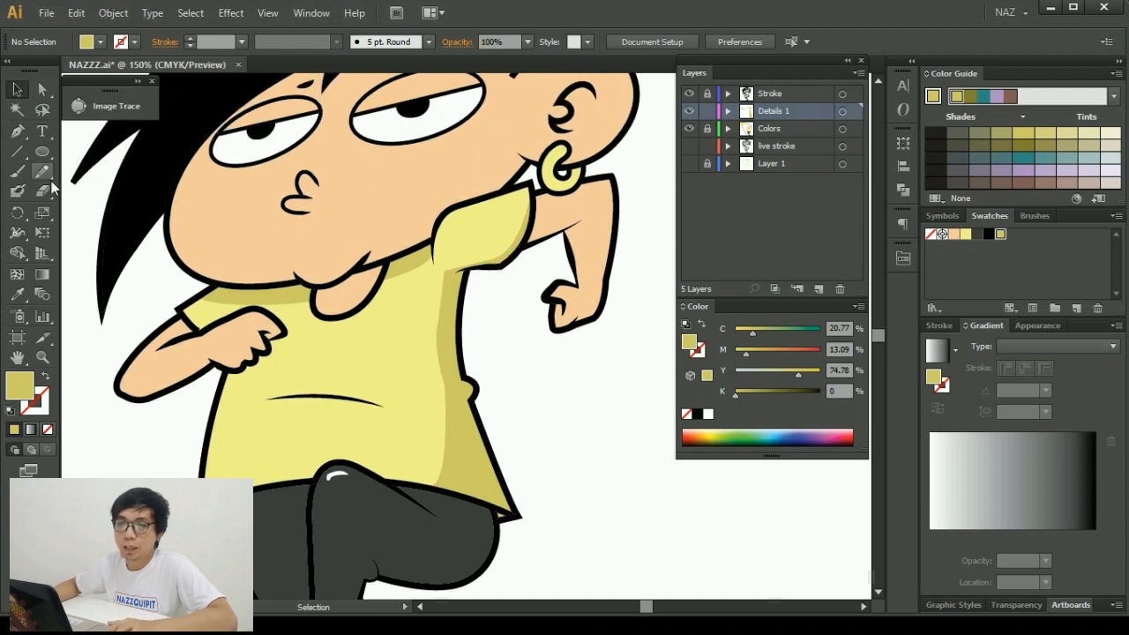
scroll(420, 291, "down", 1)
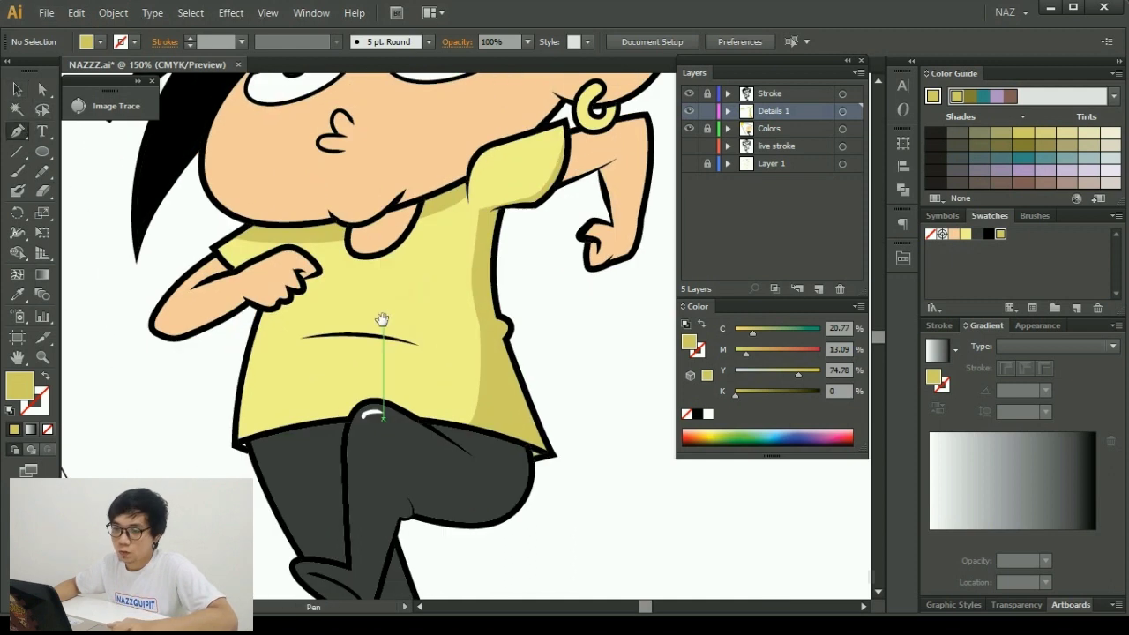
scroll(272, 345, "up", 2)
left_click(245, 335)
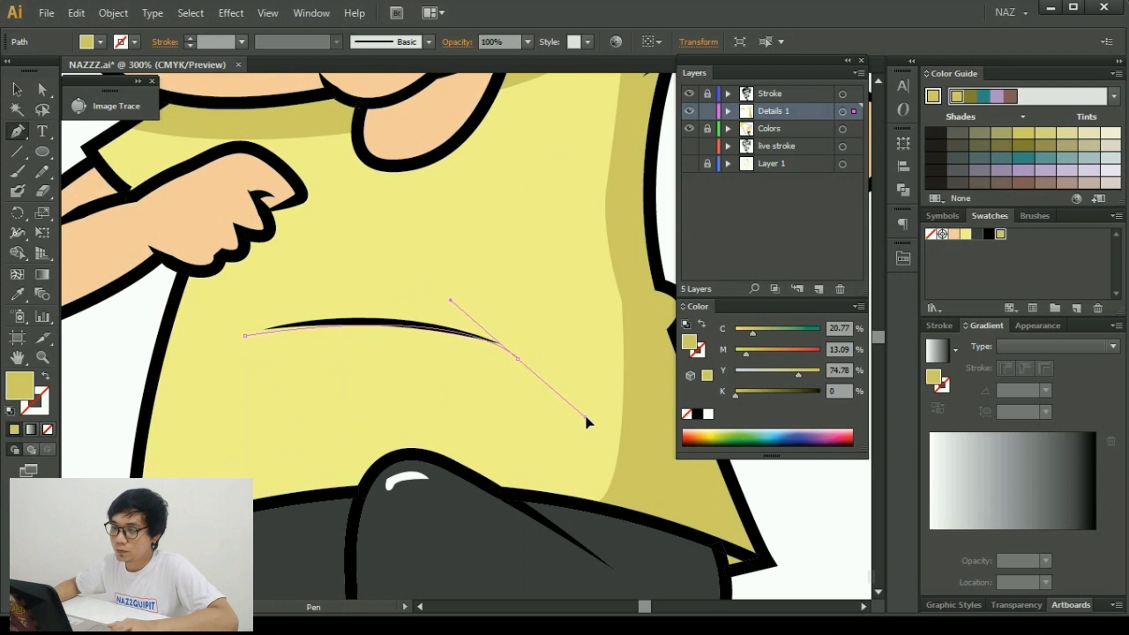
left_click_drag(587, 422, 596, 429)
left_click(519, 360)
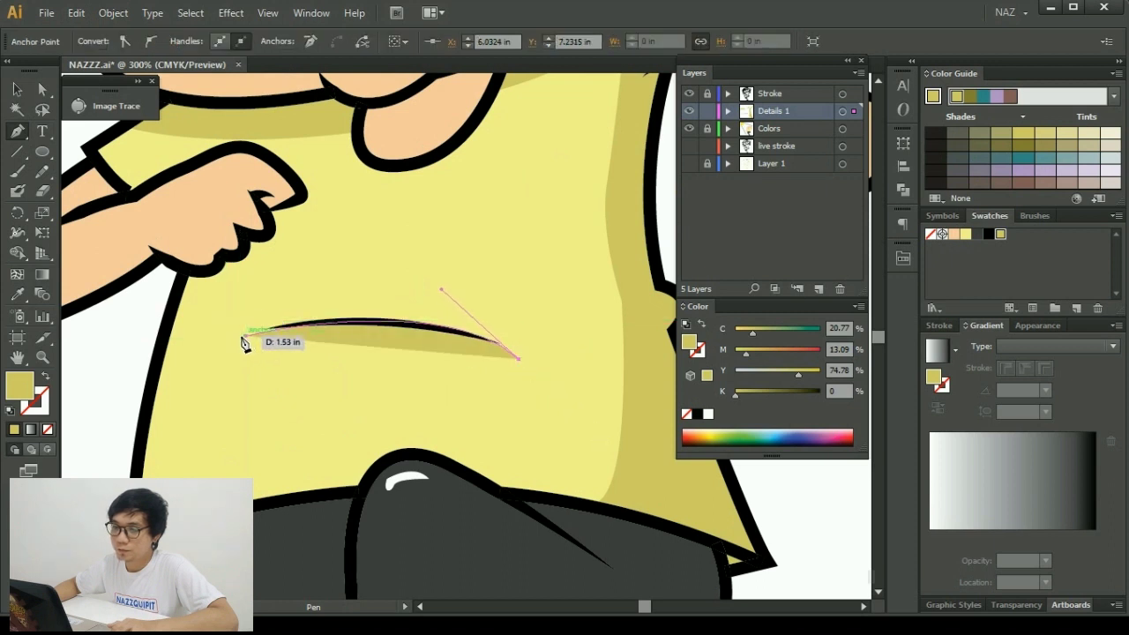
left_click(83, 351, "ctrl")
left_click(251, 355)
left_click_drag(446, 376, 446, 377)
left_click(430, 363)
left_click(251, 357)
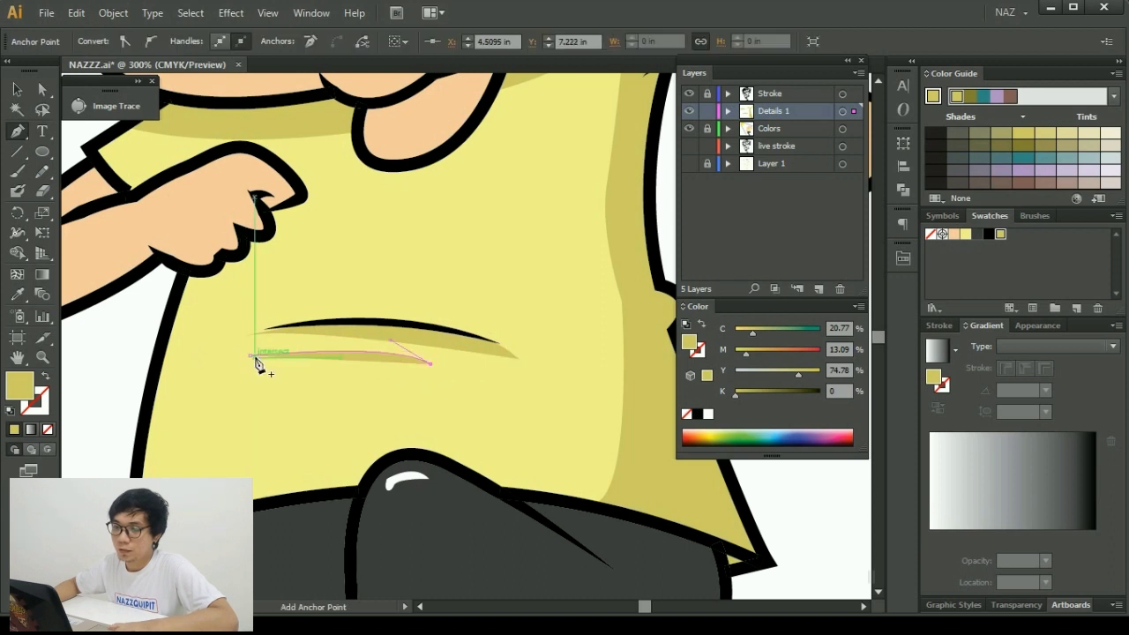
left_click(132, 316, "ctrl")
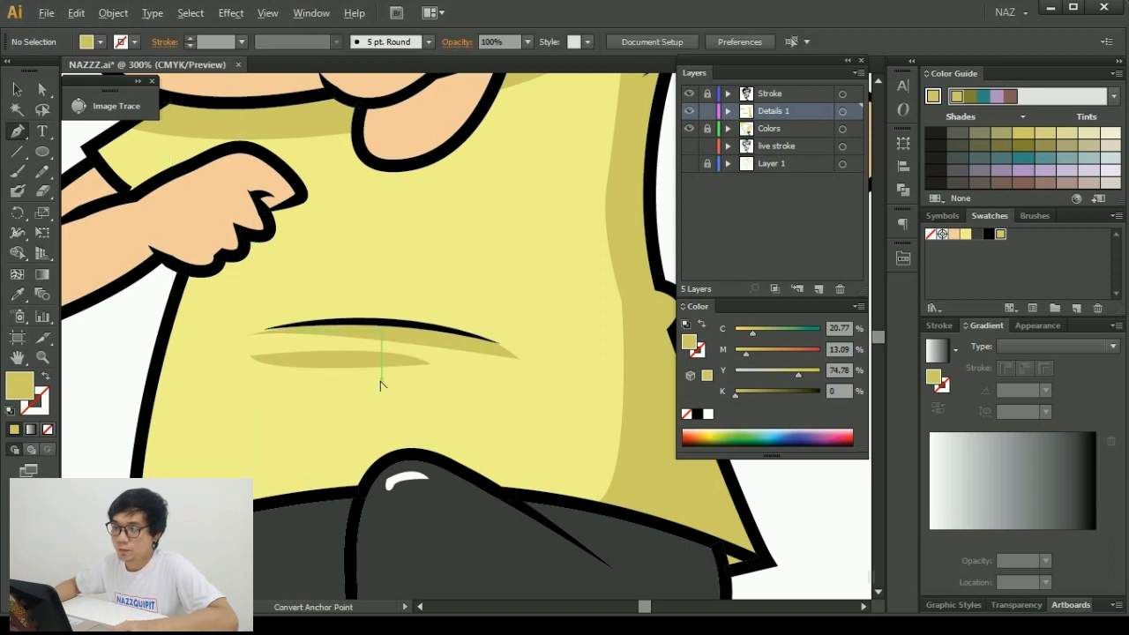
Draw a small curved shadow just below the chin and deselect it.
key("ctrl+1")
key("ctrl+plus")
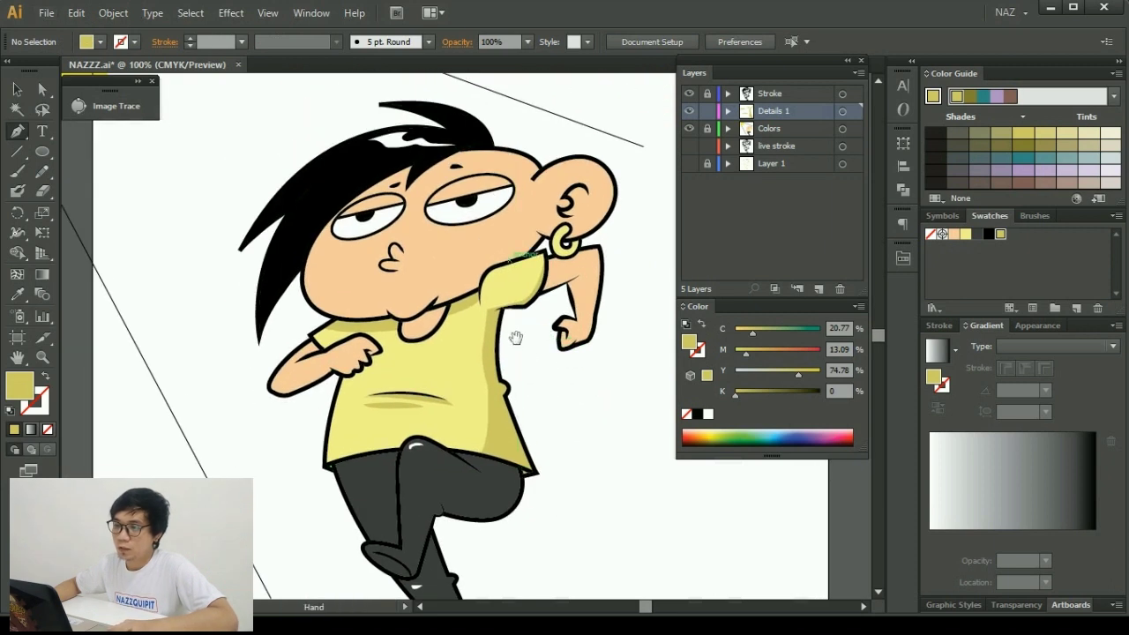
key("ctrl+plus")
key("ctrl+plus")
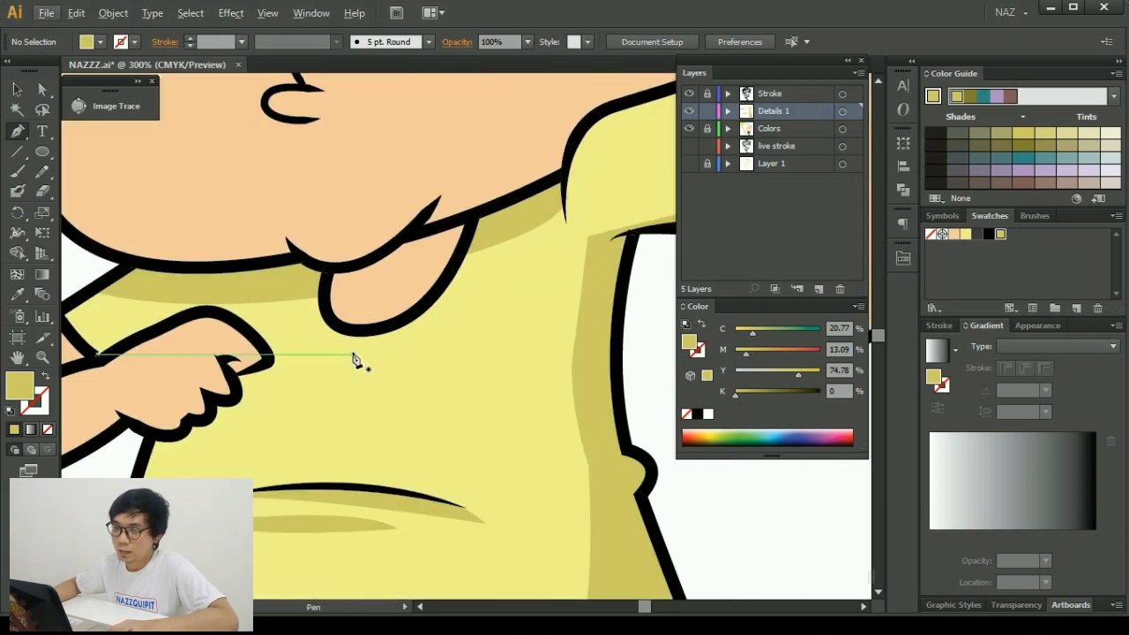
left_click(353, 355)
left_click_drag(460, 292, 441, 322)
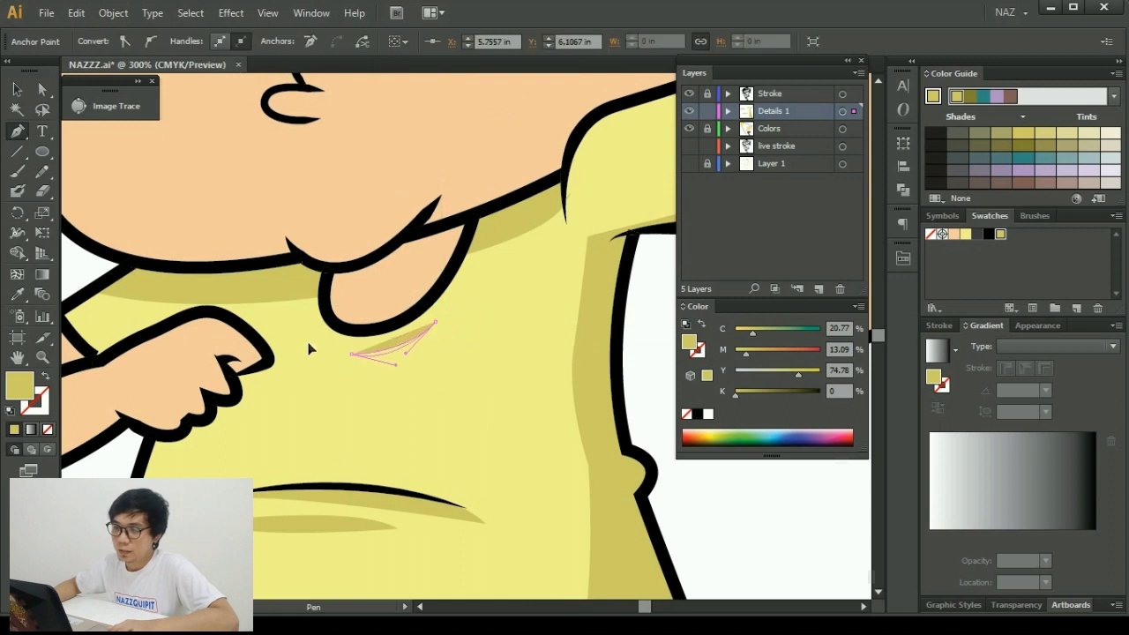
left_click(19, 87)
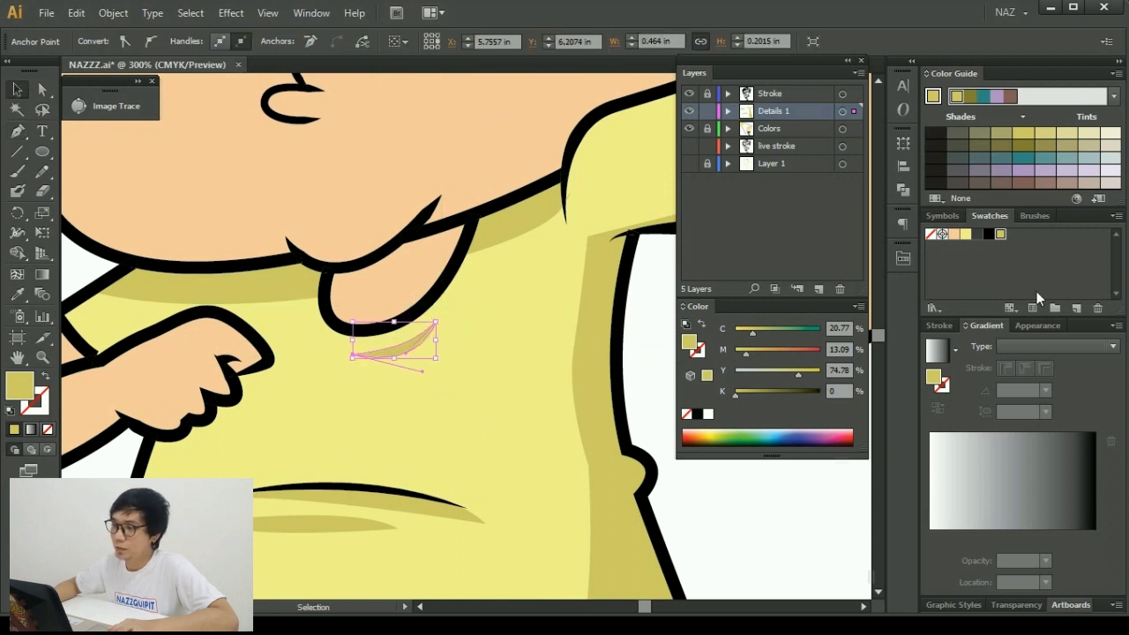
left_click(638, 306)
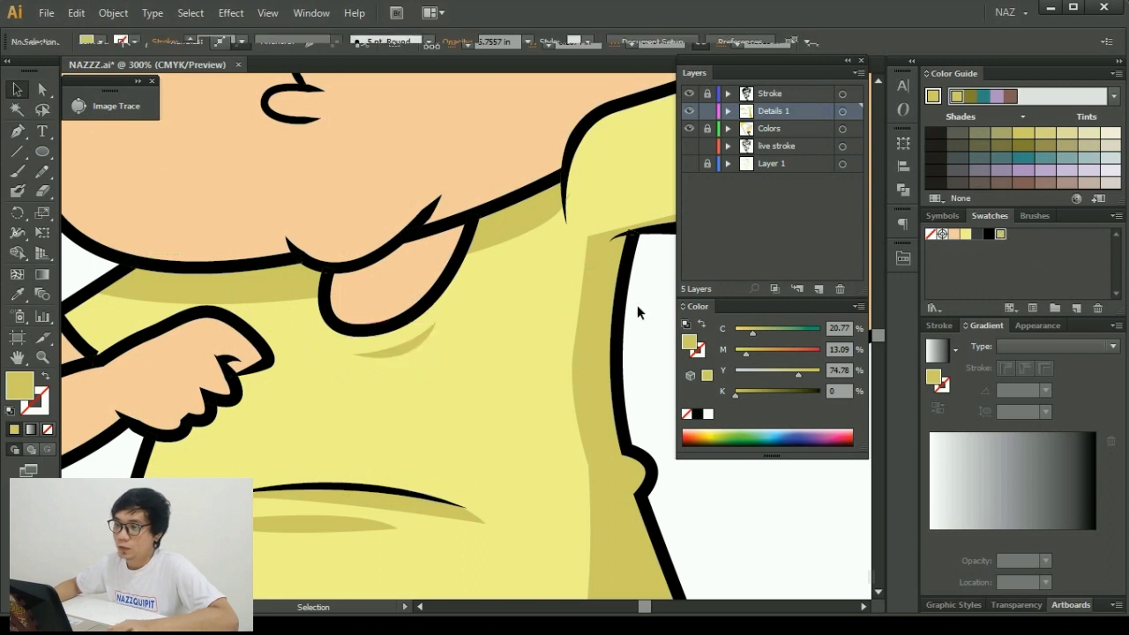
With fill set to None, pen-trace a closed shadow outline along the forehead hairline above the right eye.
key("ctrl+1")
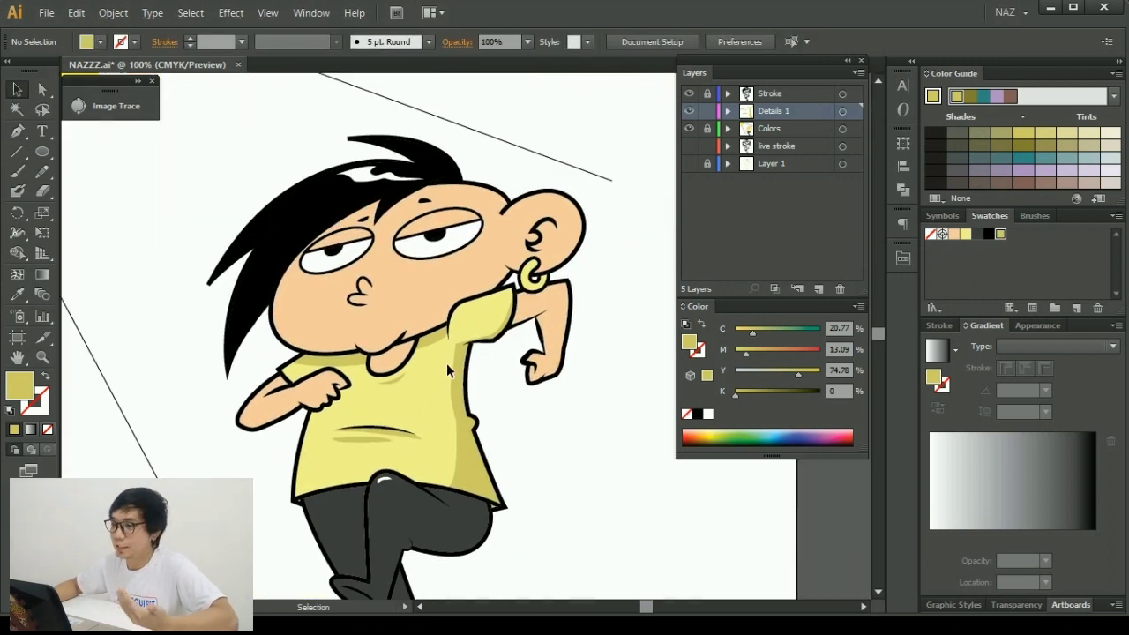
scroll(407, 203, "up", 2)
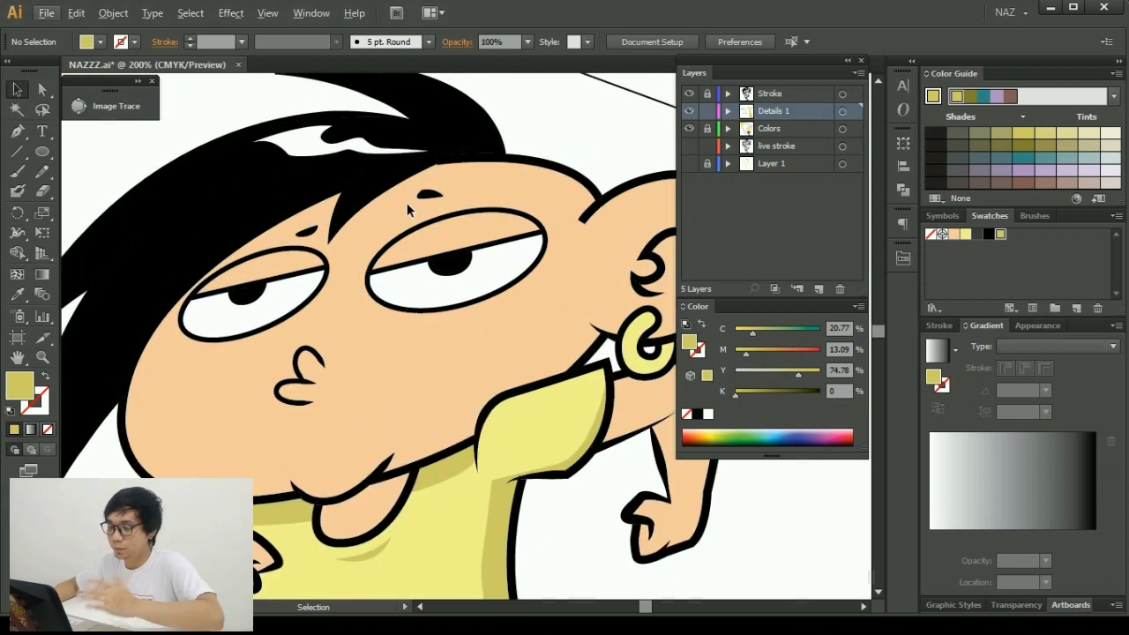
key("p")
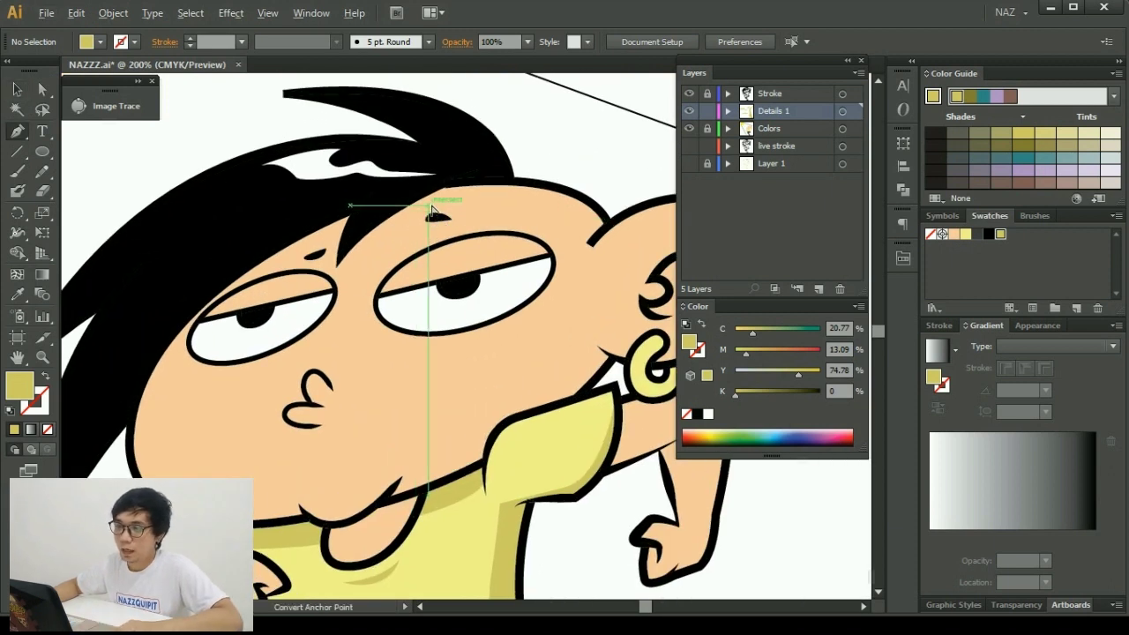
scroll(431, 210, "up", 2)
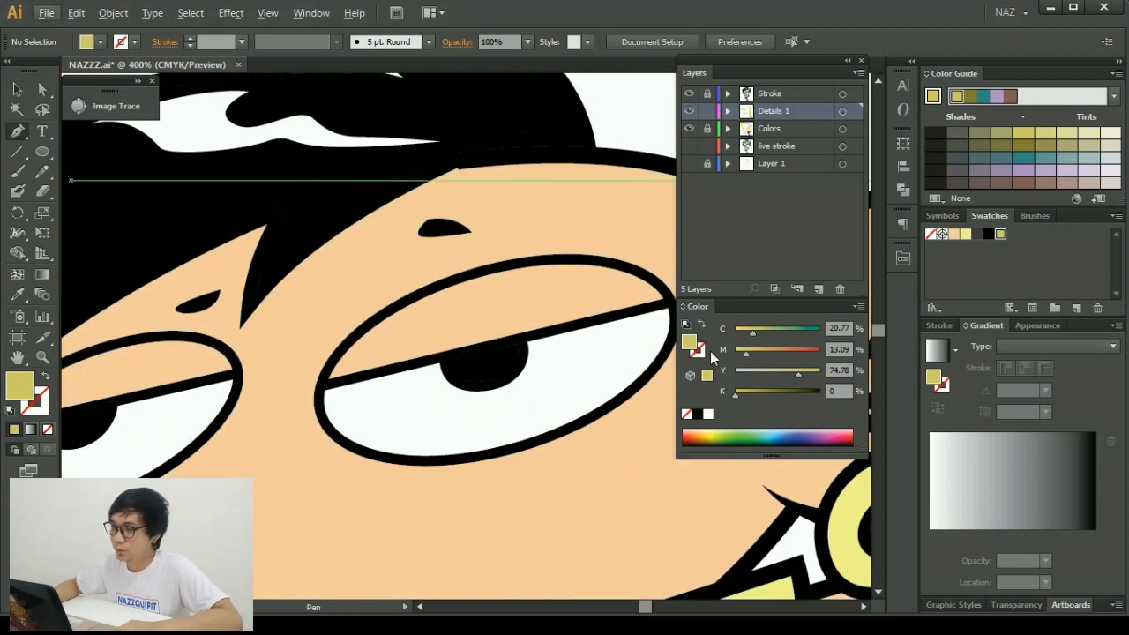
left_click(688, 414)
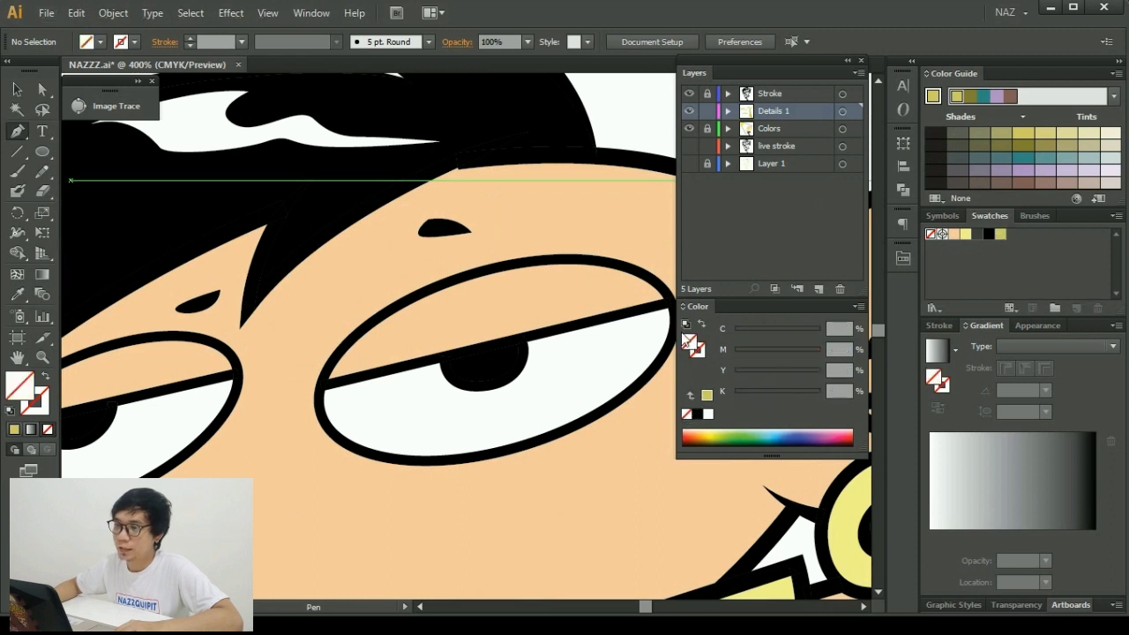
left_click(507, 159)
left_click_drag(287, 341, 239, 441)
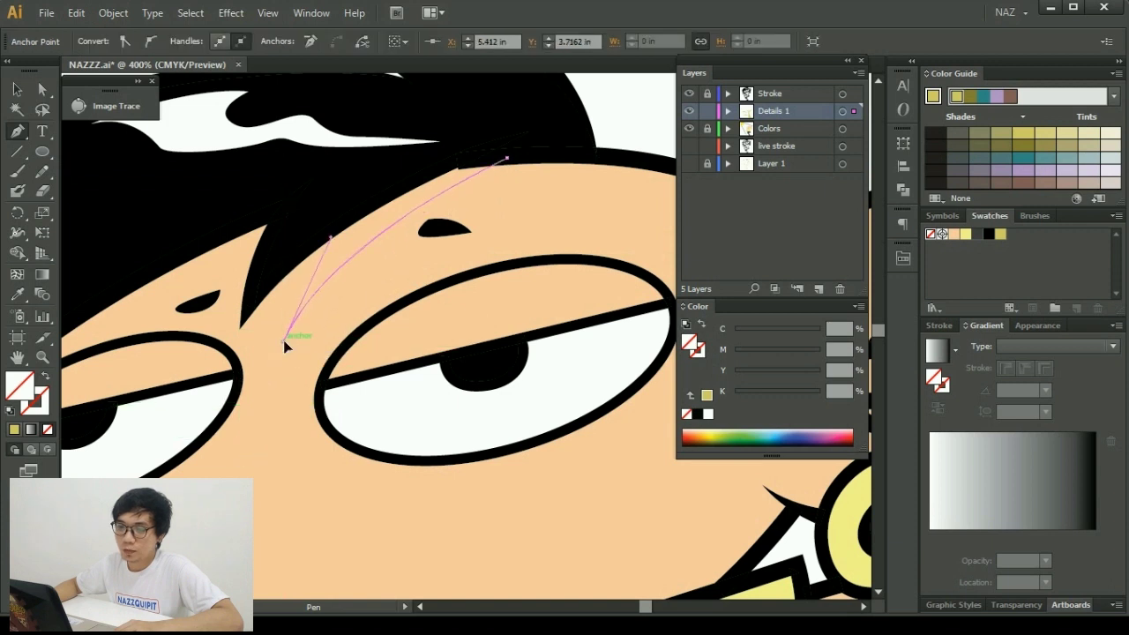
left_click(287, 255)
left_click(341, 193)
left_click(458, 153)
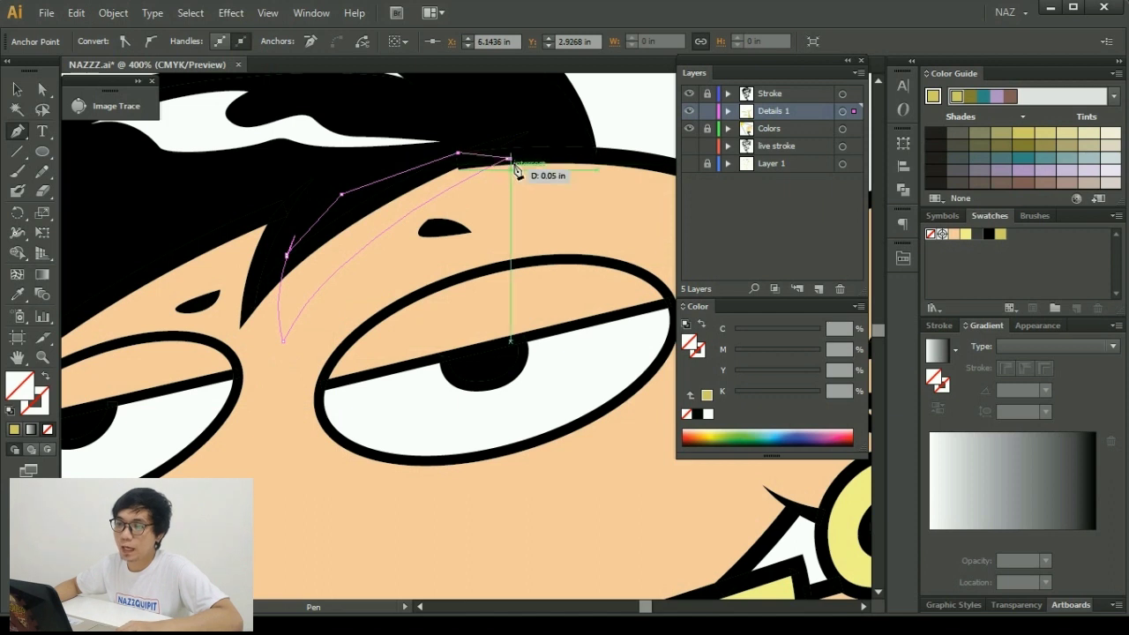
scroll(516, 171, "down", 5)
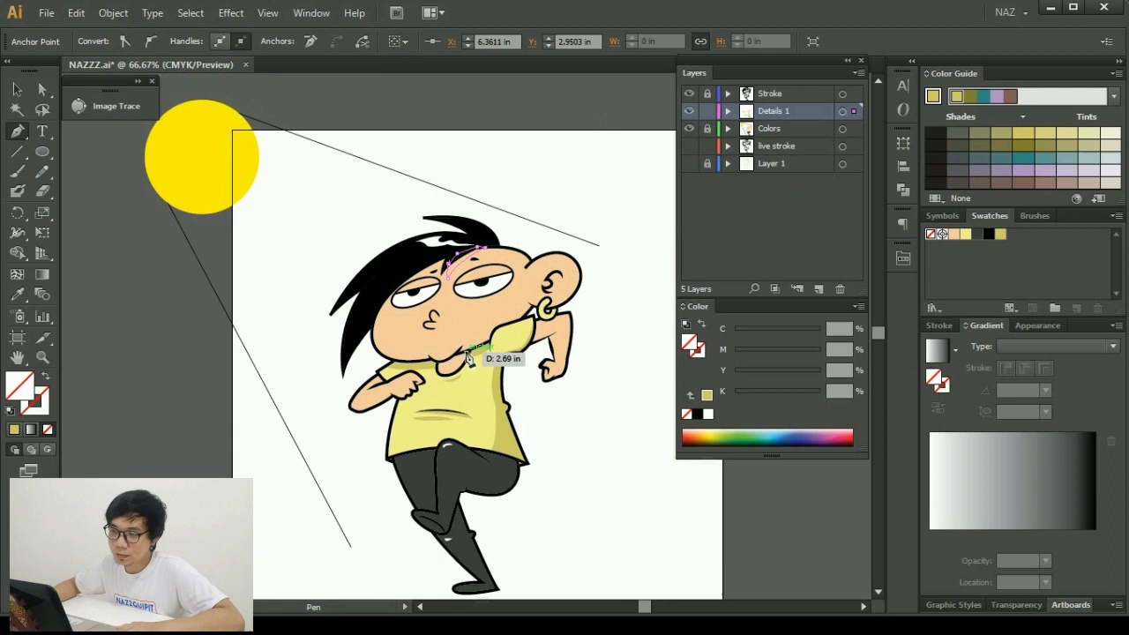
scroll(478, 281, "up", 2)
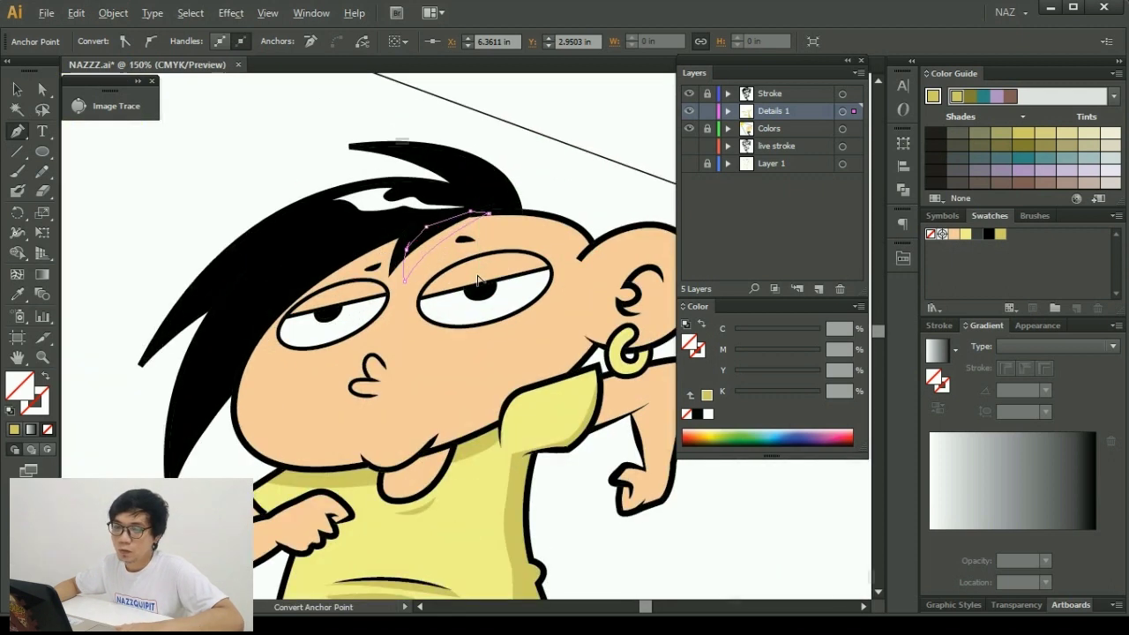
scroll(477, 281, "up", 1)
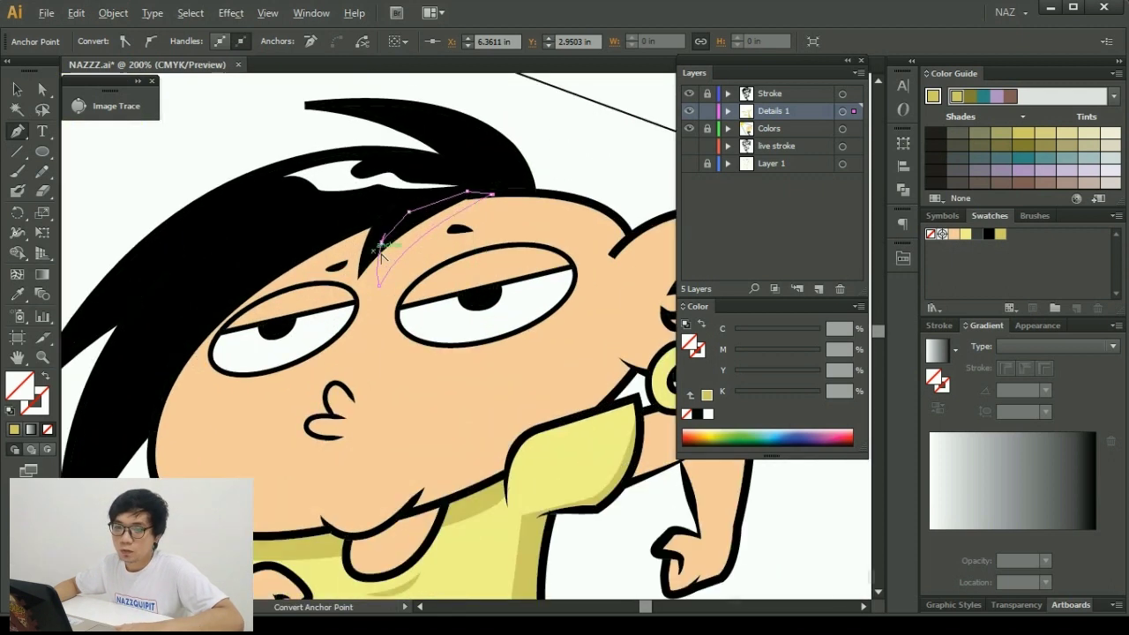
left_click(19, 297)
Sample the face skin colour and try darker and lighter tan fills for the forehead shadow.
left_click(427, 383)
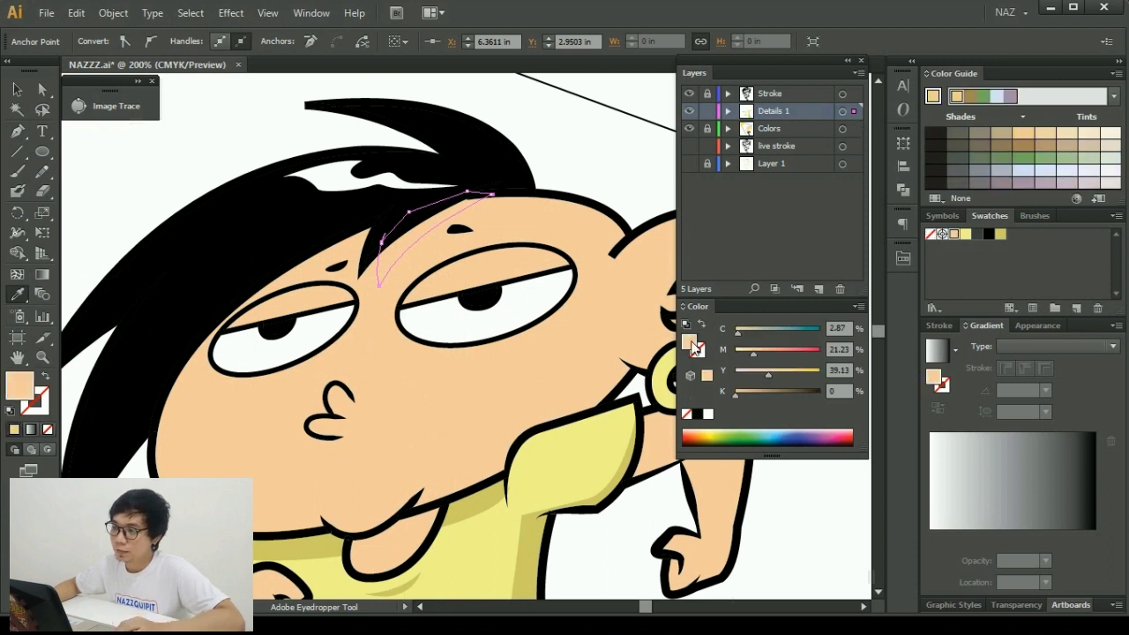
double_click(692, 344)
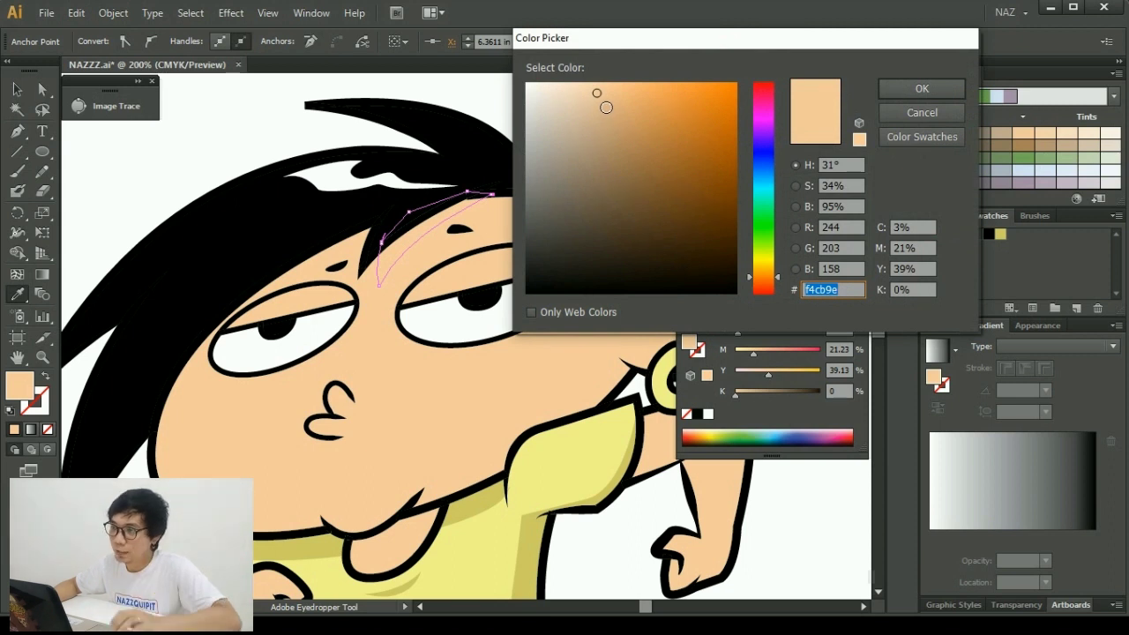
left_click_drag(596, 93, 610, 136)
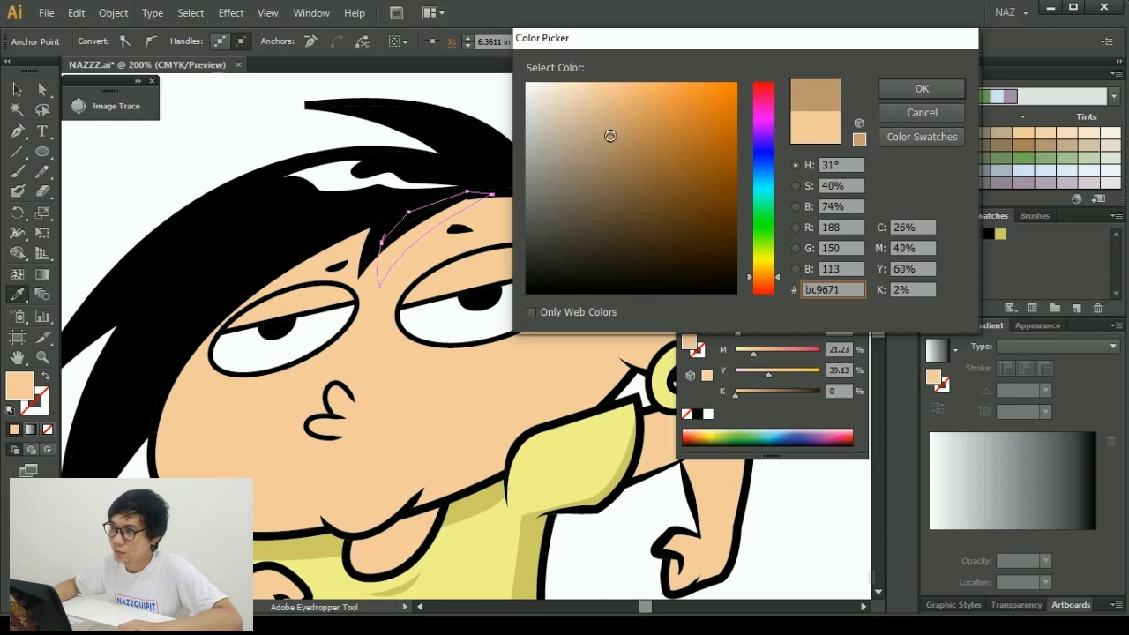
left_click(917, 90)
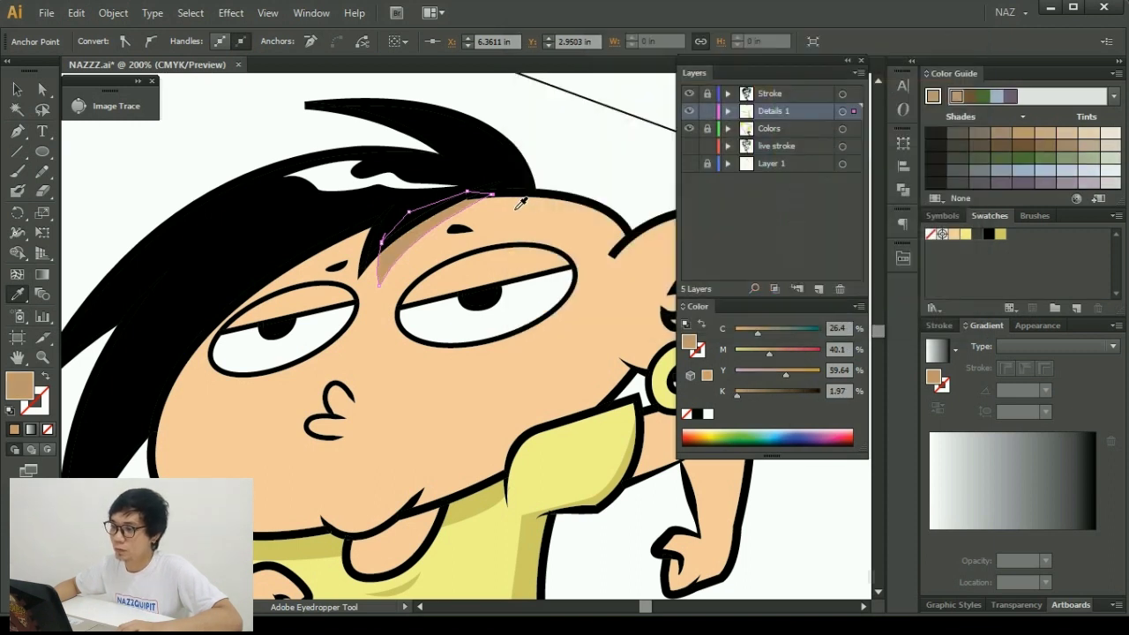
double_click(691, 343)
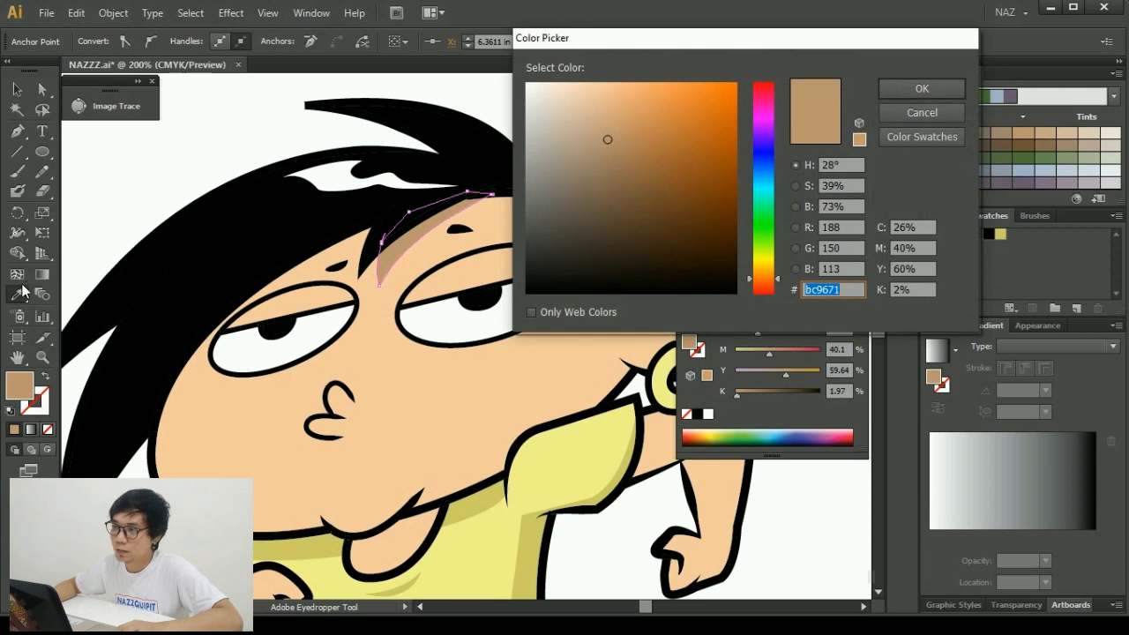
left_click(592, 109)
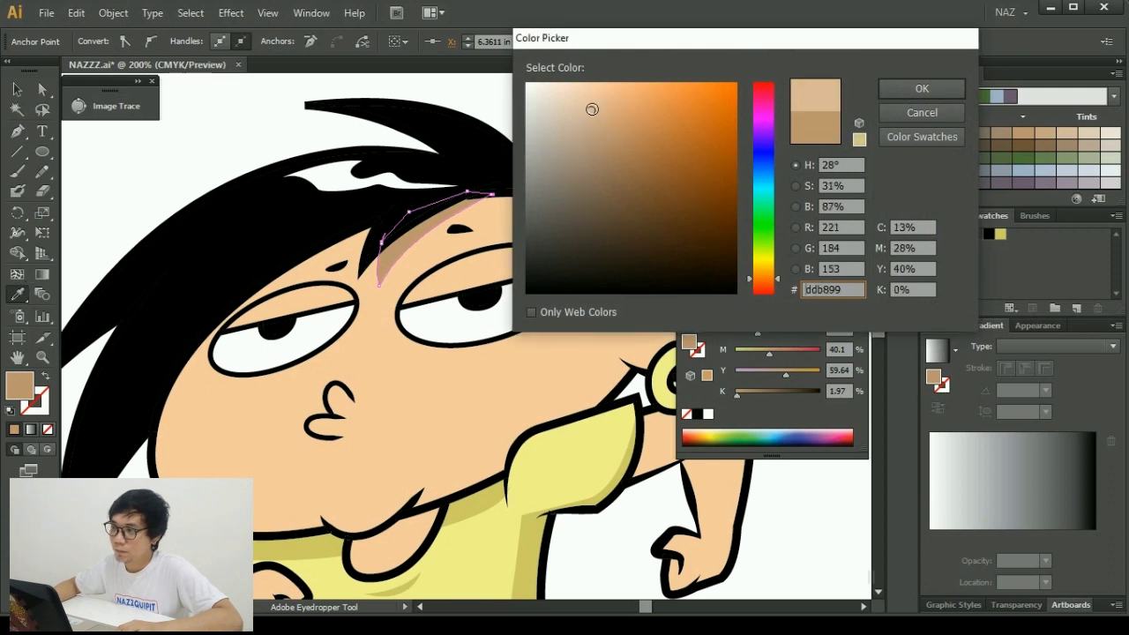
left_click(922, 88)
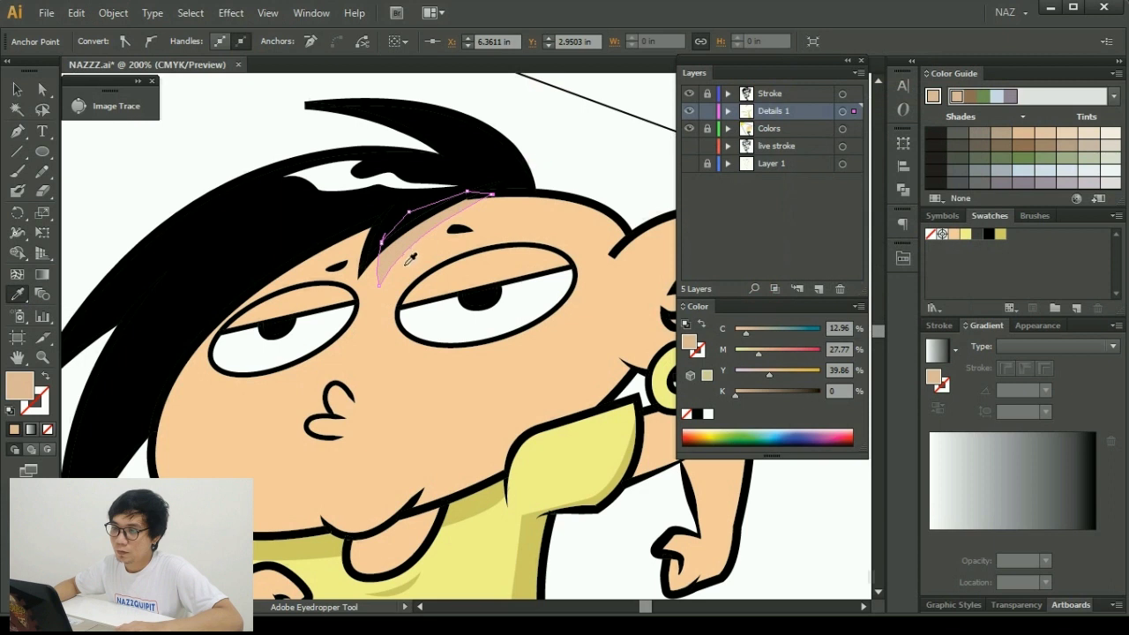
Resample the skin and fill the forehead shadow with tan C15 M33 Y53 (d8ac80), then deselect.
left_click(383, 350)
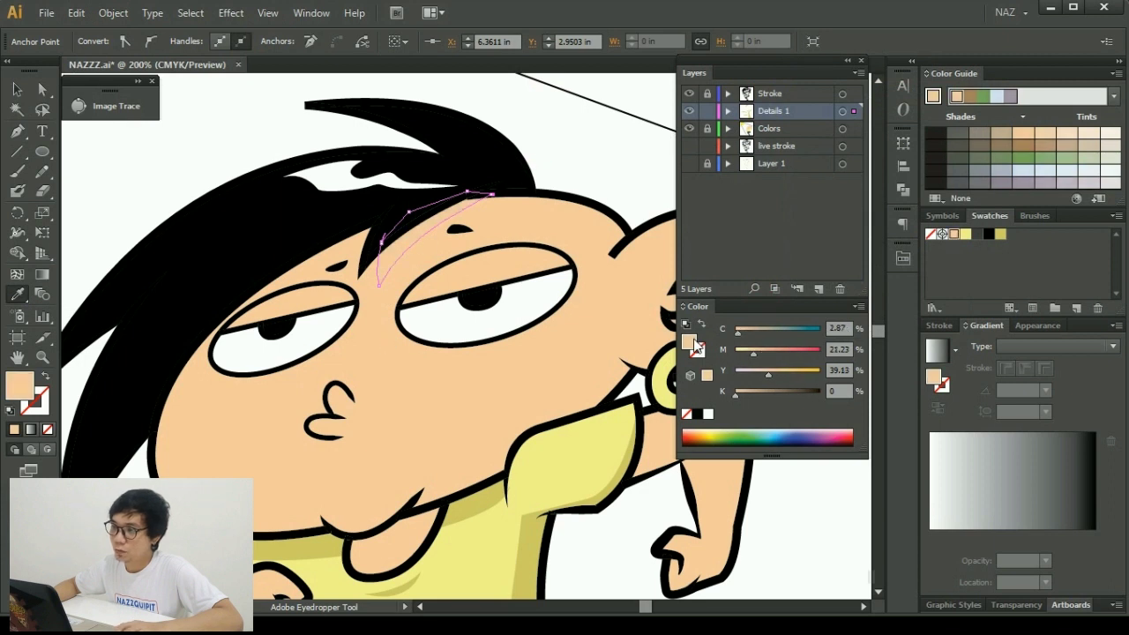
double_click(695, 346)
left_click(614, 111)
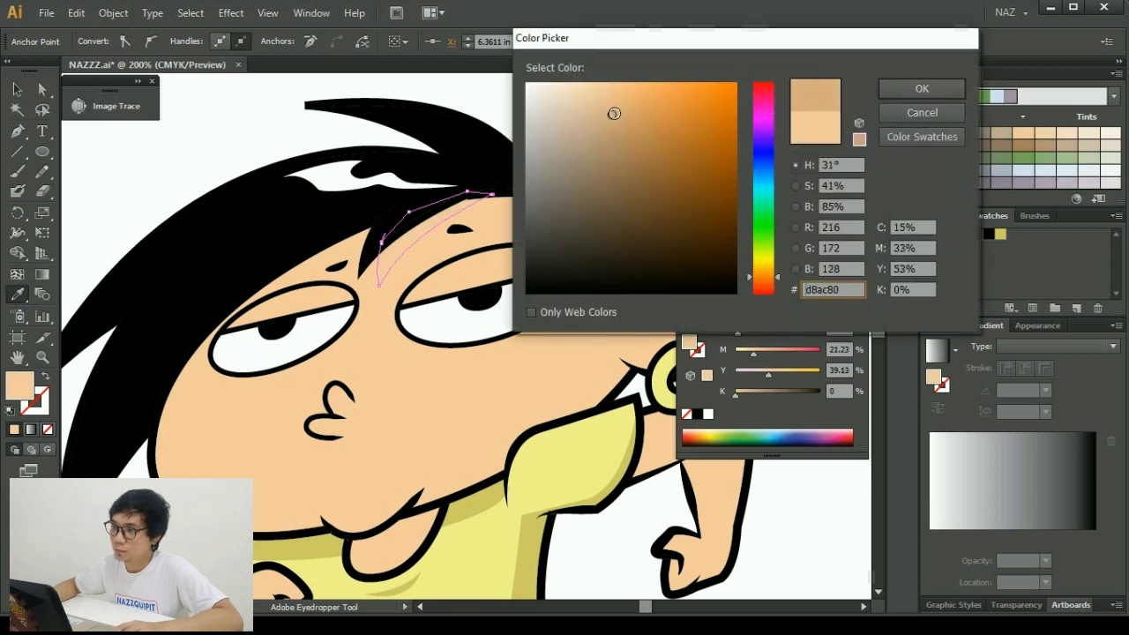
left_click(922, 89)
key("v")
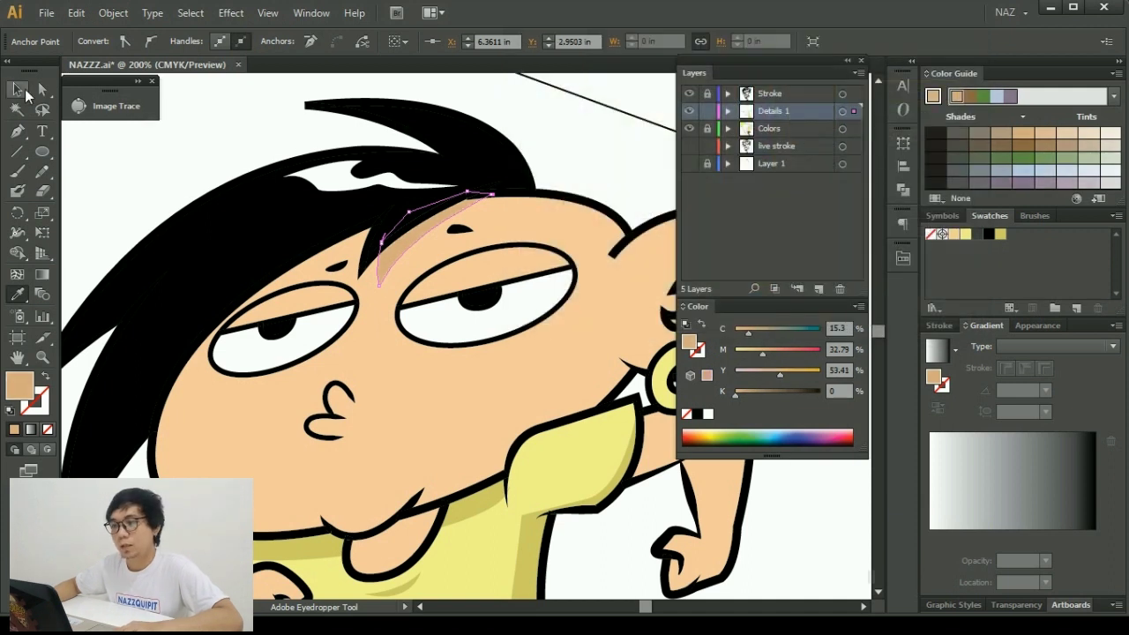
left_click(197, 159)
Pen-draw a closed tan shadow shape along the hairline over the left forehead.
scroll(424, 291, "down", 1)
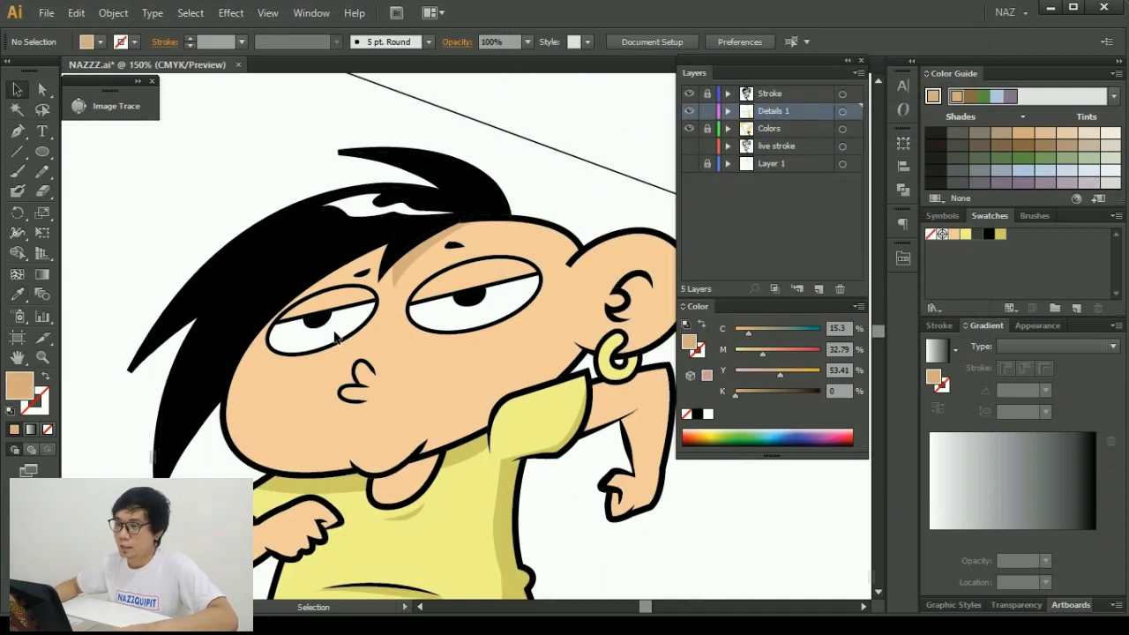
left_click_drag(300, 308, 359, 333)
key("p")
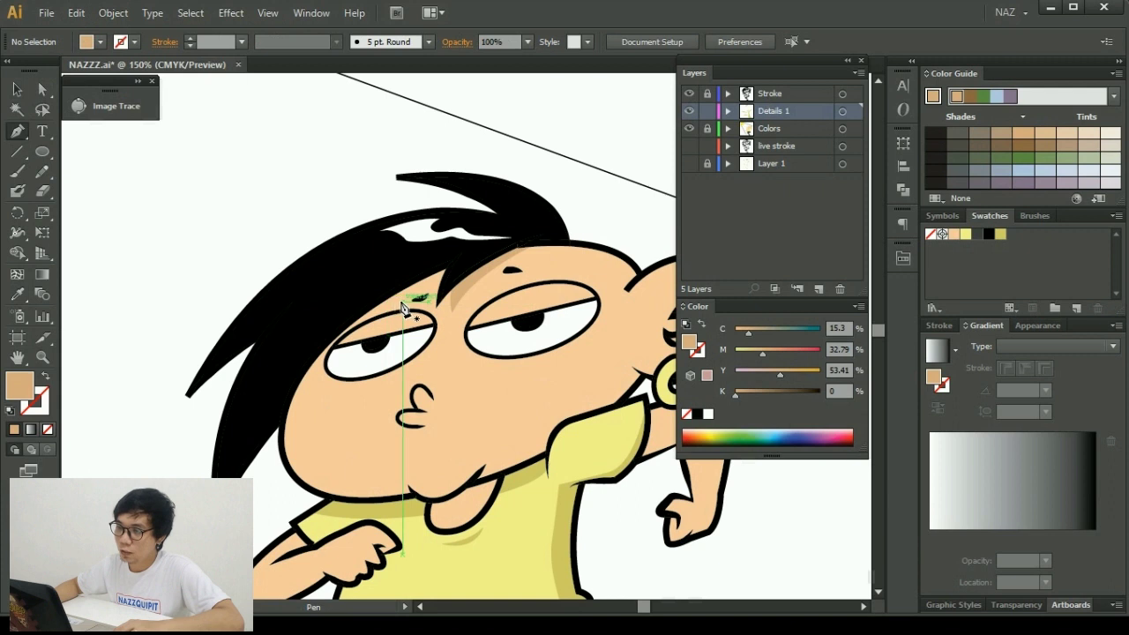
scroll(401, 306, "up", 2)
left_click(497, 252)
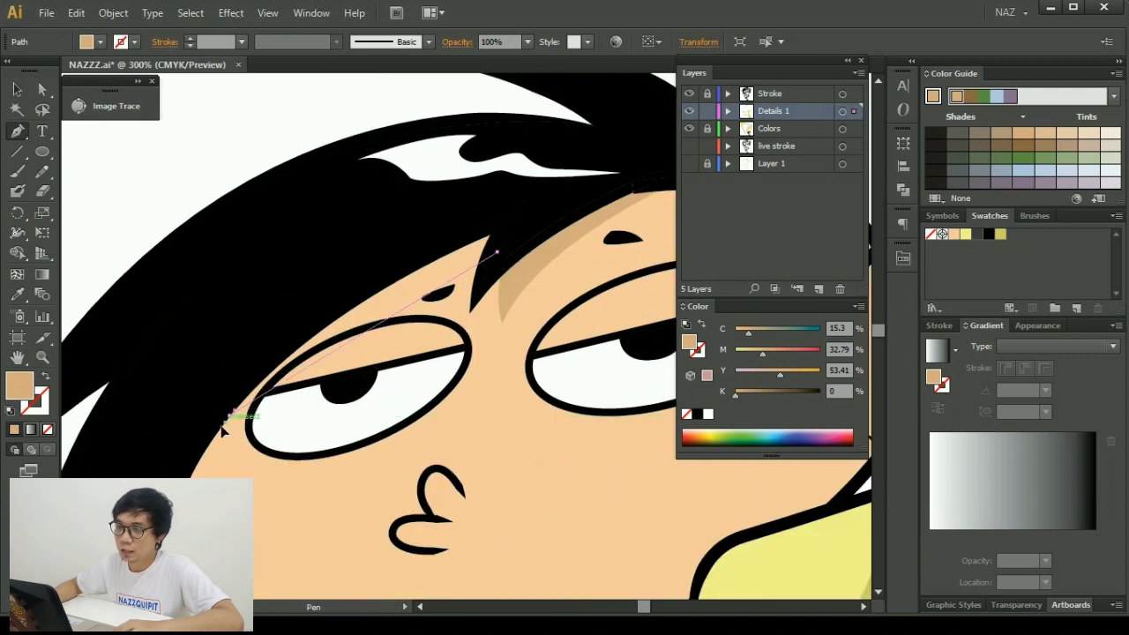
left_click_drag(231, 414, 172, 472)
left_click(272, 337)
left_click_drag(512, 214, 499, 253)
left_click(499, 253)
Draw a closed shadow shape down the back edge of the ear to the earring, then deselect.
mouse_move(418, 403)
left_mouse_down()
mouse_move(462, 272)
mouse_move(252, 411)
left_mouse_up()
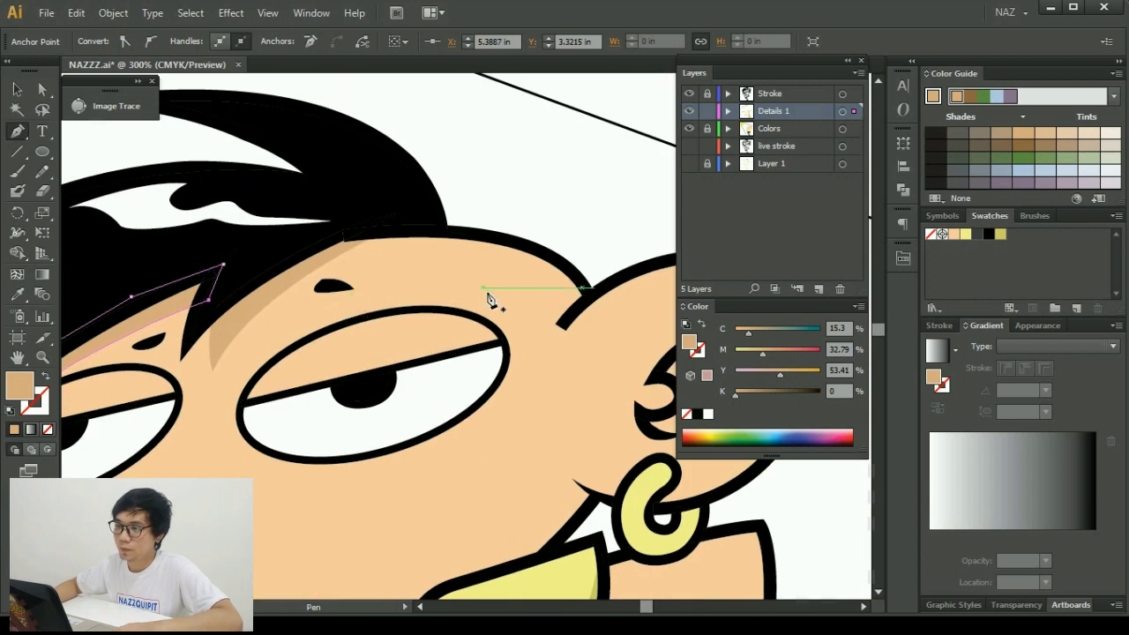
left_click_drag(487, 300, 330, 273)
left_click(511, 215)
left_click_drag(522, 354, 508, 384)
left_click(490, 415)
mouse_move(428, 419)
left_mouse_down()
mouse_move(421, 441)
mouse_move(553, 368)
left_mouse_up()
left_click(511, 216)
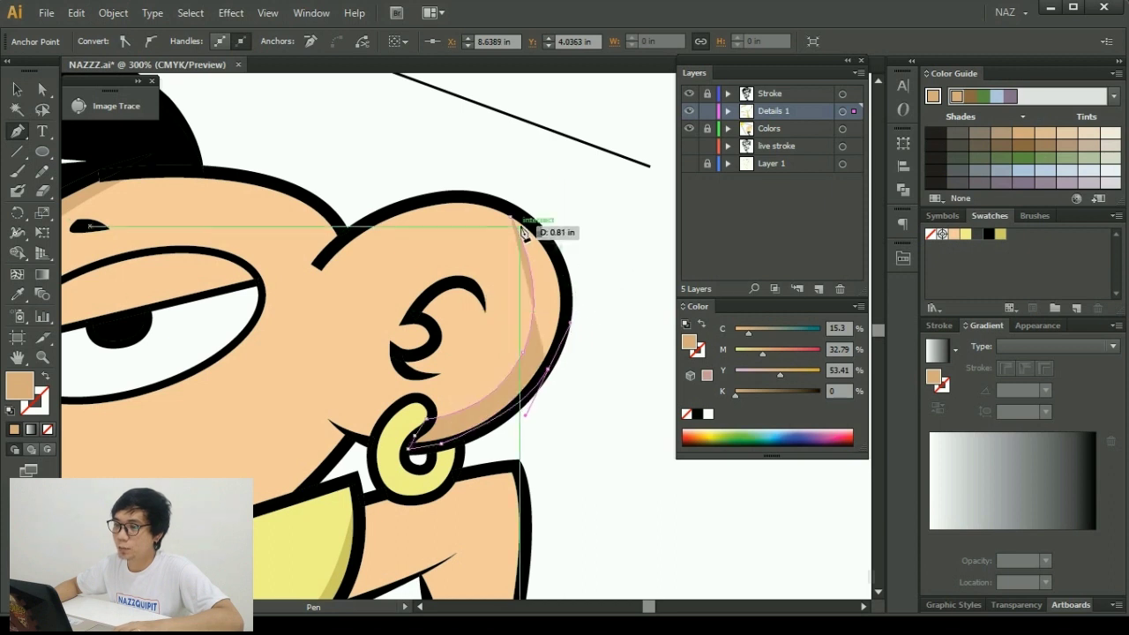
left_click(502, 177, "ctrl")
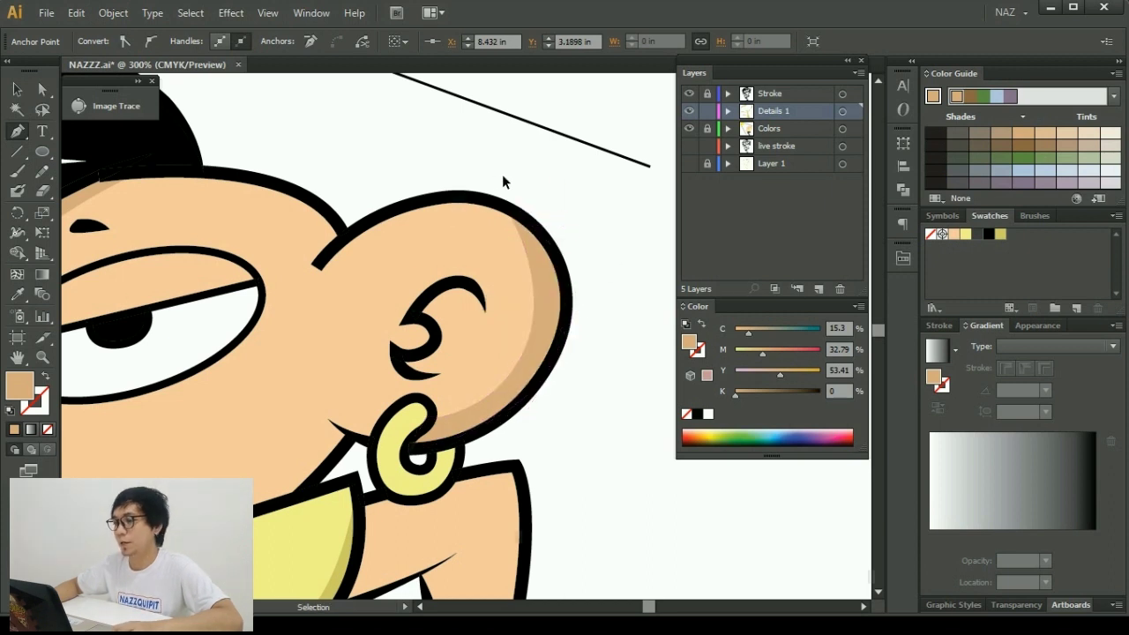
Draw a small closed tan shadow wedge beside the earring, then zoom out and deselect.
scroll(580, 264, "down", 2, "alt")
scroll(456, 347, "up", 4, "alt")
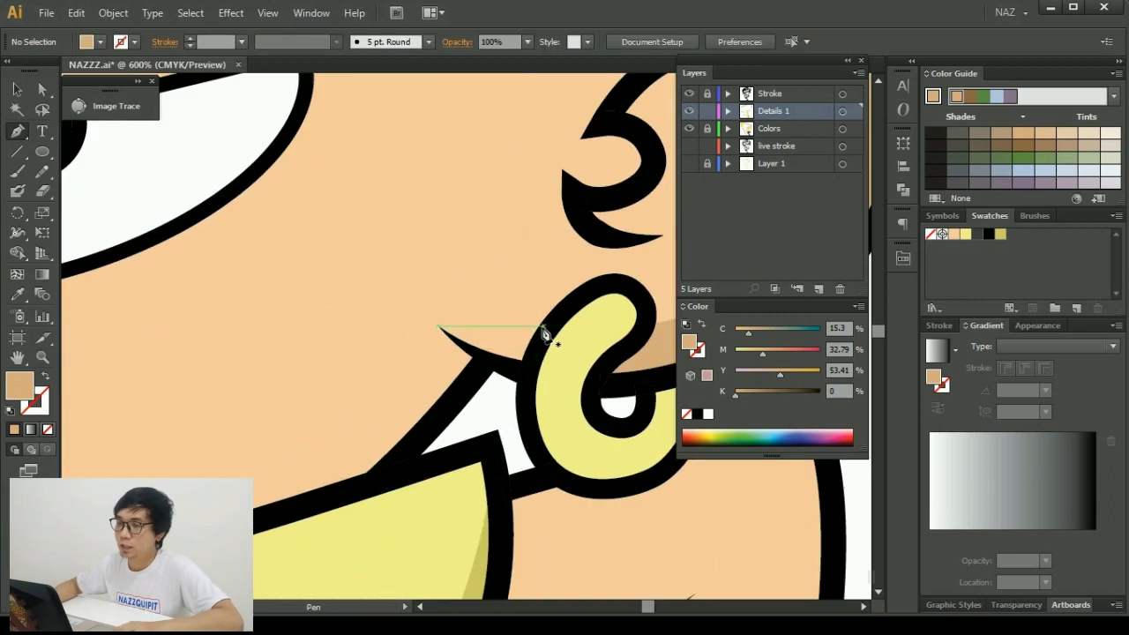
left_click(542, 327)
left_click_drag(424, 300, 392, 281)
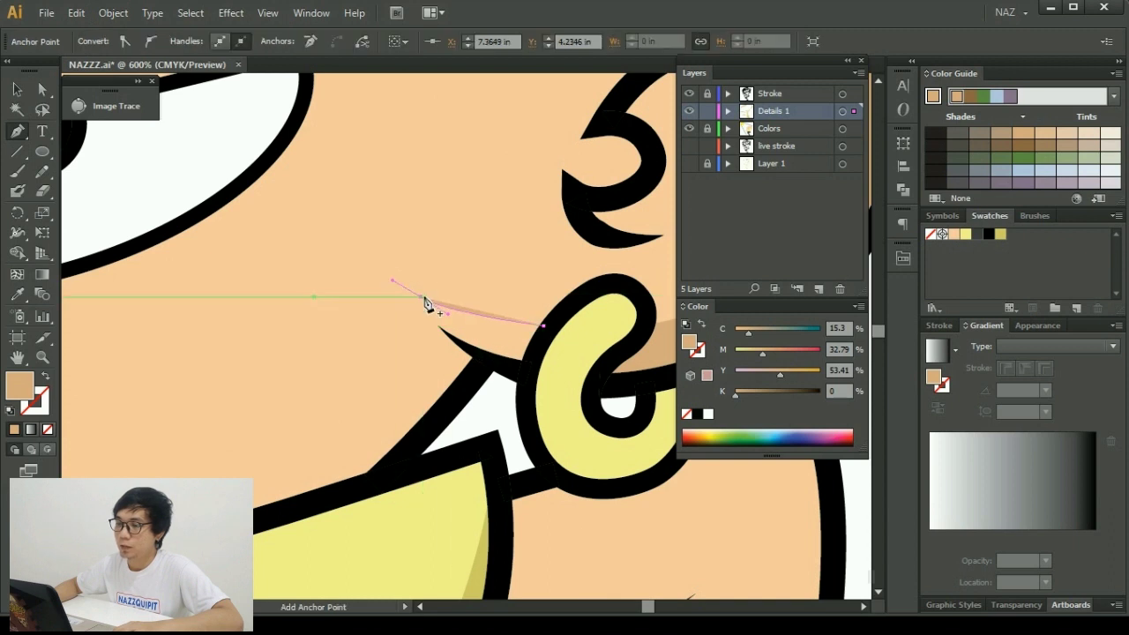
left_click(525, 377)
left_click_drag(591, 391, 607, 401)
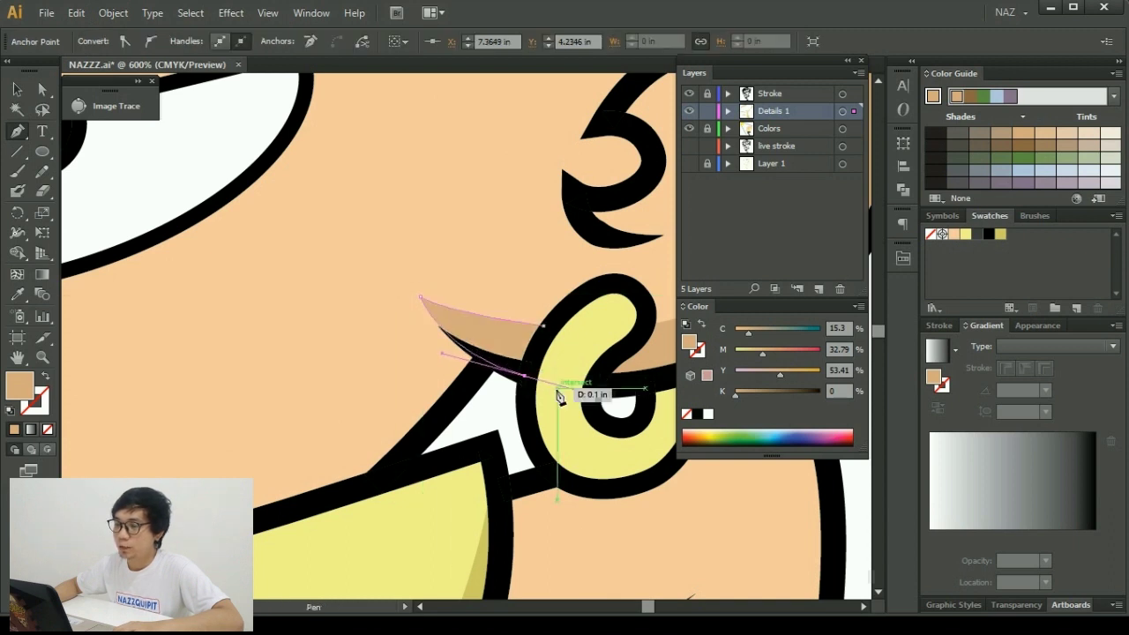
left_click(544, 336)
key("ctrl+minus")
key("ctrl+minus")
key("ctrl+minus")
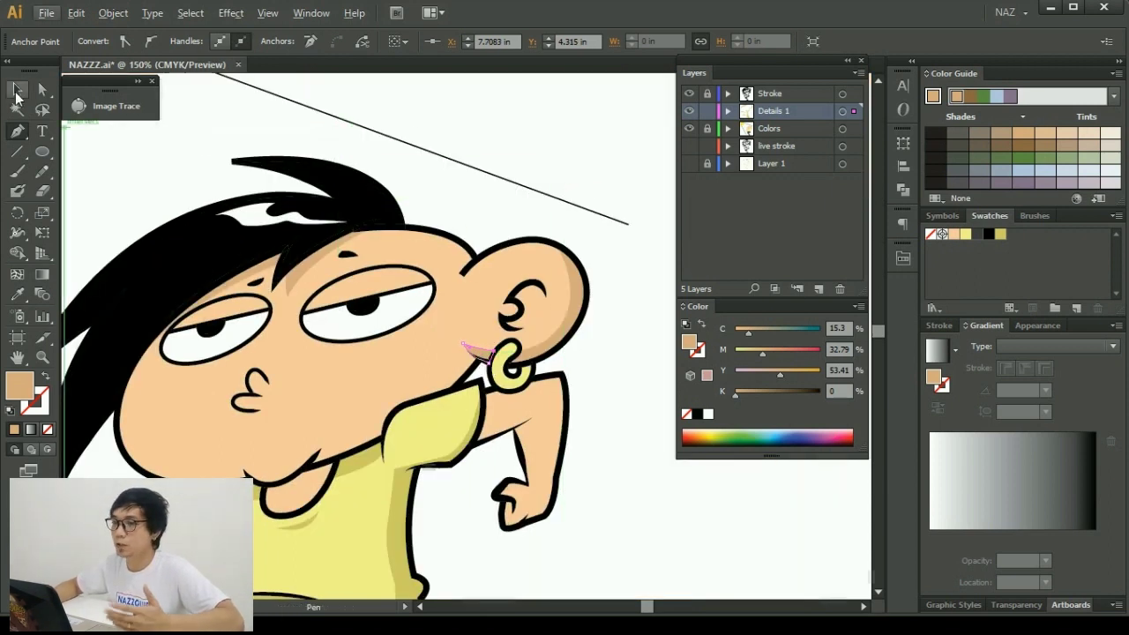
left_click(16, 90)
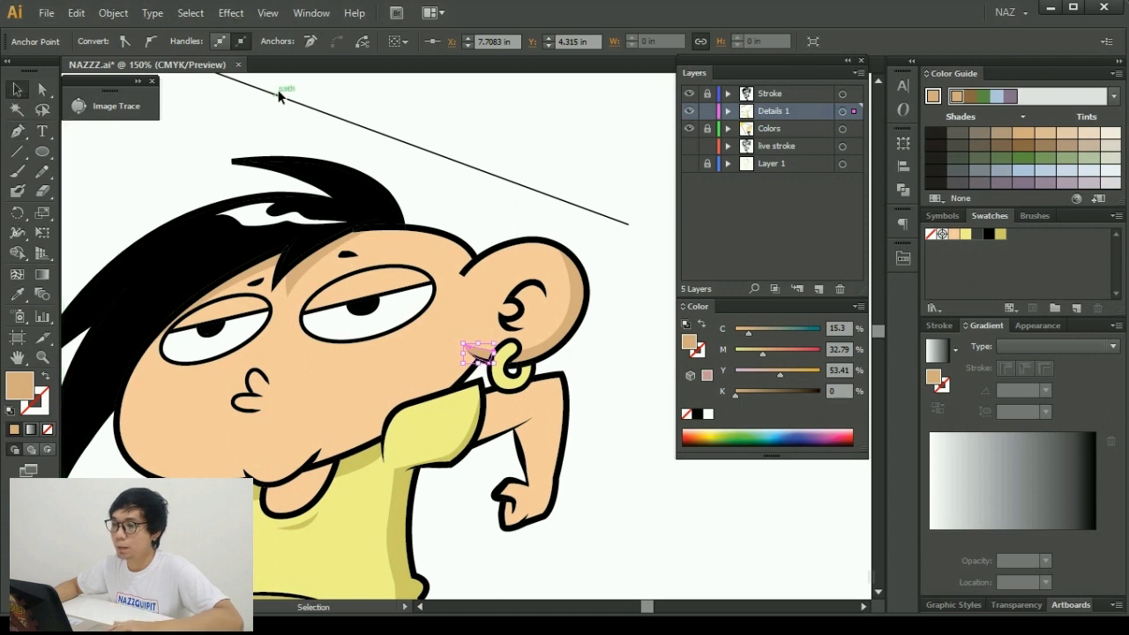
left_click(532, 170)
scroll(501, 221, "down", 1)
scroll(500, 221, "right", 1)
scroll(530, 345, "up", 1)
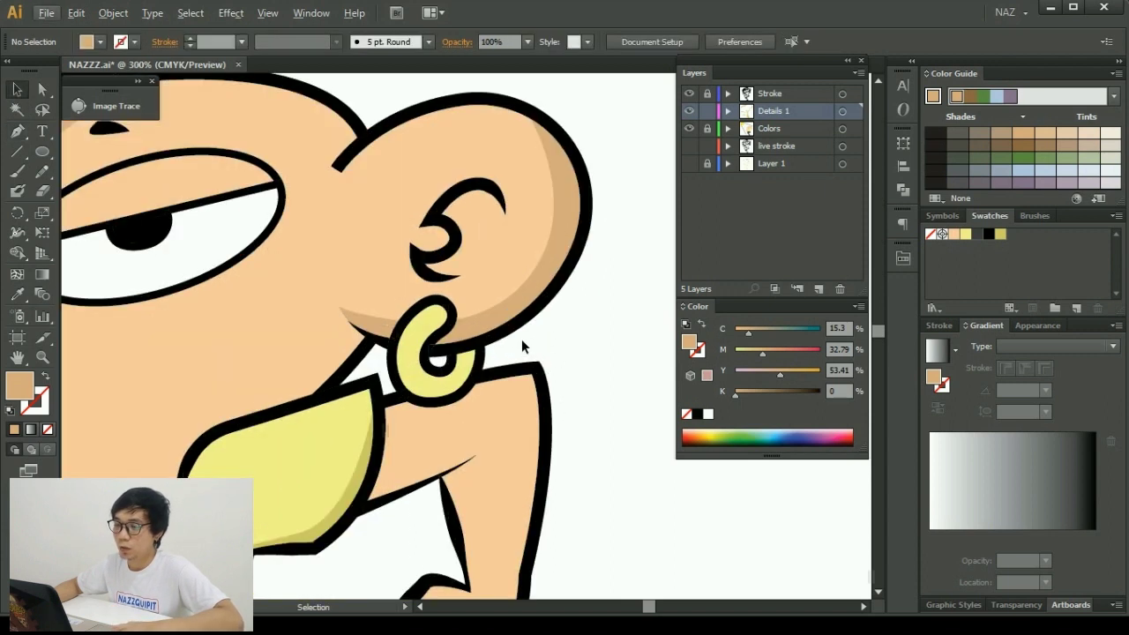
scroll(516, 344, "down", 1)
scroll(517, 357, "up", 1)
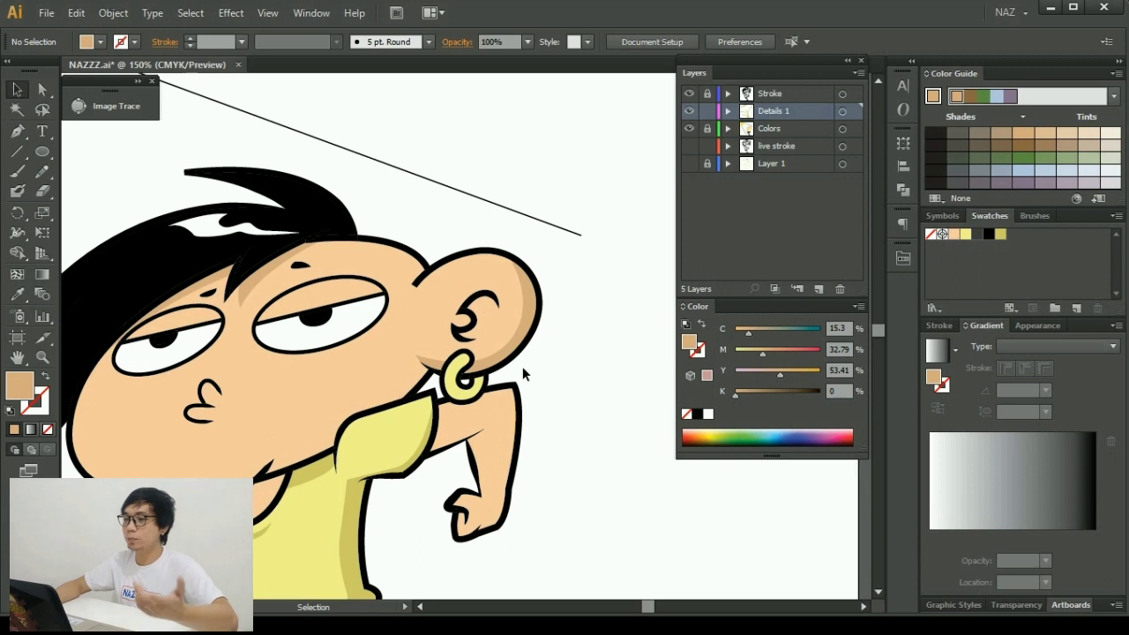
left_click_drag(273, 264, 407, 172)
left_click_drag(507, 284, 580, 184)
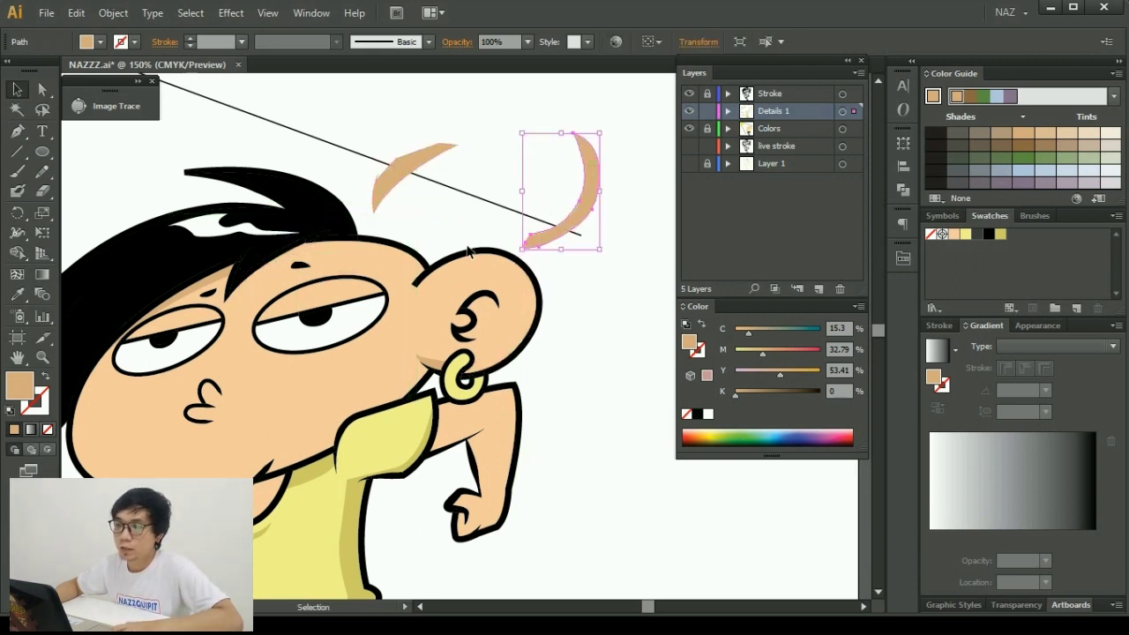
scroll(469, 251, "up", 2)
left_click(541, 361)
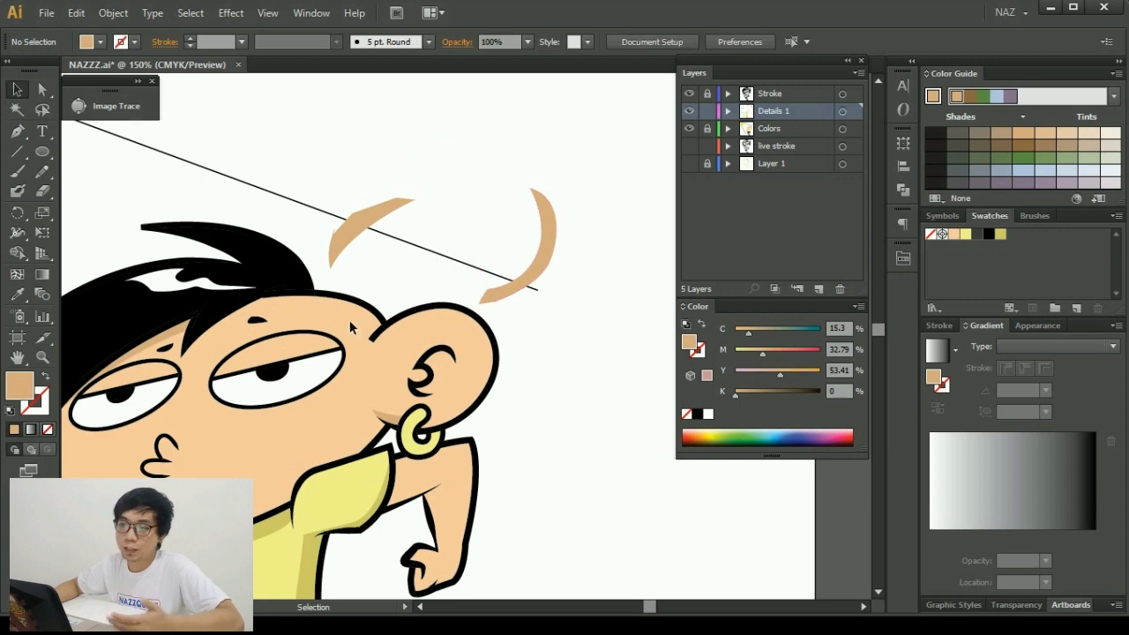
key("ctrl+z")
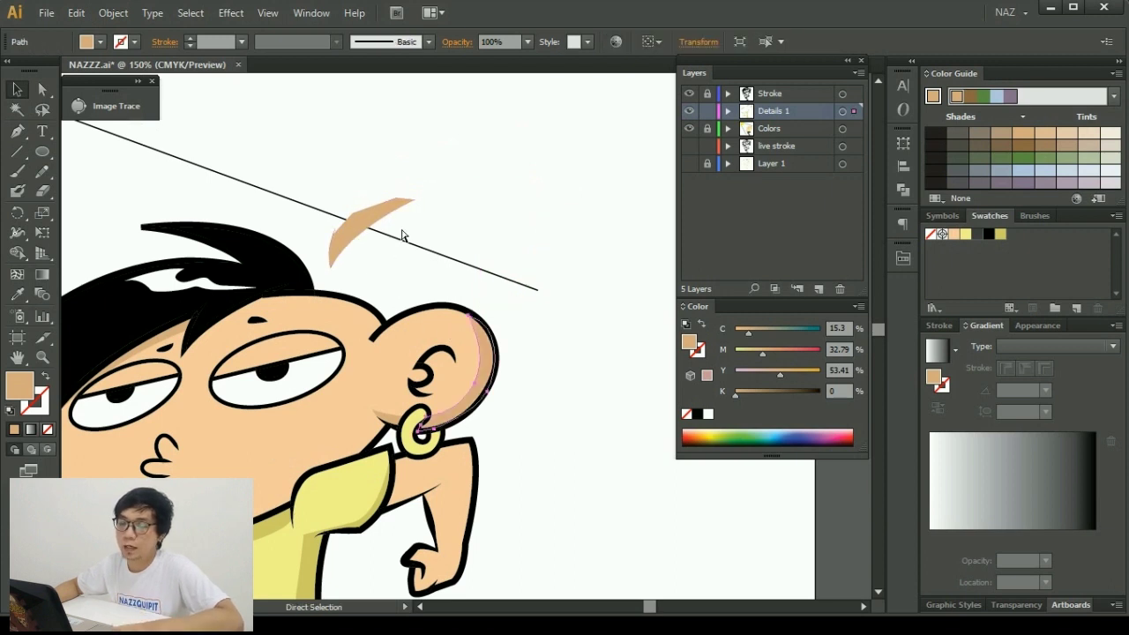
key("ctrl+z")
left_click_drag(371, 242, 444, 174)
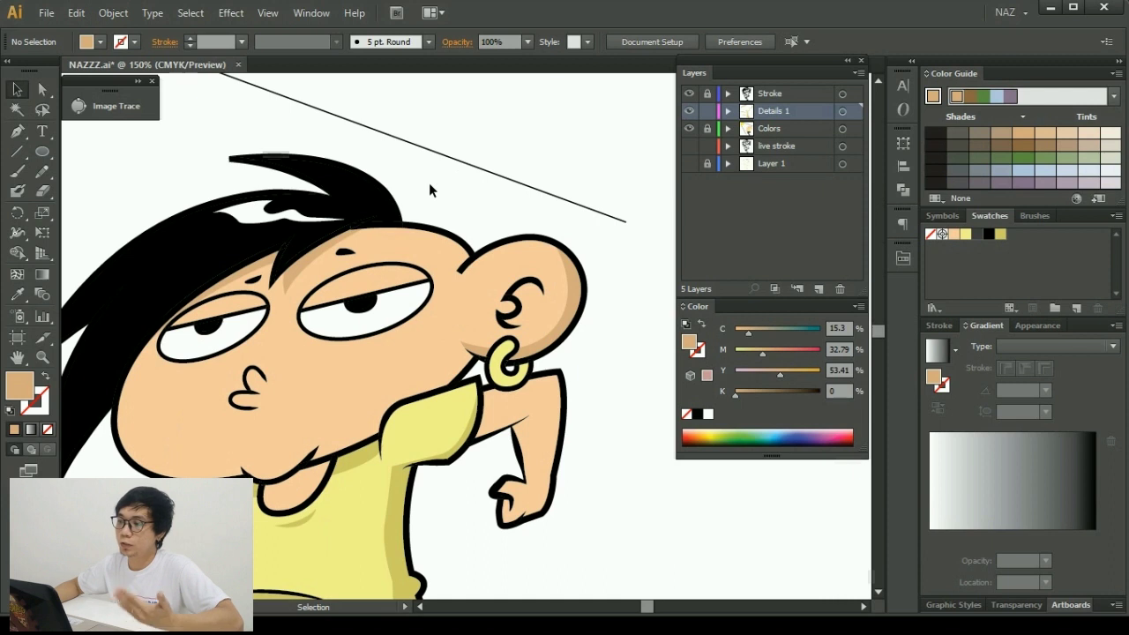
scroll(441, 184, "down", 2)
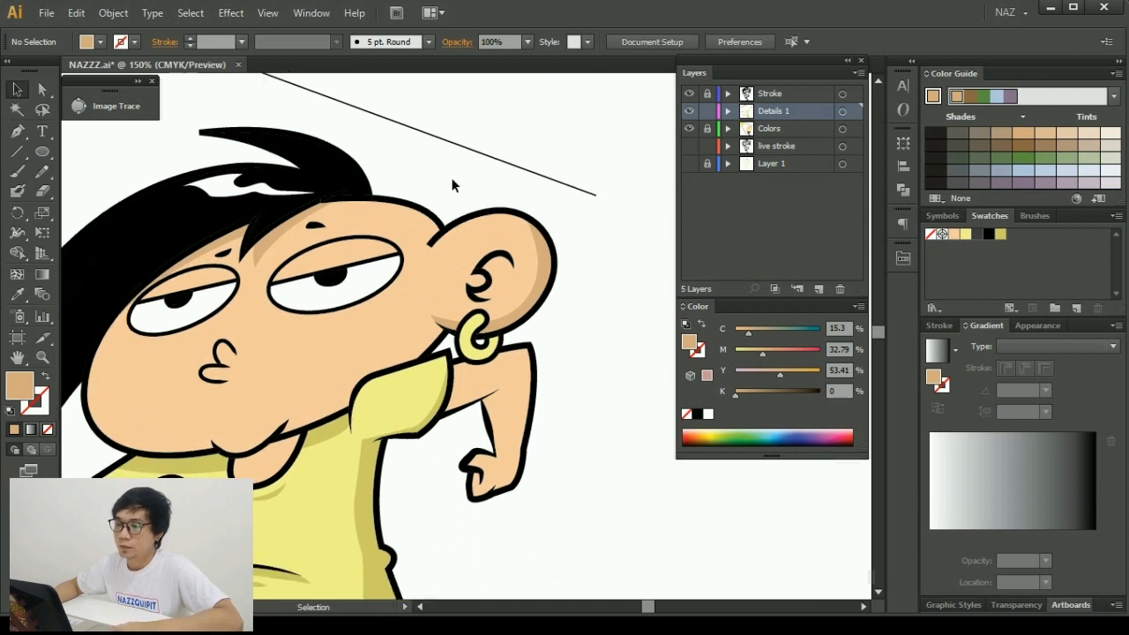
scroll(474, 340, "up", 2)
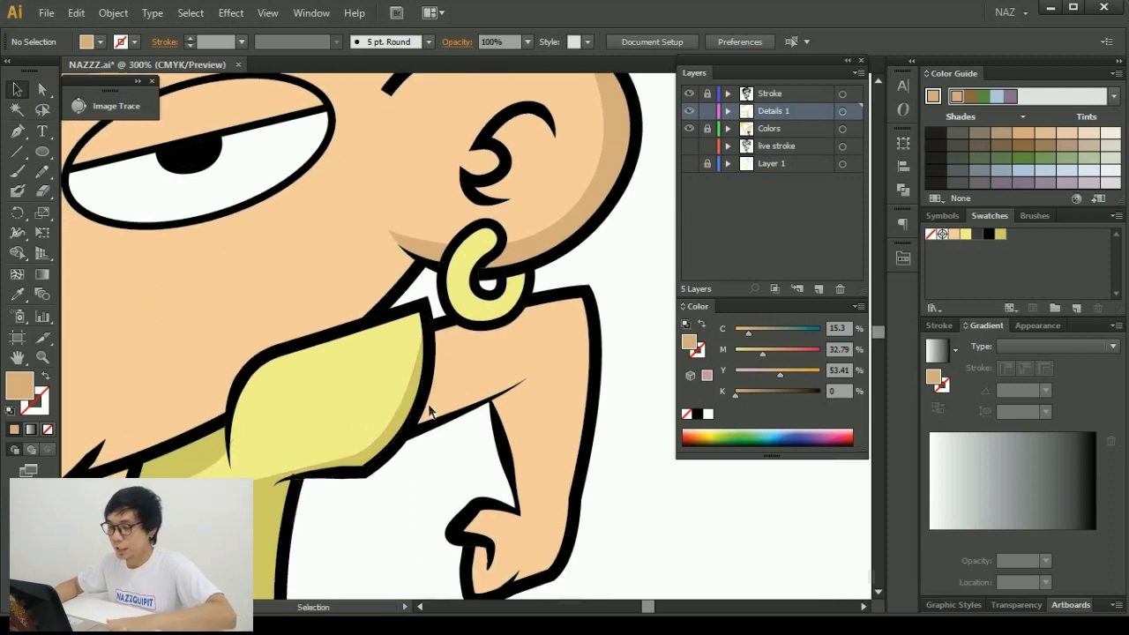
Trace the arm shadow from the upper arm down the outer edge to the wrist.
key("p")
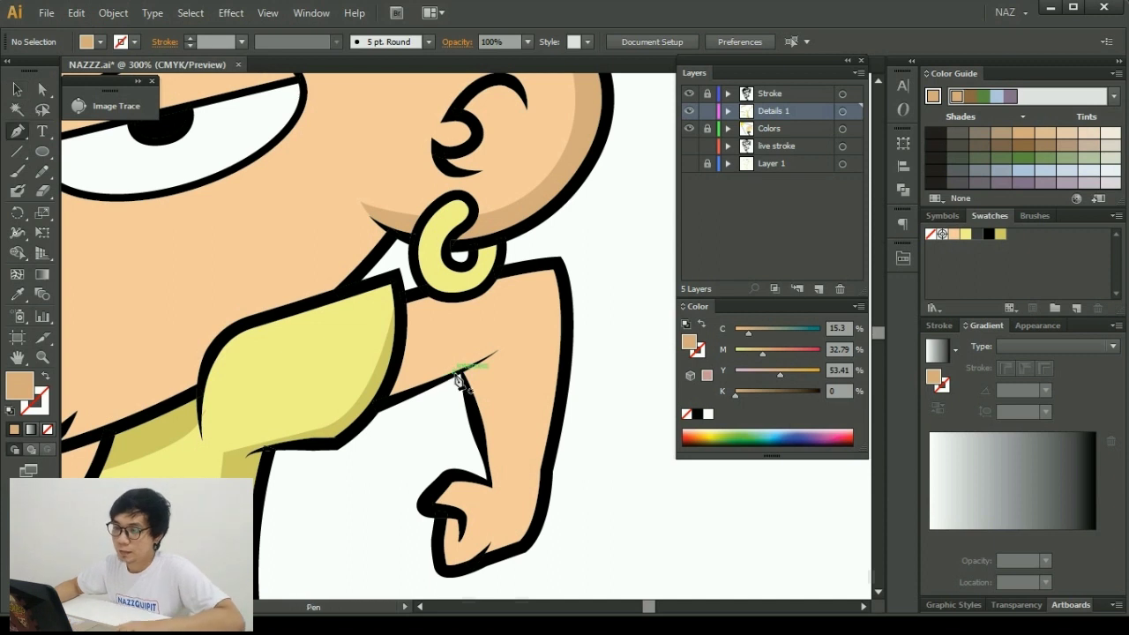
left_click(391, 373)
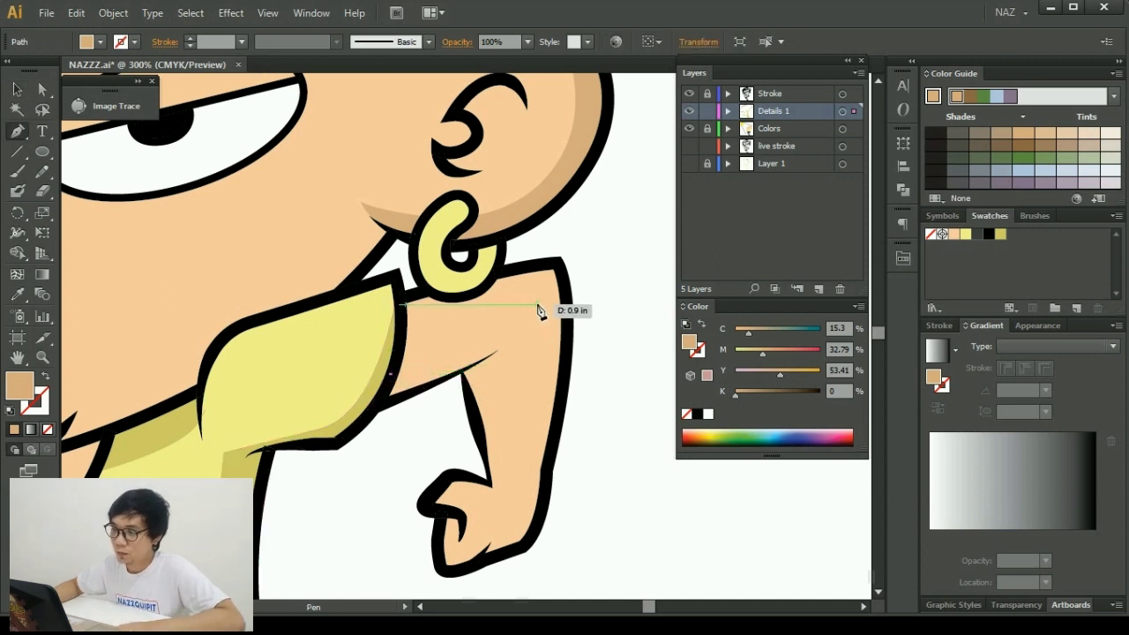
left_click_drag(531, 305, 568, 277)
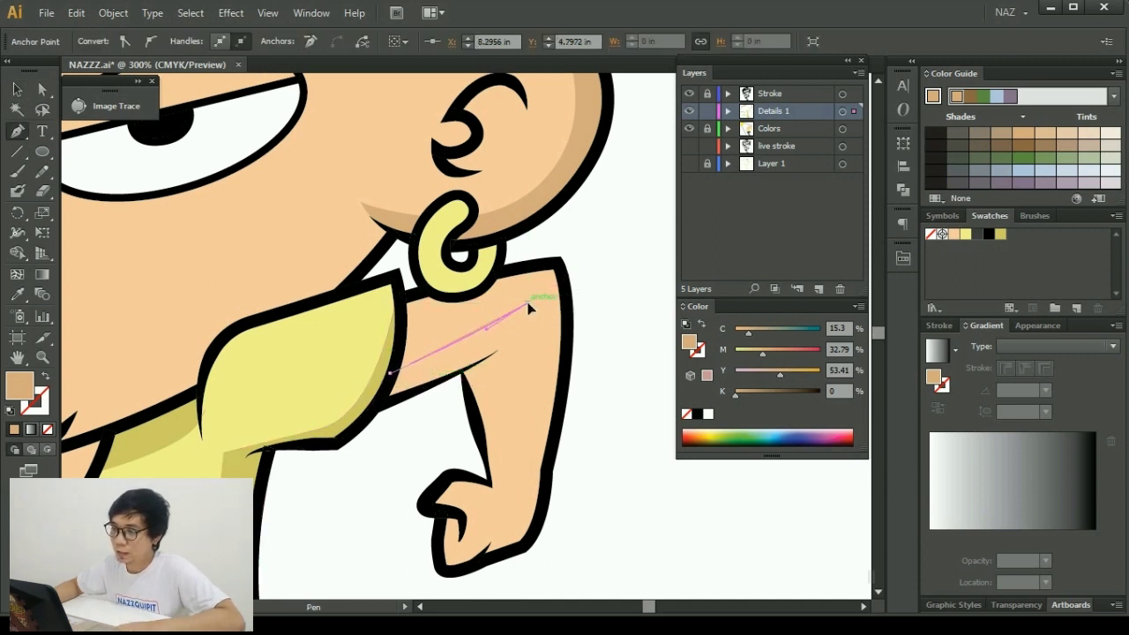
left_click(564, 314)
left_click(562, 415)
left_click_drag(545, 463, 529, 393)
left_click(526, 408)
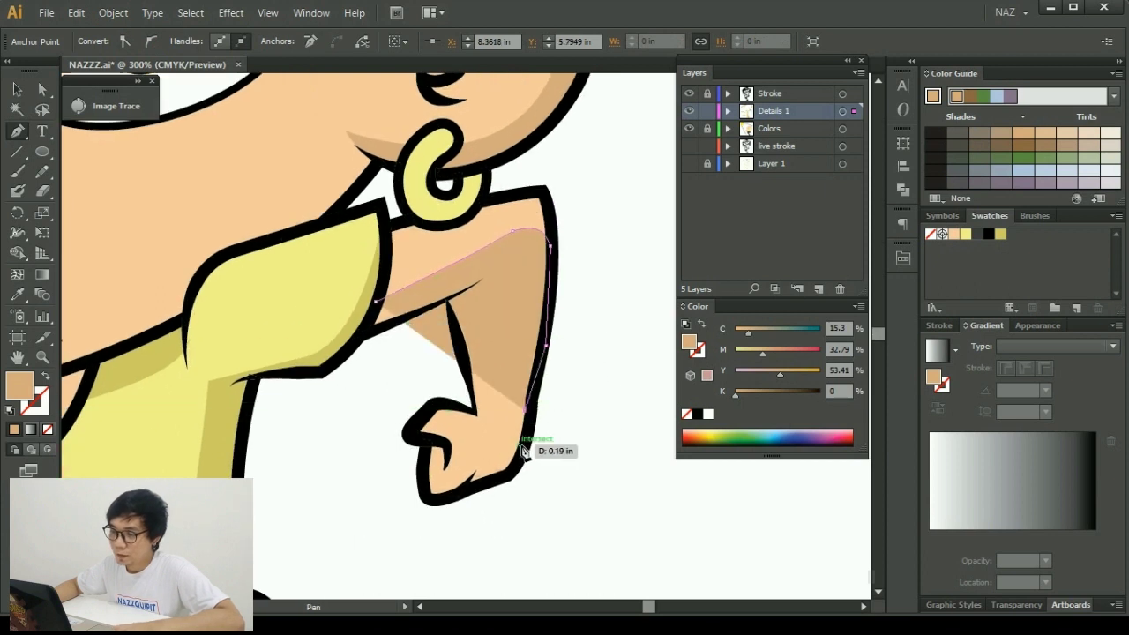
left_click(513, 467)
left_click(493, 477)
left_click(460, 495)
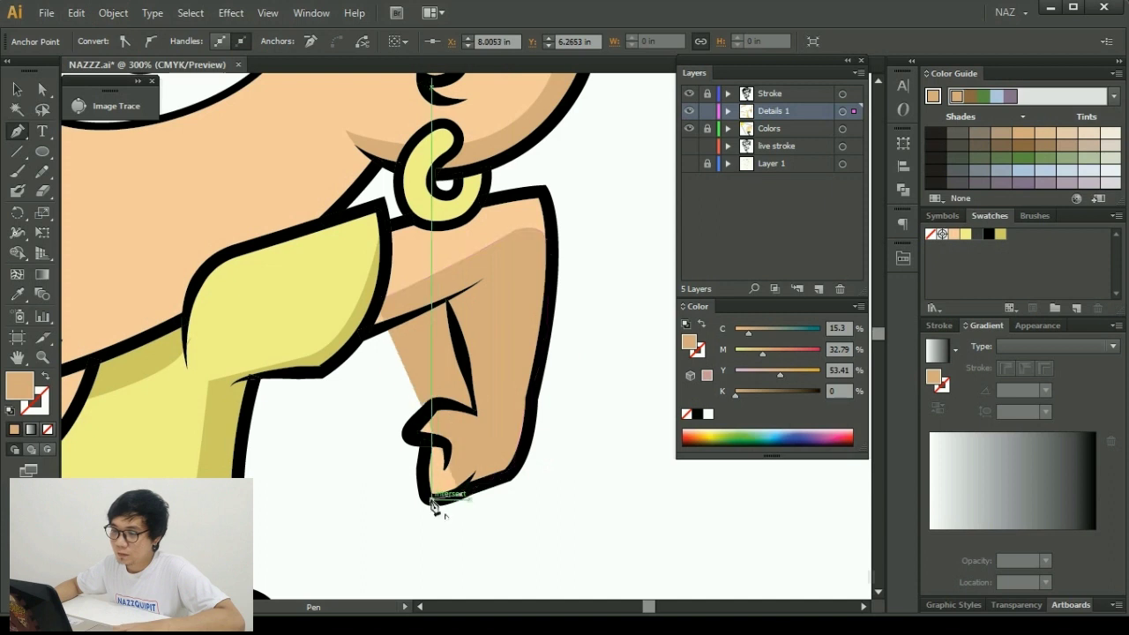
Continue the shadow around the knuckle and back up the forearm to close it, then deselect.
left_click(432, 499)
left_click(418, 444)
left_click(431, 408)
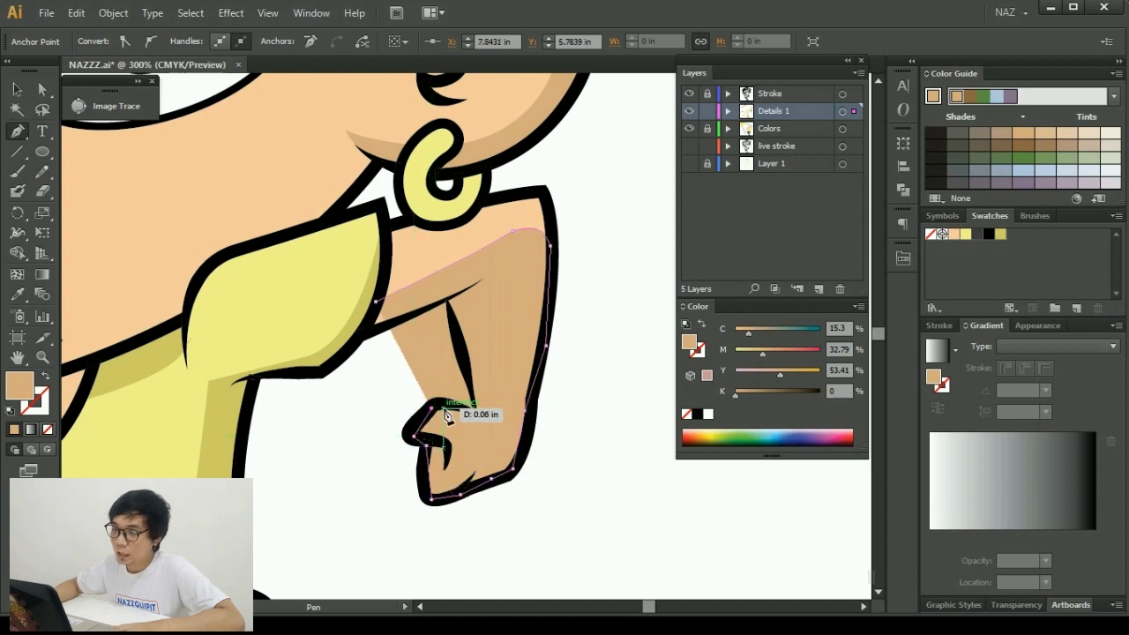
left_click(475, 412)
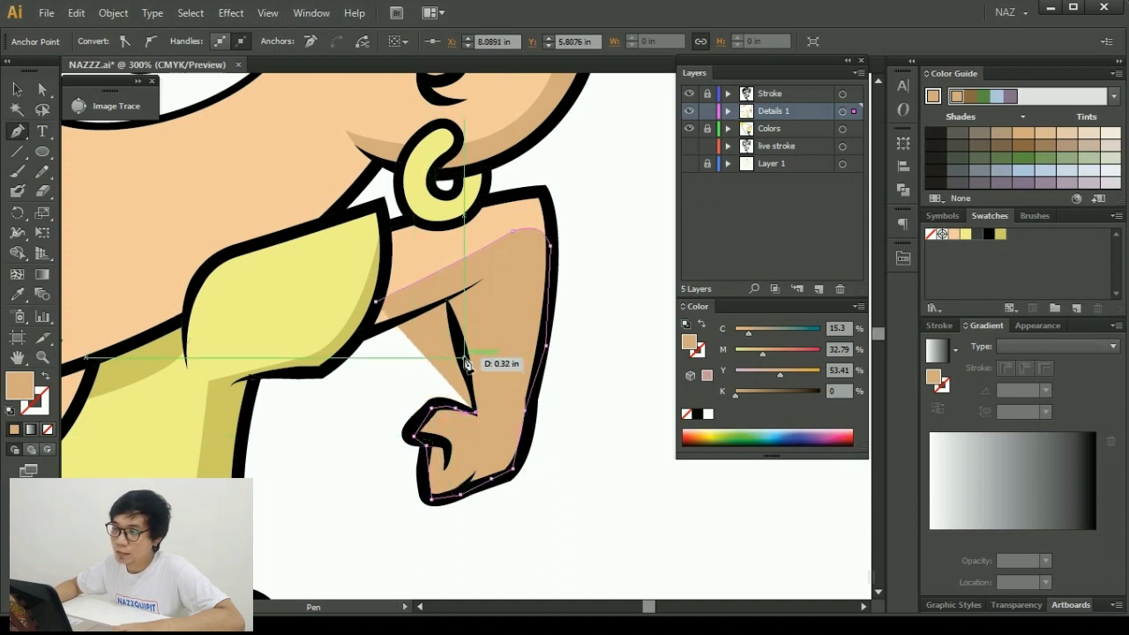
left_click(464, 358)
left_click(448, 301)
left_click(375, 301)
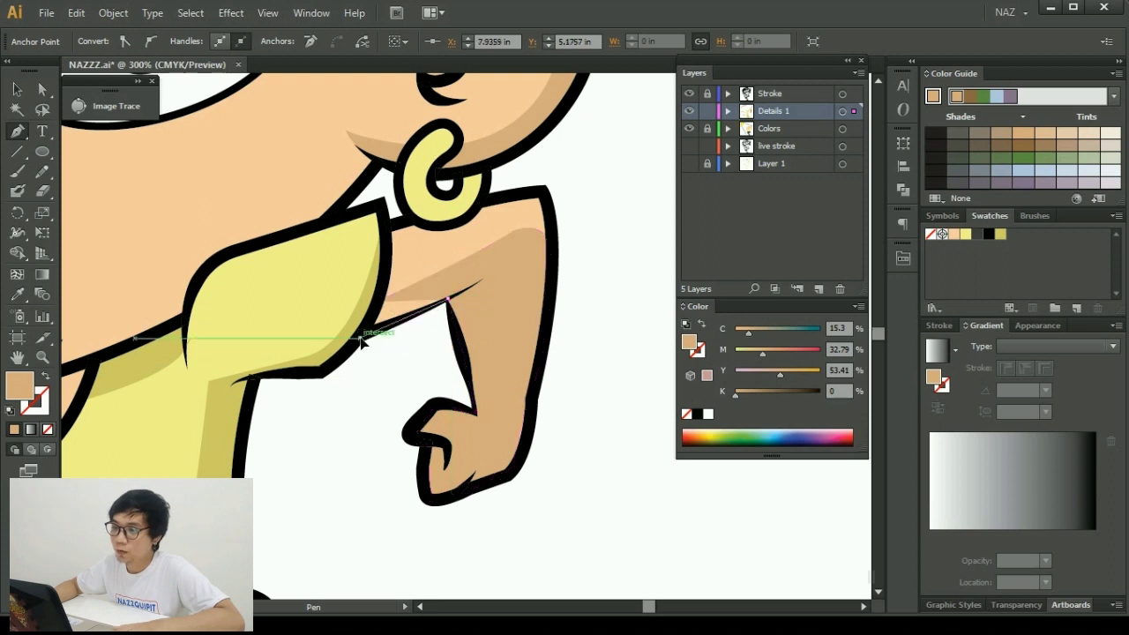
key("v")
key("ctrl+shift+a")
key("ctrl+0")
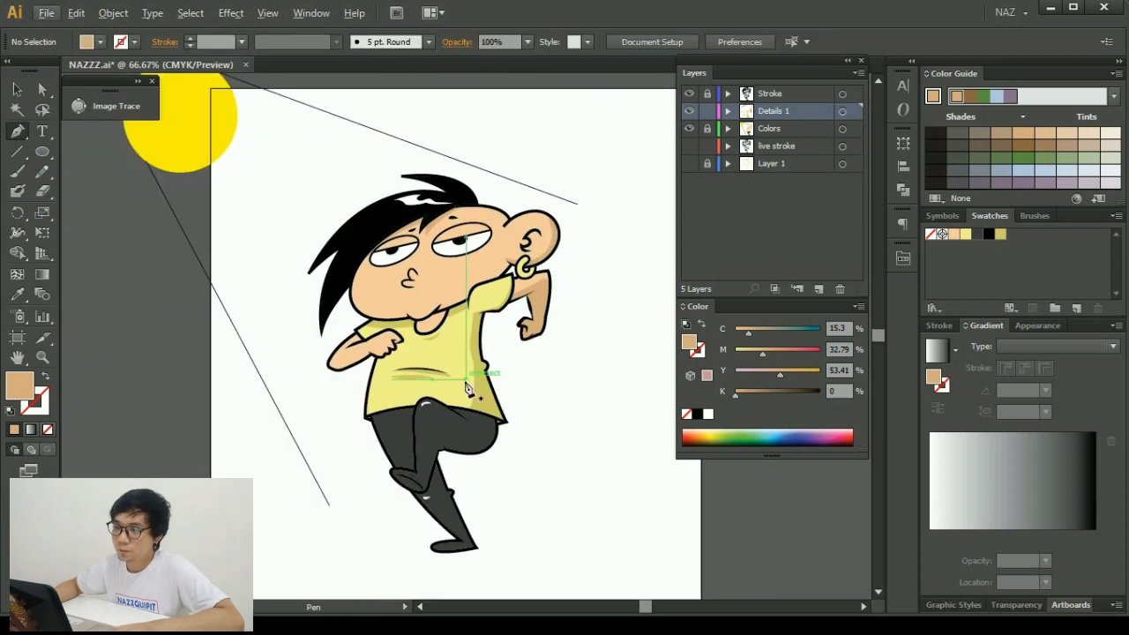
key("ctrl+1")
Pen-draw a closed shadow shape on the shirt just beneath the left fist.
scroll(370, 371, "up", 1)
scroll(365, 365, "up", 1)
scroll(389, 402, "up", 1)
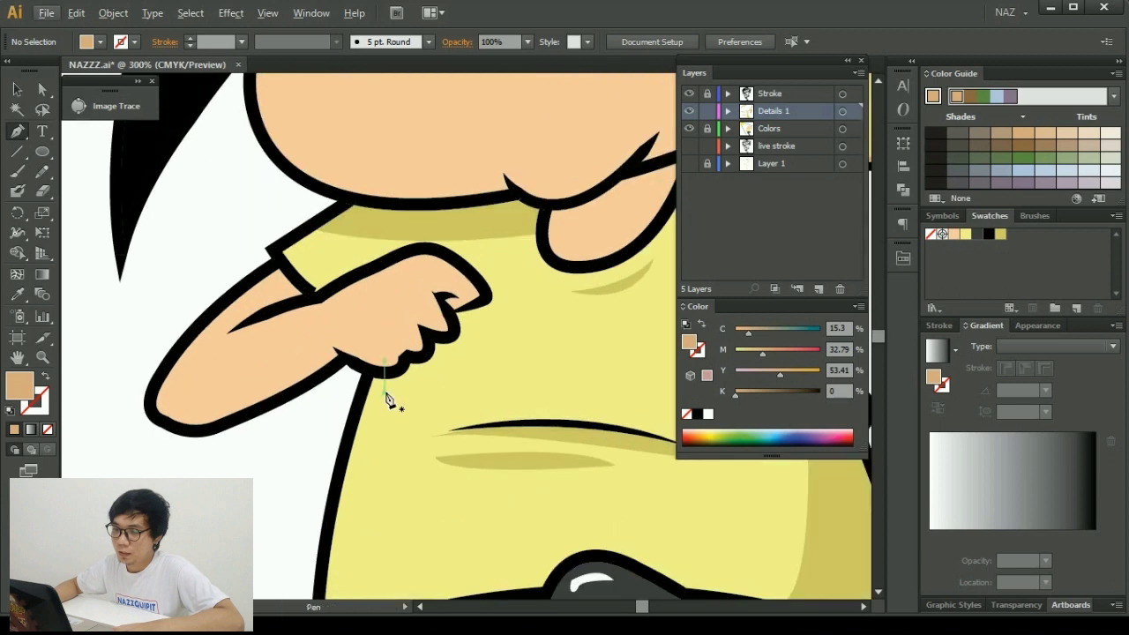
left_click(353, 430)
left_click_drag(406, 418, 457, 393)
left_click(496, 362)
mouse_move(510, 328)
left_mouse_down()
mouse_move(504, 303)
mouse_move(458, 342)
mouse_move(371, 377)
mouse_move(349, 435)
left_mouse_up()
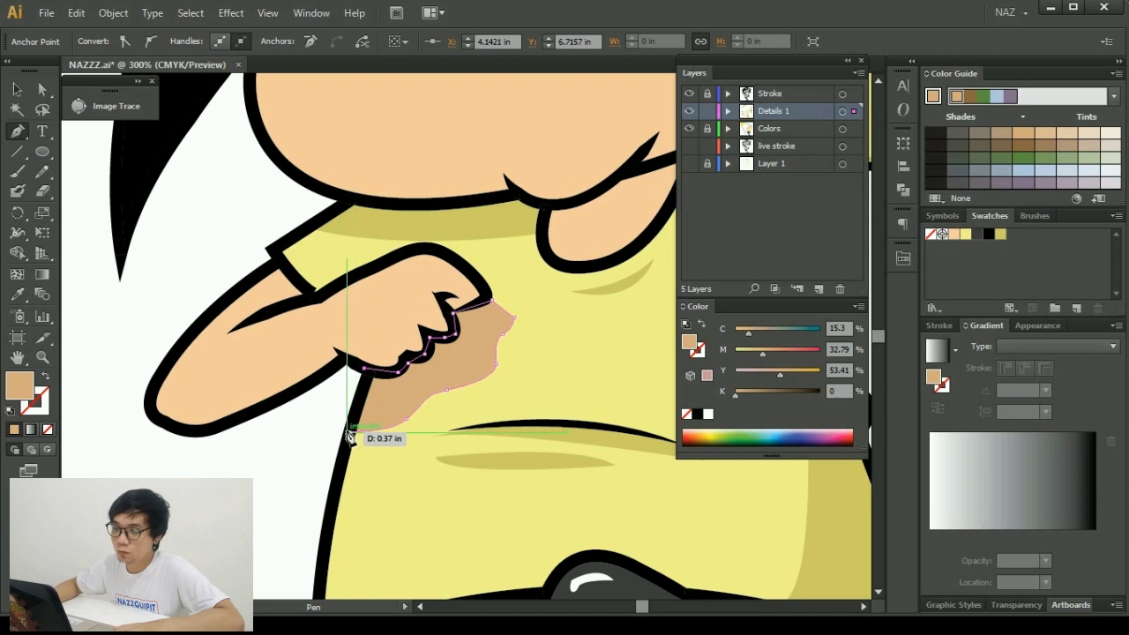
left_click(352, 434)
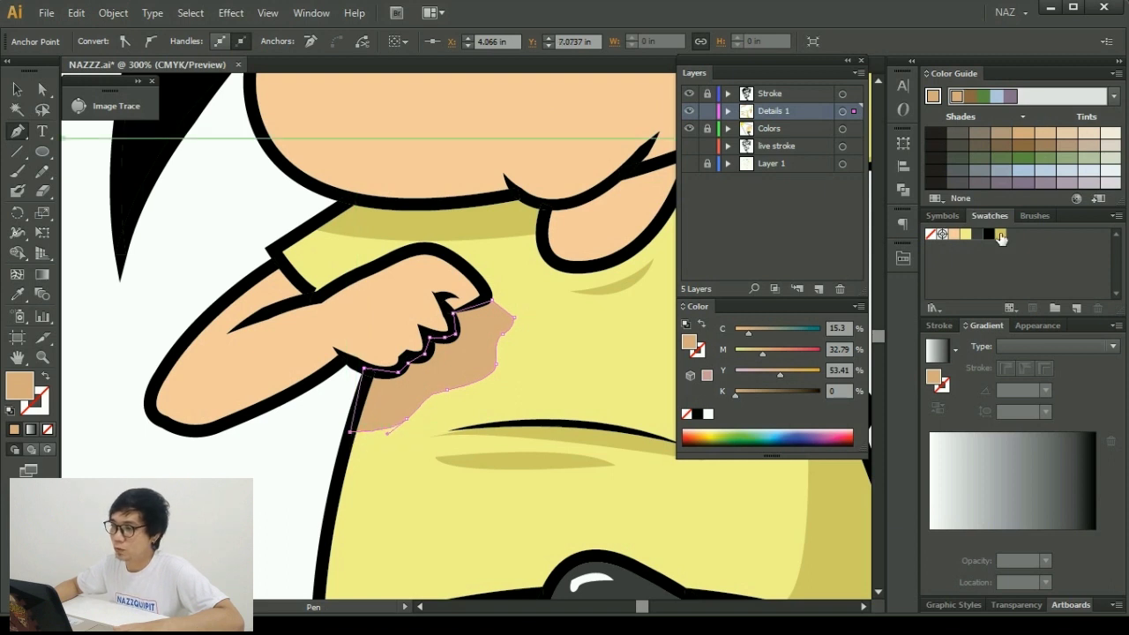
Fill the shirt shadow with the darker khaki-yellow swatch.
left_click(1001, 236)
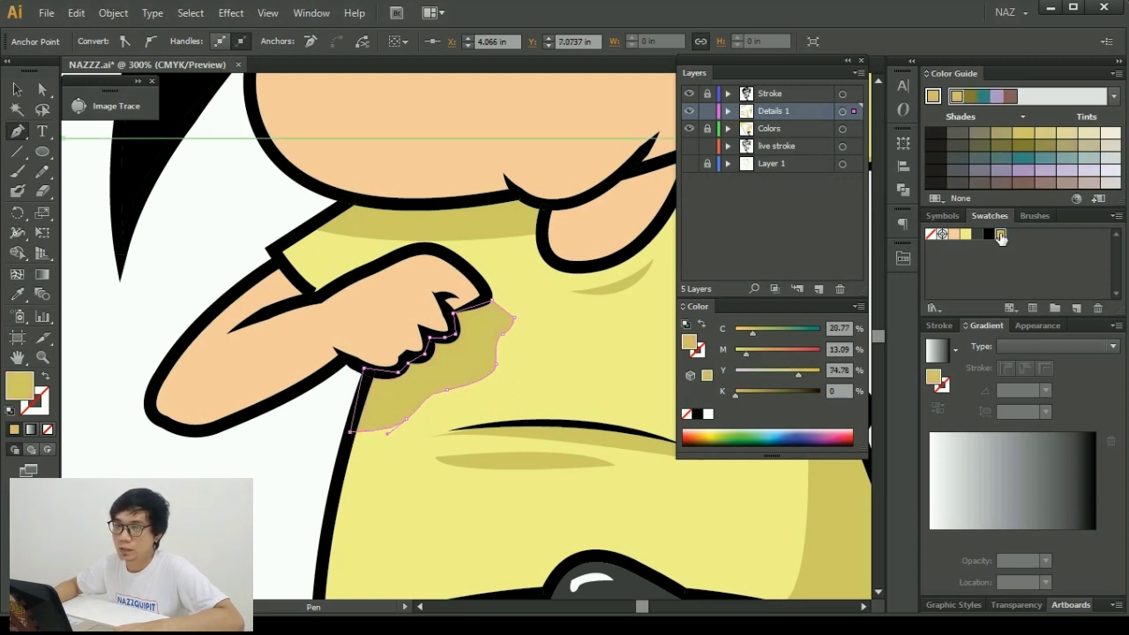
left_click(16, 89)
scroll(512, 360, "down", 1)
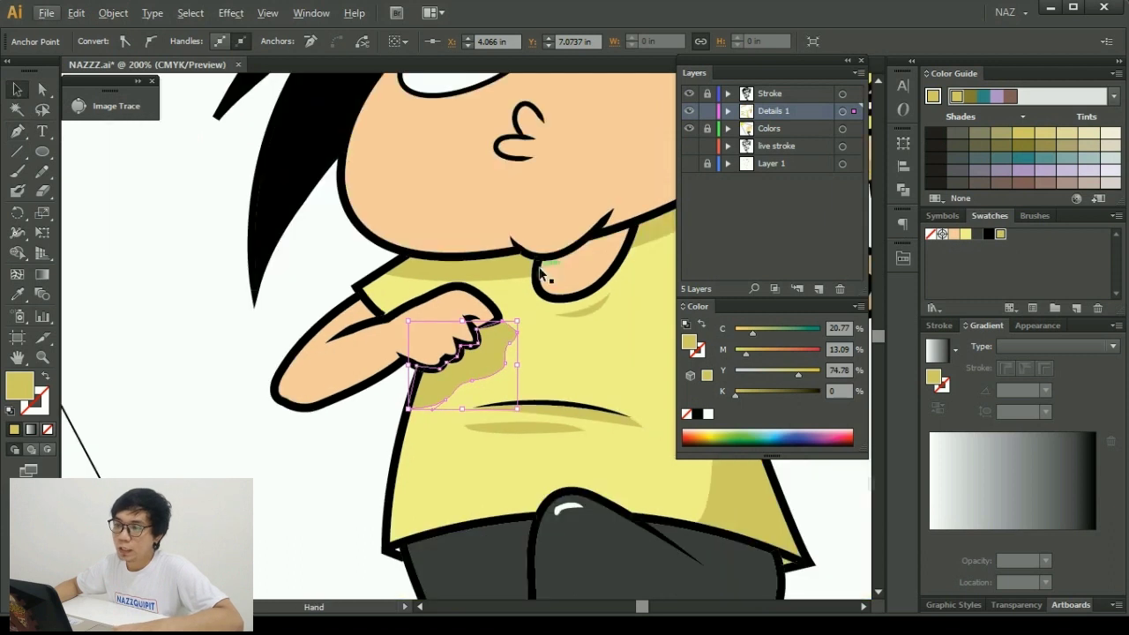
left_click_drag(494, 256, 292, 454)
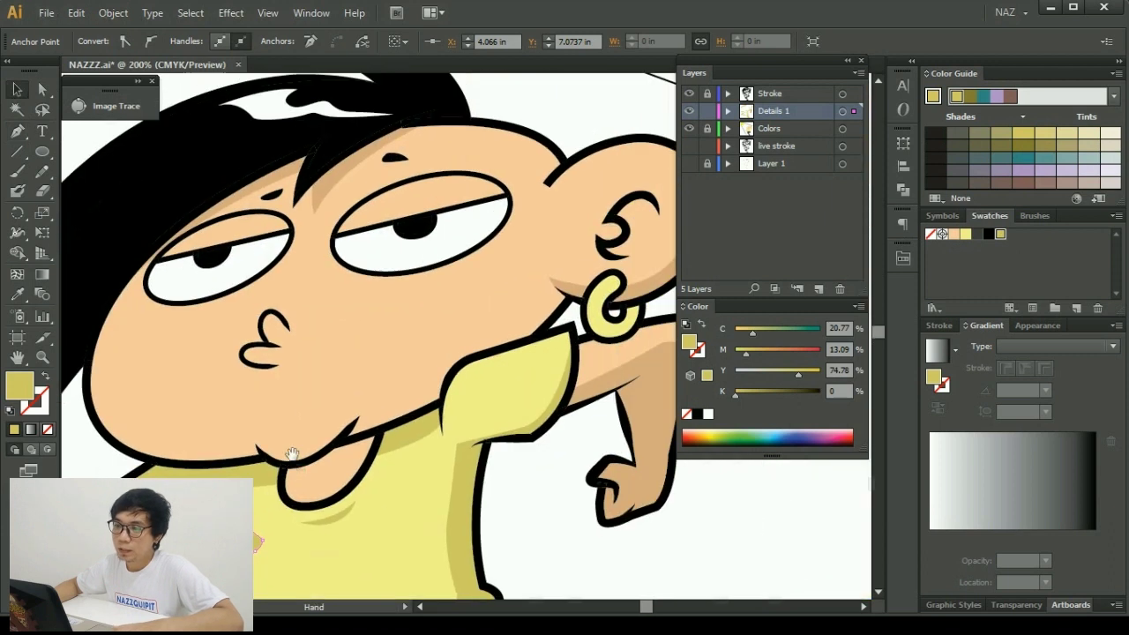
Save the eyebrow shadow's skin tan as a new swatch in the Swatches panel.
left_click(343, 162)
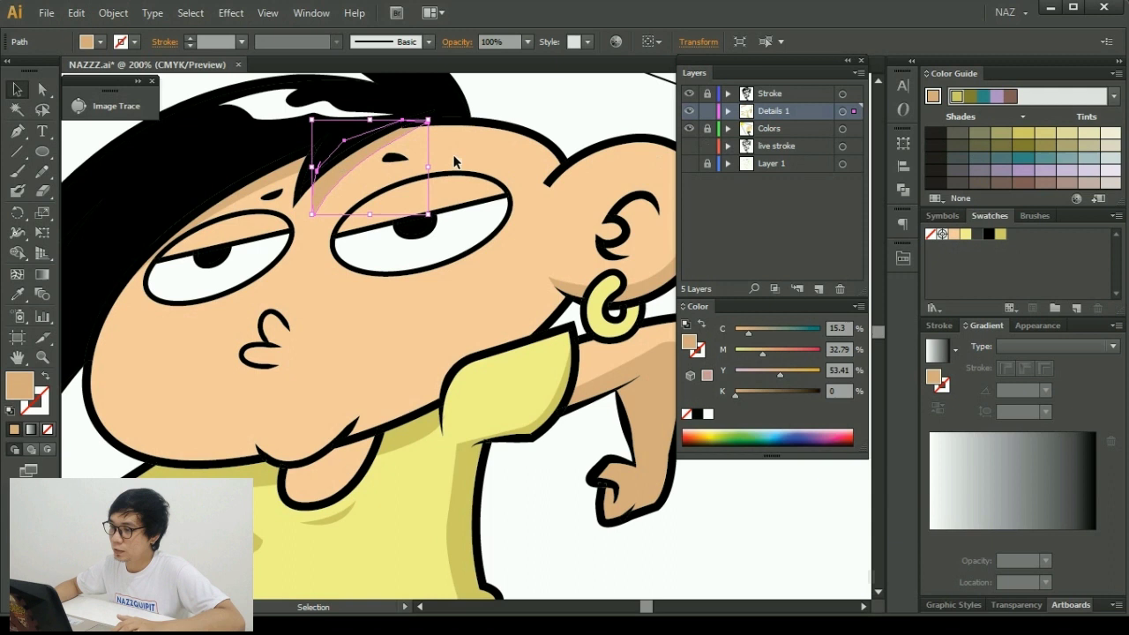
mouse_move(708, 337)
left_mouse_down()
mouse_move(991, 271)
mouse_move(1032, 246)
left_mouse_up()
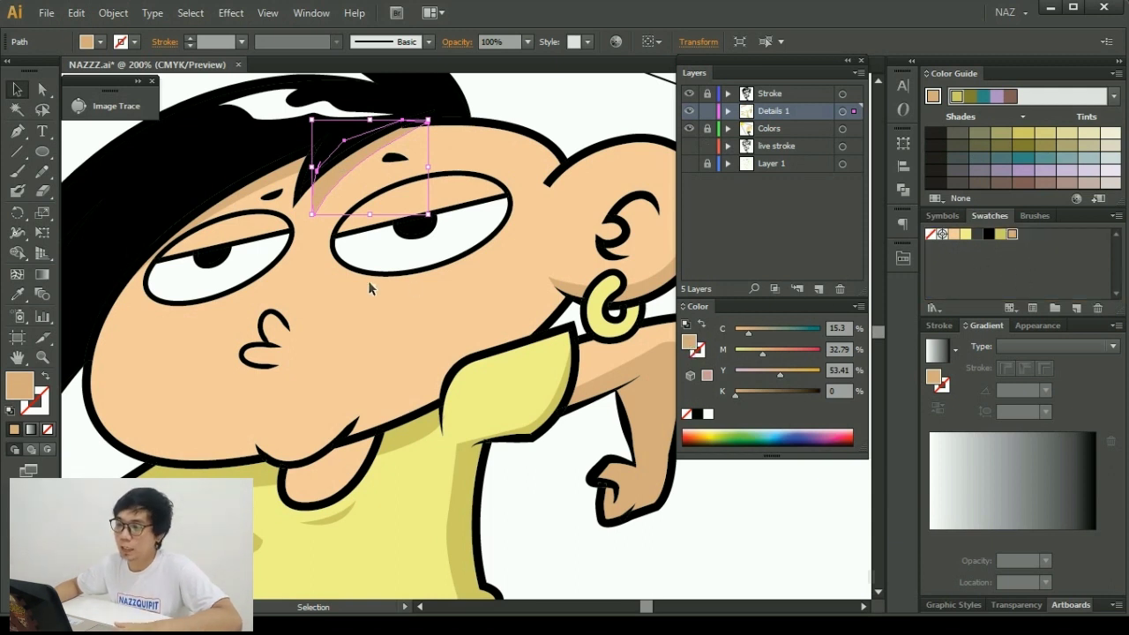
scroll(220, 383, "down", 2)
scroll(220, 383, "left", 2)
scroll(429, 307, "left", 4)
scroll(428, 307, "down", 1)
Draw a closed tan shadow along the underside of the left forearm and around the fist.
key("p")
scroll(422, 363, "up", 1)
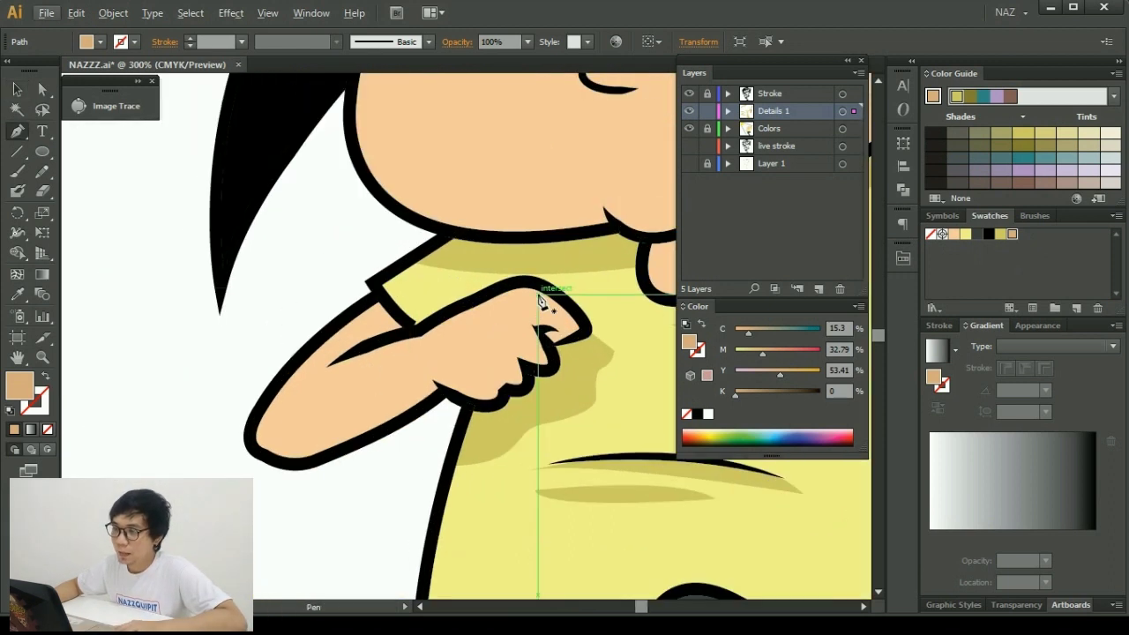
left_click(511, 308)
left_click(497, 338)
left_click_drag(477, 349, 460, 369)
mouse_move(438, 385)
left_mouse_down()
mouse_move(403, 383)
mouse_move(285, 441)
mouse_move(228, 438)
left_mouse_up()
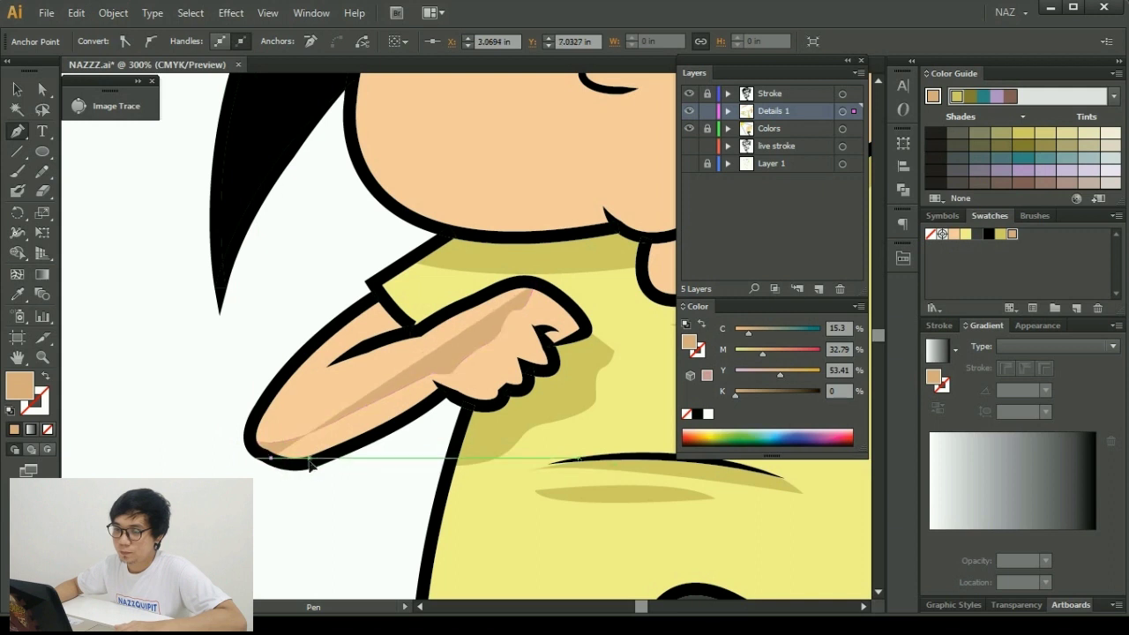
left_click(309, 457)
left_click_drag(377, 441, 383, 448)
mouse_move(448, 395)
left_mouse_down()
mouse_move(470, 413)
mouse_move(565, 367)
mouse_move(588, 331)
left_mouse_up()
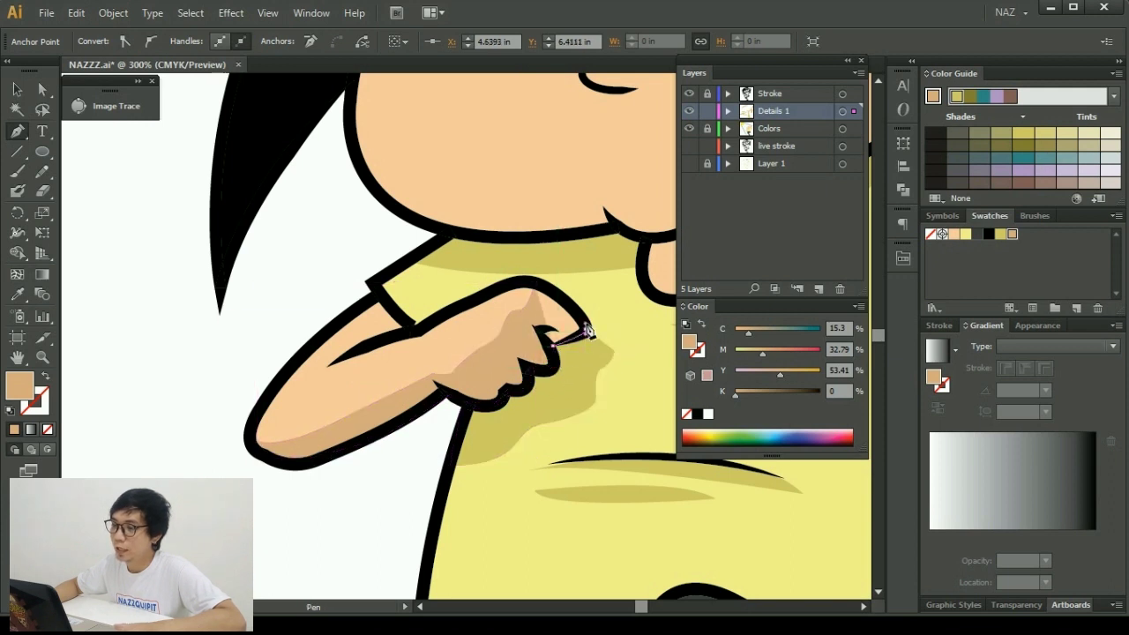
left_click_drag(536, 284, 544, 291)
left_click(534, 285)
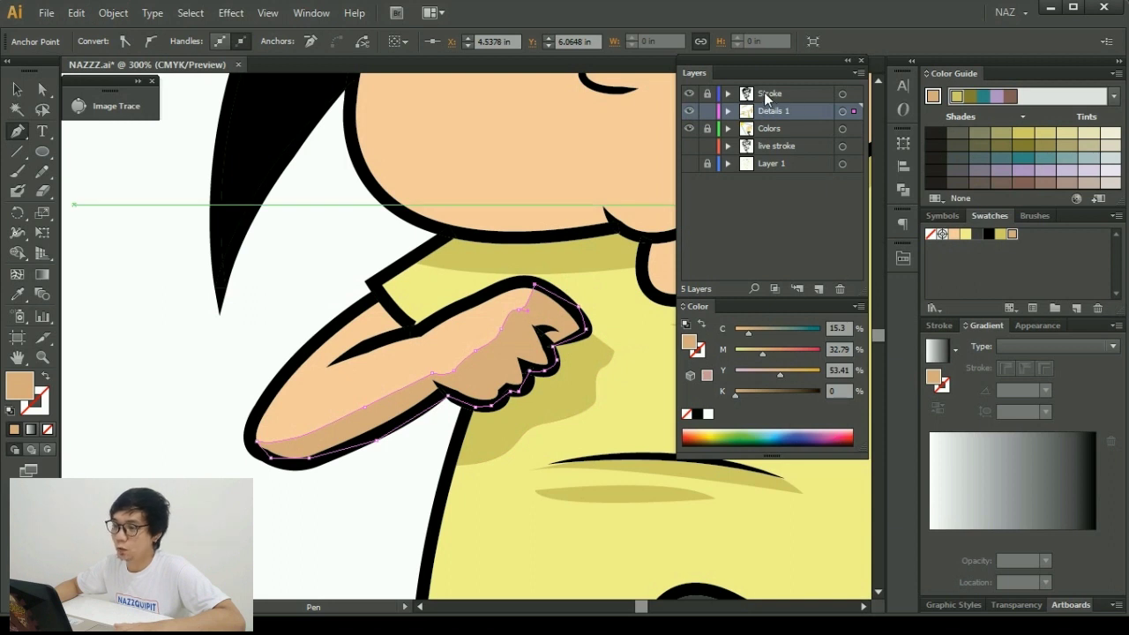
left_click(17, 89)
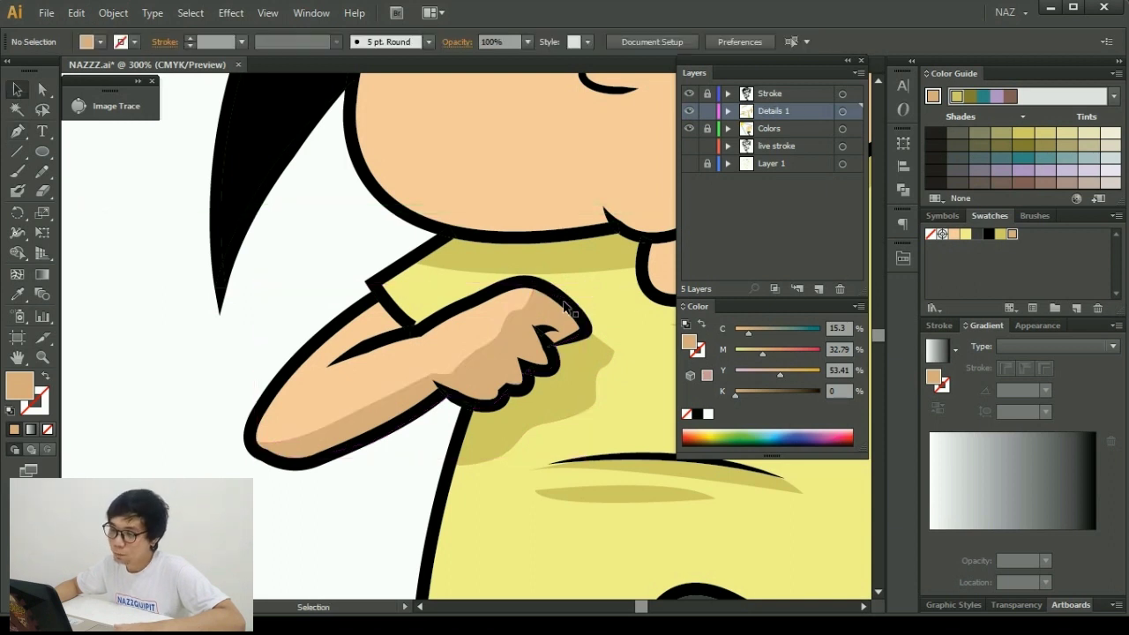
scroll(531, 311, "up", 2)
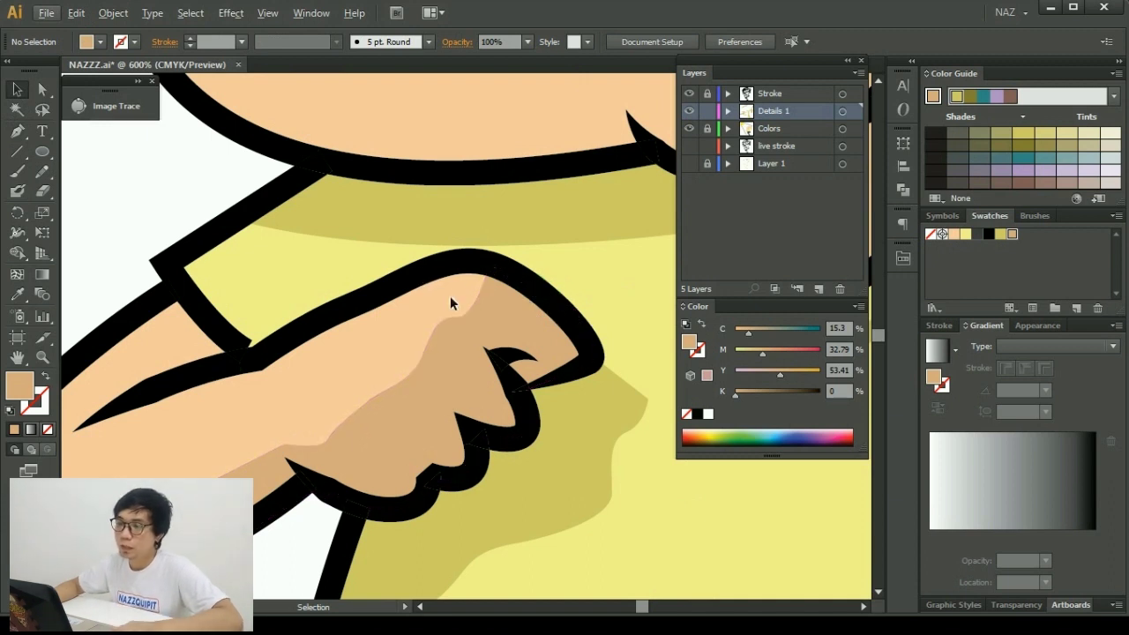
scroll(448, 266, "down", 3)
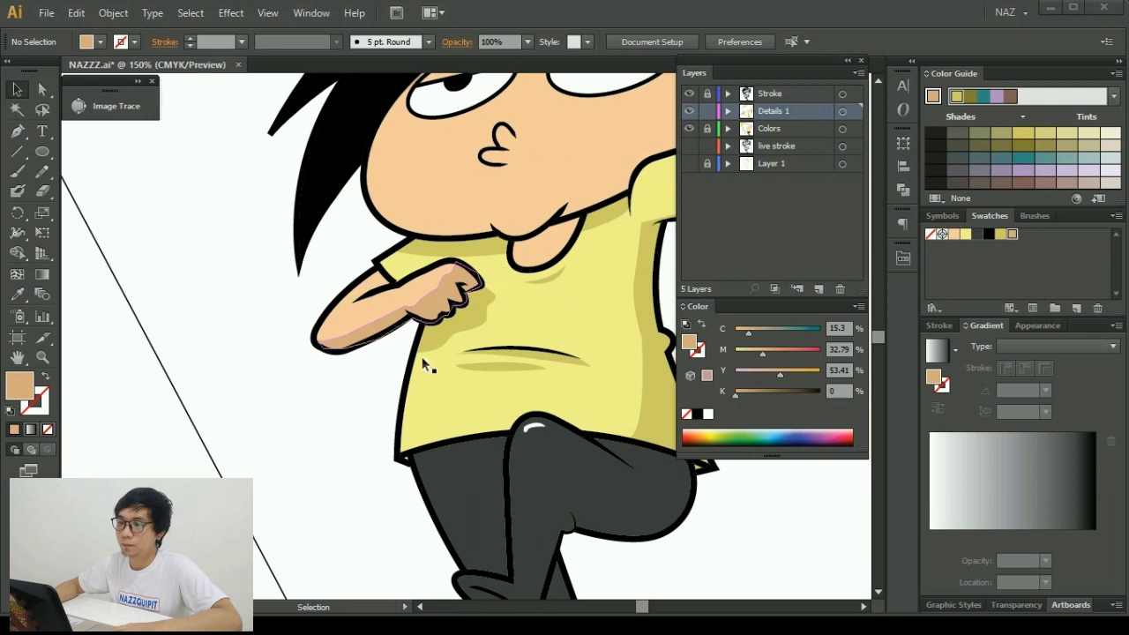
Start the chin shadow path under the chin and extend it along the jaw.
scroll(531, 480, "down", 2)
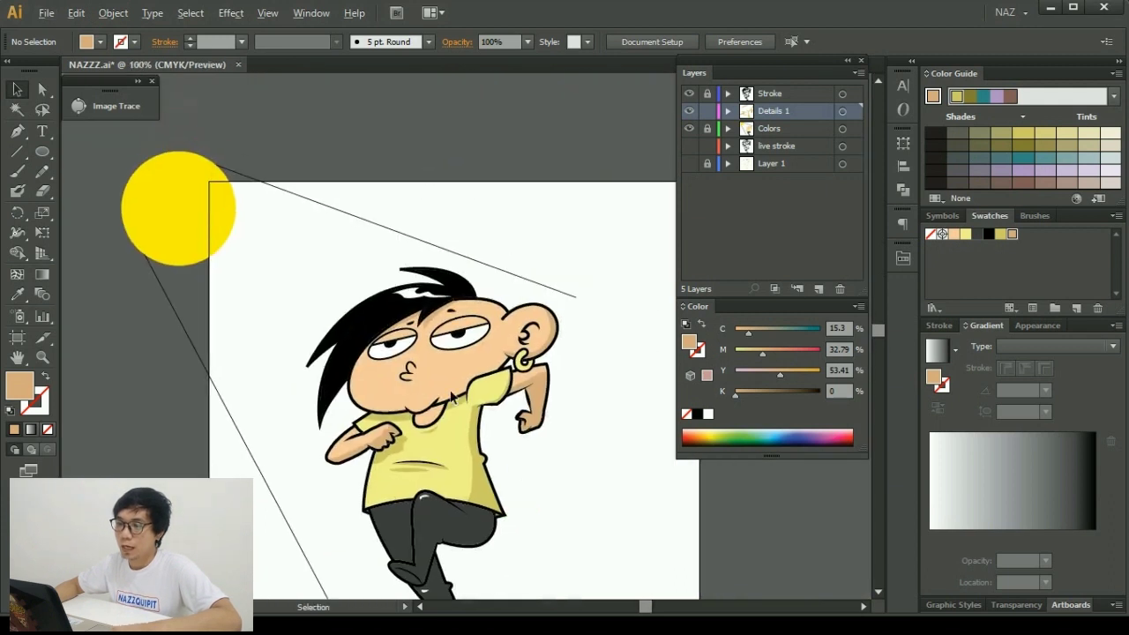
scroll(385, 384, "up", 5)
key("p")
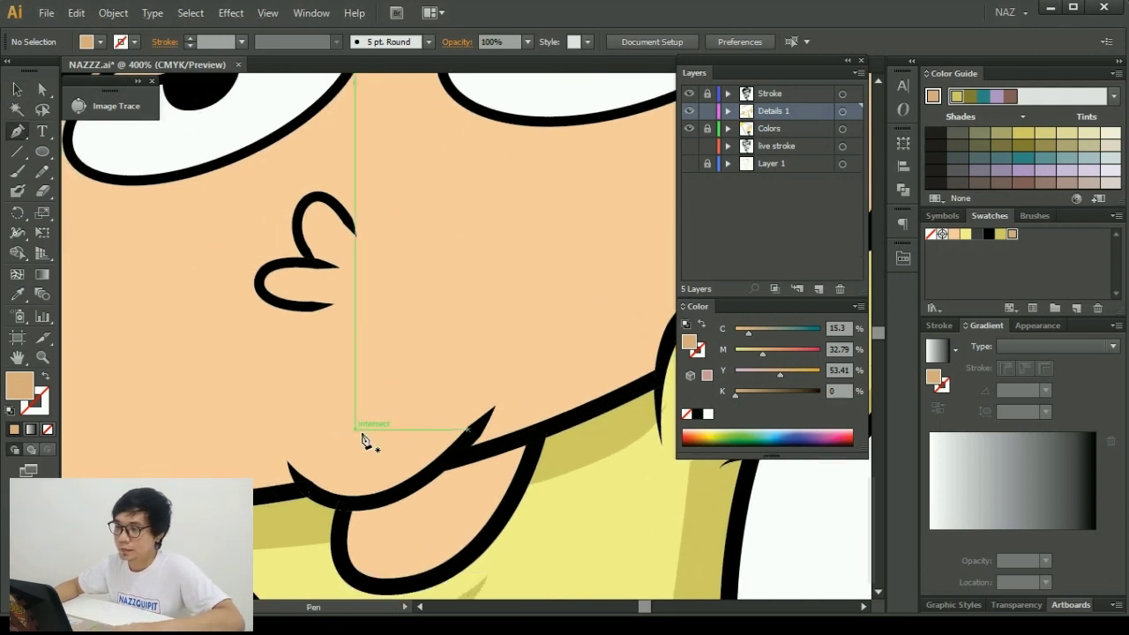
left_click(668, 353)
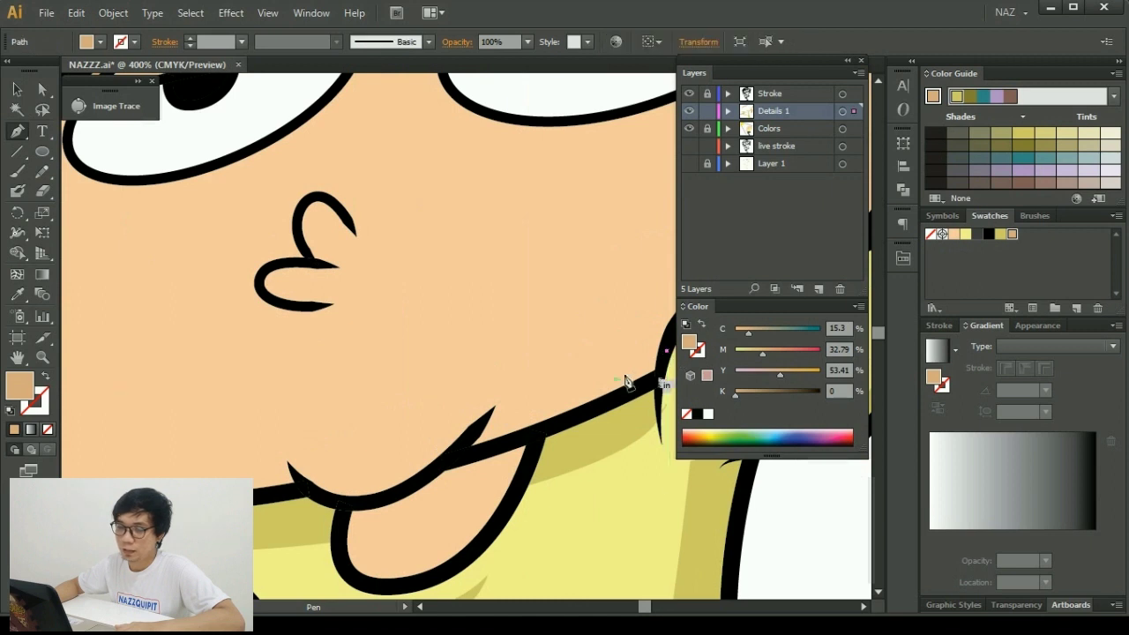
left_click(520, 412)
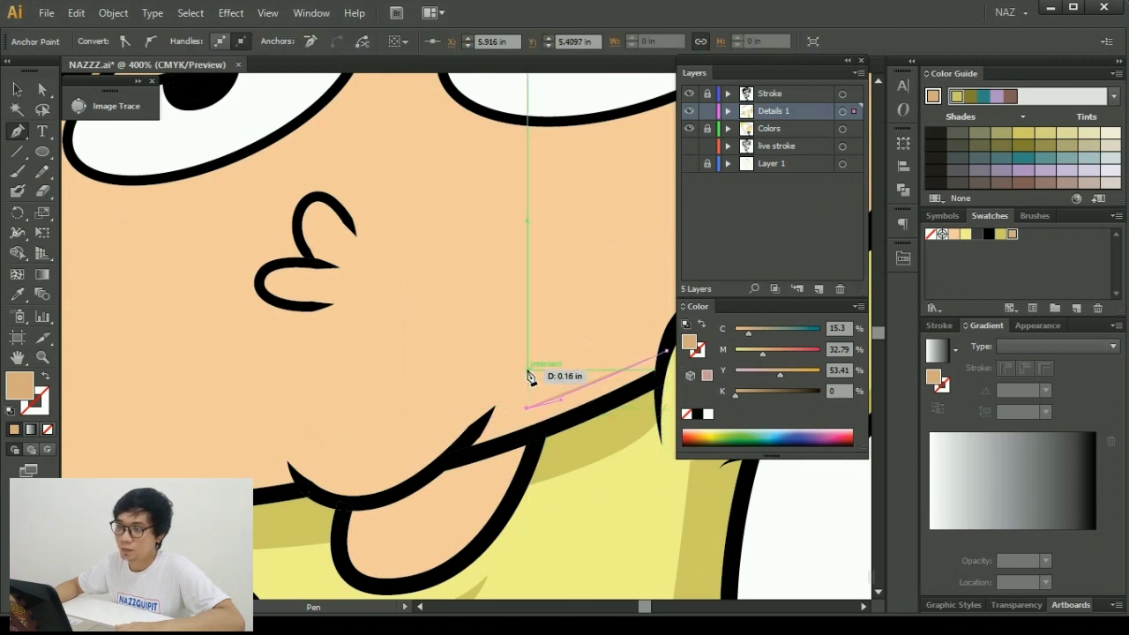
left_click(526, 370)
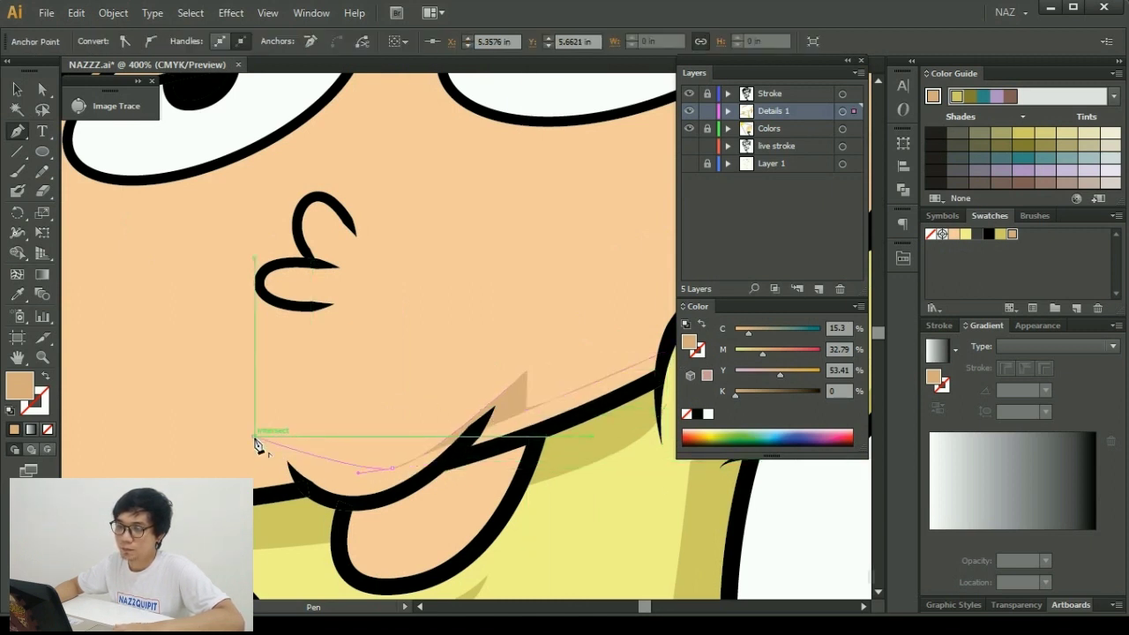
left_click(255, 440)
left_click_drag(265, 481, 374, 450)
left_click(375, 443)
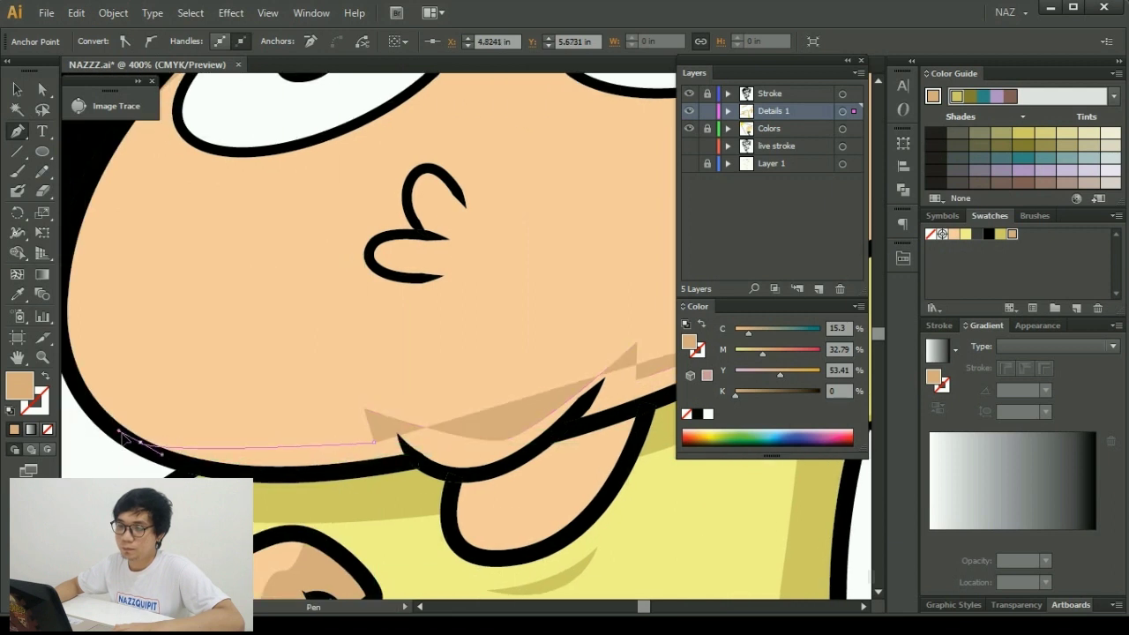
Curve the chin shadow's lower edge around the chin to the neck line, then deselect.
left_click_drag(142, 443, 321, 474)
left_click(469, 476)
left_click_drag(556, 468, 424, 468)
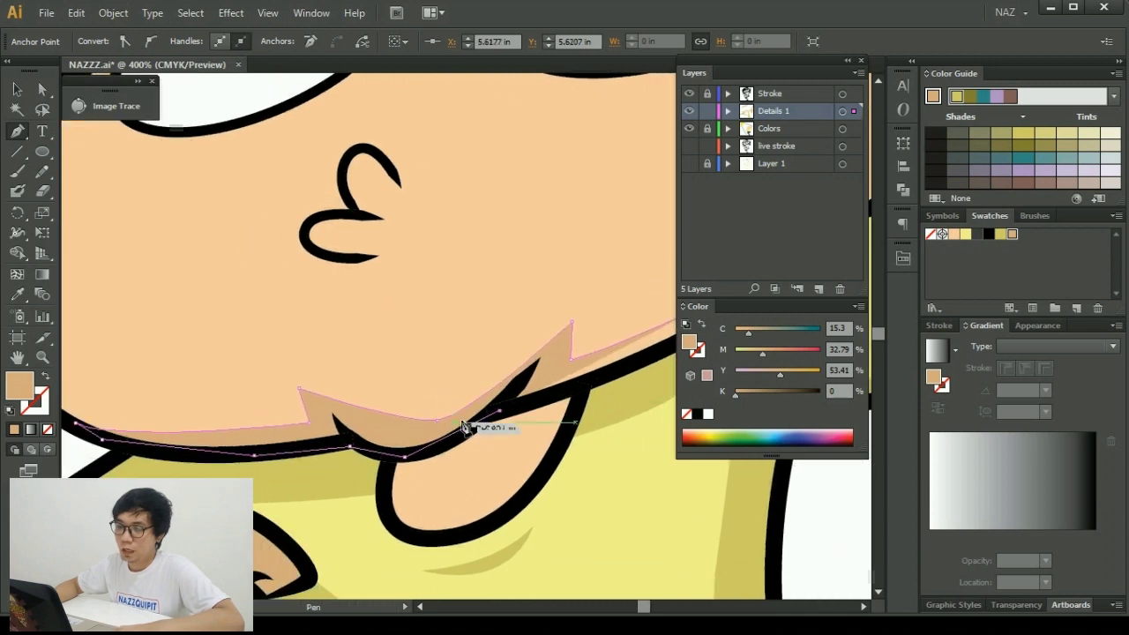
mouse_move(390, 464)
left_mouse_down()
mouse_move(389, 481)
mouse_move(390, 465)
left_mouse_up()
left_click(386, 491)
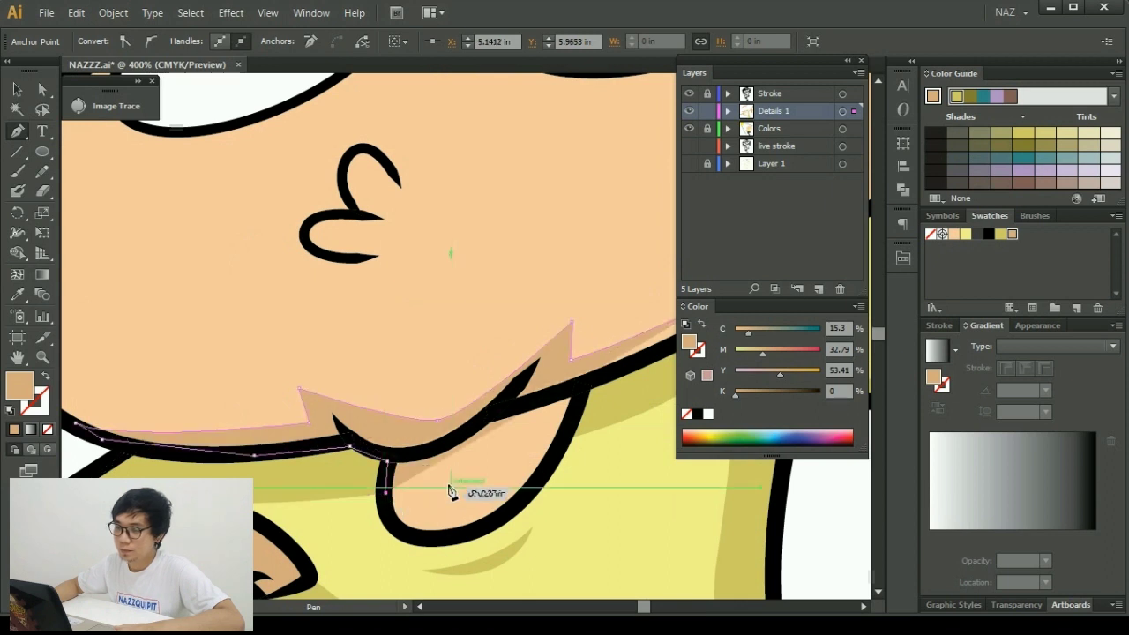
mouse_move(561, 441)
left_mouse_down()
mouse_move(577, 390)
mouse_move(300, 455)
mouse_move(309, 432)
left_mouse_up()
scroll(309, 430, "down", 2)
scroll(309, 430, "down", 1)
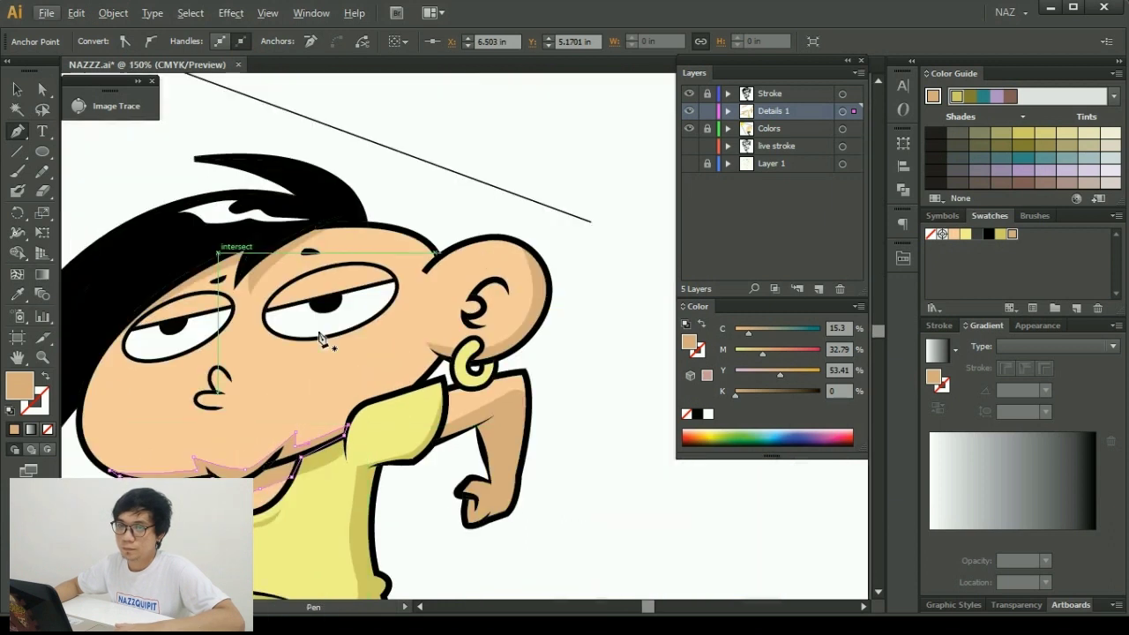
left_click(20, 89)
left_click(496, 140)
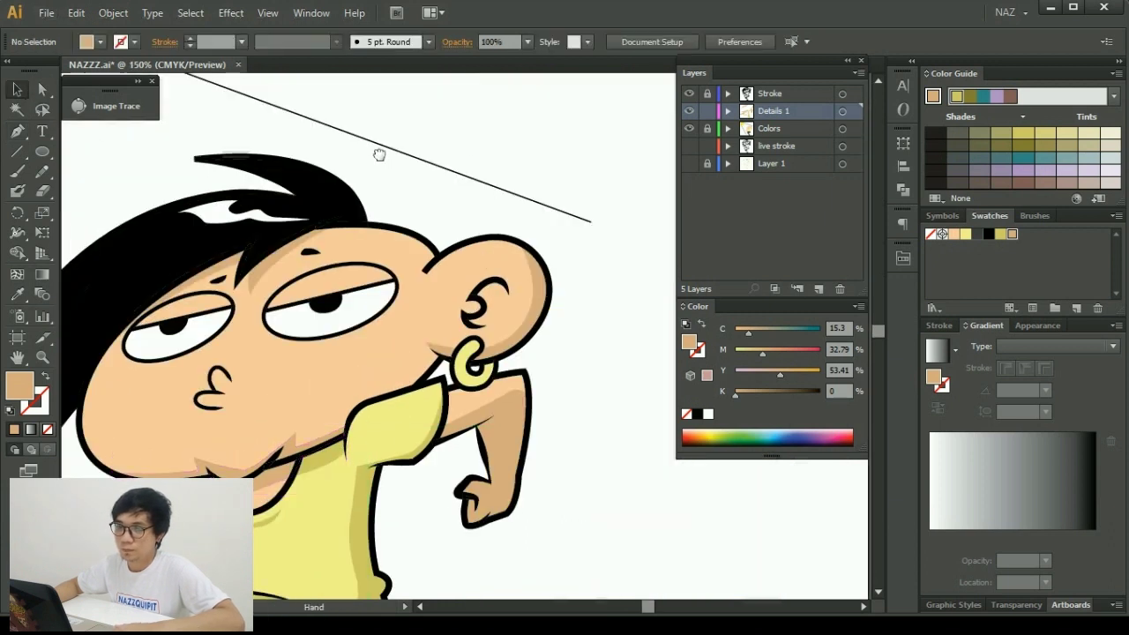
scroll(300, 276, "left", 3)
scroll(294, 434, "up", 2)
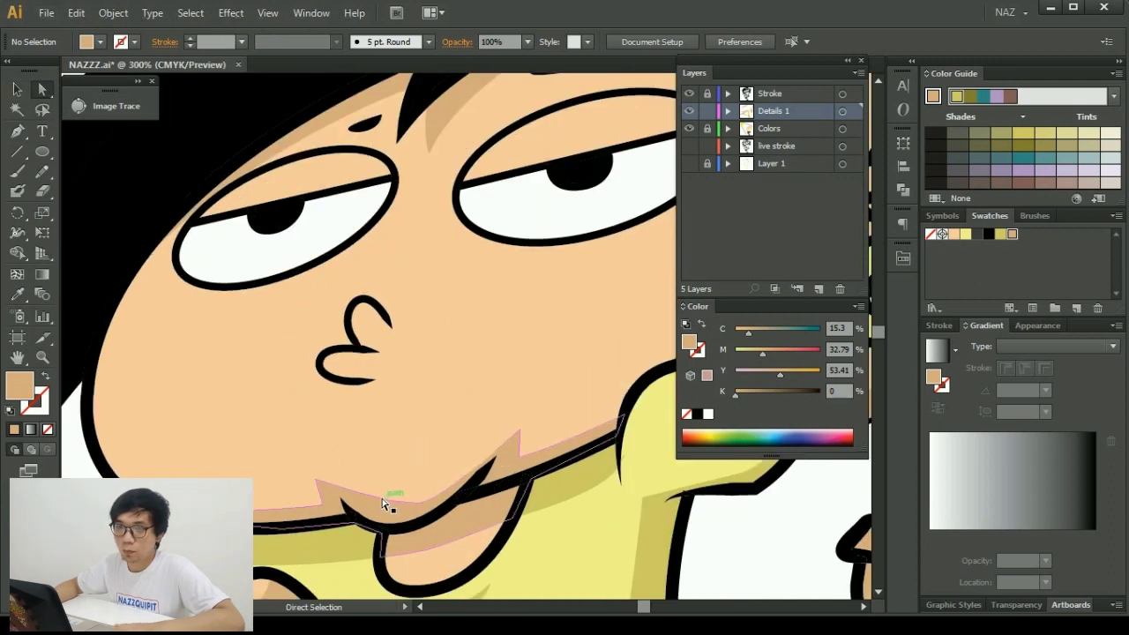
Drag the chin shadow's lower anchor onto the black neck outline, then deselect.
left_click_drag(204, 328, 249, 289)
left_click(42, 92)
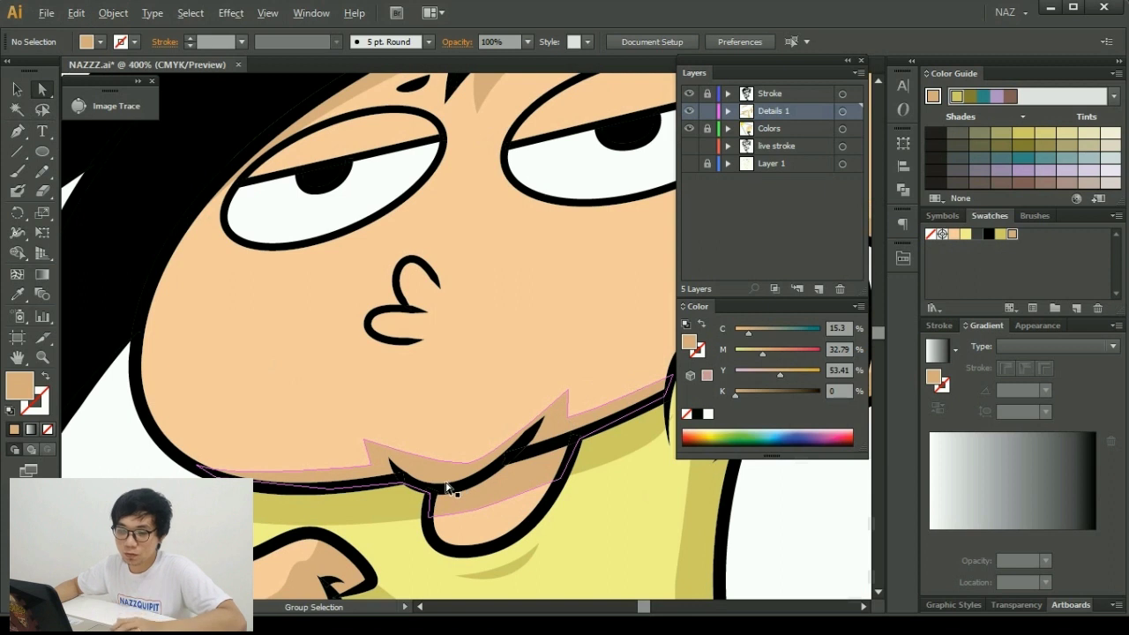
scroll(437, 487, "up", 1)
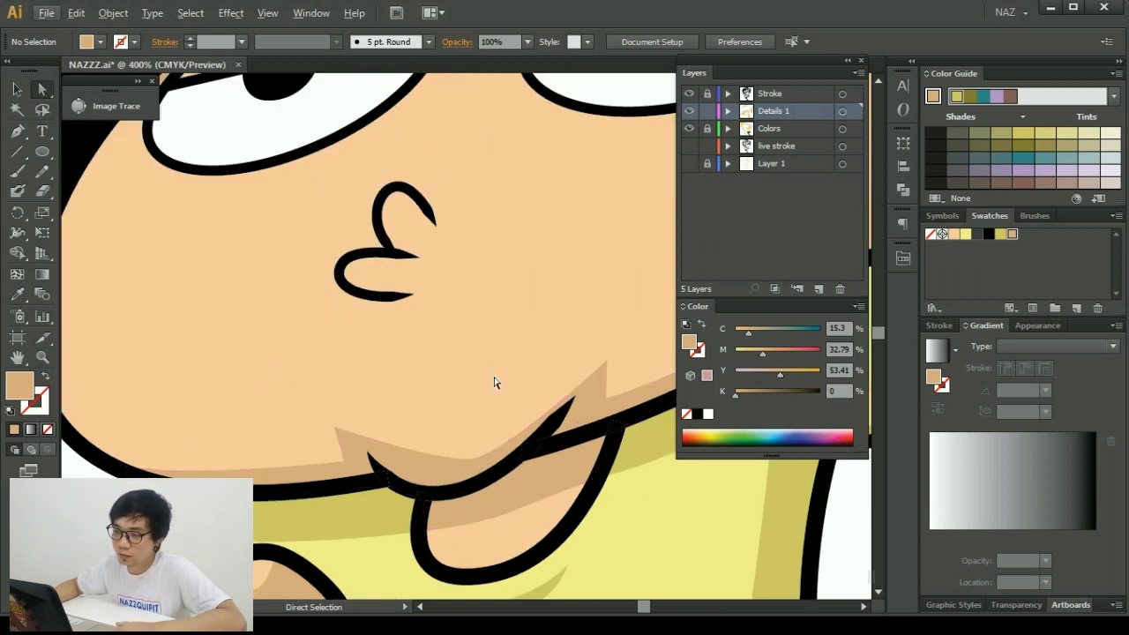
left_click(471, 463)
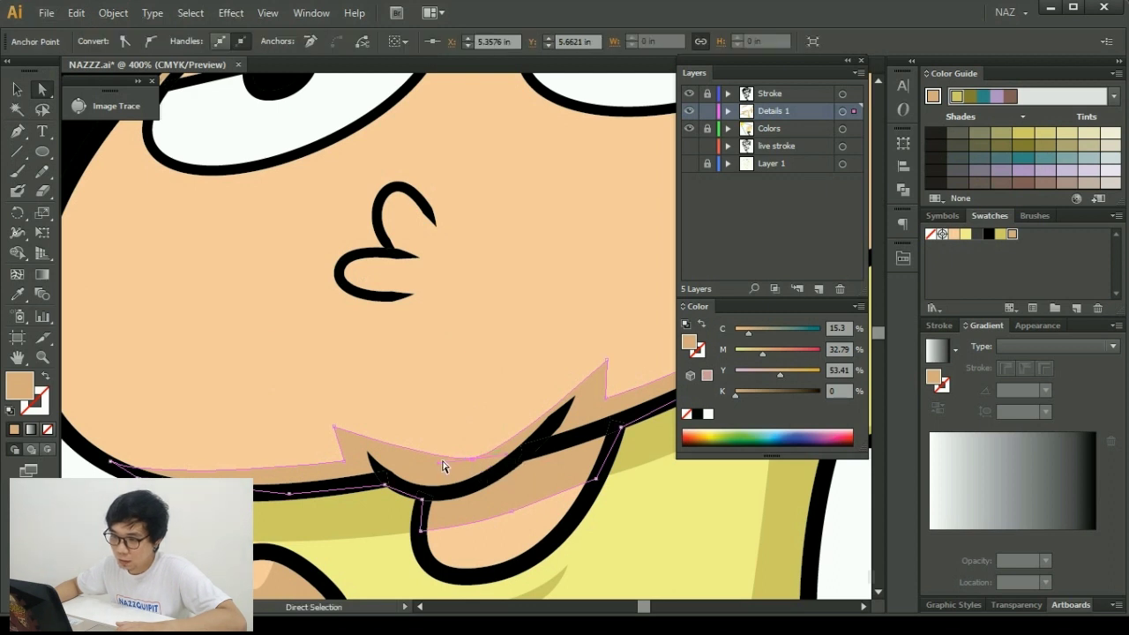
left_click_drag(441, 468, 406, 494)
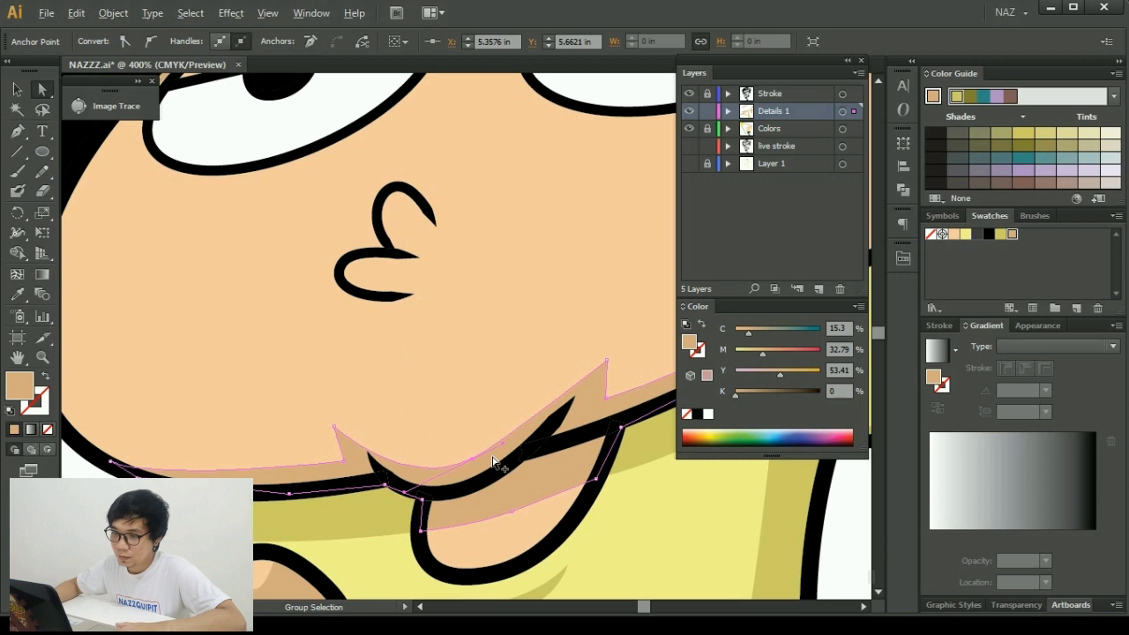
scroll(494, 461, "down", 3)
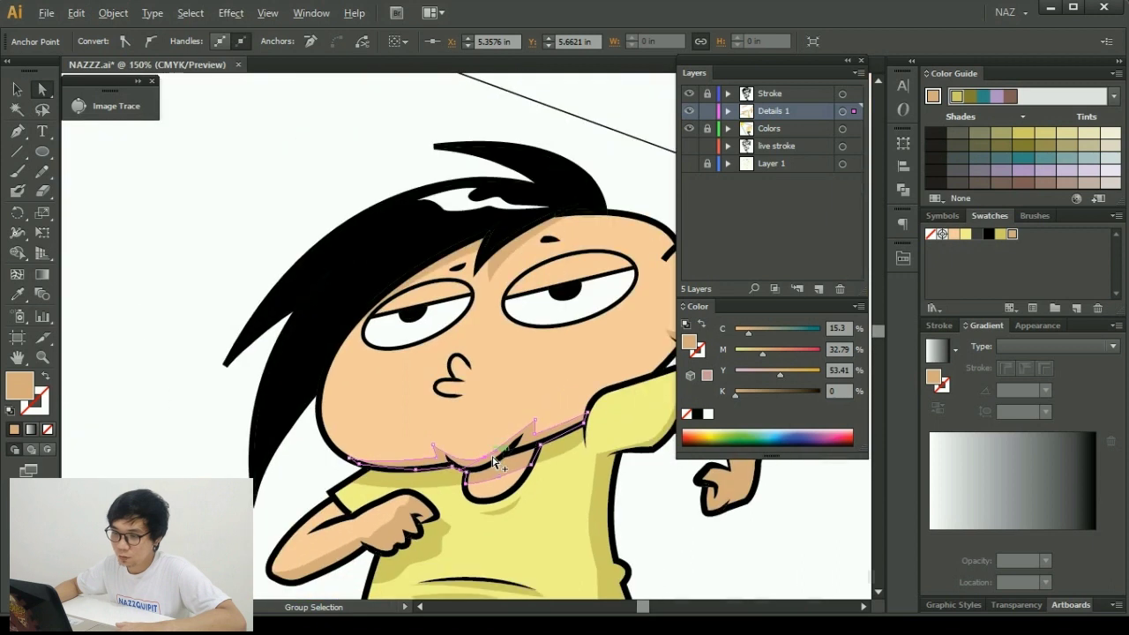
left_click(222, 431)
Pan and scroll around to review the whole character.
scroll(524, 466, "up", 2)
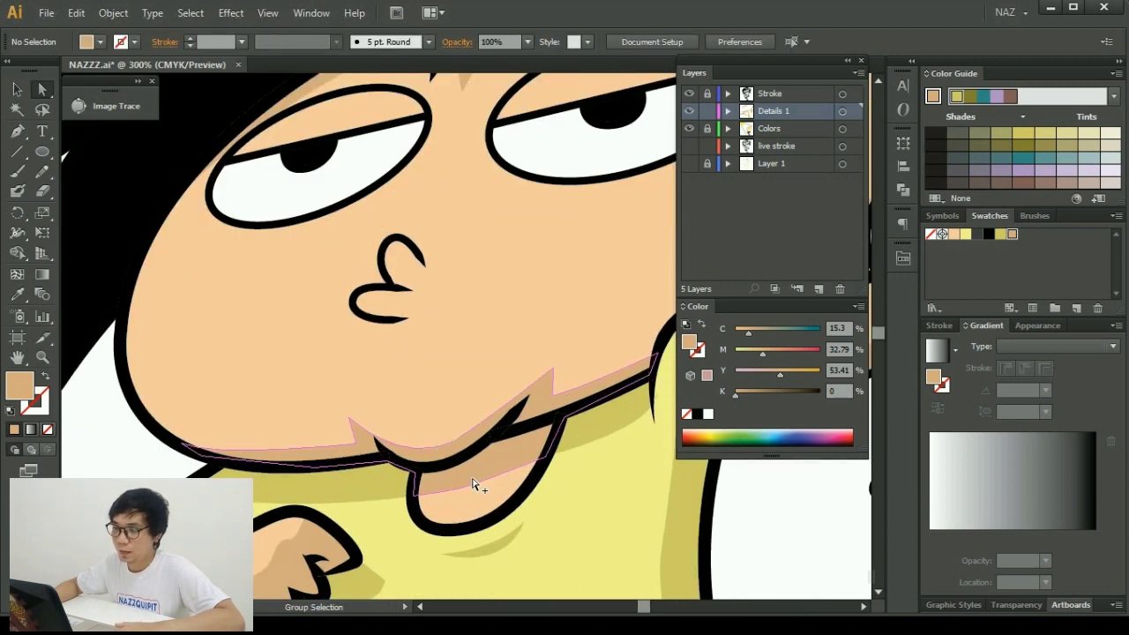
scroll(474, 483, "down", 2)
scroll(612, 514, "down", 1)
scroll(605, 517, "down", 1)
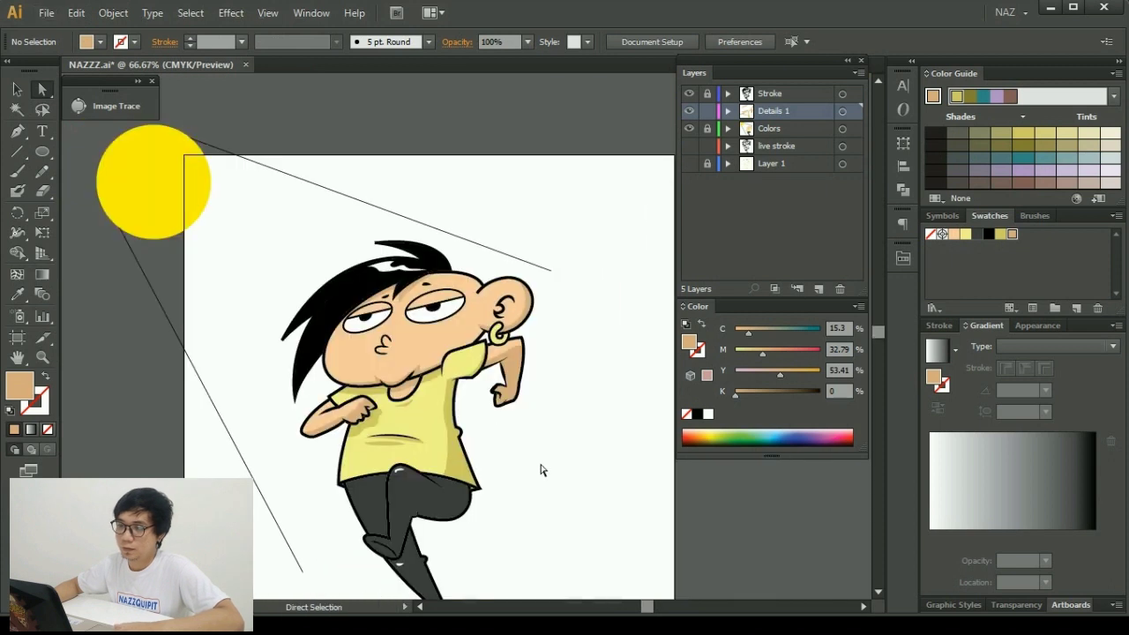
left_click_drag(541, 471, 556, 451)
key("v")
left_click_drag(214, 315, 246, 315)
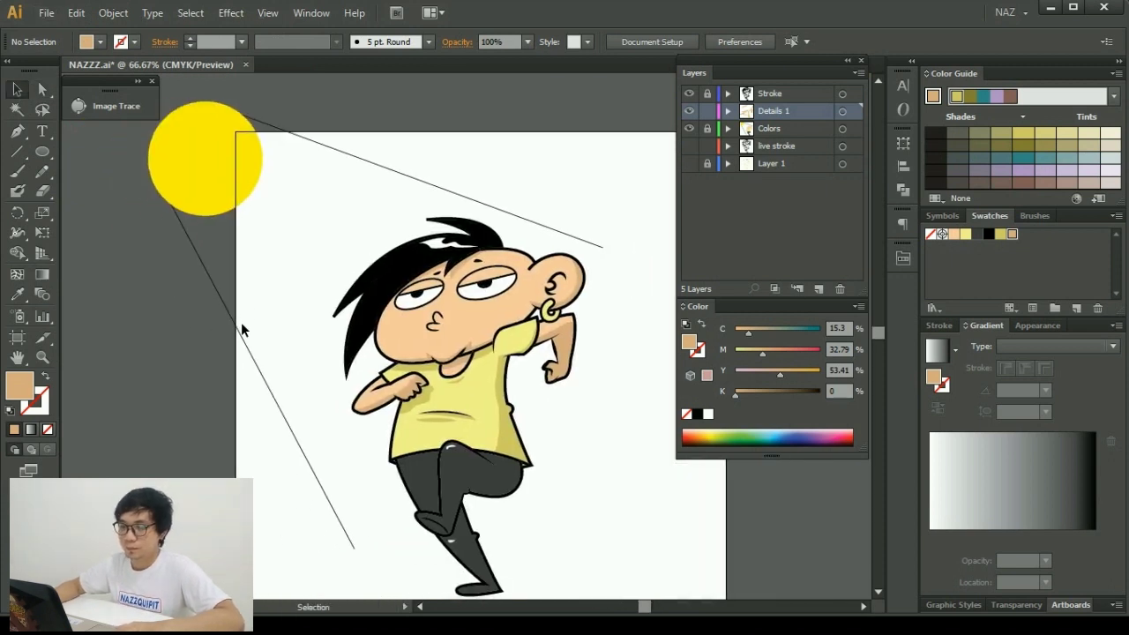
scroll(441, 454, "up", 2)
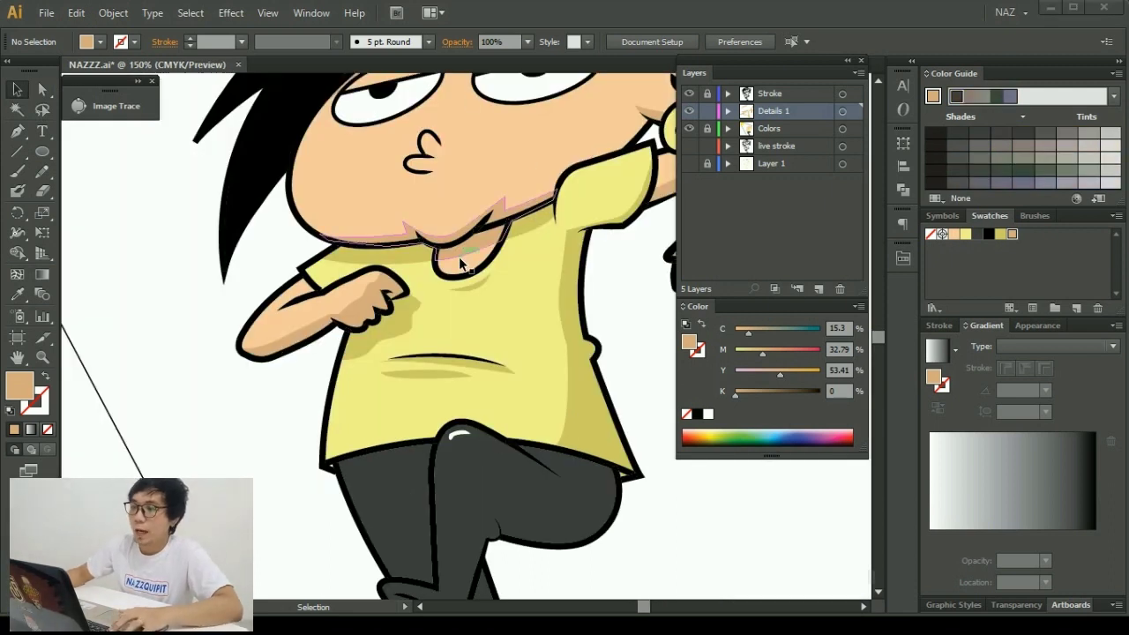
scroll(440, 393, "down", 3)
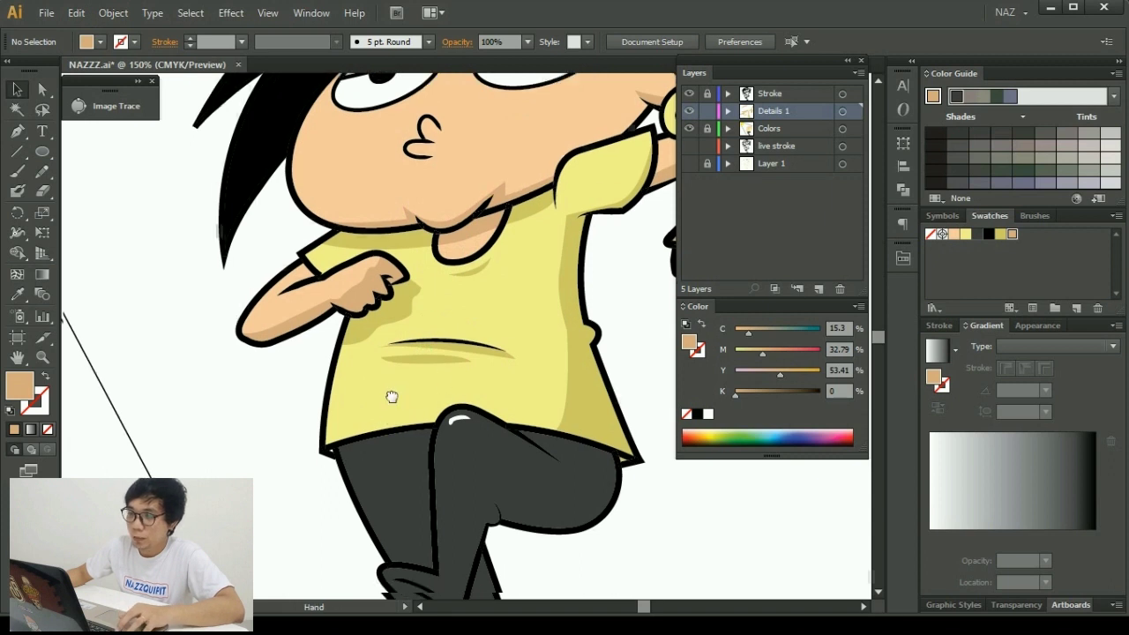
scroll(391, 396, "down", 2)
scroll(404, 365, "up", 2)
Pen-draw a shadow shape along the top of the pants under the shirt hem, removing its tan fill.
left_click_drag(385, 382, 401, 303)
key("p")
left_click(305, 365)
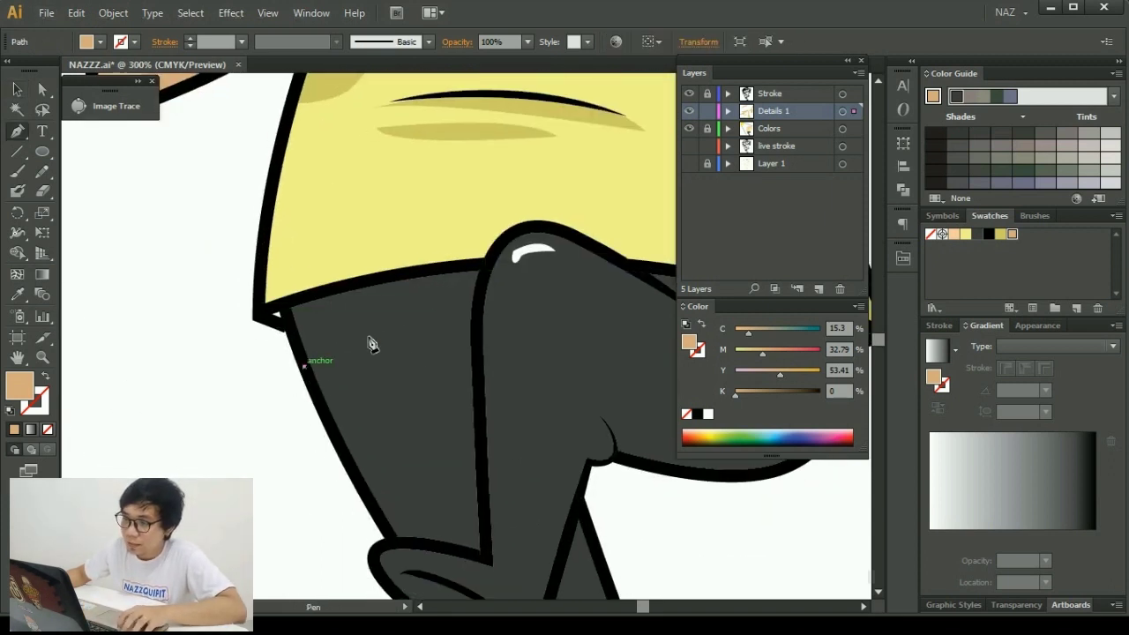
mouse_move(474, 311)
left_mouse_down()
mouse_move(500, 311)
mouse_move(487, 320)
left_mouse_up()
left_click(489, 266)
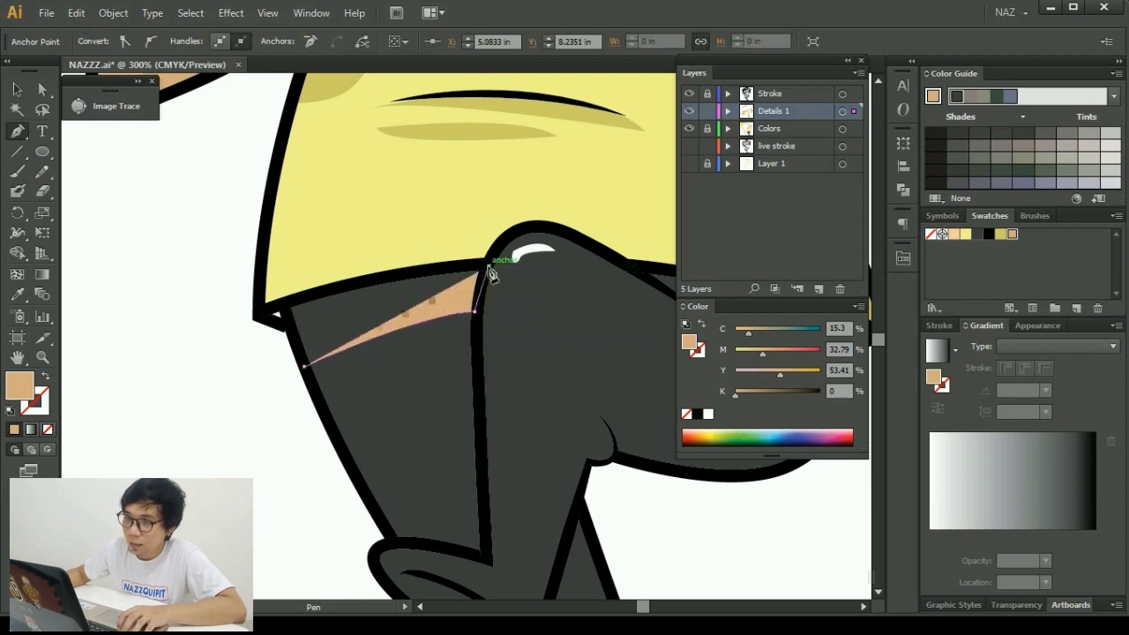
left_click_drag(285, 303, 256, 325)
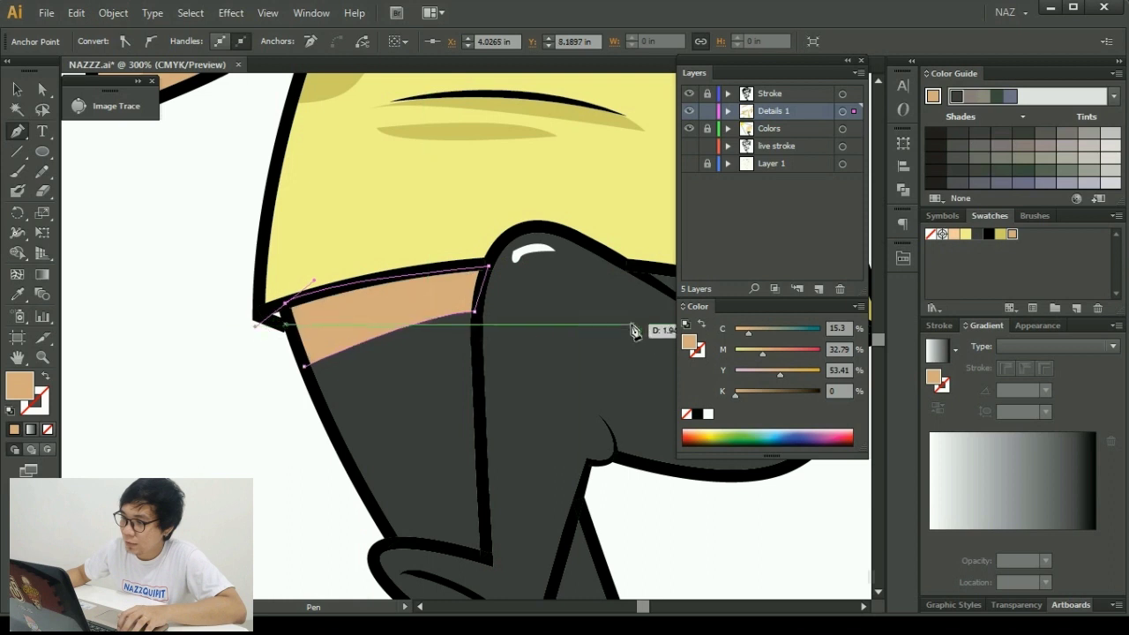
left_click(687, 415)
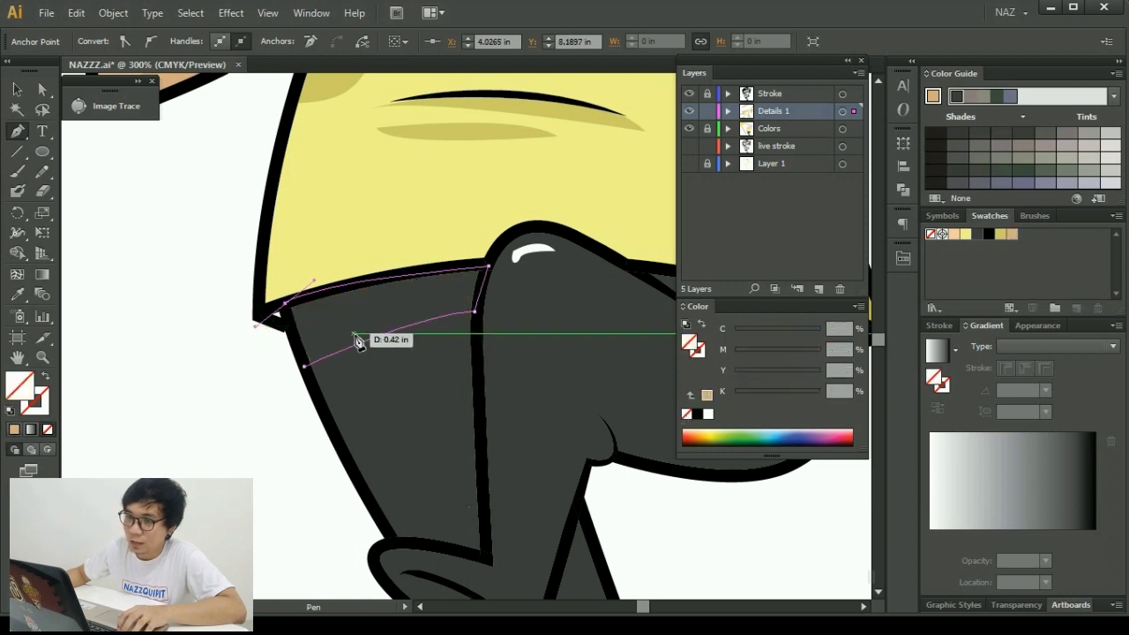
scroll(315, 336, "up", 2)
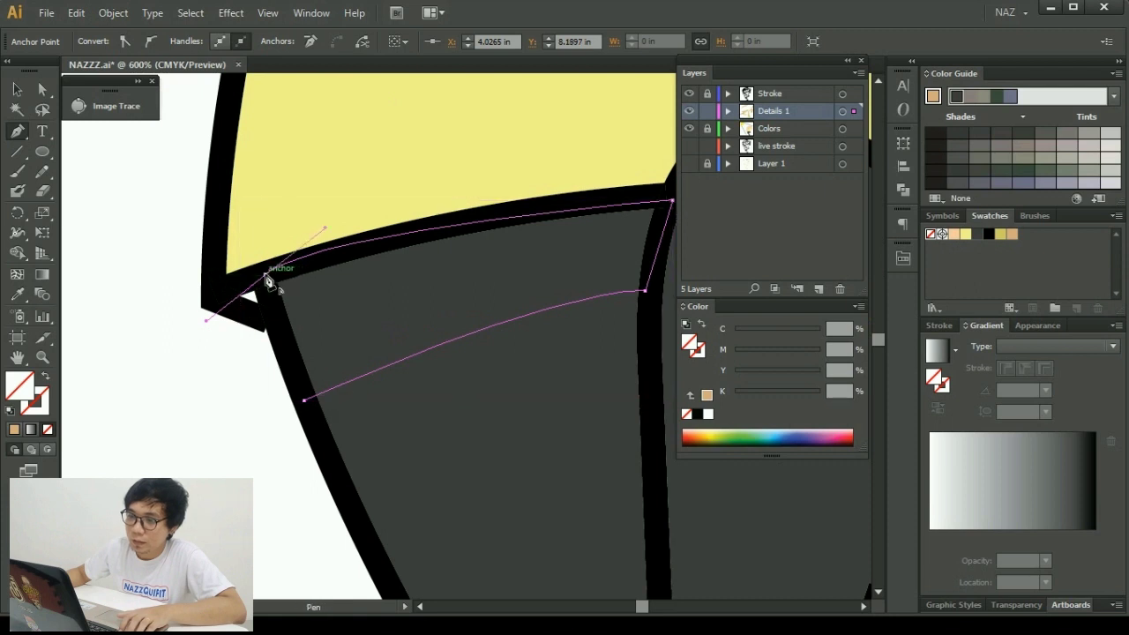
left_click_drag(308, 397, 313, 397)
scroll(394, 377, "down", 2)
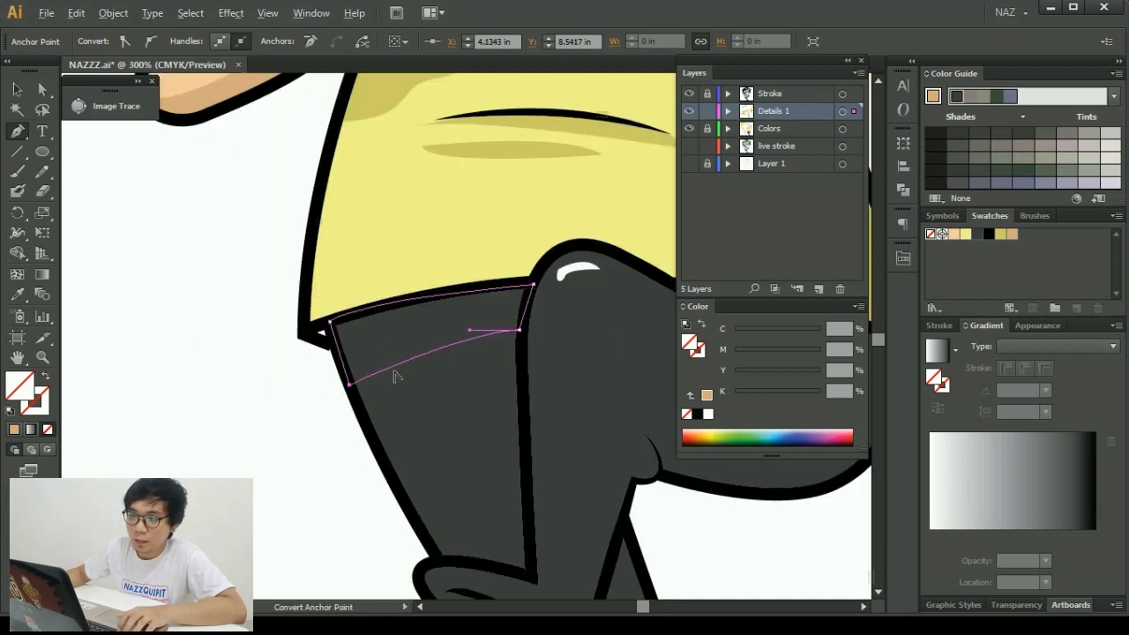
scroll(394, 376, "down", 1)
Eyedrop the pants colour, darken the shape's fill to #191919, then deselect it.
left_click(19, 294)
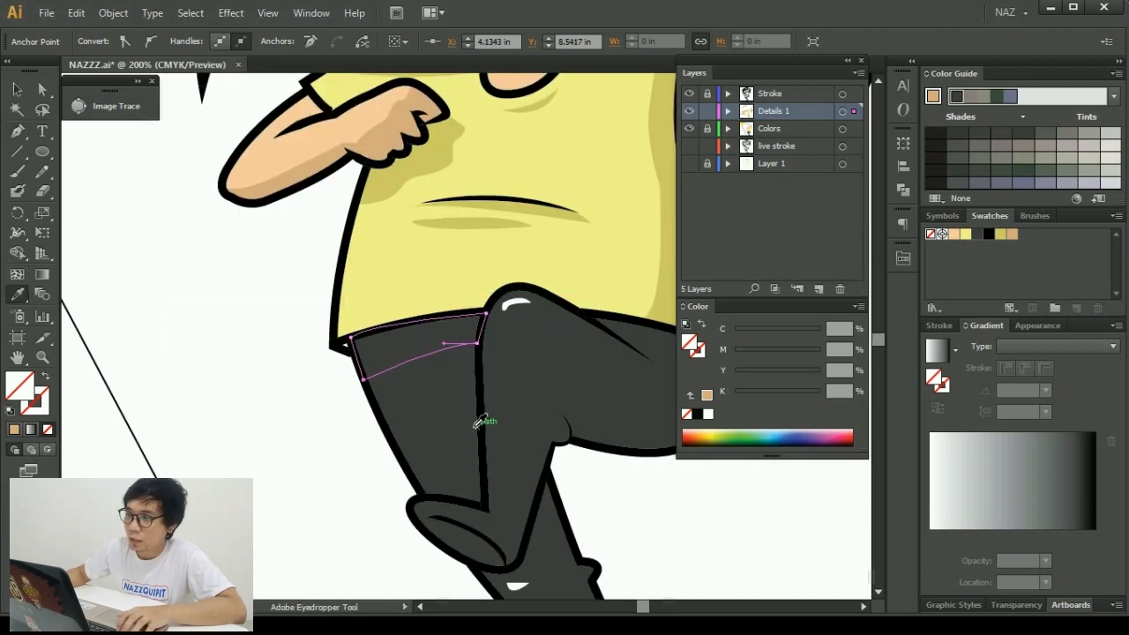
left_click(429, 394)
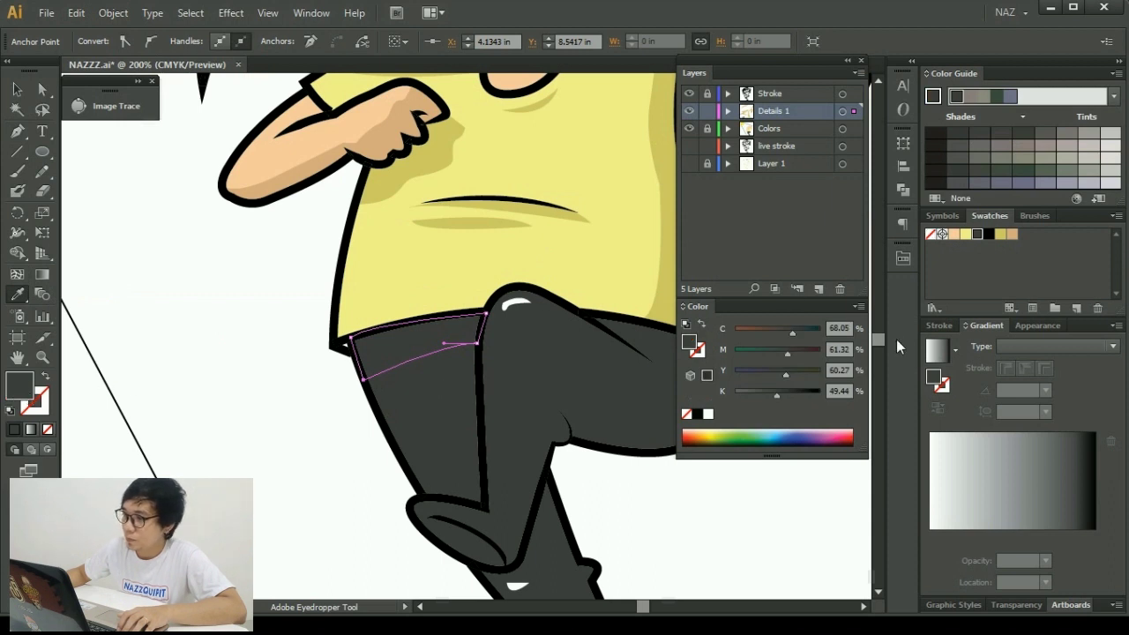
double_click(690, 343)
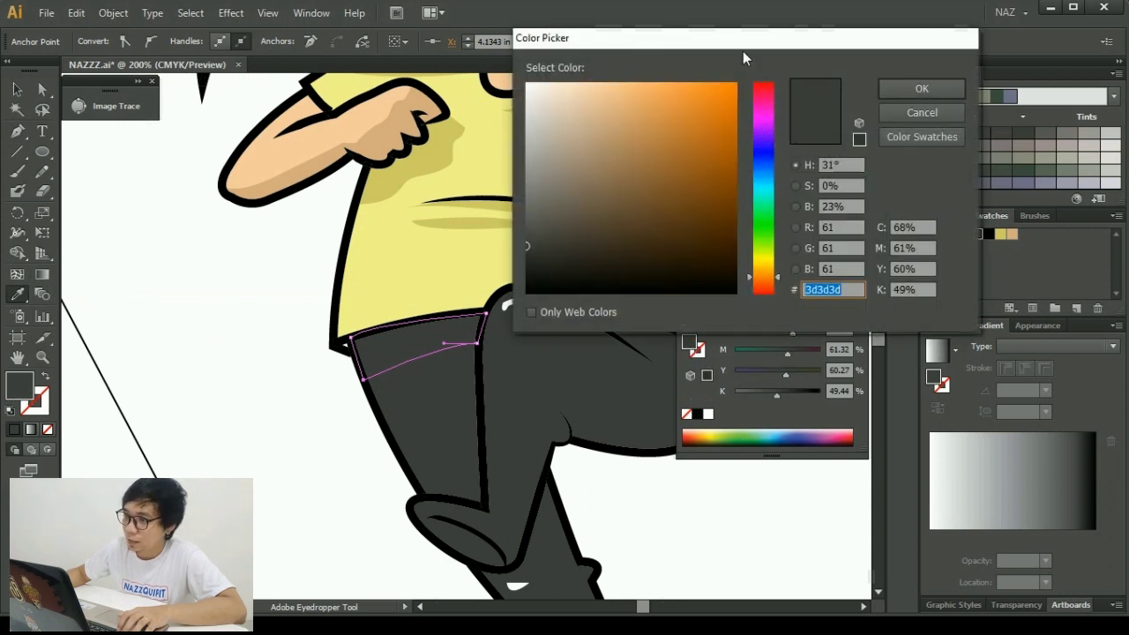
left_click(527, 256)
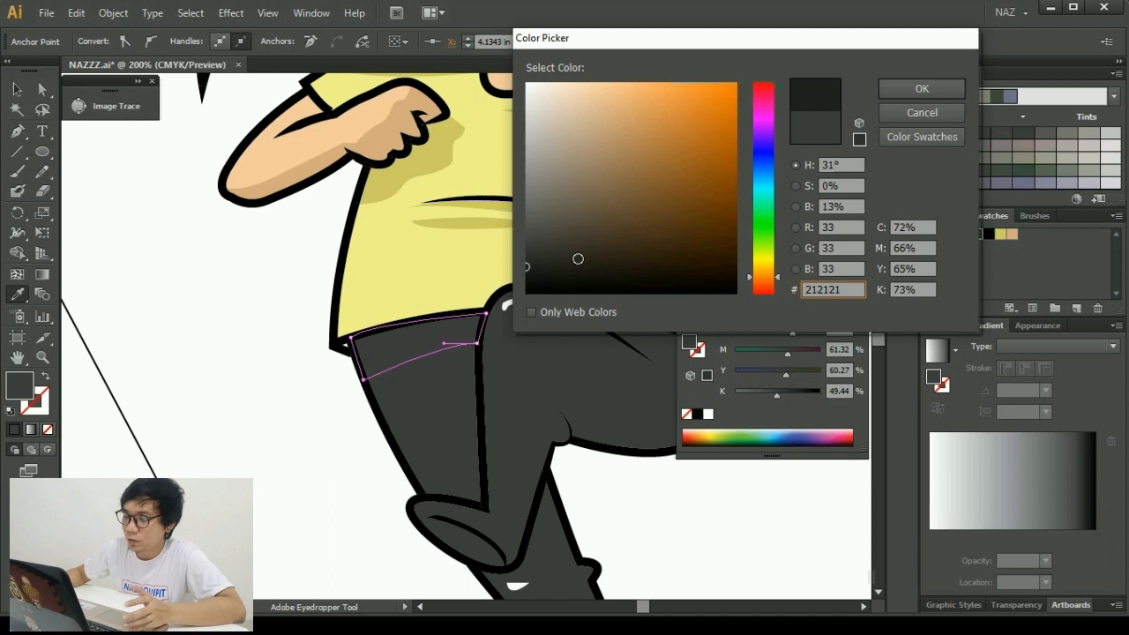
left_click_drag(542, 265, 525, 271)
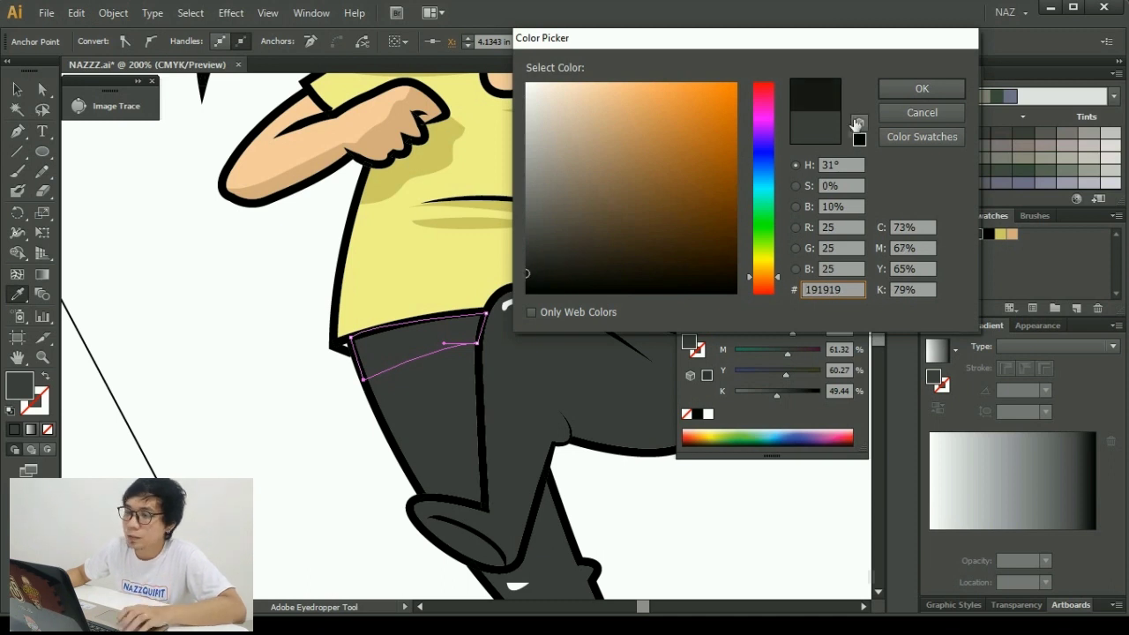
left_click(903, 91)
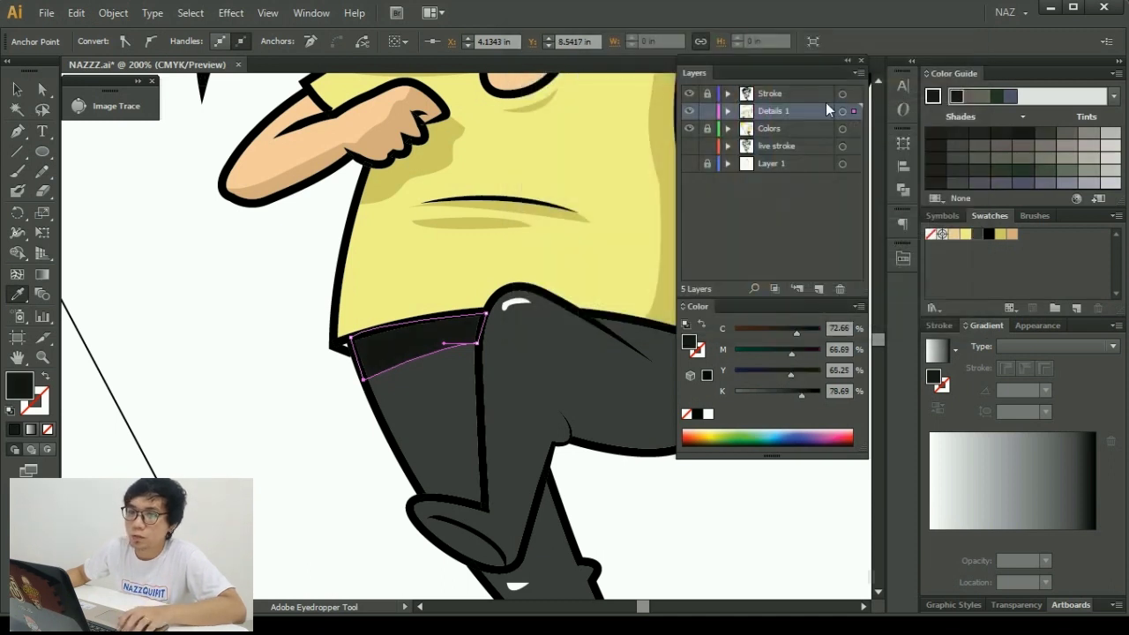
left_click(19, 91)
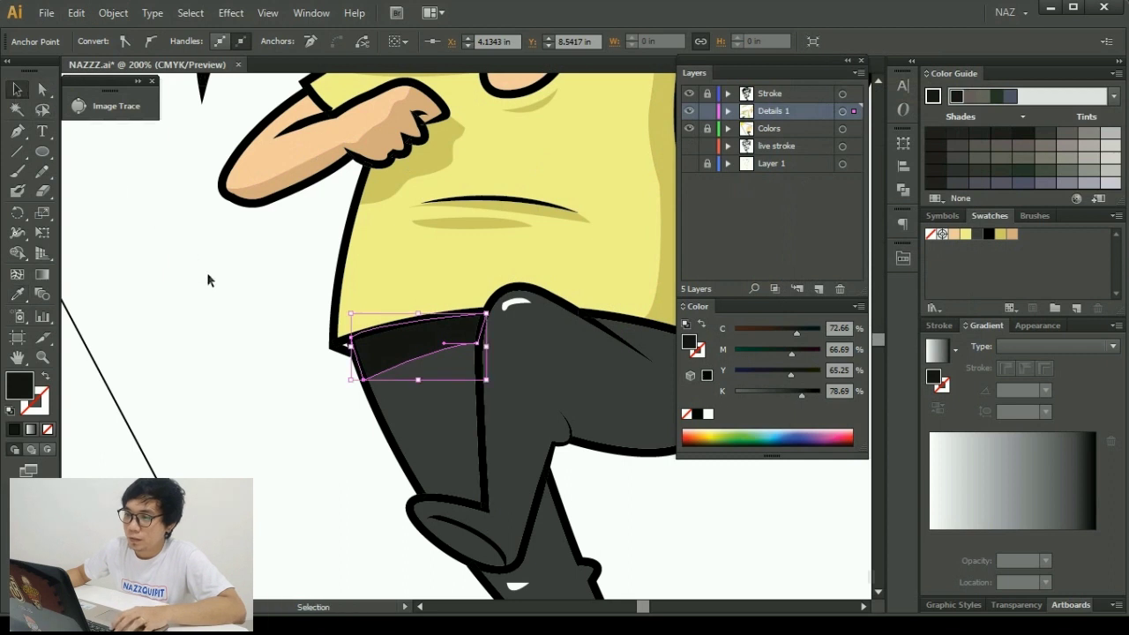
left_click(229, 282)
scroll(453, 270, "right", 2)
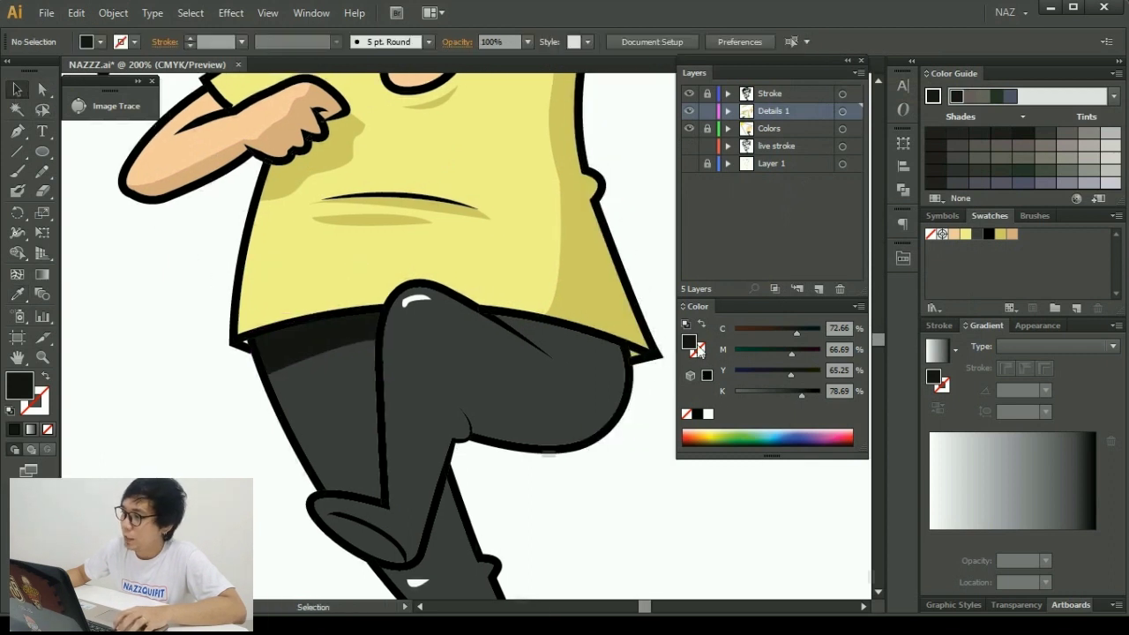
Save the near-black swatch and pen-draw a dark shadow band along the pants under the shirt hem.
left_click_drag(1053, 245, 1053, 246)
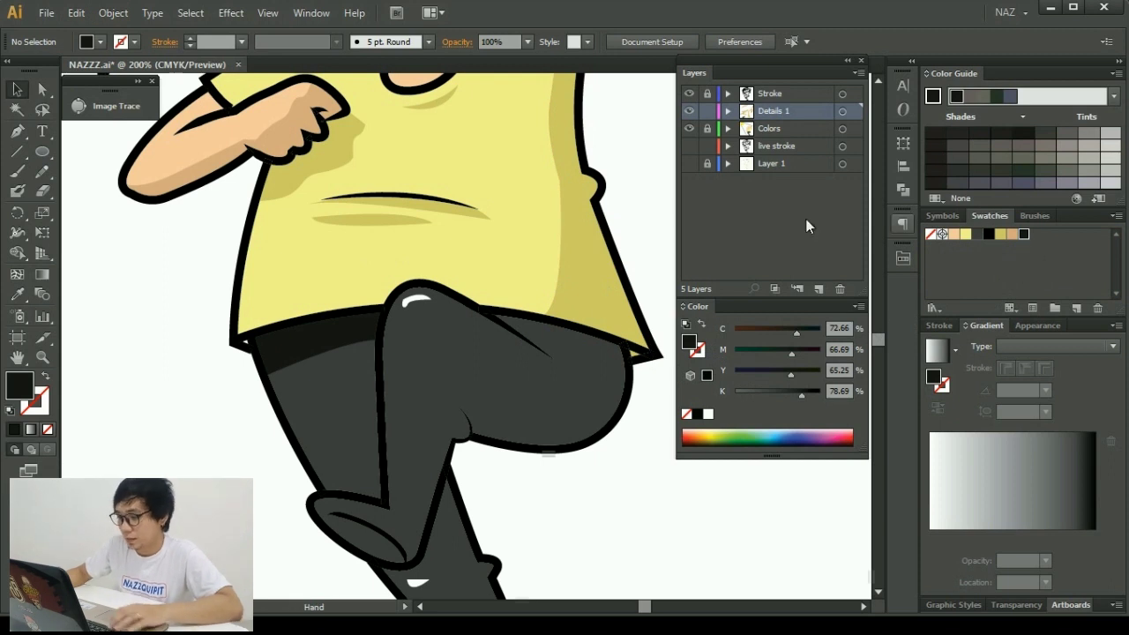
left_click_drag(532, 285, 469, 280)
key("p")
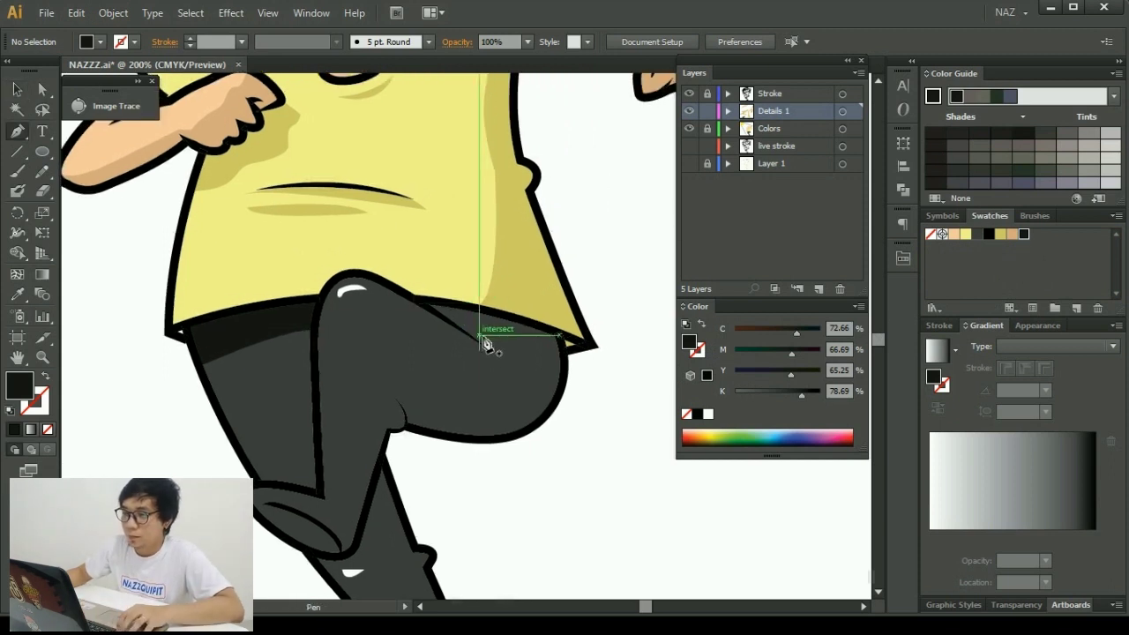
scroll(491, 340, "up", 2)
left_click(435, 321)
left_click_drag(435, 321, 347, 300)
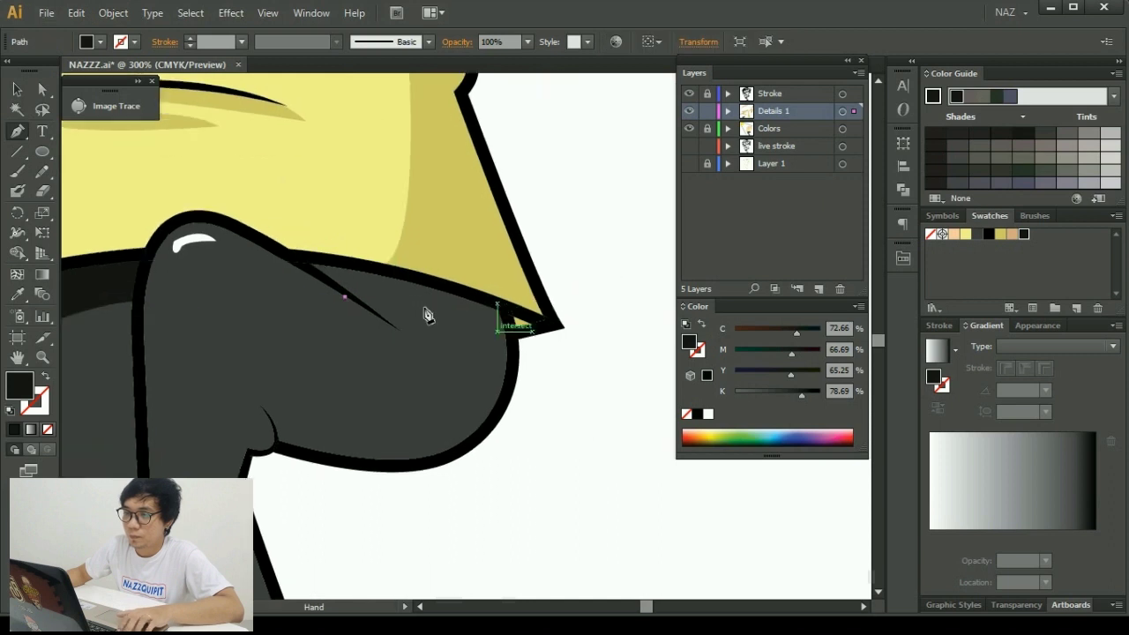
left_click_drag(511, 360, 541, 403)
left_click_drag(514, 338, 502, 313)
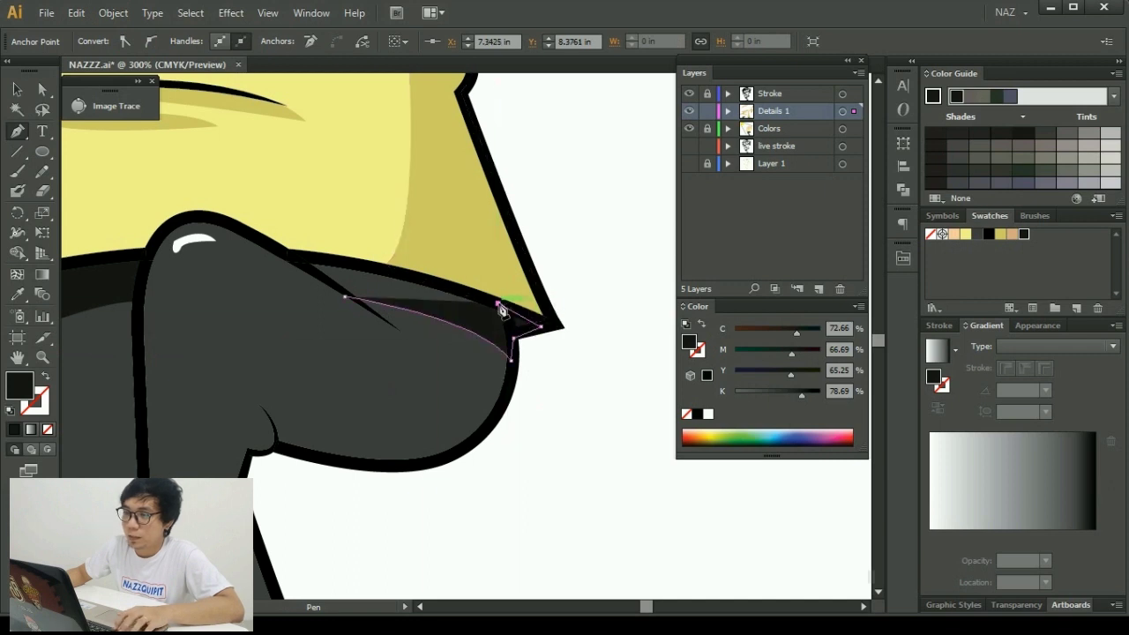
left_click_drag(497, 313, 419, 304)
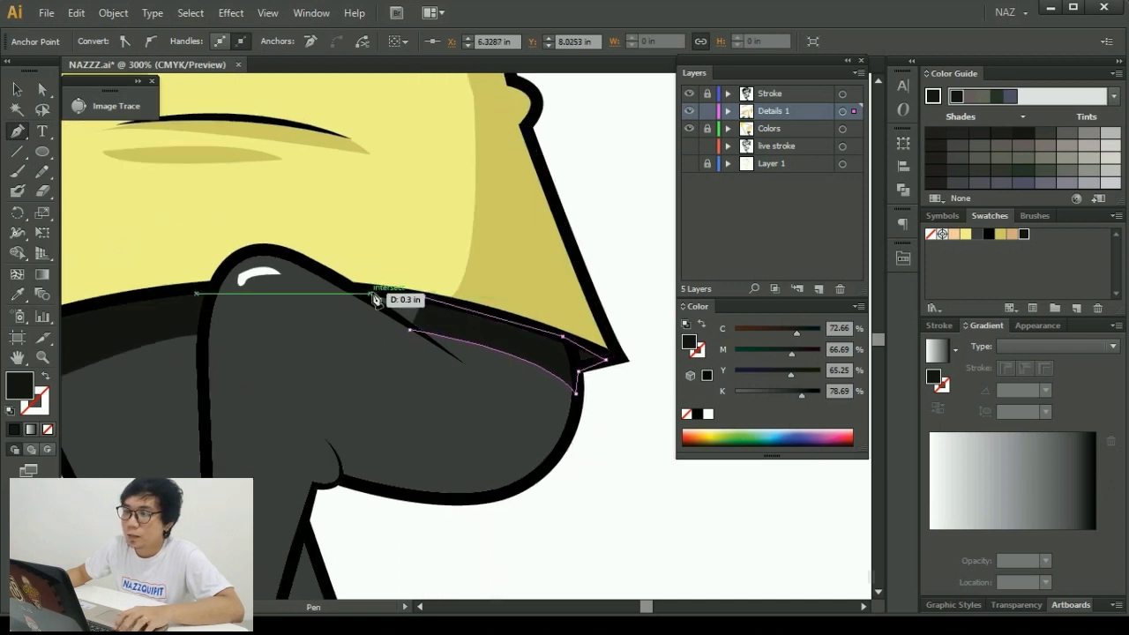
left_click_drag(353, 289, 416, 327)
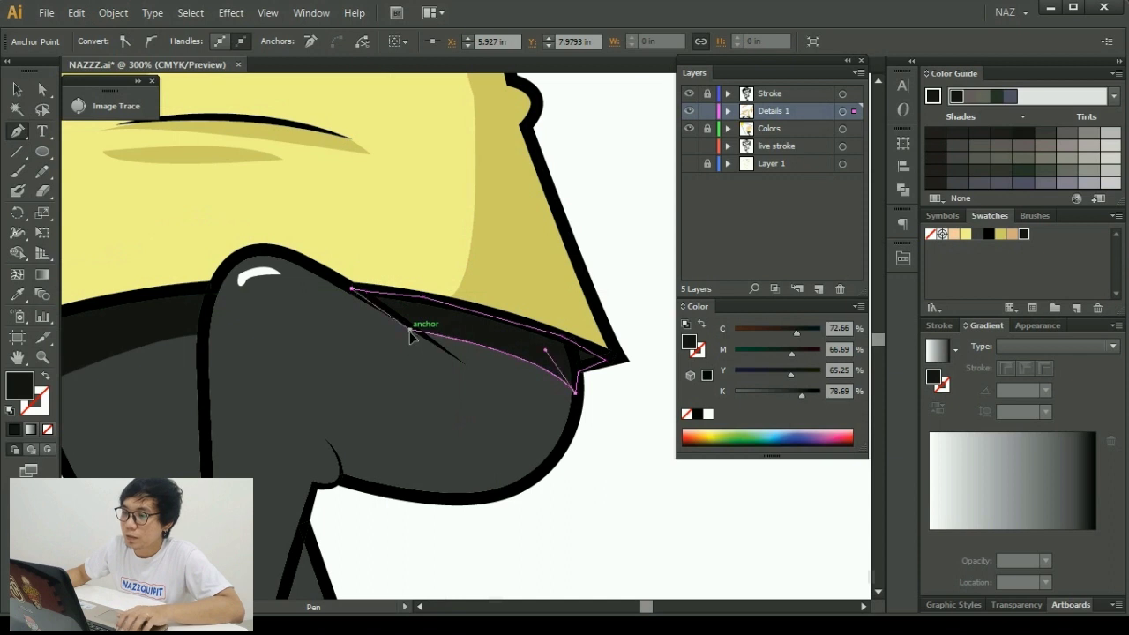
left_click(612, 484, "ctrl")
scroll(573, 446, "down", 2)
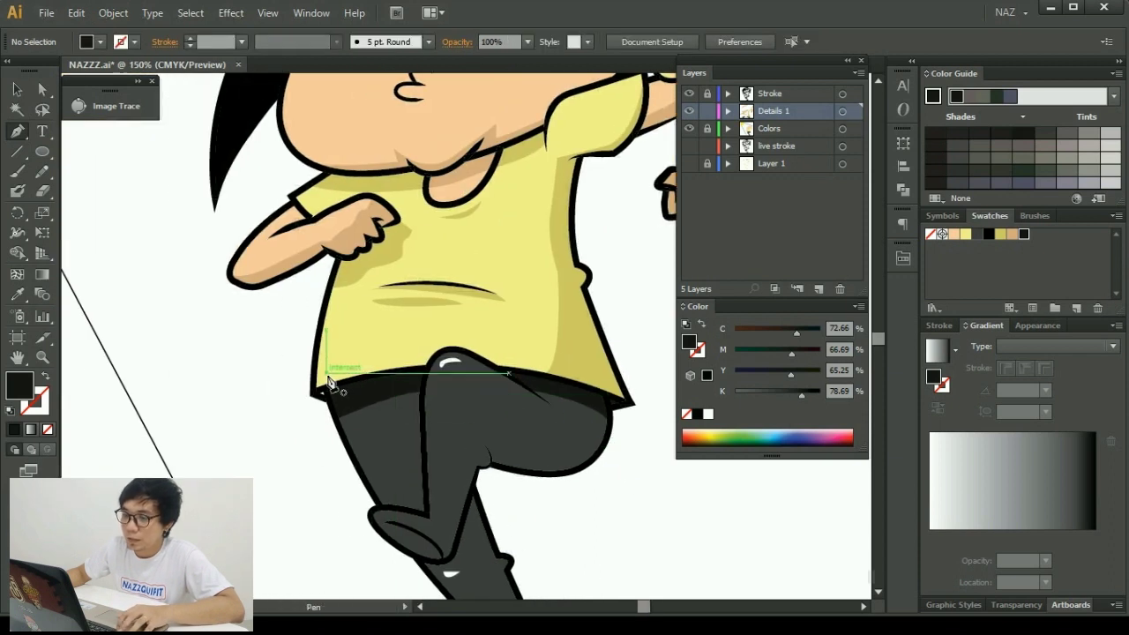
scroll(384, 408, "up", 4)
Draw a small closed shadow shape at the left hip corner of the pants.
left_click_drag(433, 451, 405, 436)
left_click(398, 427)
left_click(431, 409)
left_click(435, 432)
left_click(435, 455)
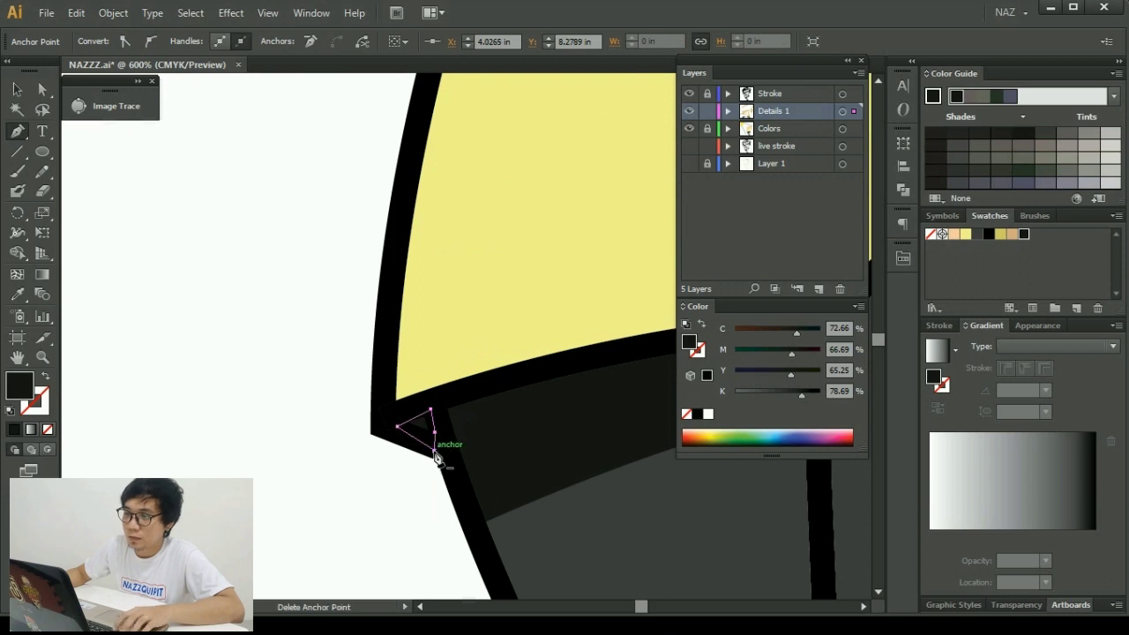
scroll(432, 441, "down", 2)
scroll(353, 371, "up", 1)
left_click(618, 459, "ctrl")
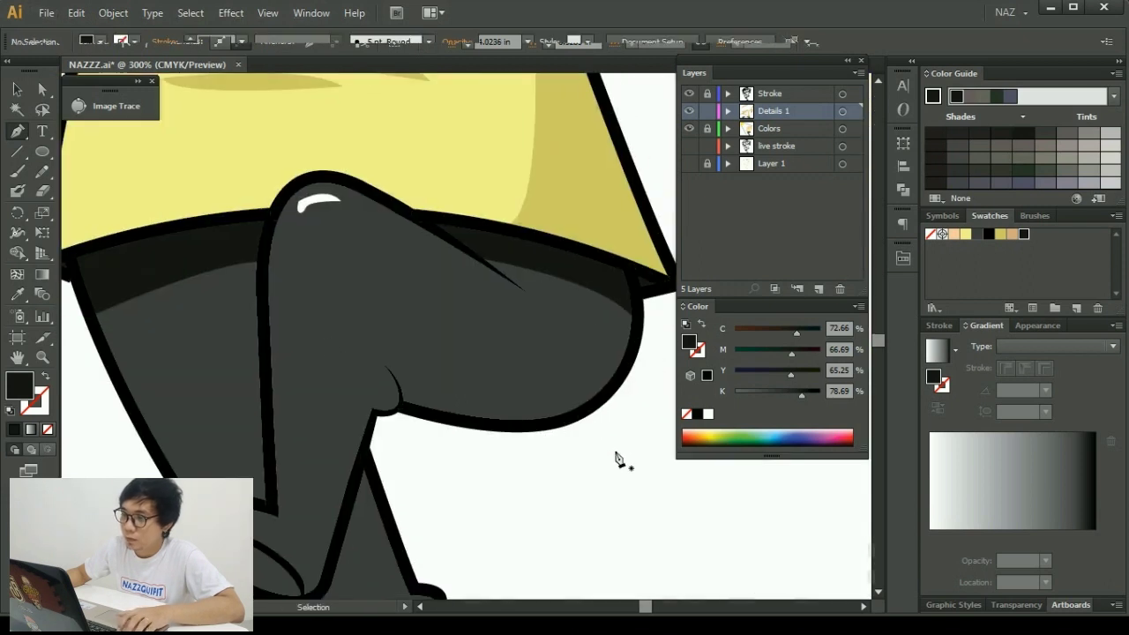
Trace the shadow path from the thigh's right edge along its underside and down the shin.
left_click(632, 328)
left_click_drag(533, 388, 483, 388)
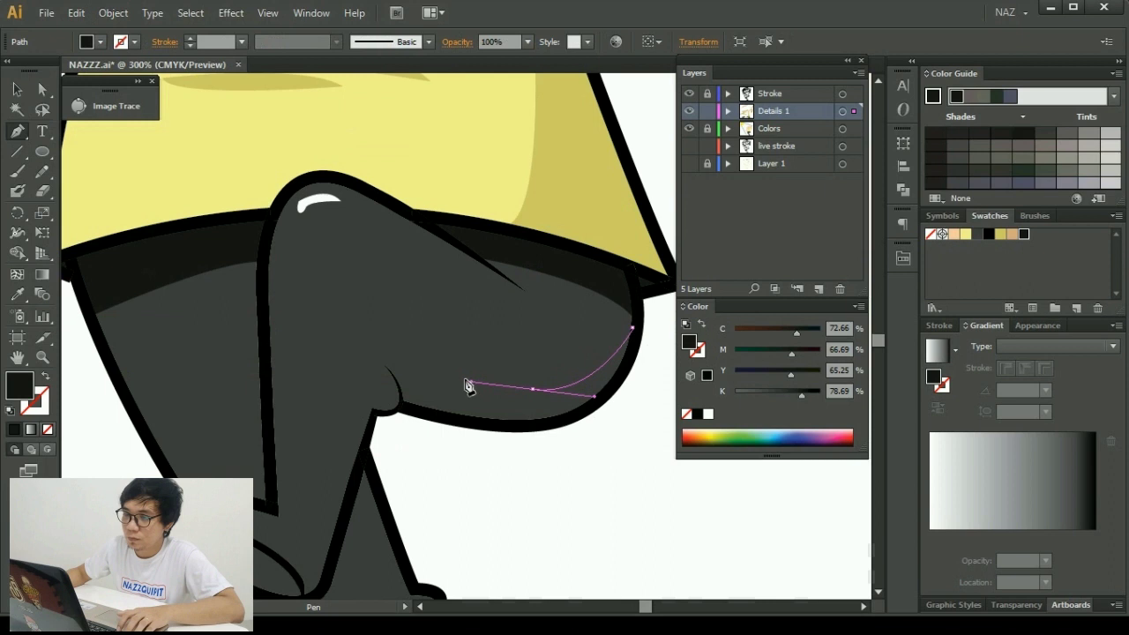
left_click(406, 369)
left_click(363, 336)
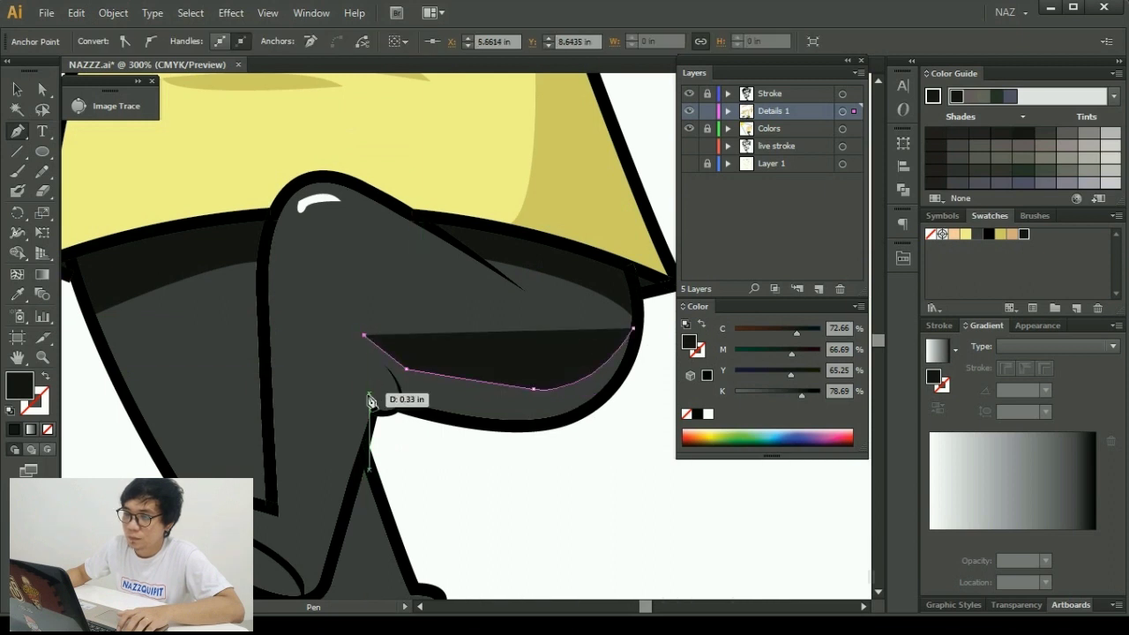
left_click_drag(357, 396, 374, 391)
left_click(342, 444)
scroll(353, 424, "down", 3)
left_click(377, 439)
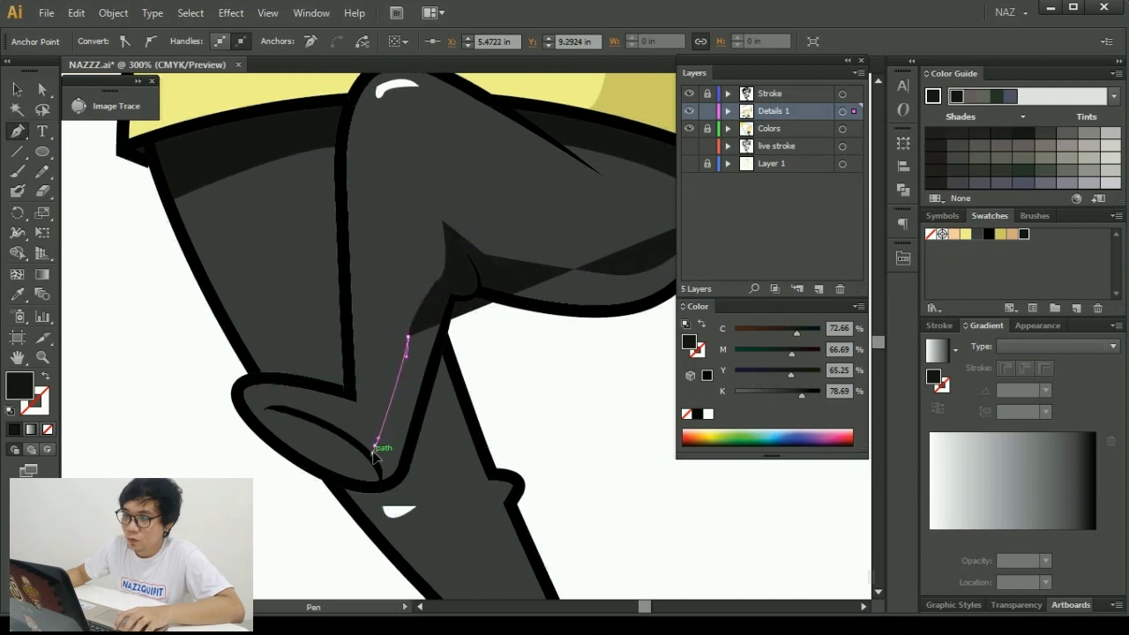
left_click(375, 452)
left_click(365, 445)
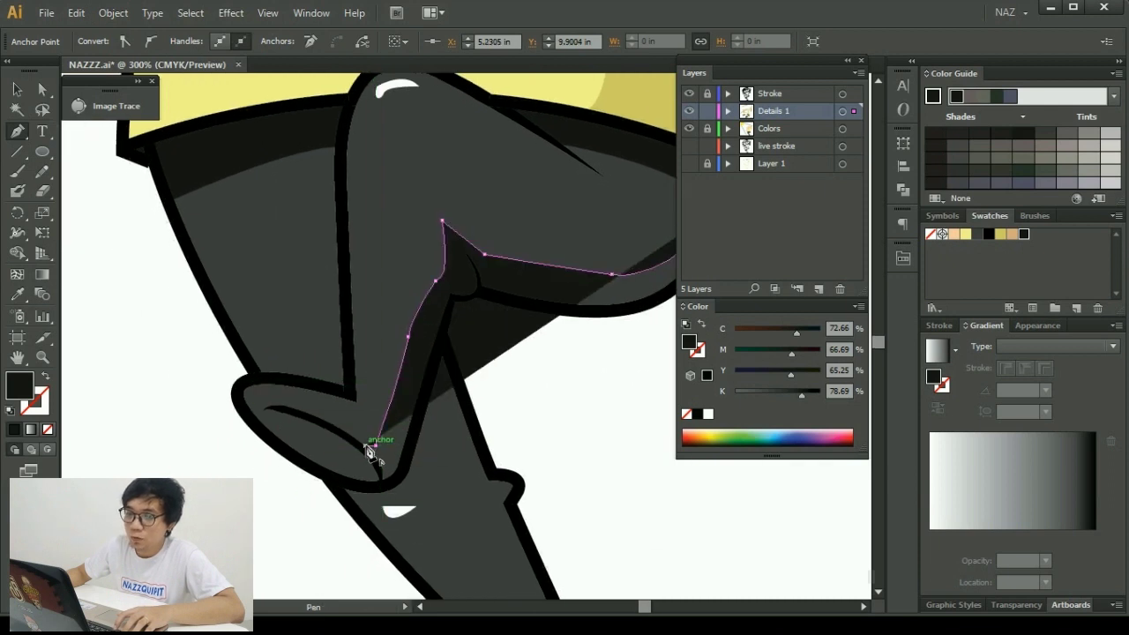
Curve the shadow across the foot and back up to close it at the thigh.
left_click_drag(265, 411, 265, 422)
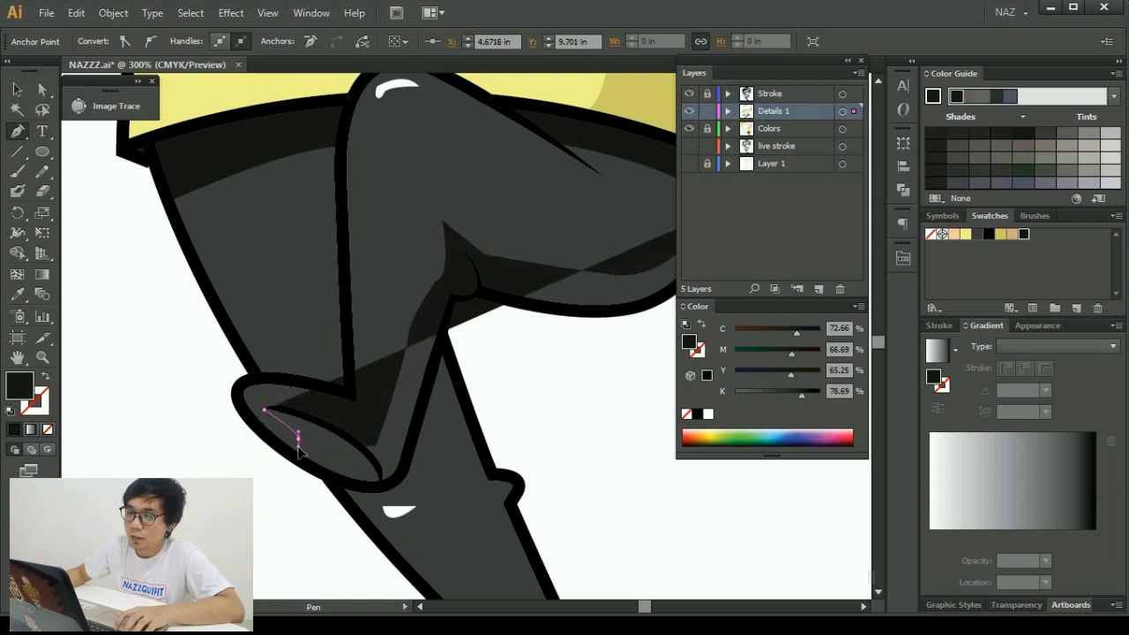
left_click_drag(378, 491, 408, 476)
left_click_drag(435, 362, 444, 378)
mouse_move(453, 300)
left_mouse_down()
mouse_move(442, 345)
mouse_move(518, 348)
left_mouse_up()
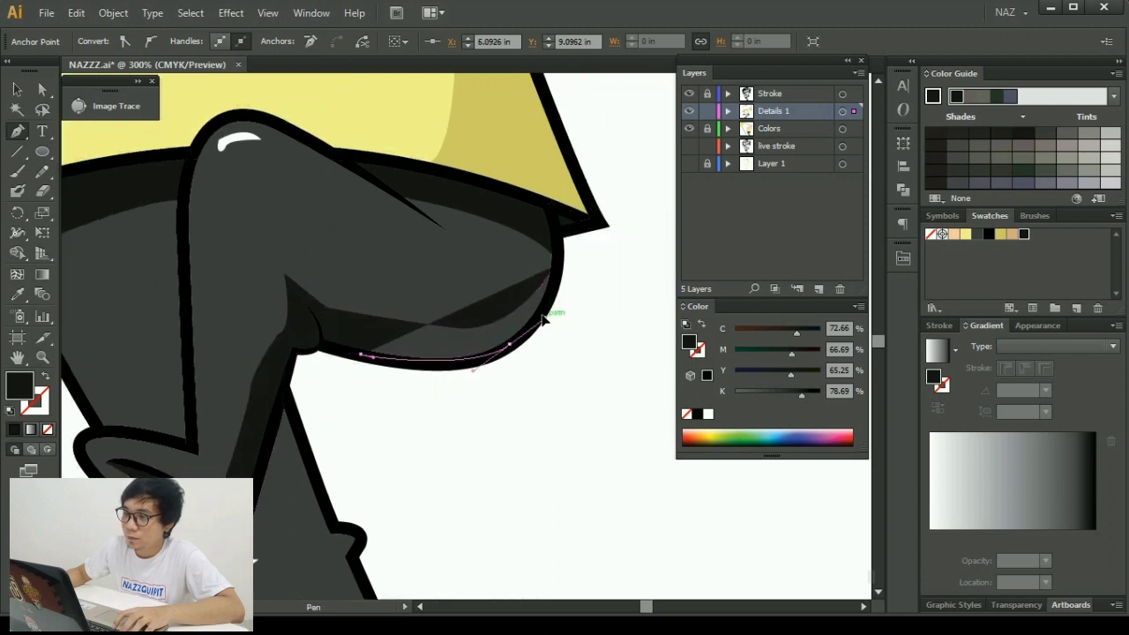
scroll(543, 322, "down", 1)
scroll(558, 263, "down", 1)
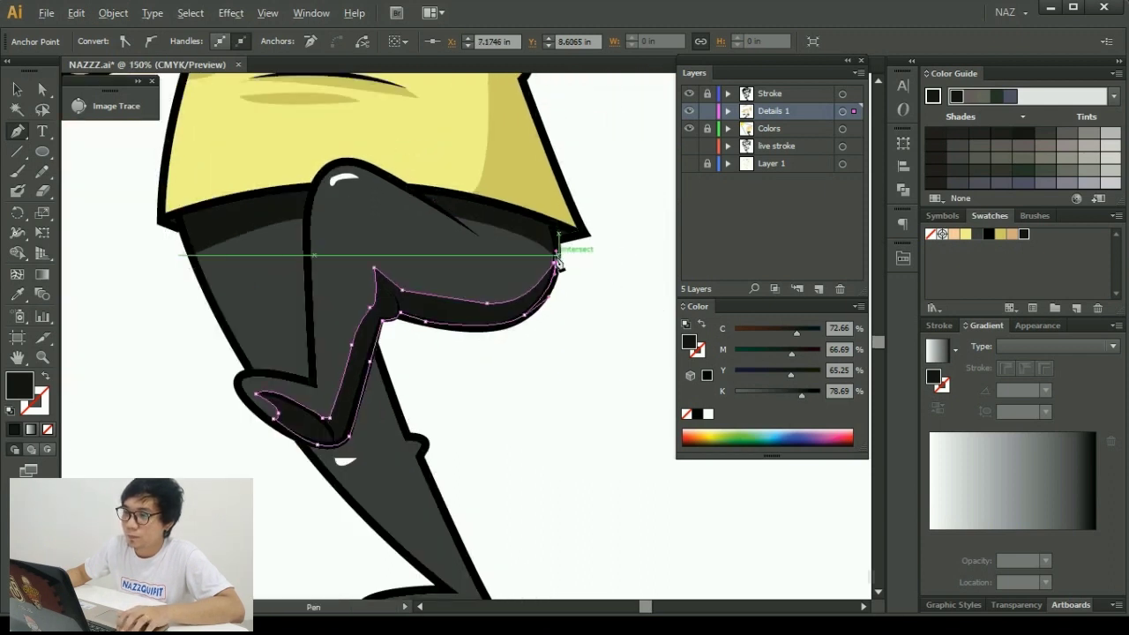
scroll(558, 263, "down", 1)
left_click_drag(556, 256, 504, 347)
Select the leg shadow and Shift-add the dark waist band so both shadows are selected.
left_click(18, 90)
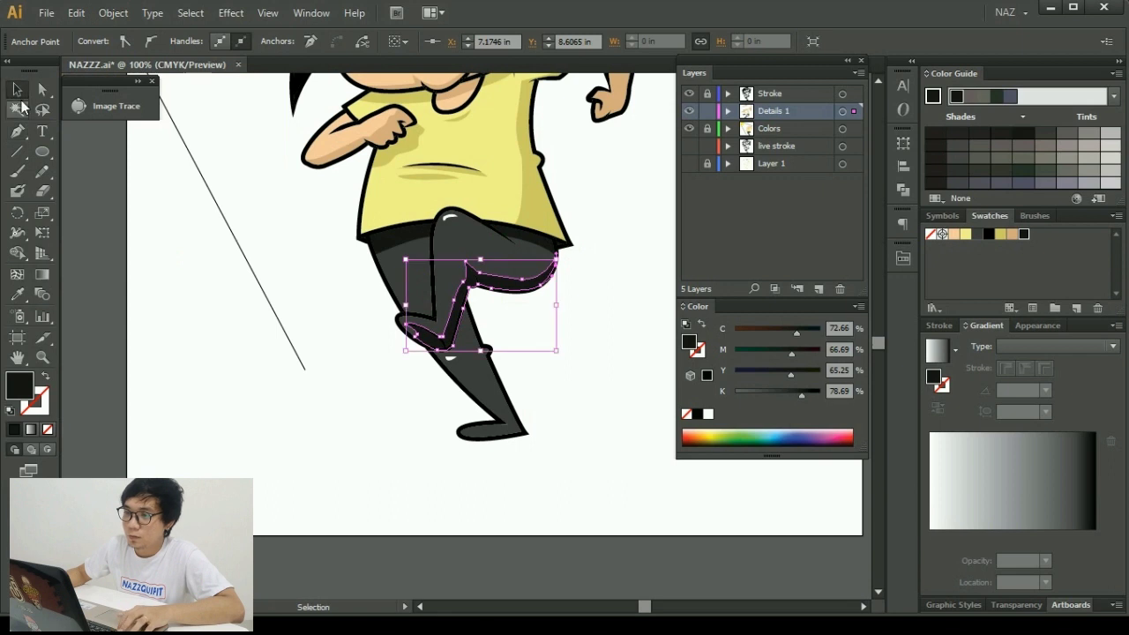
left_click(321, 302)
scroll(208, 379, "up", 1)
scroll(314, 436, "up", 1)
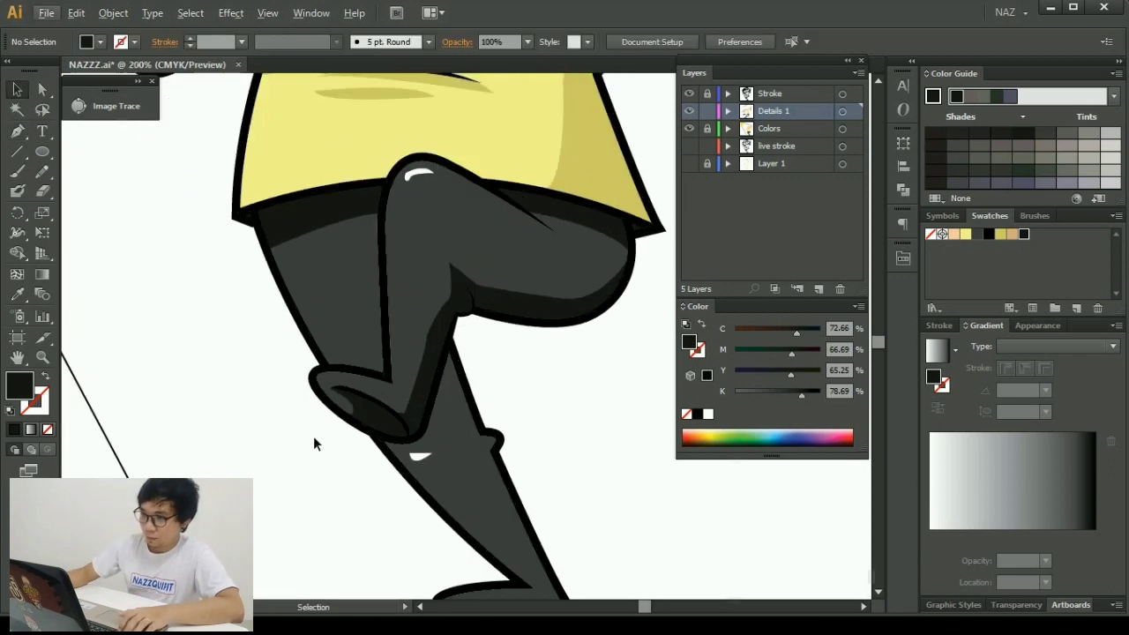
left_click(377, 429)
left_click(304, 224, "shift")
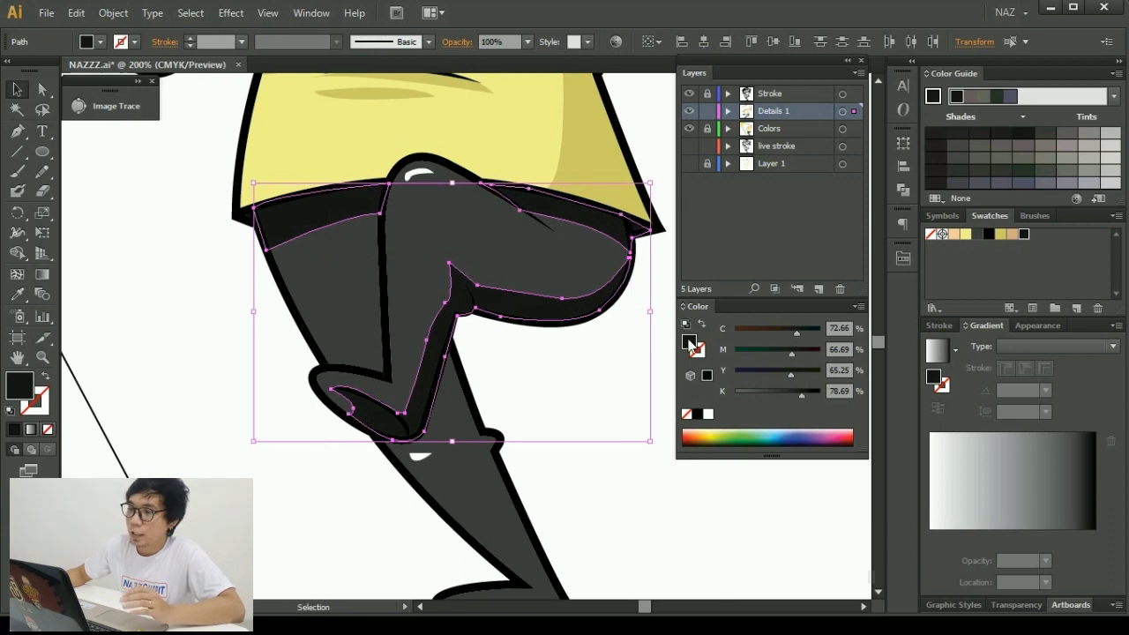
left_click(566, 337)
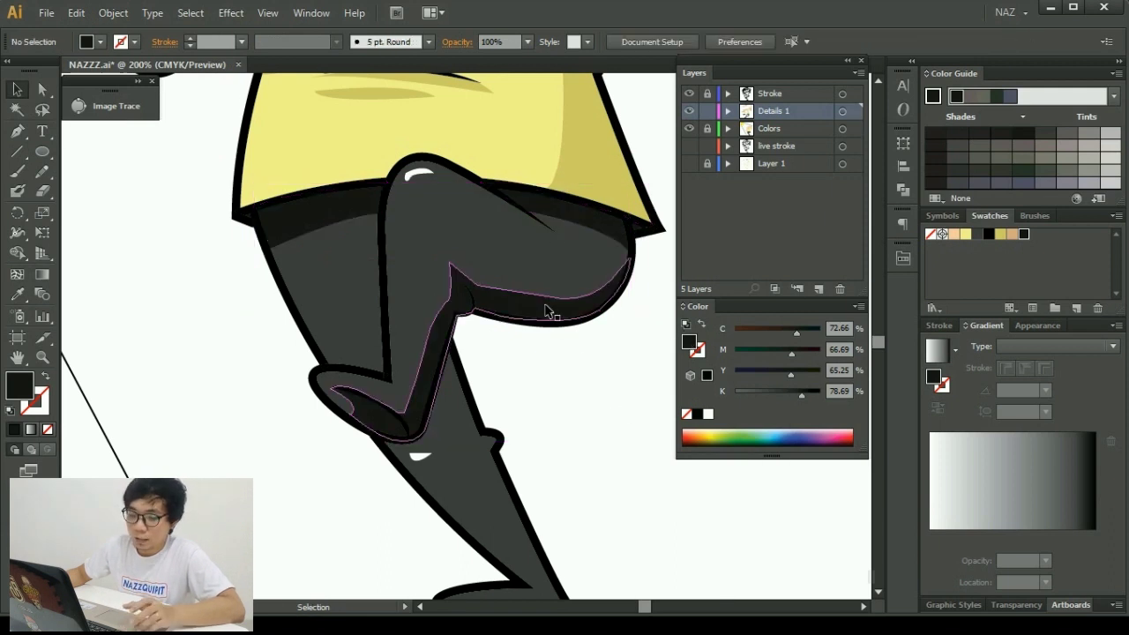
left_click(544, 311)
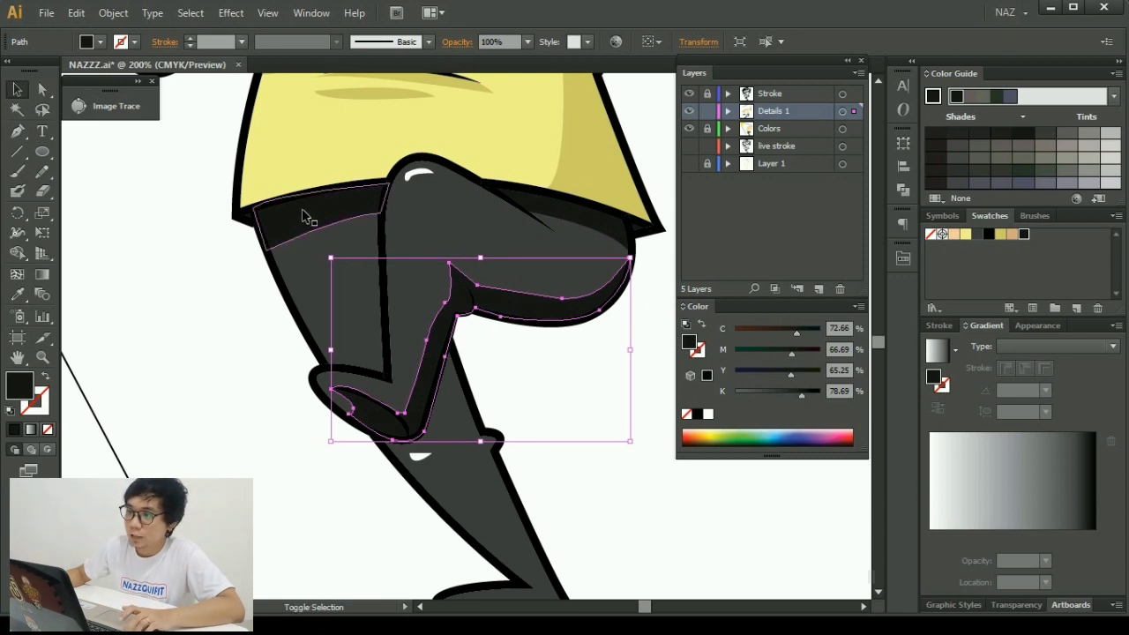
left_click(362, 214, "shift")
key("ctrl+z")
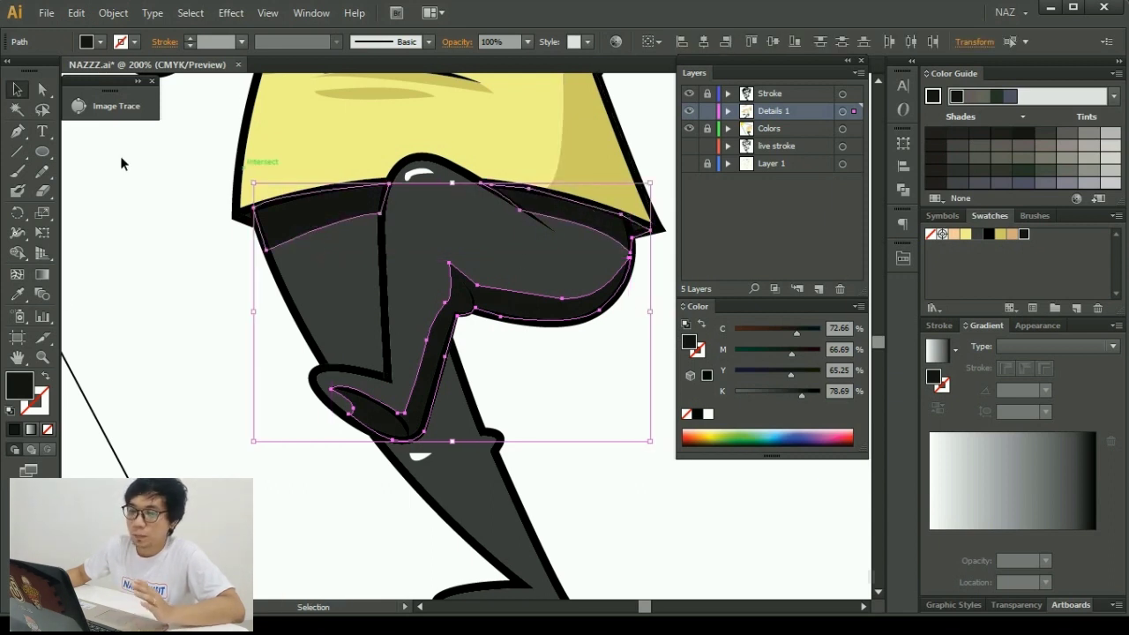
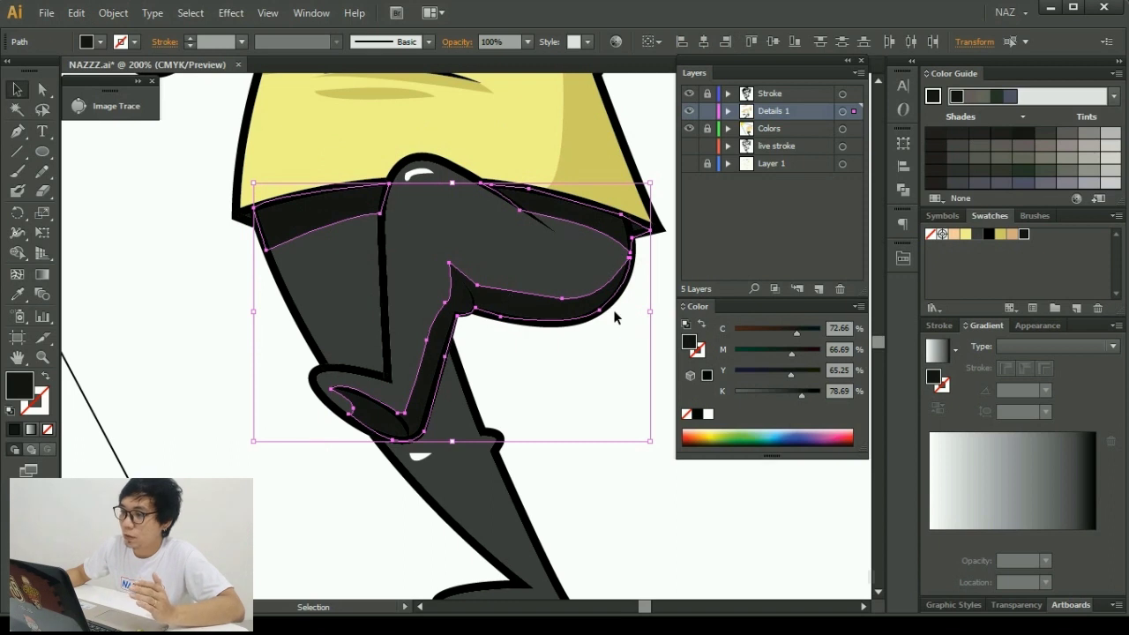
Lighten the thigh shading fill from #191919 to #282828, then zoom out to the whole figure.
double_click(690, 344)
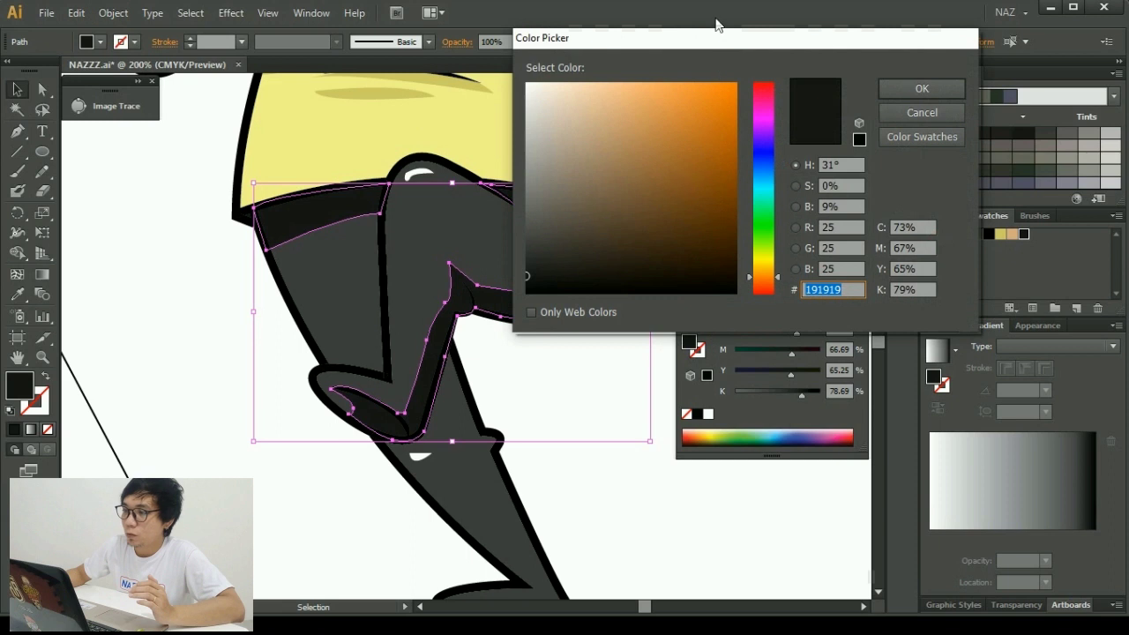
left_click_drag(702, 47, 802, 47)
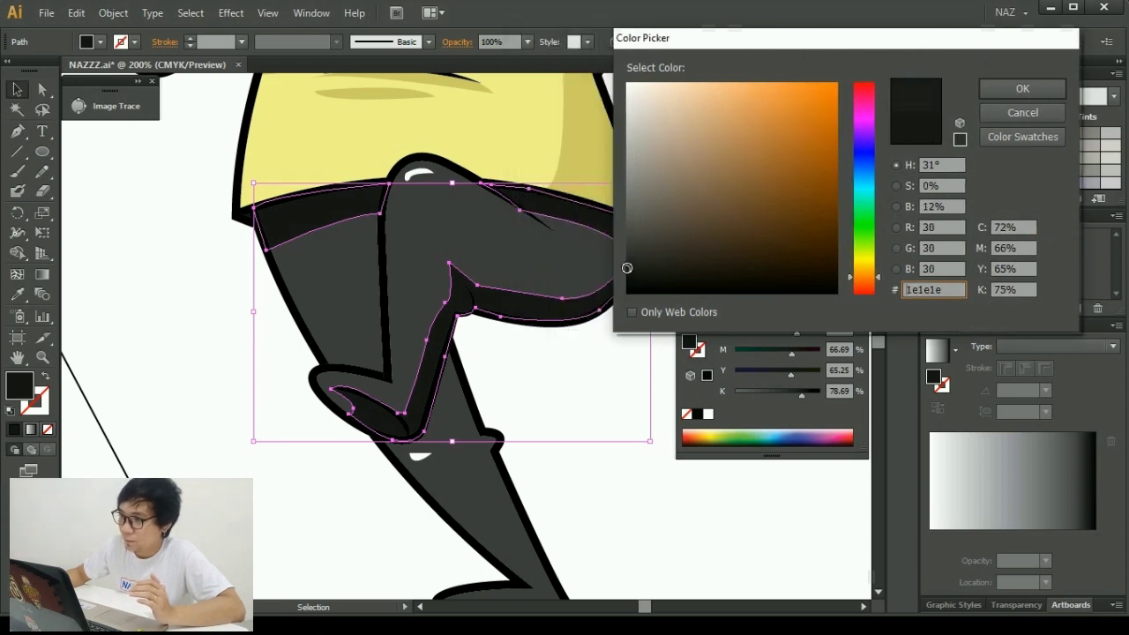
left_click(1021, 88)
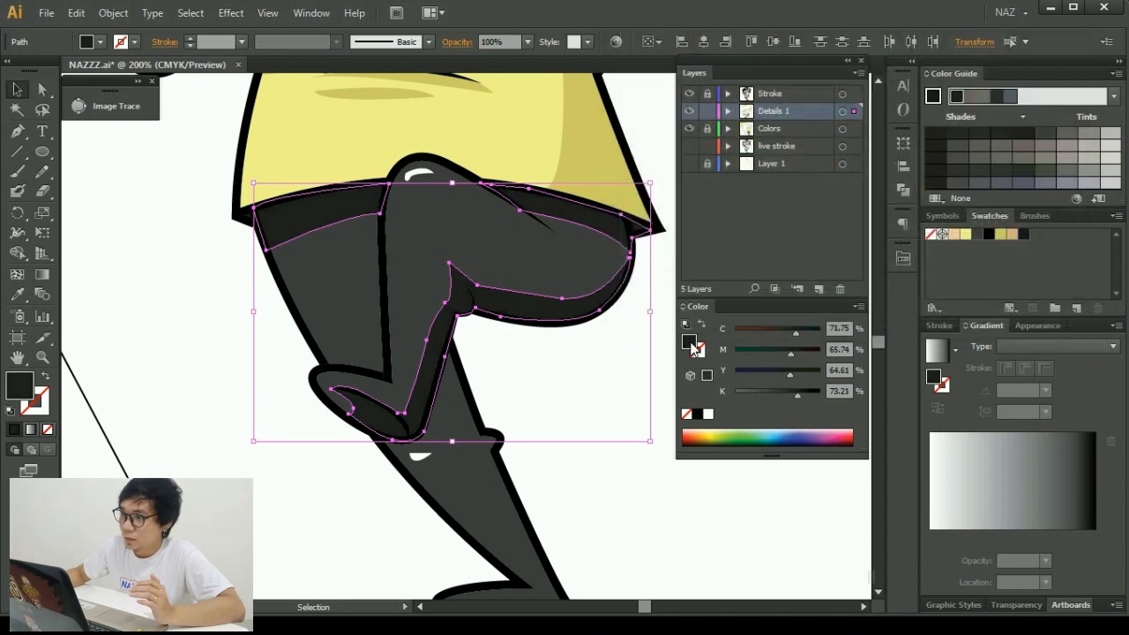
double_click(689, 344)
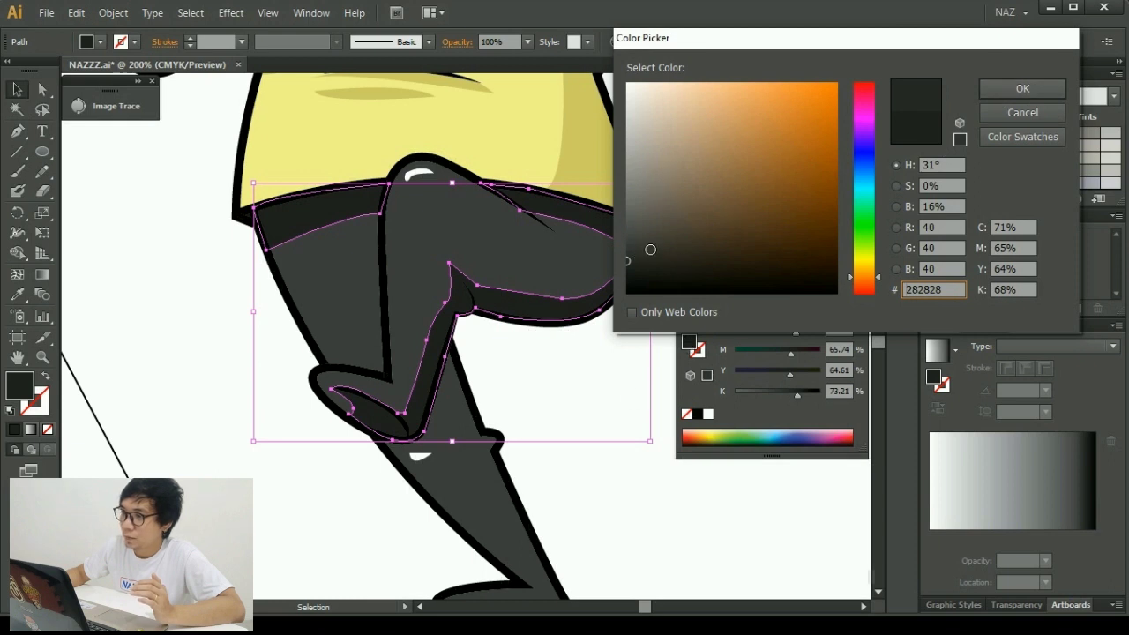
left_click(1002, 88)
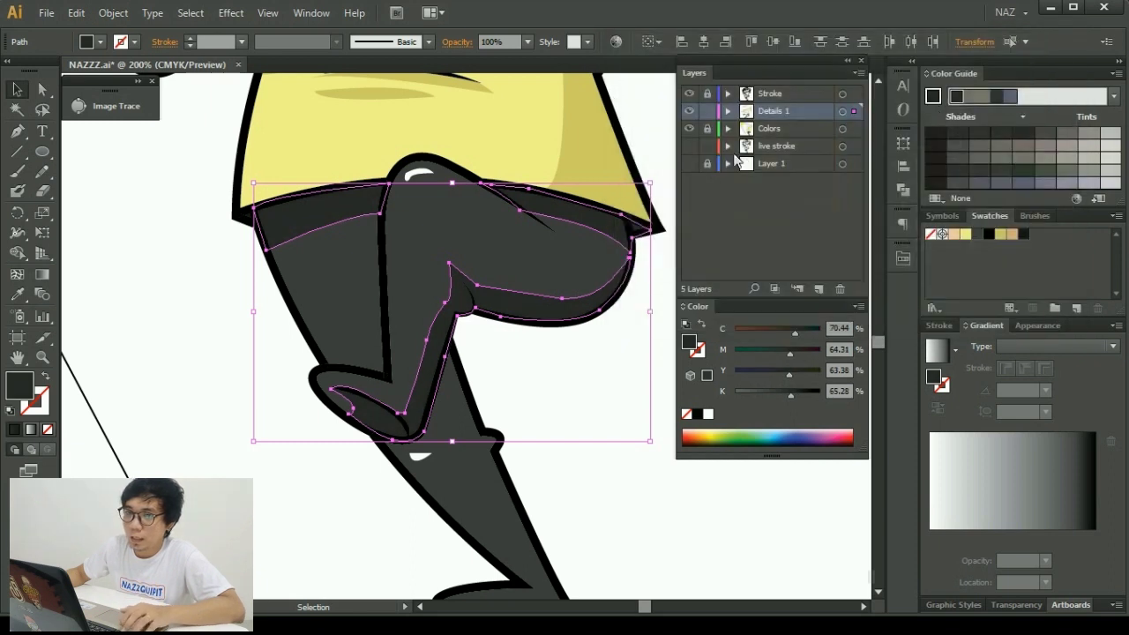
left_click(192, 321)
key("ctrl+minus")
key("ctrl+minus")
mouse_move(416, 435)
left_mouse_down()
mouse_move(499, 424)
mouse_move(456, 368)
left_mouse_up()
Start the lower-leg shading path at the knee and trace it down the shin to the foot.
scroll(436, 428, "up", 1)
key("p")
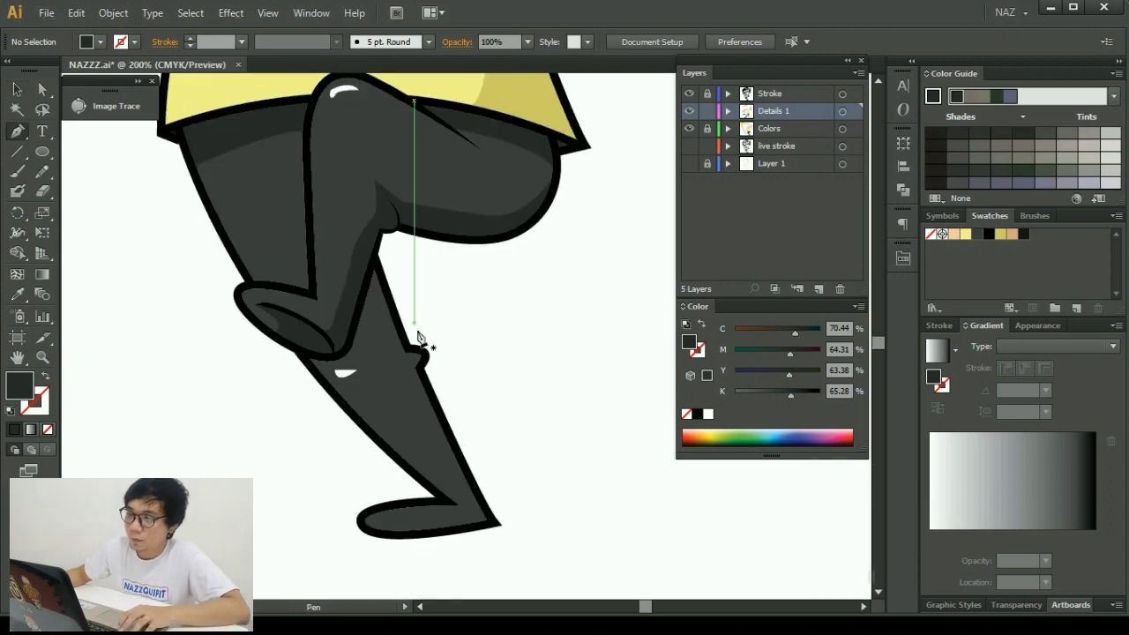
left_click(360, 294)
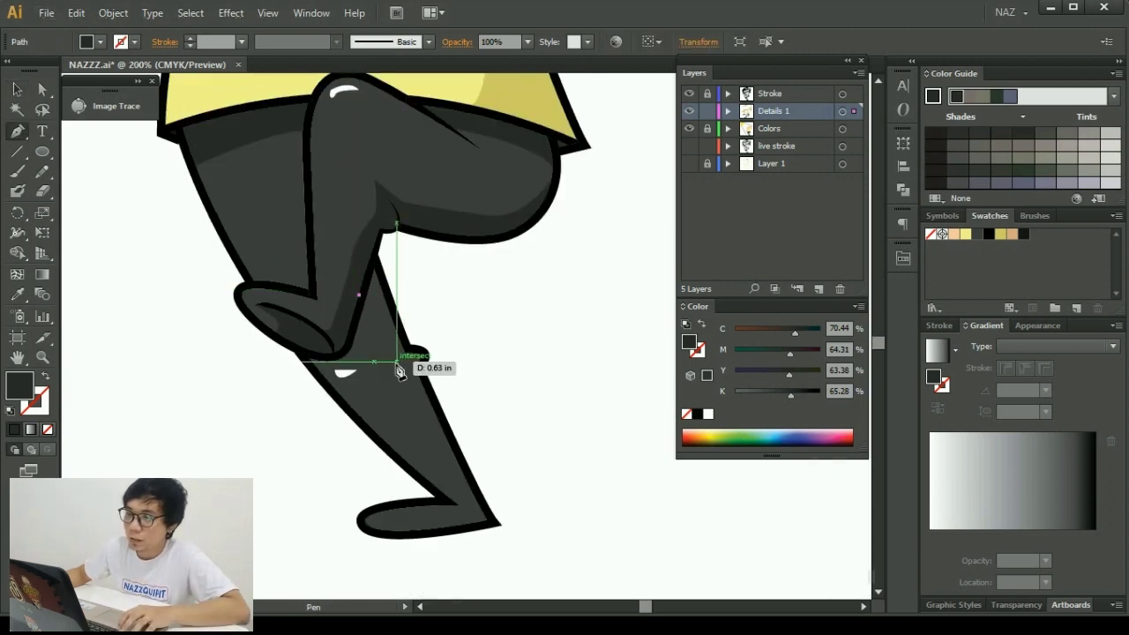
left_click_drag(390, 383, 391, 373)
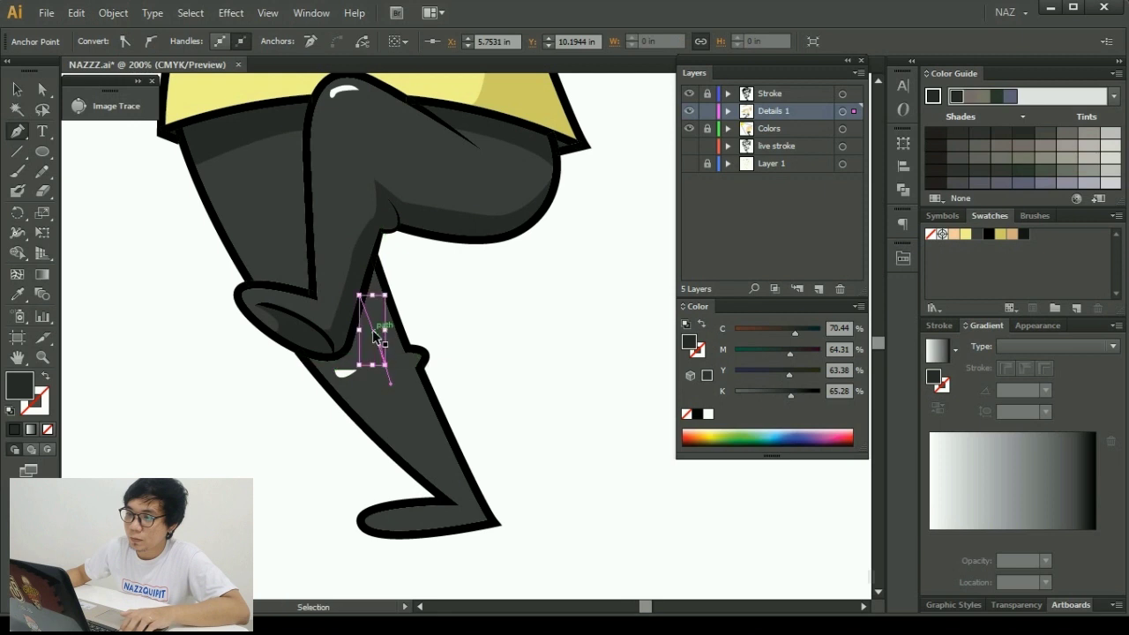
left_click(372, 330, "ctrl")
left_click(365, 293)
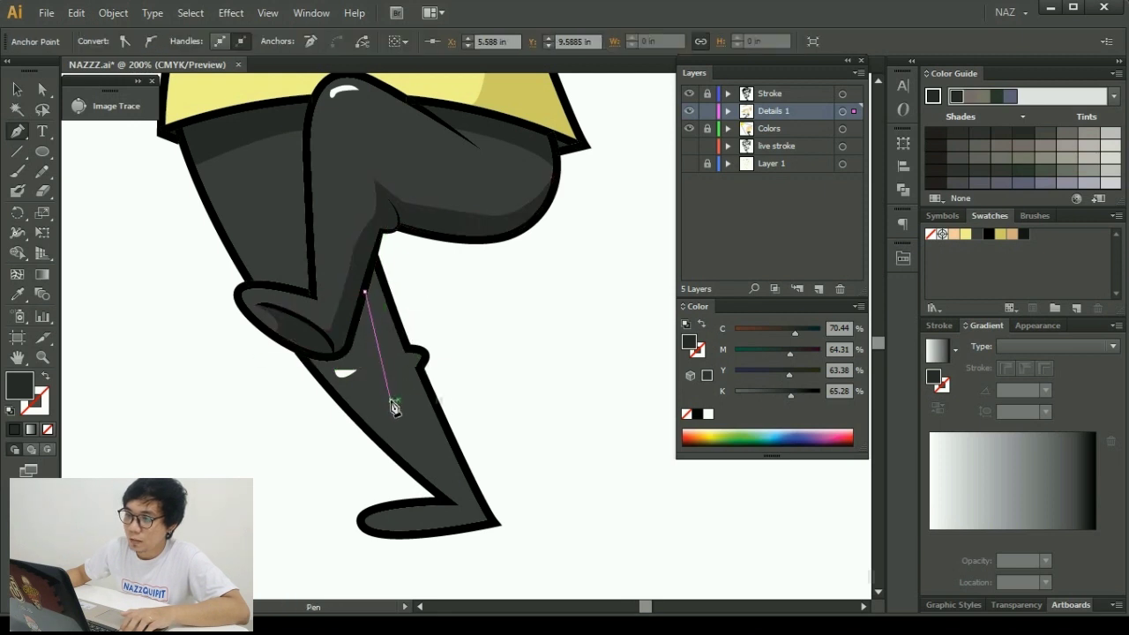
left_click(393, 424)
left_click_drag(370, 429, 371, 436)
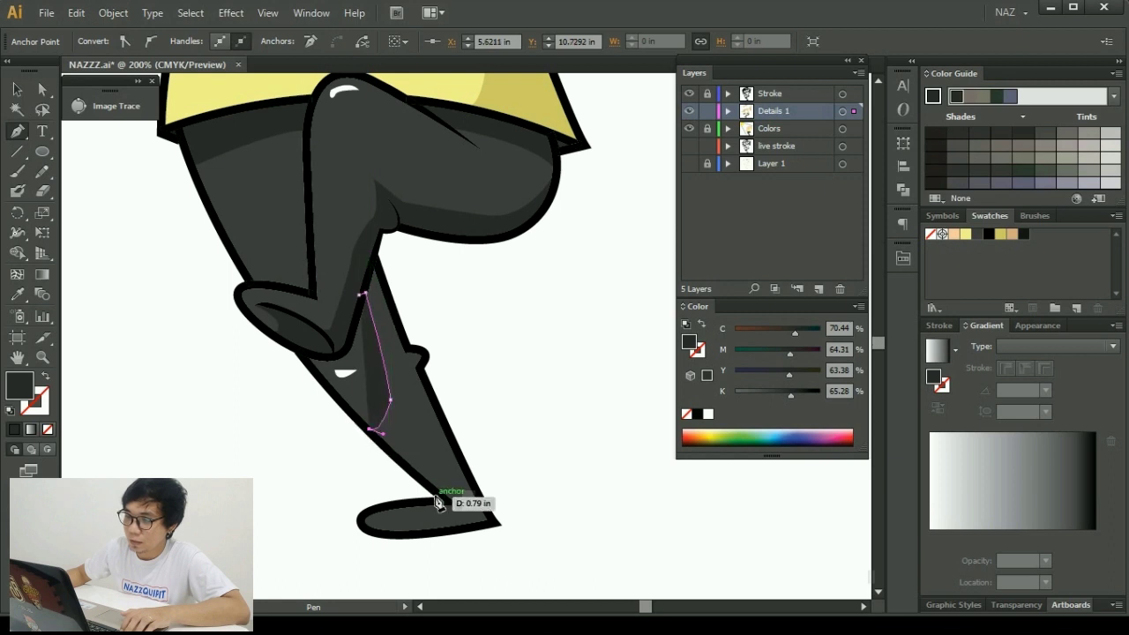
left_click(405, 506)
left_click_drag(413, 558, 414, 555)
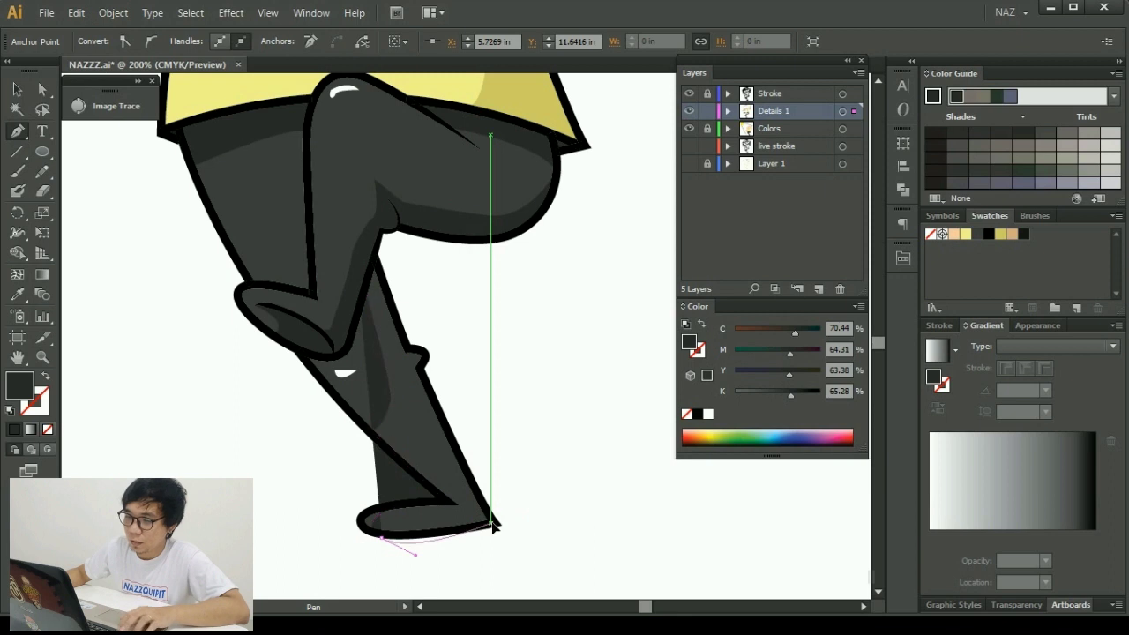
Continue the outline along the shoe's bottom and up the leg's outer edge, closing the shape.
scroll(399, 543, "up", 3)
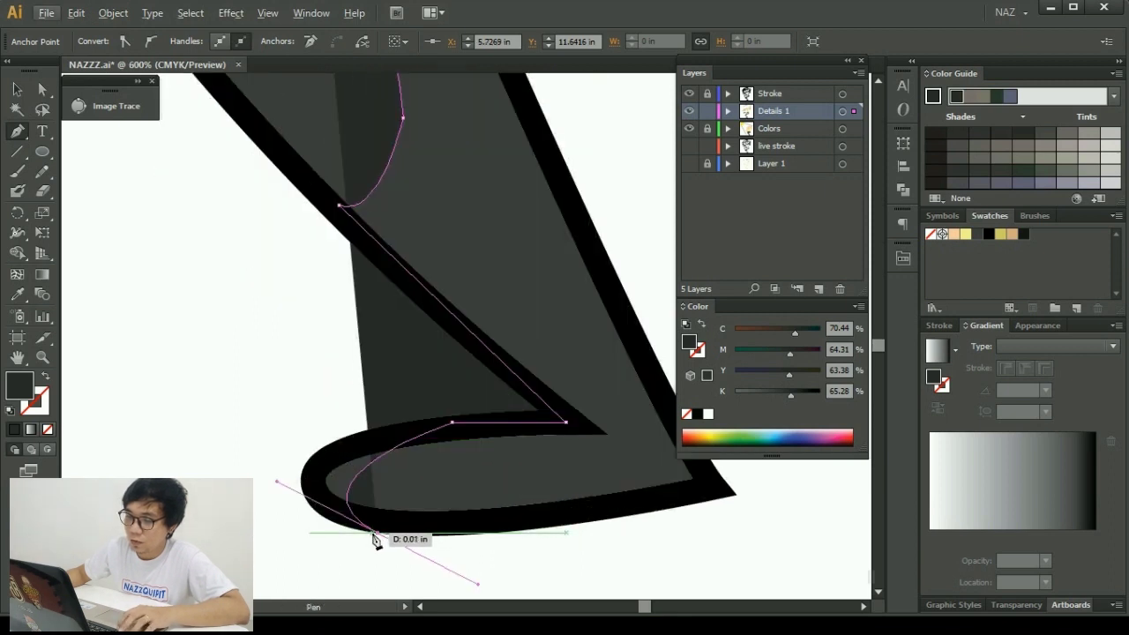
left_click(469, 522)
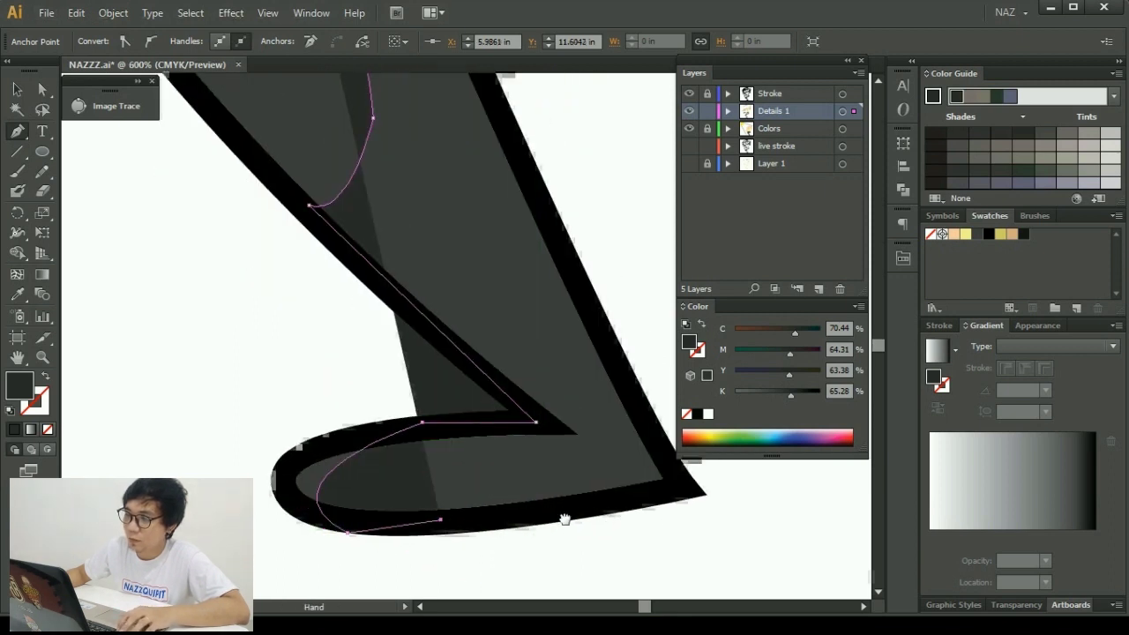
scroll(548, 503, "right", 5)
scroll(533, 474, "down", 2)
scroll(497, 444, "up", 2)
scroll(471, 433, "up", 1)
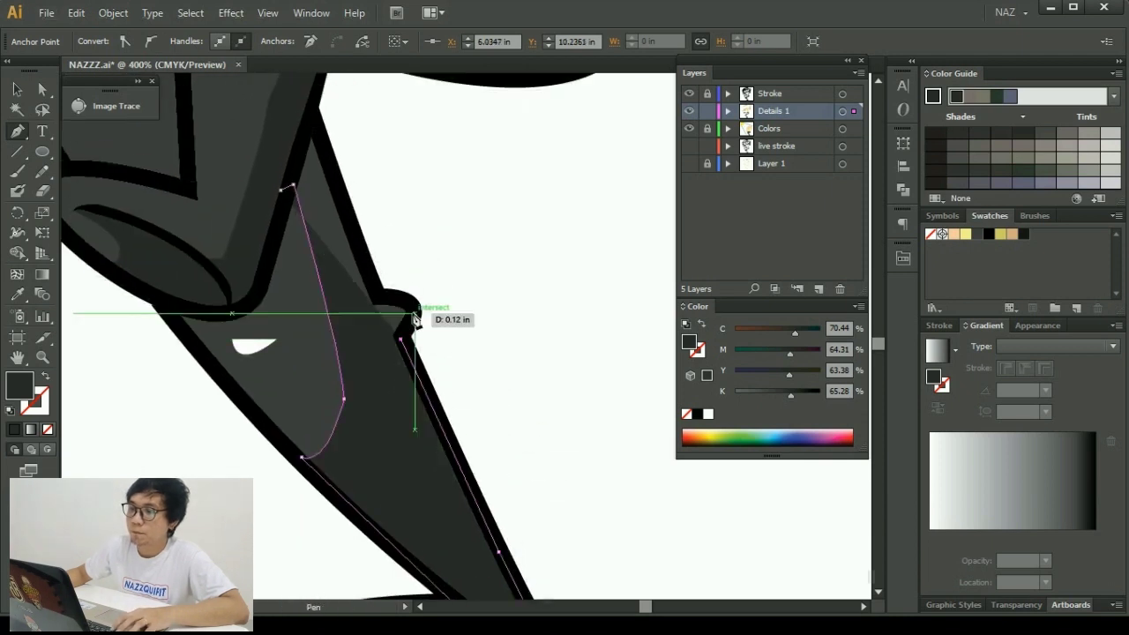
left_click_drag(379, 295, 413, 309)
left_click_drag(331, 208, 370, 361)
left_click(355, 261)
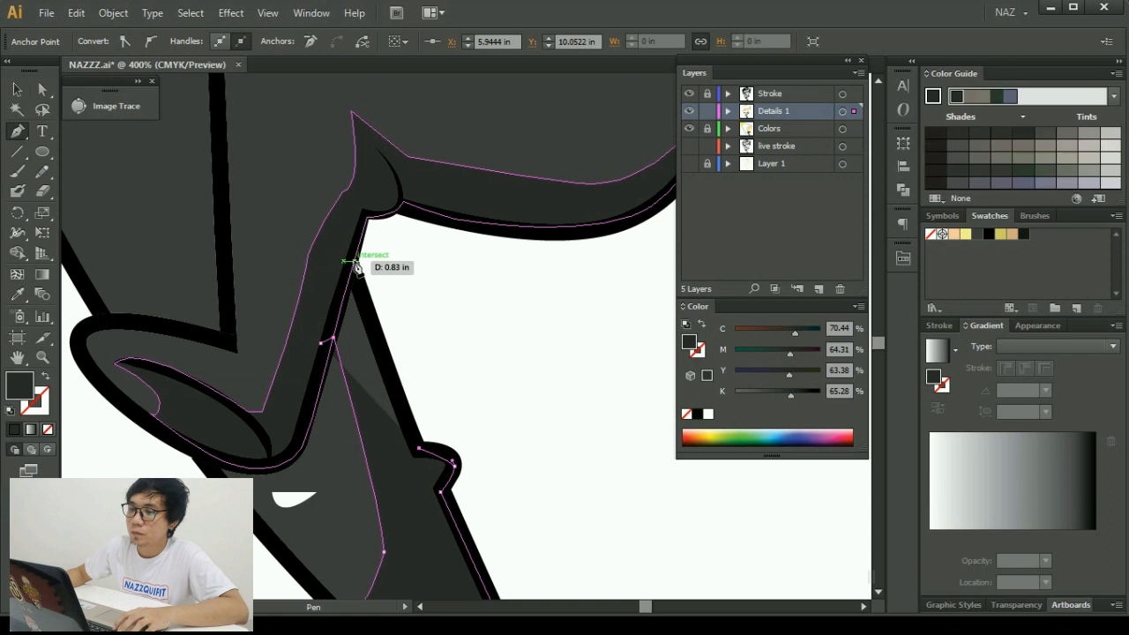
left_click(331, 342)
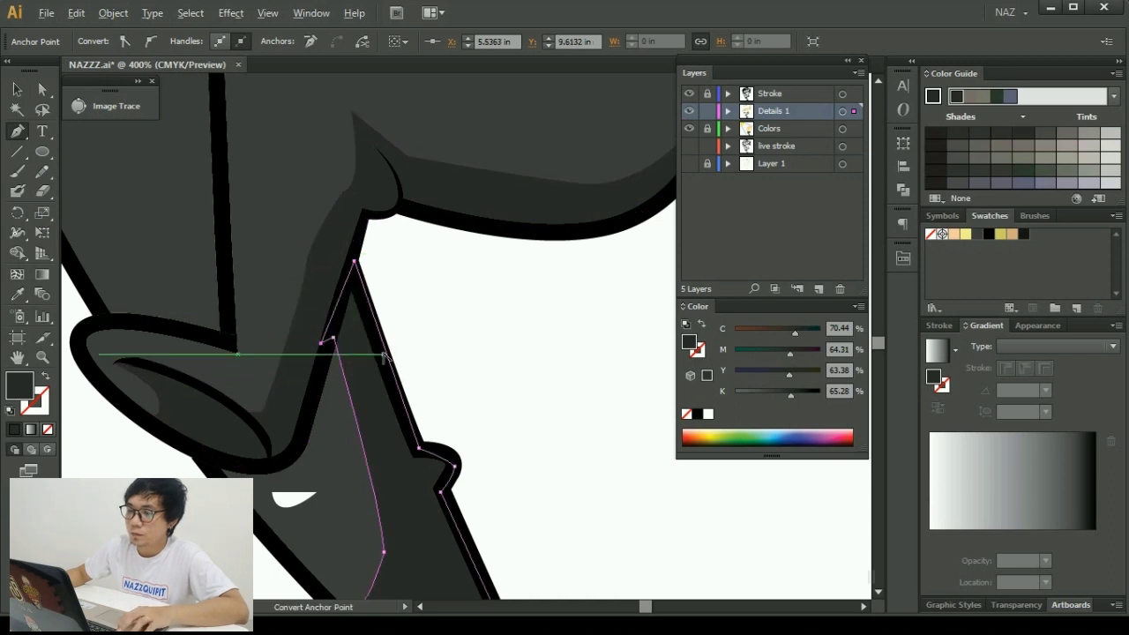
key("ctrl+0")
left_click(478, 357, "ctrl")
Drag anchors on the lower-leg shading's inner edge to smooth its curve from knee to ankle.
scroll(481, 361, "up", 1, "alt")
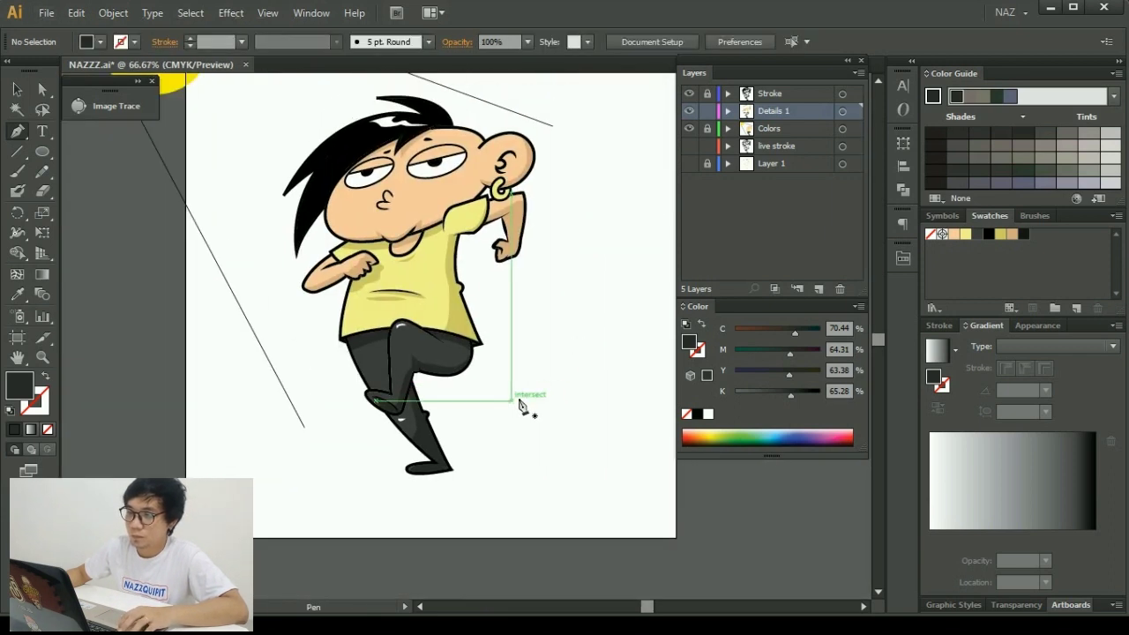
scroll(472, 371, "up", 1, "alt")
left_click(42, 89)
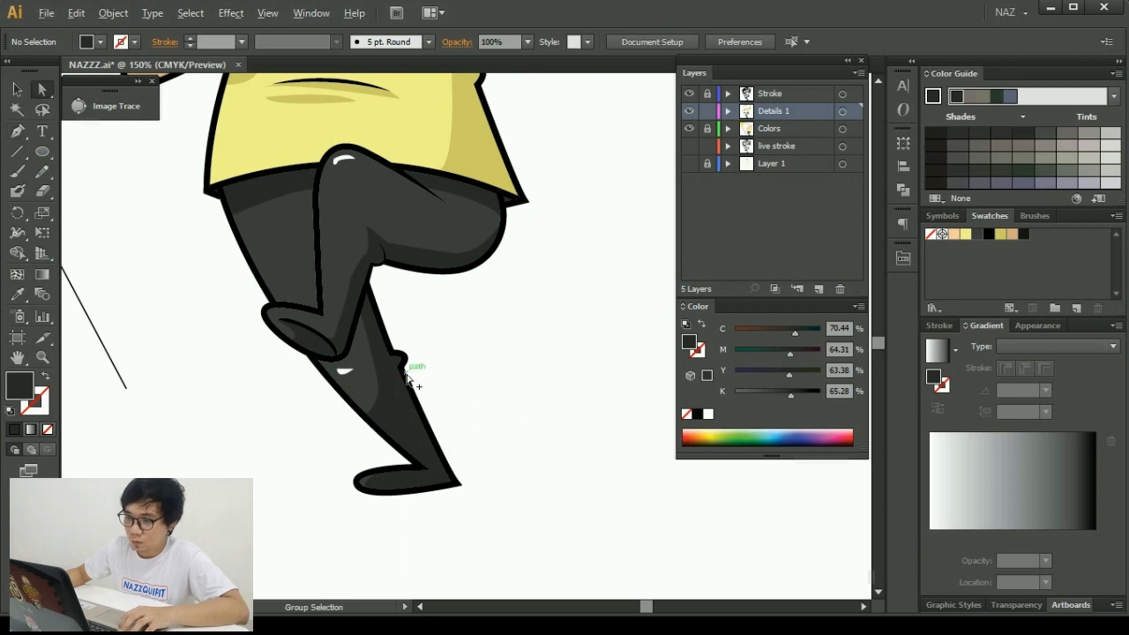
scroll(363, 385, "up", 2, "alt")
left_click(373, 444)
left_click(371, 436)
left_click_drag(368, 439, 386, 471)
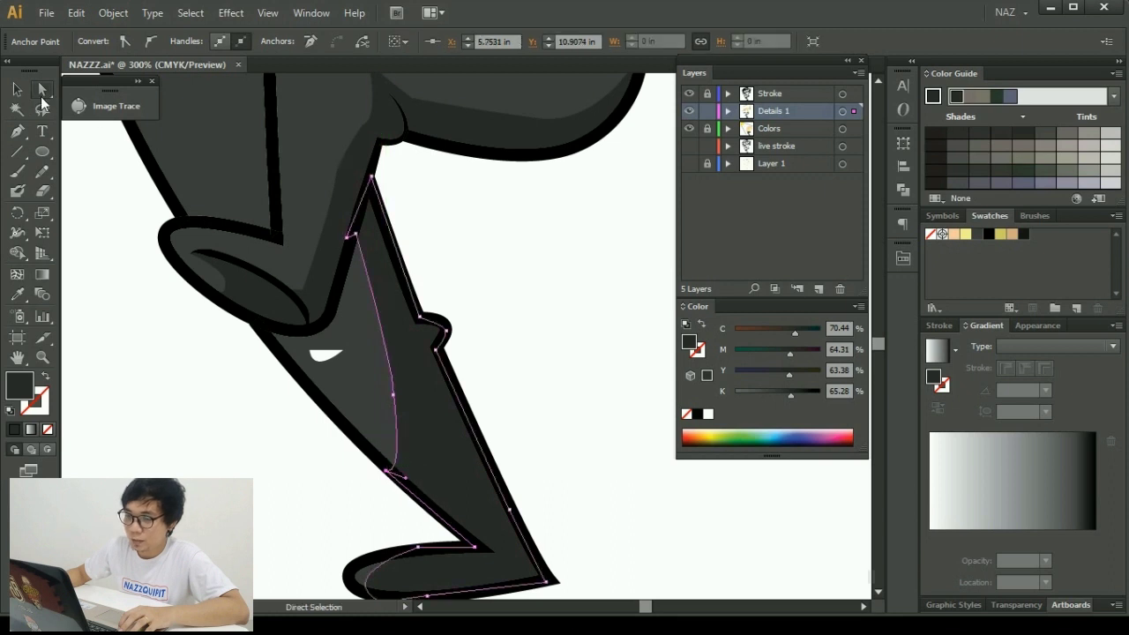
left_click(413, 476, "ctrl")
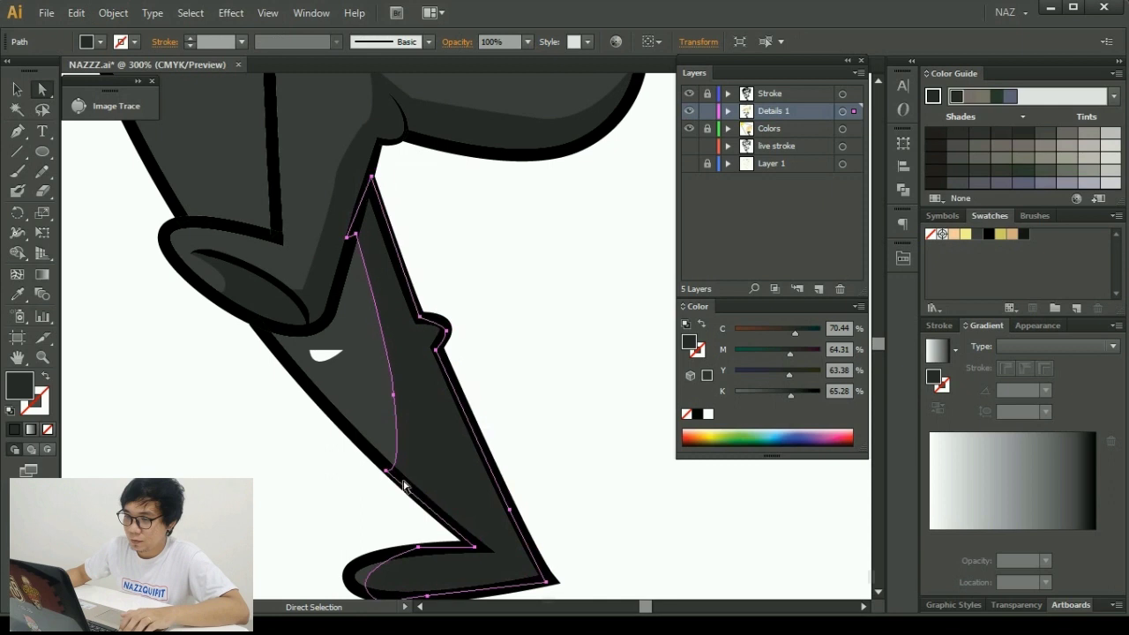
left_click(386, 473)
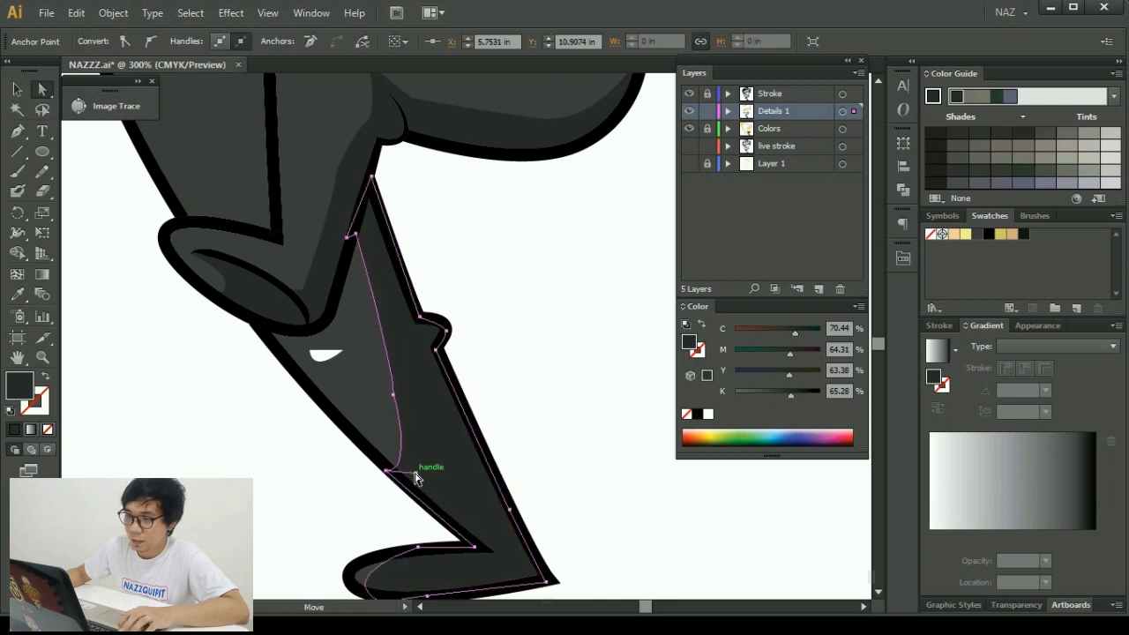
left_click(287, 450)
left_click(400, 398)
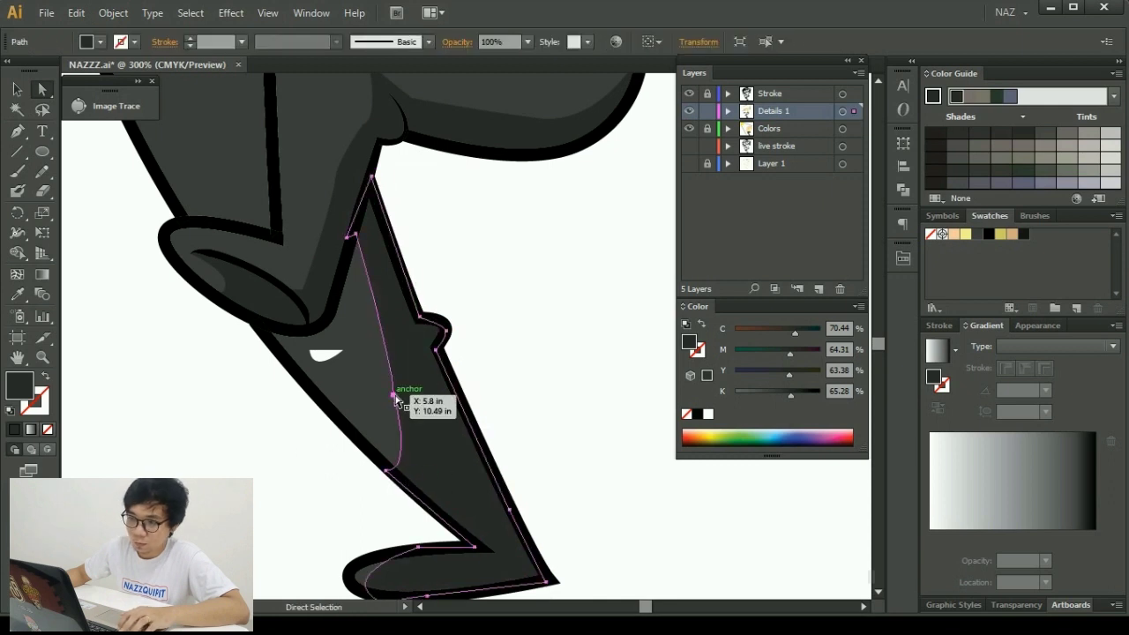
left_click_drag(399, 399, 400, 399)
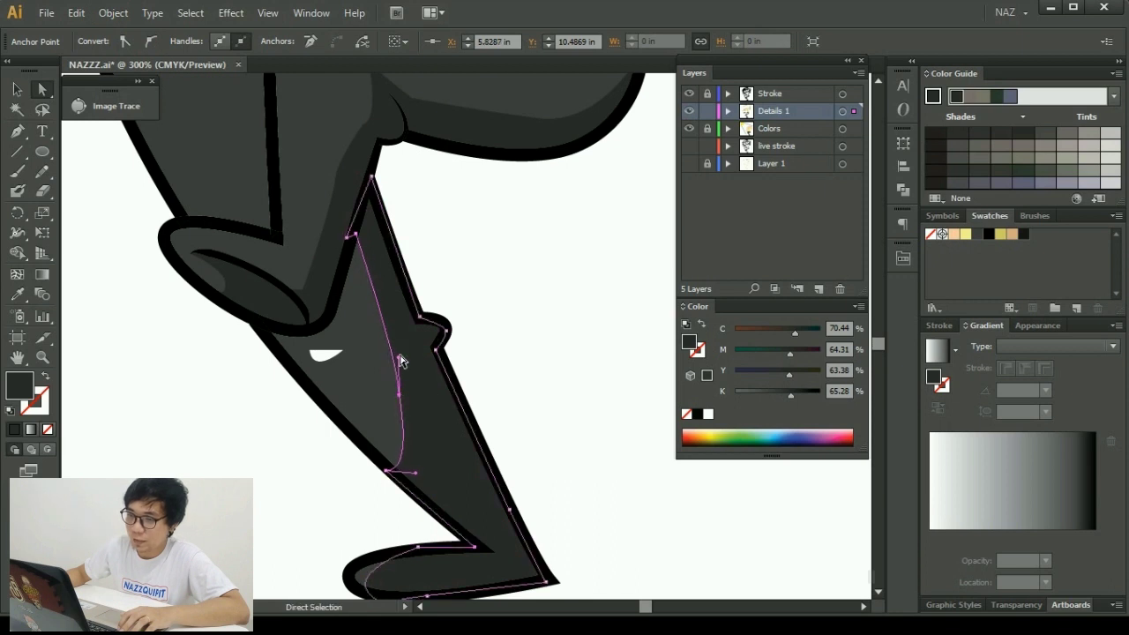
left_click(457, 247)
Bring the face into view and set the fill to the tan swatch C15 M33 Y53 K0.
key("ctrl+1")
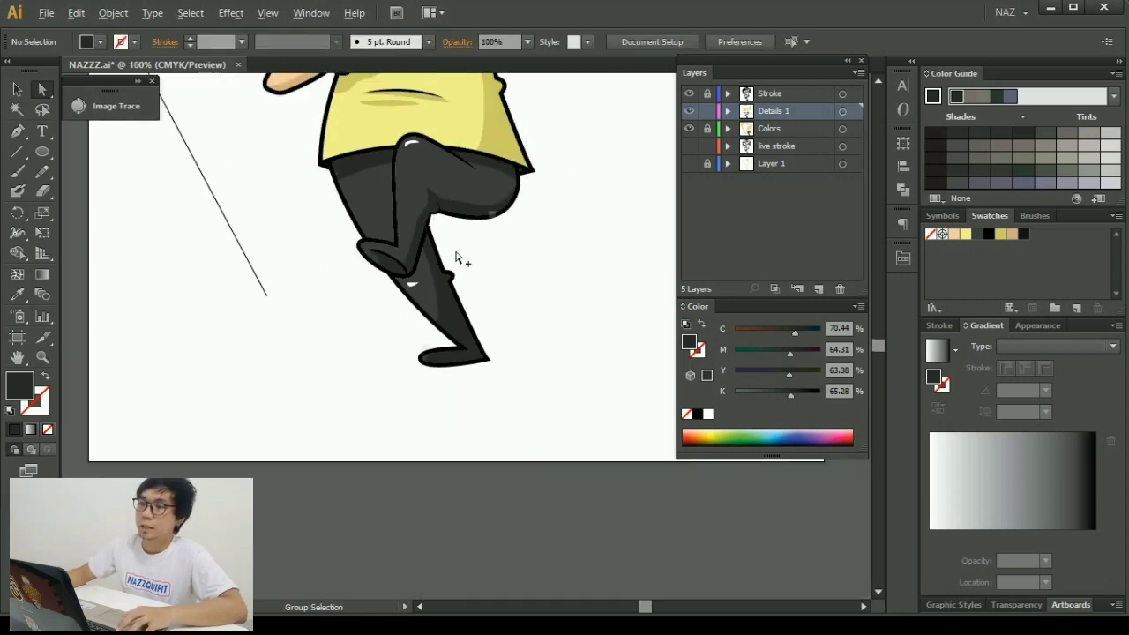
scroll(555, 352, "down", 2)
scroll(574, 479, "down", 1)
left_click_drag(580, 468, 522, 532)
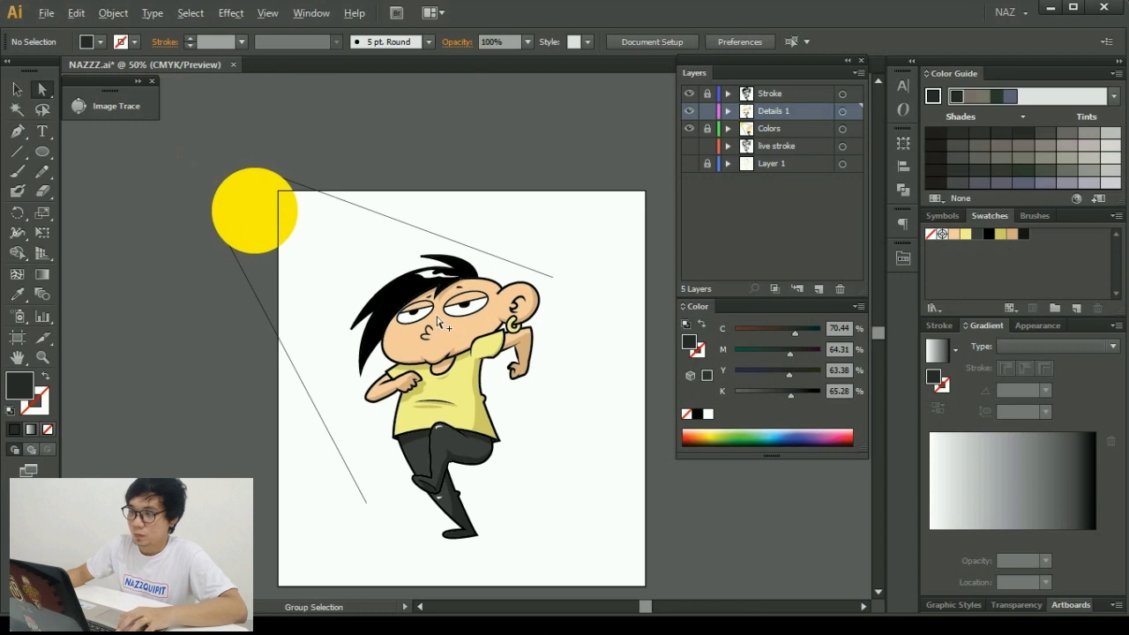
scroll(486, 294, "up", 5)
scroll(403, 378, "up", 3)
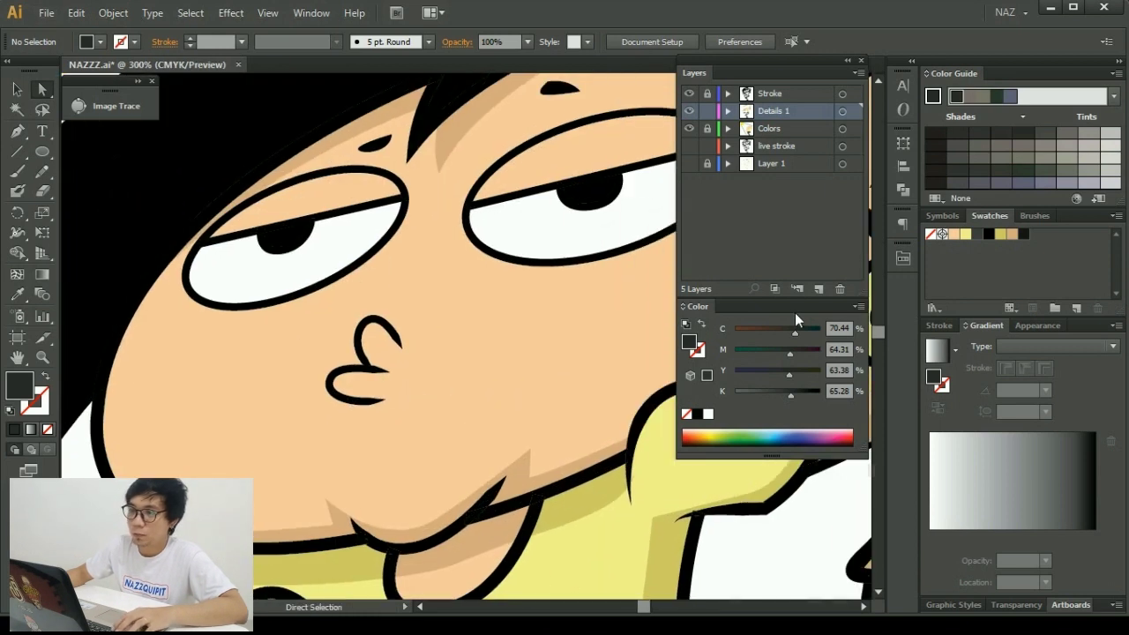
left_click_drag(348, 242, 346, 276)
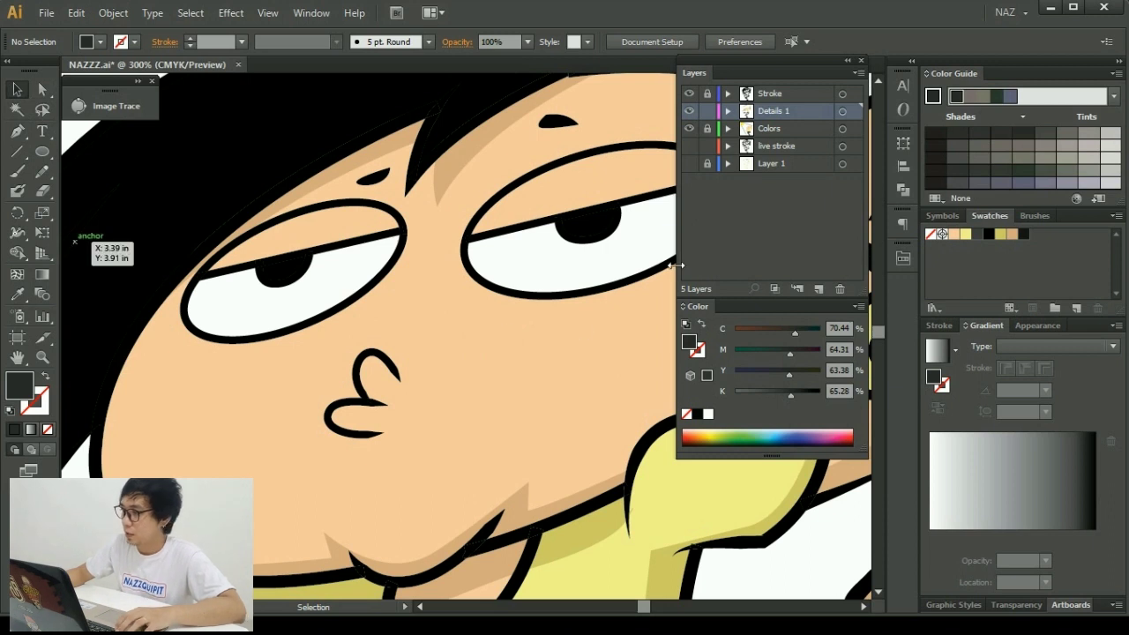
left_click_drag(545, 326, 496, 278)
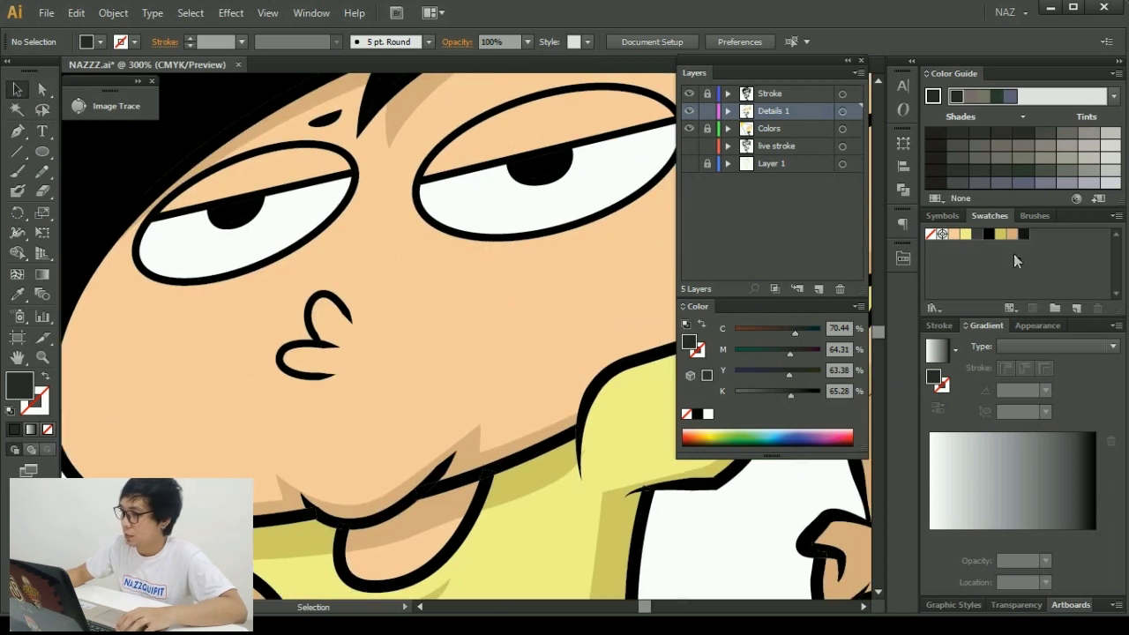
left_click(1012, 235)
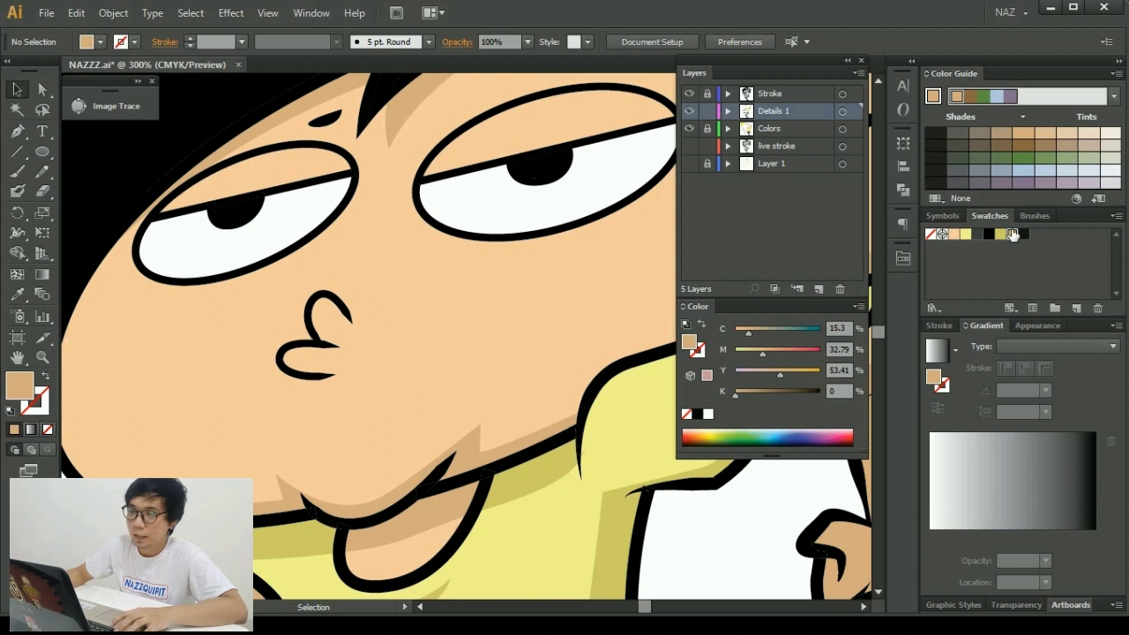
scroll(369, 312, "right", 2)
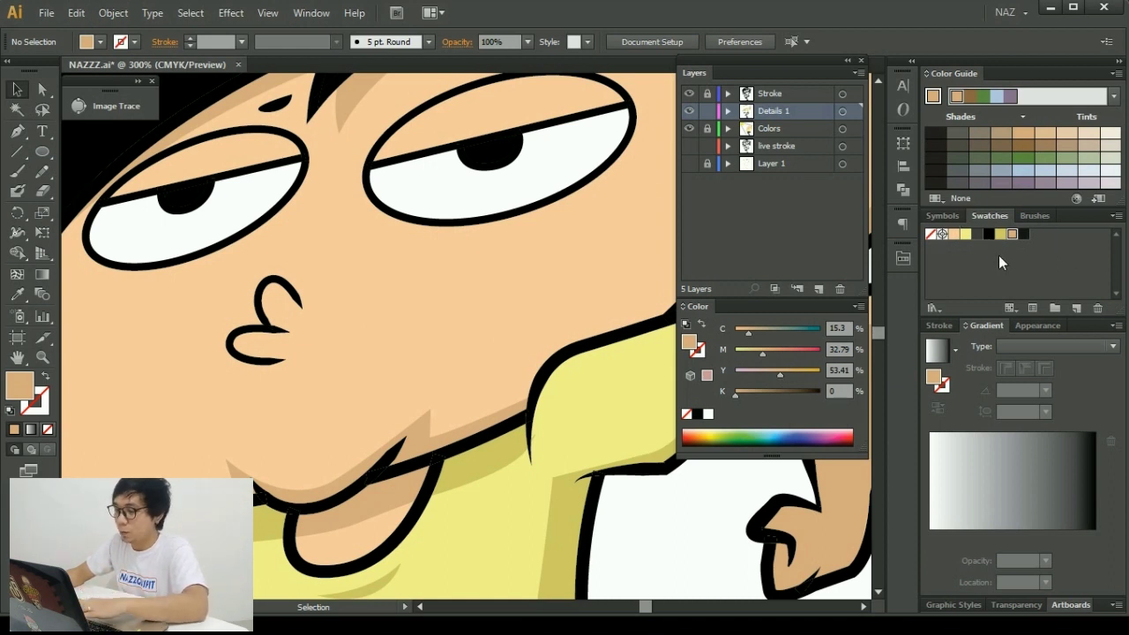
key("p")
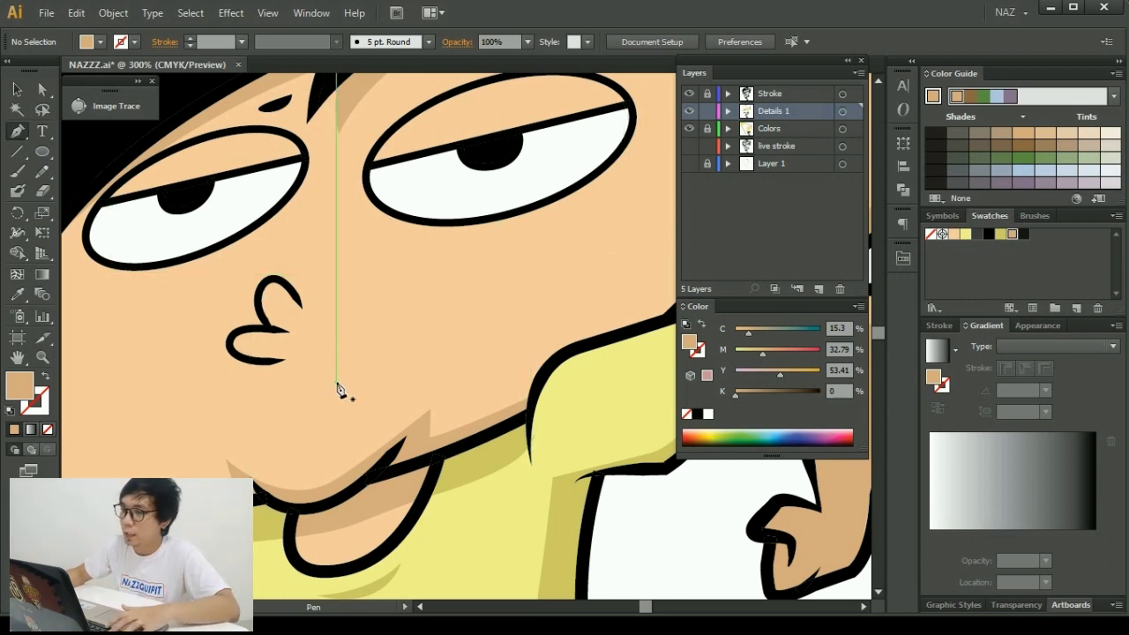
Draw two tan shadow shapes, one inside the nose's upper curl and one along its lower curve.
scroll(321, 276, "up", 2, "alt")
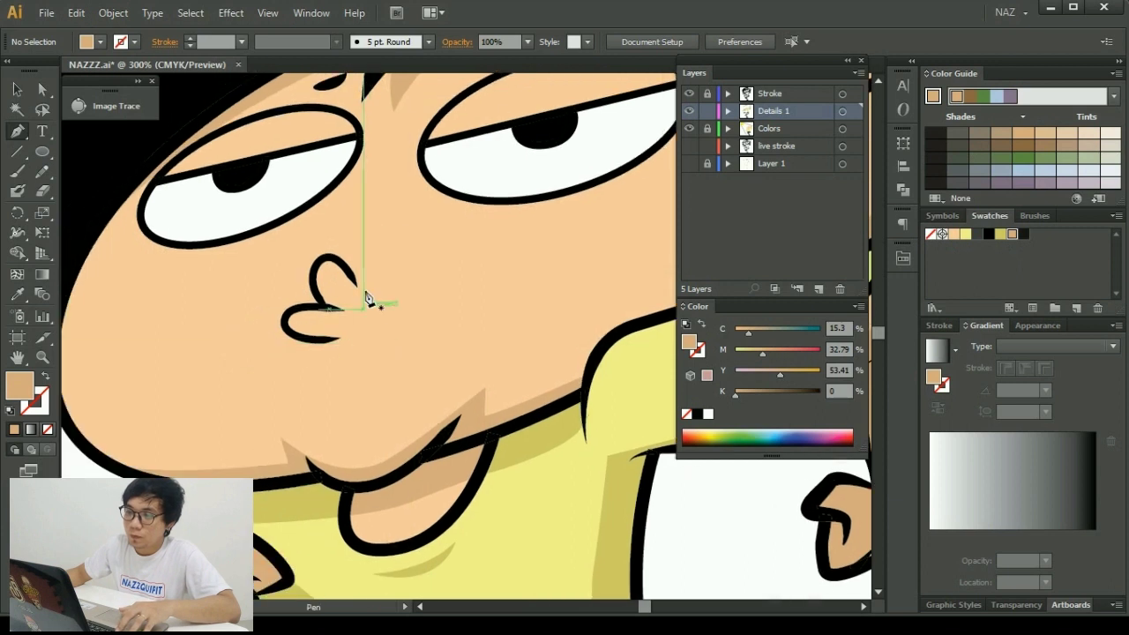
scroll(327, 275, "up", 1, "alt")
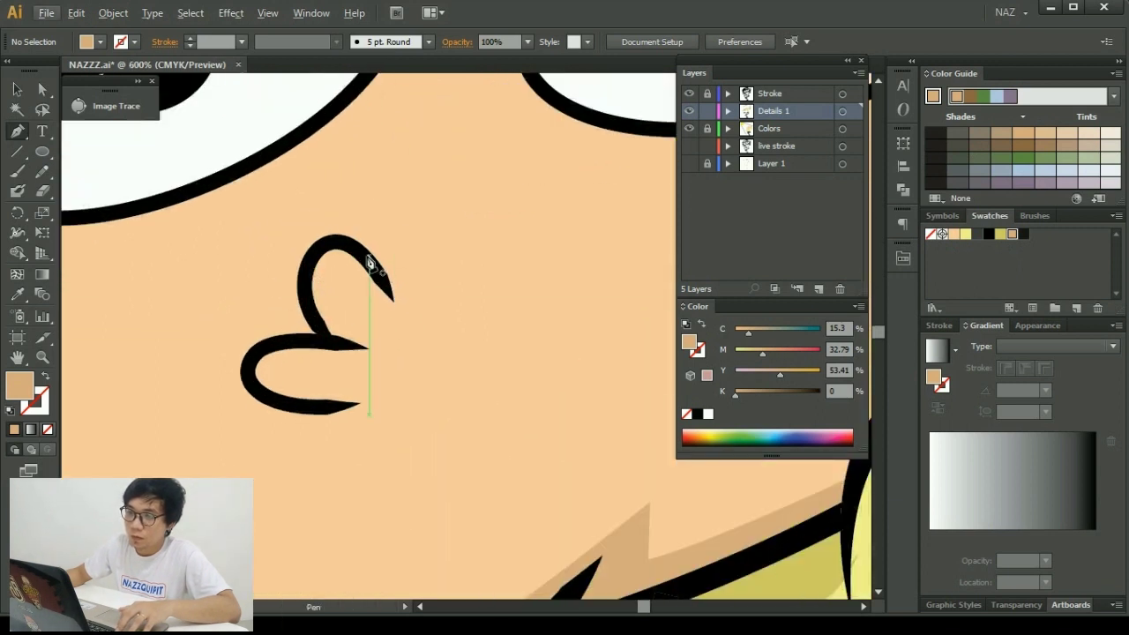
left_click_drag(352, 252, 334, 297)
mouse_move(352, 335)
left_mouse_down()
mouse_move(306, 278)
mouse_move(366, 251)
left_mouse_up()
mouse_move(322, 396)
left_mouse_down()
mouse_move(369, 369)
mouse_move(424, 370)
mouse_move(468, 350)
mouse_move(424, 309)
left_mouse_up()
left_click(369, 369, "ctrl")
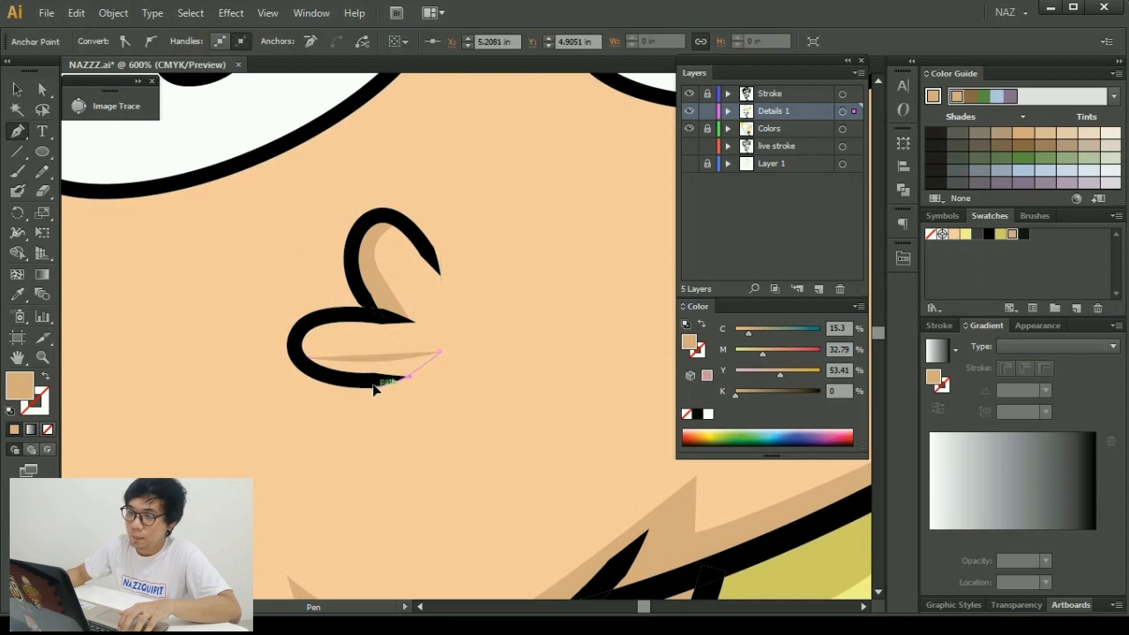
left_click_drag(306, 358, 308, 366)
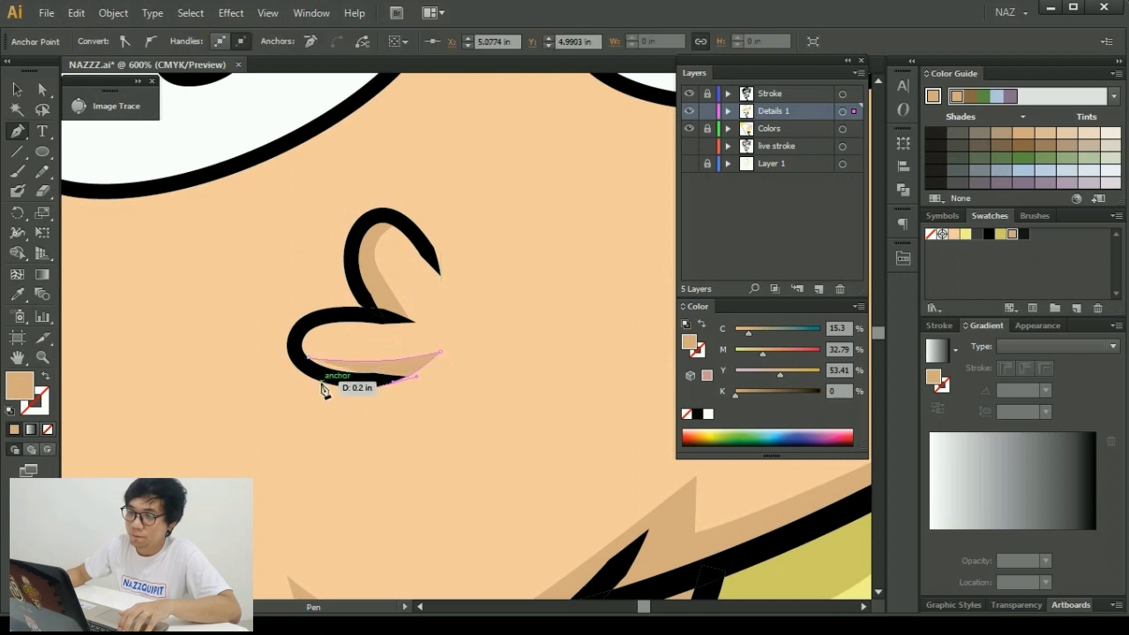
left_click(490, 336, "ctrl")
scroll(497, 333, "down", 4)
Draw a closed tan shadow shape beneath the left eye.
scroll(503, 308, "up", 3)
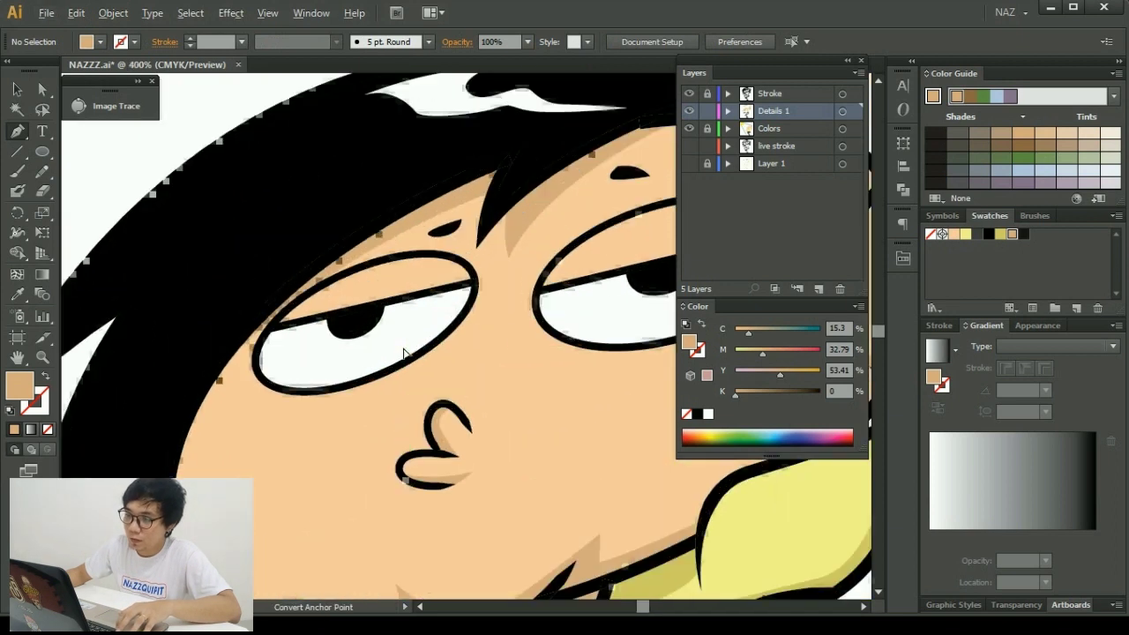
scroll(481, 306, "up", 1)
left_click(477, 302)
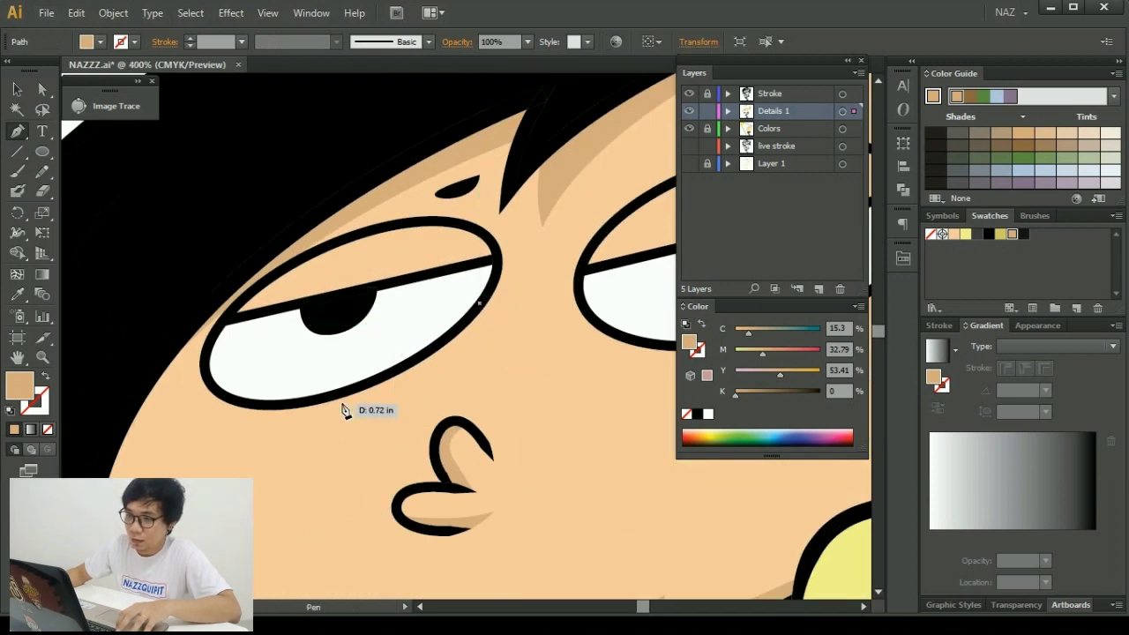
left_click_drag(274, 431, 171, 452)
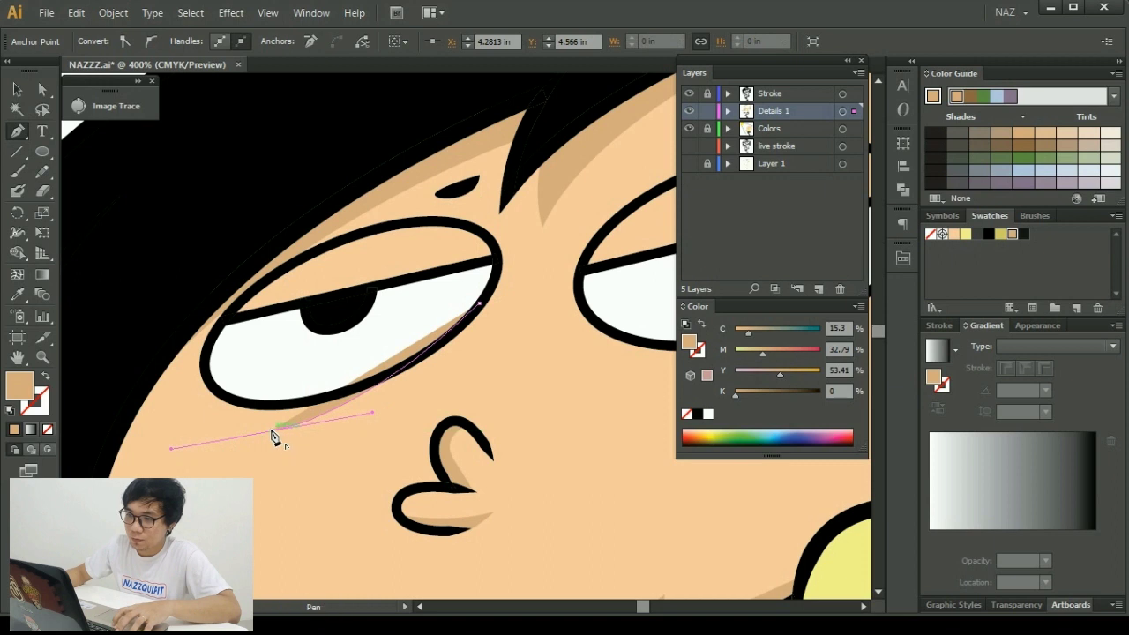
left_click(274, 431)
left_click_drag(273, 432, 168, 457)
left_click_drag(377, 329, 412, 217)
left_click_drag(457, 330, 407, 307)
left_click(450, 380, "ctrl")
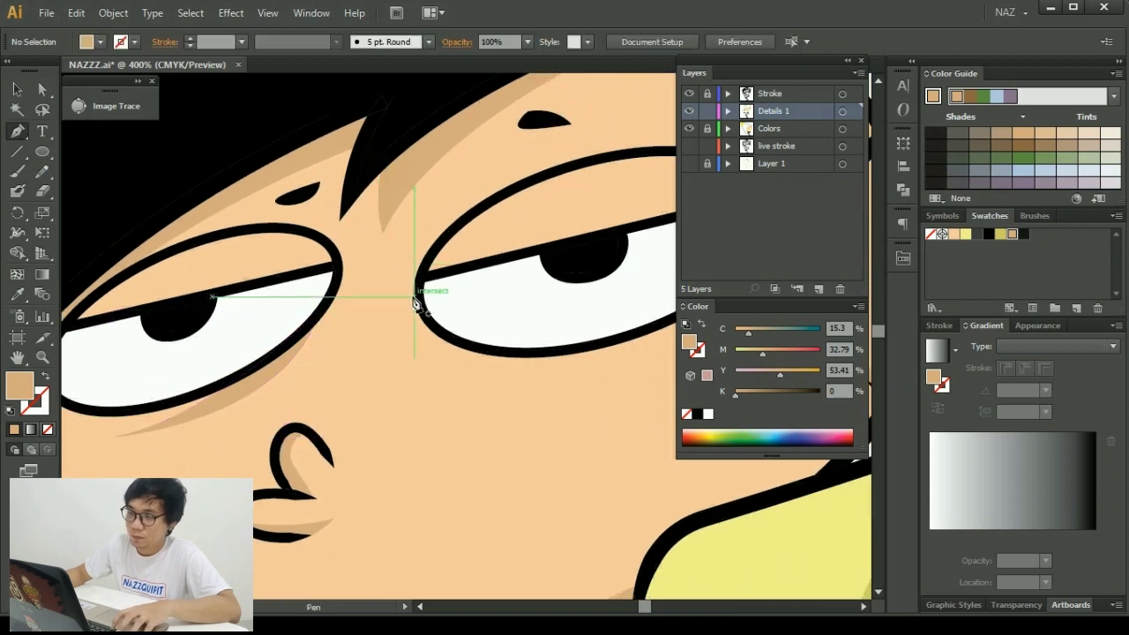
Draw a tan shadow at the right eye's inner corner beside the nose bridge.
left_click(416, 295)
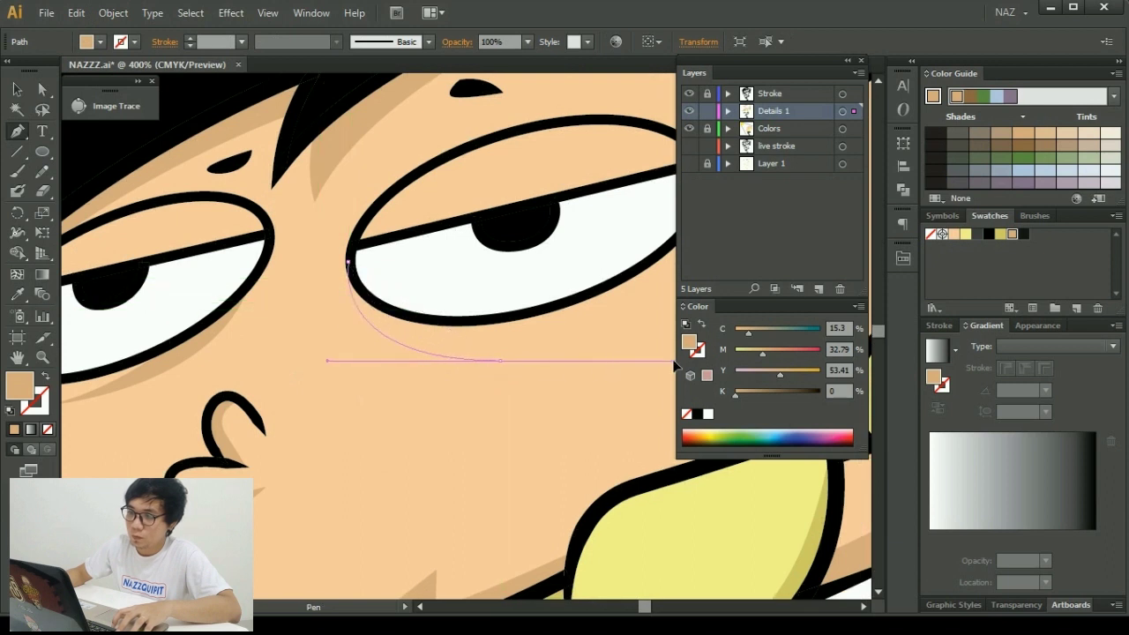
left_click_drag(500, 360, 508, 370)
scroll(503, 369, "up", 3)
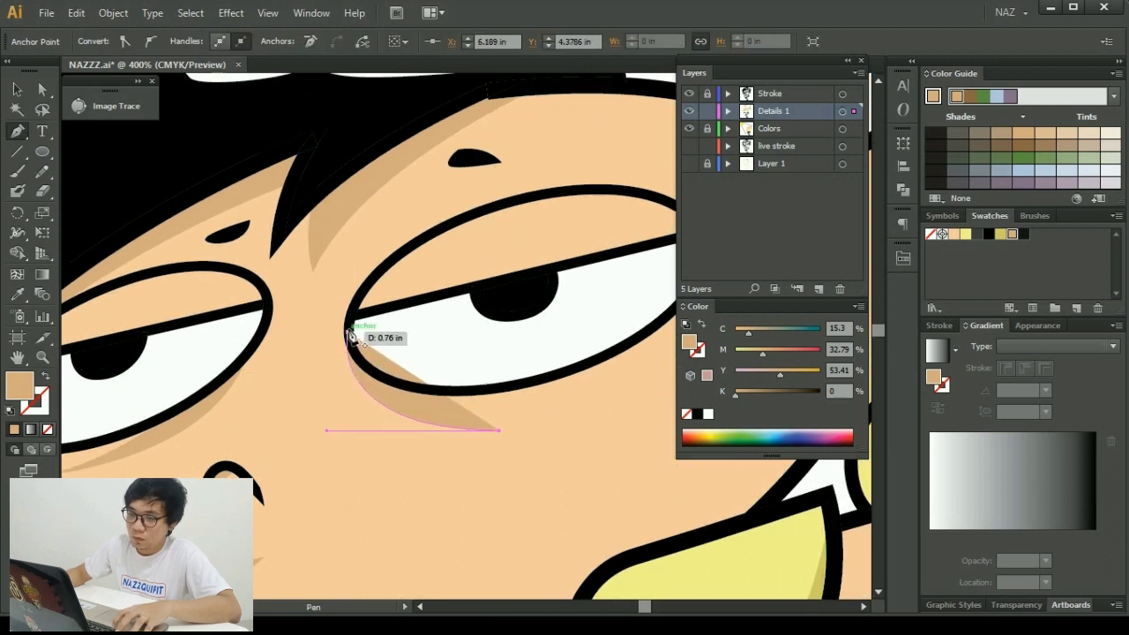
left_click(346, 332)
key("v")
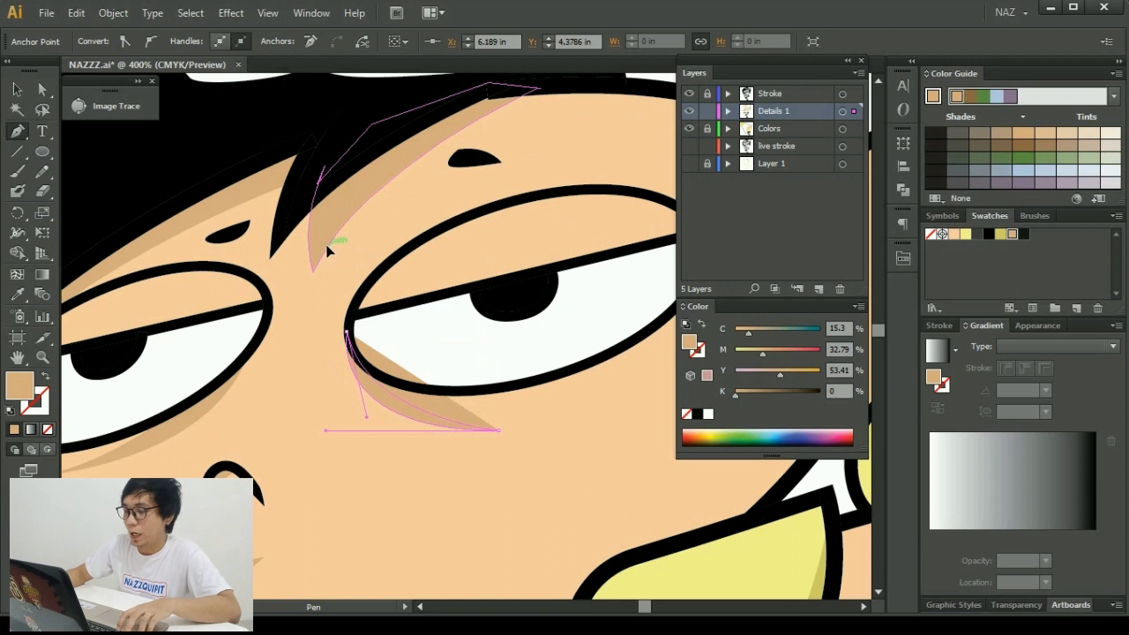
key("p")
scroll(454, 371, "down", 5)
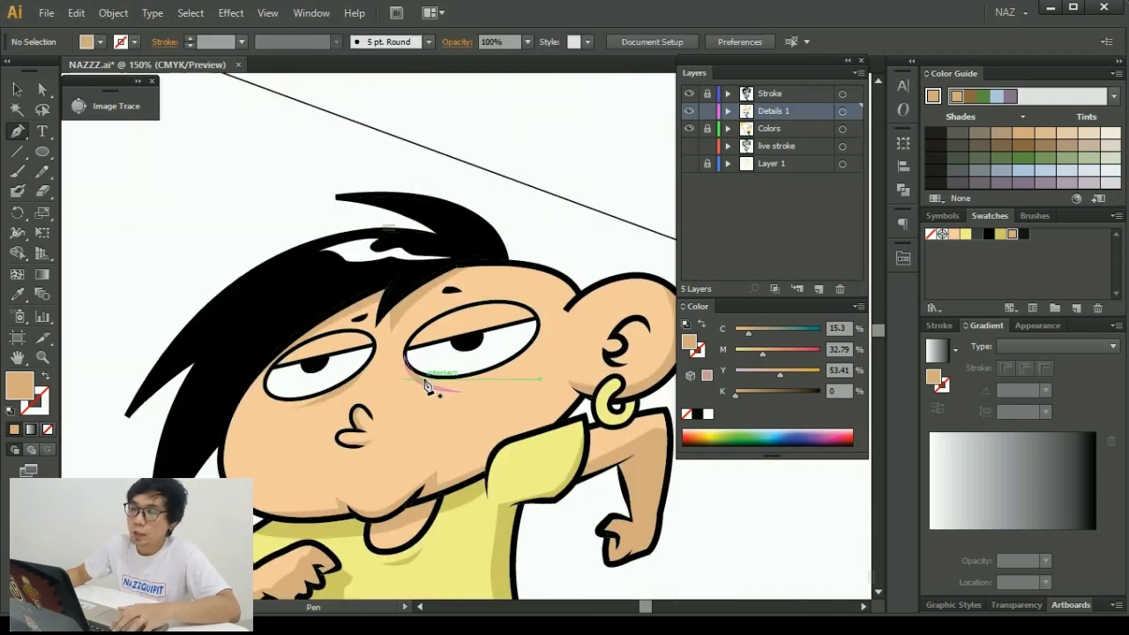
left_click_drag(377, 383, 392, 319)
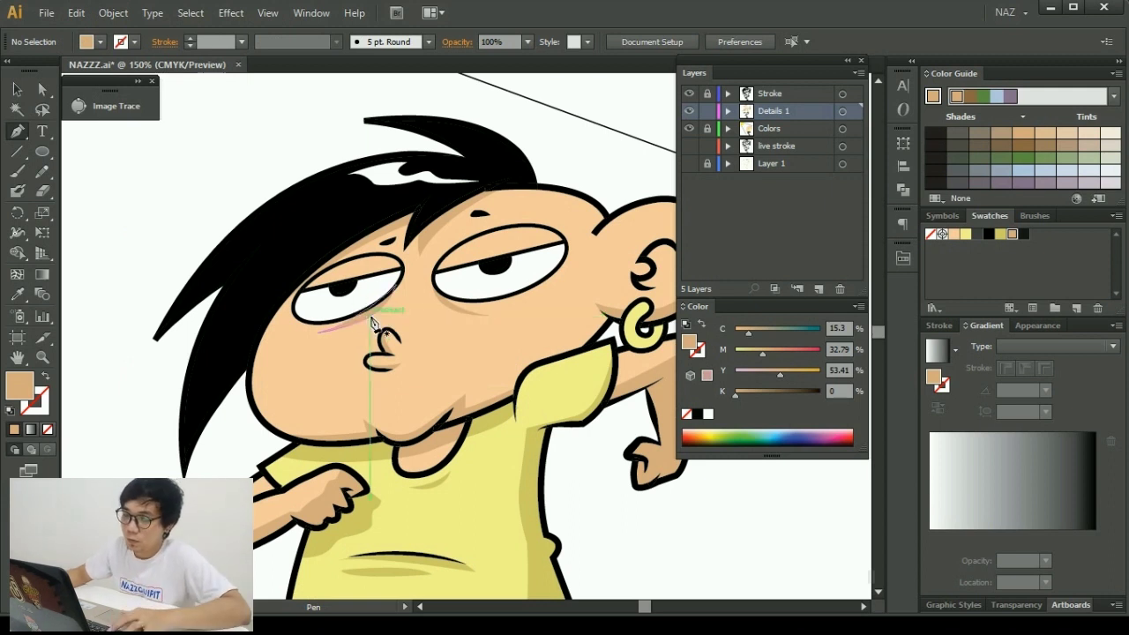
Pan toward the neck and place the first point of a shadow beside the earring.
key("space")
left_click_drag(407, 312, 300, 320)
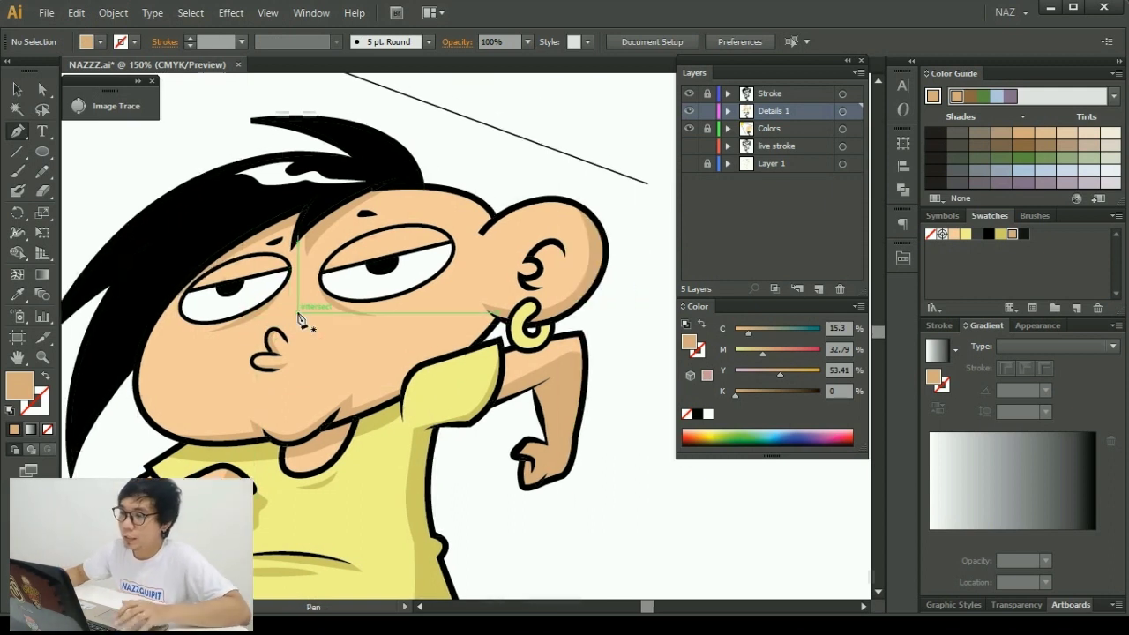
scroll(605, 347, "up", 1, "alt")
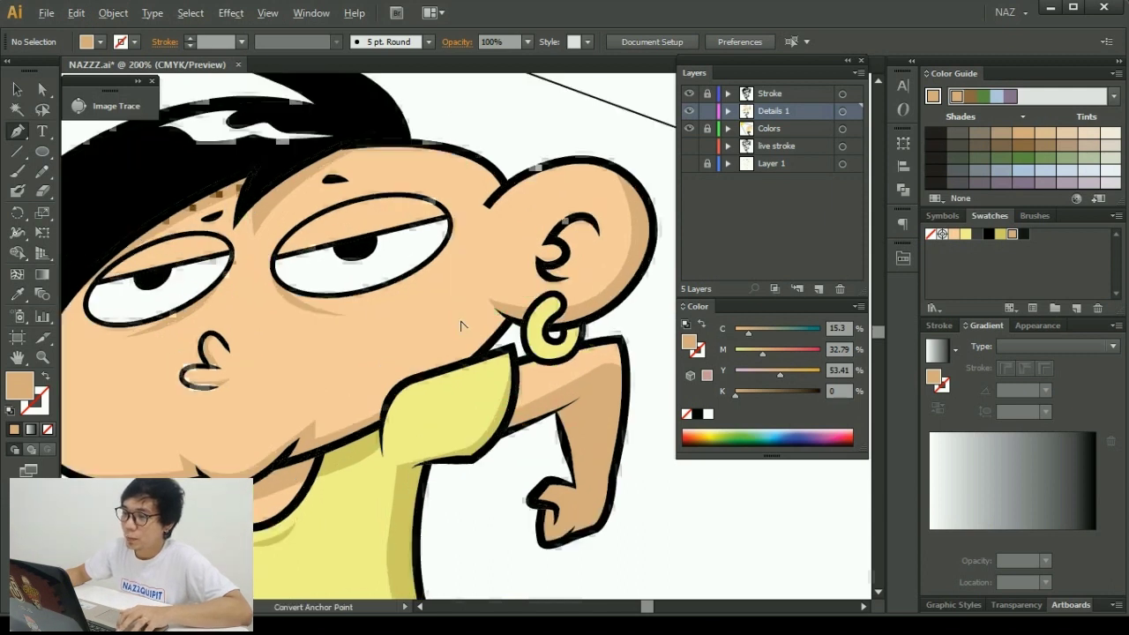
scroll(533, 322, "up", 2, "alt")
left_click(525, 292)
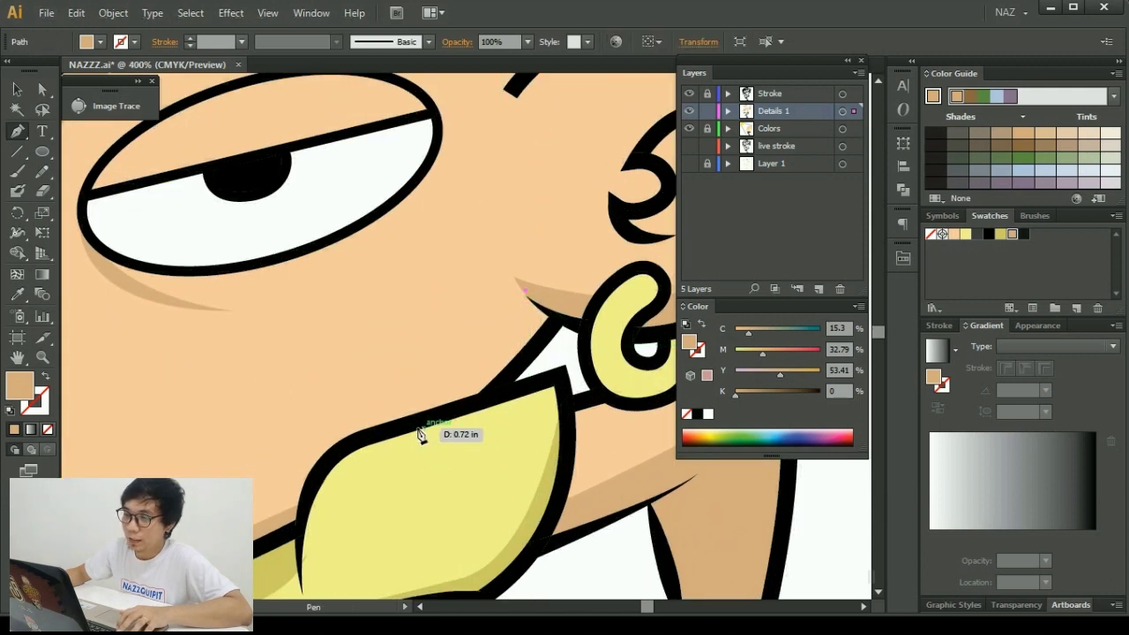
Finish the tan neck shadow shape beside the earring.
left_click_drag(344, 459, 345, 459)
left_click(393, 425)
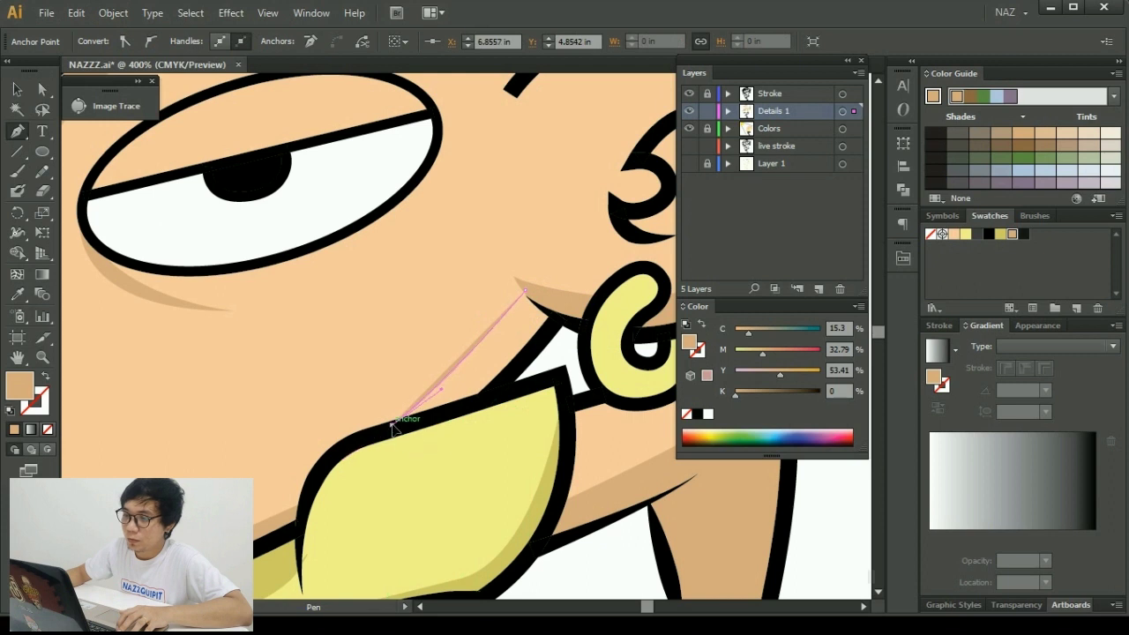
left_click(488, 398)
left_click_drag(562, 324, 530, 298)
left_click(525, 291)
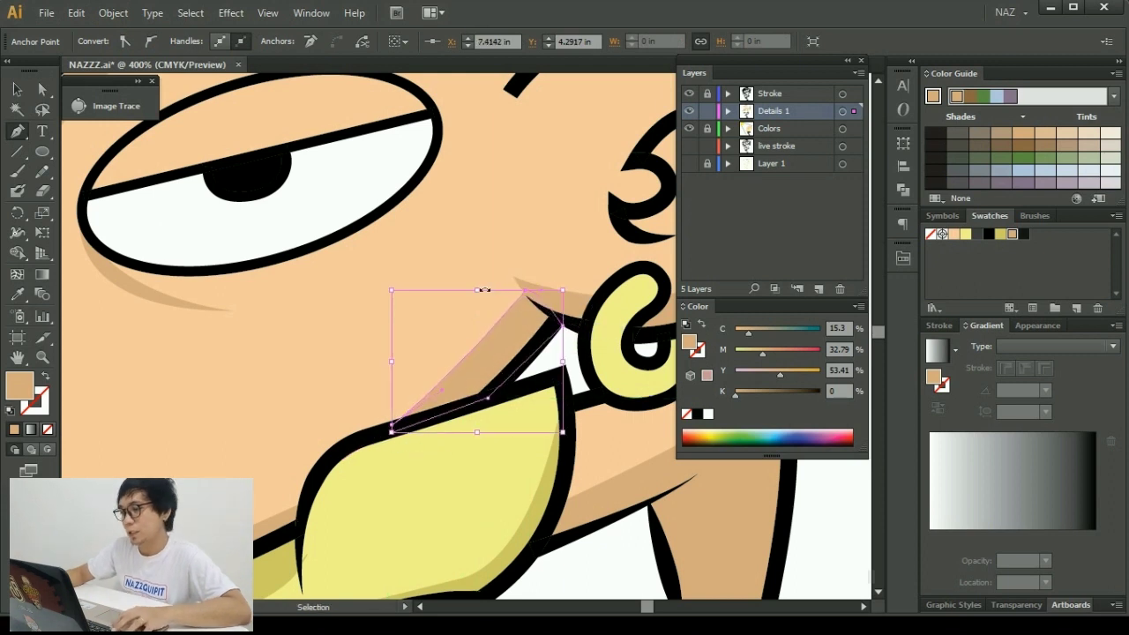
left_click(453, 316, "ctrl")
Draw a tan shadow along the tip of the ear.
scroll(452, 316, "down", 3)
scroll(454, 300, "up", 1)
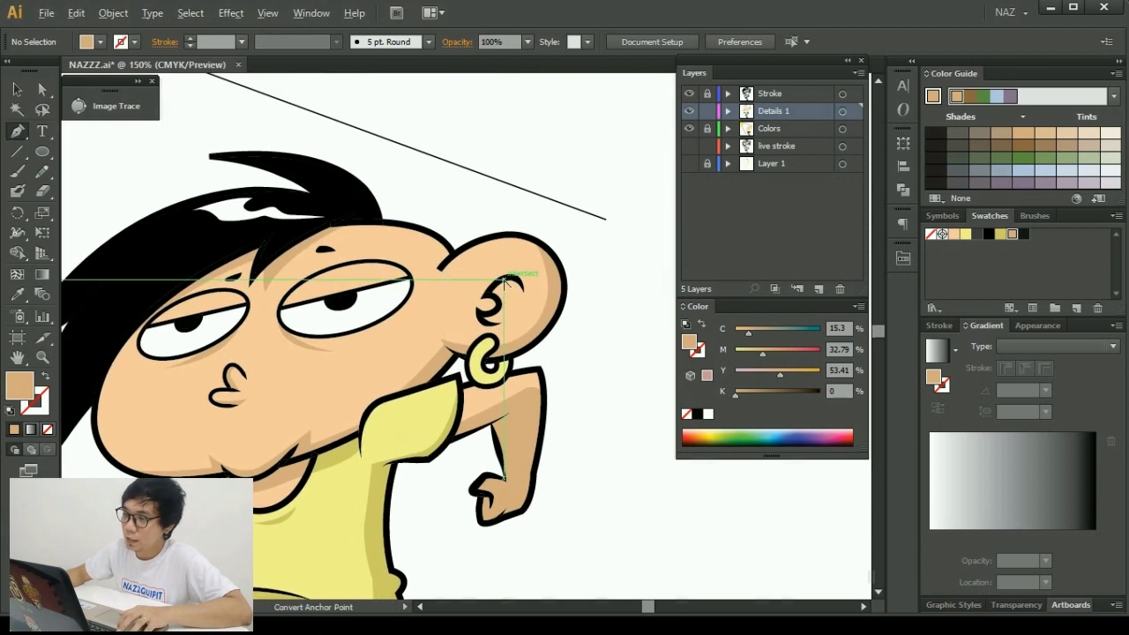
scroll(502, 280, "up", 3)
mouse_move(577, 349)
left_mouse_down()
mouse_move(550, 308)
mouse_move(490, 282)
mouse_move(454, 315)
left_mouse_up()
left_click(486, 362)
Draw tan shadow shapes along the inner and lower curves of the ear.
left_click(479, 373, "ctrl")
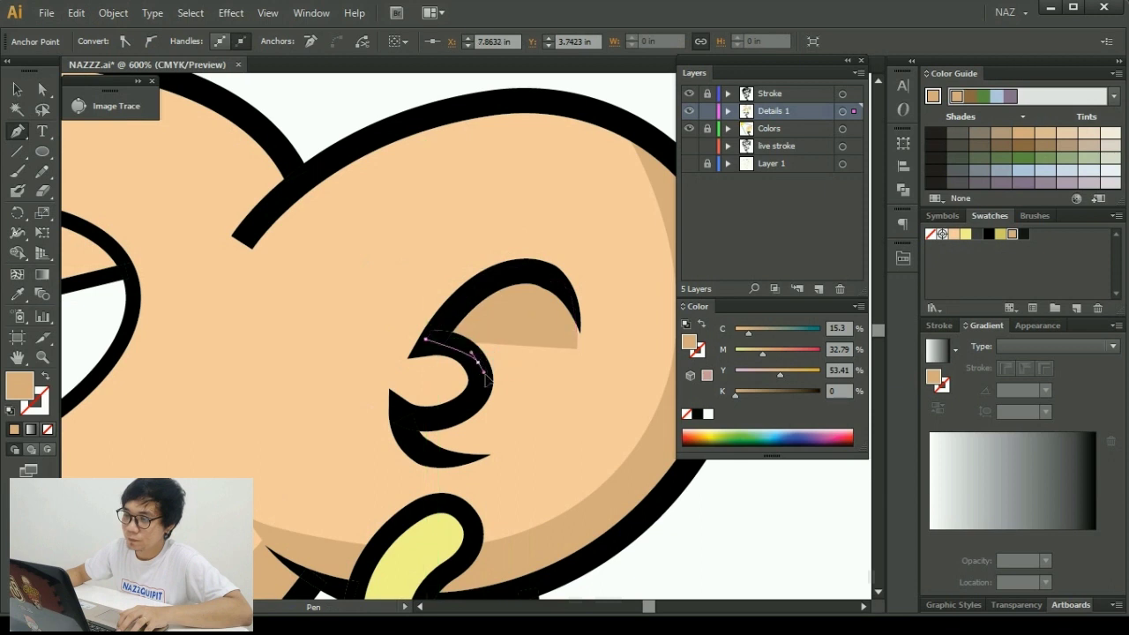
left_click_drag(478, 364, 474, 404)
left_click_drag(474, 404, 472, 419)
left_click(427, 417)
left_click(402, 422)
left_click(430, 461)
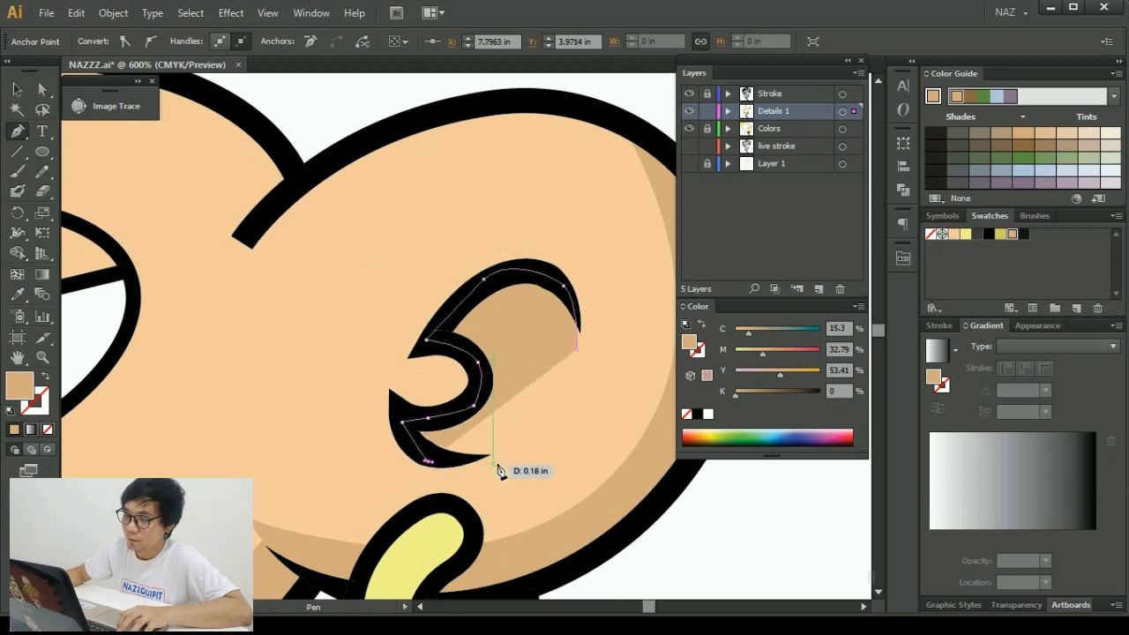
left_click_drag(512, 451, 515, 453)
left_click(486, 436, "ctrl")
mouse_move(532, 389)
left_mouse_down()
mouse_move(533, 360)
mouse_move(591, 359)
mouse_move(582, 357)
left_mouse_up()
left_click(508, 324)
left_click(581, 375, "ctrl")
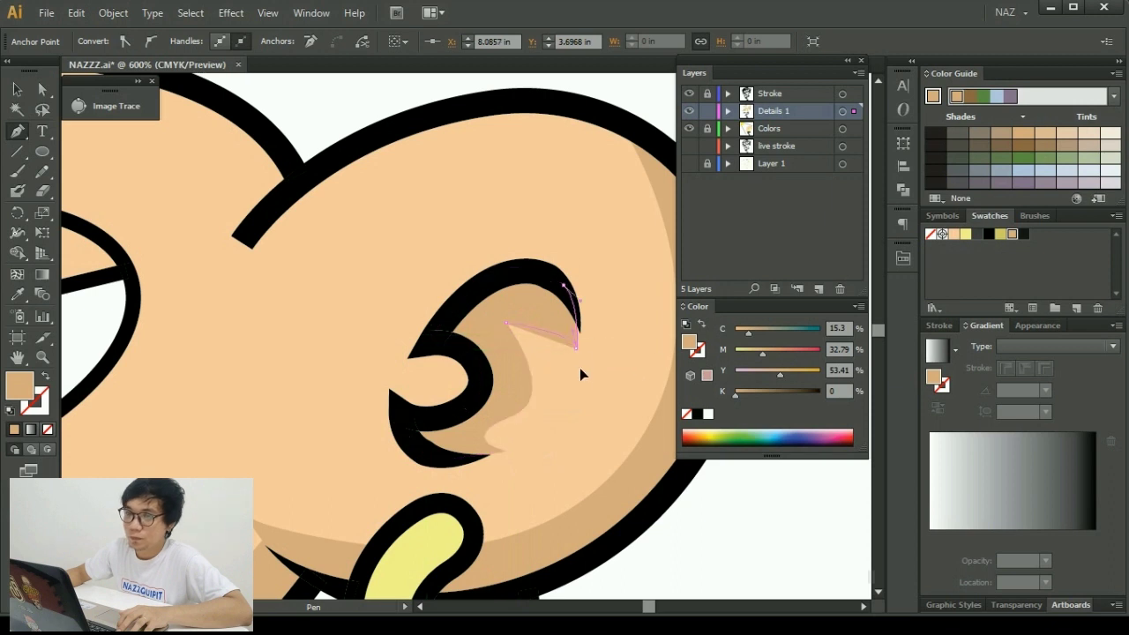
Select the ear shadows to check them, then clear the selection and fit the character in view.
left_click_drag(589, 411, 269, 247)
left_click(18, 89)
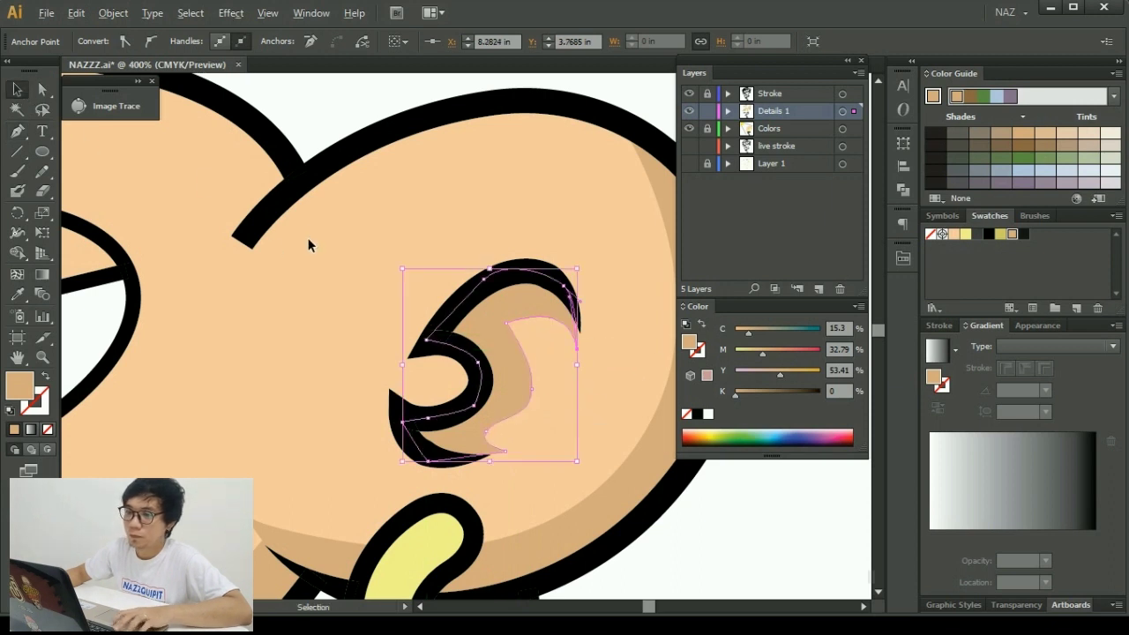
key("ctrl+0")
left_click(403, 320)
key("ctrl+plus")
Collapse the colour guide, swatch and gradient panels and move the Layers/Color group off the ear and arm.
scroll(388, 402, "up", 1)
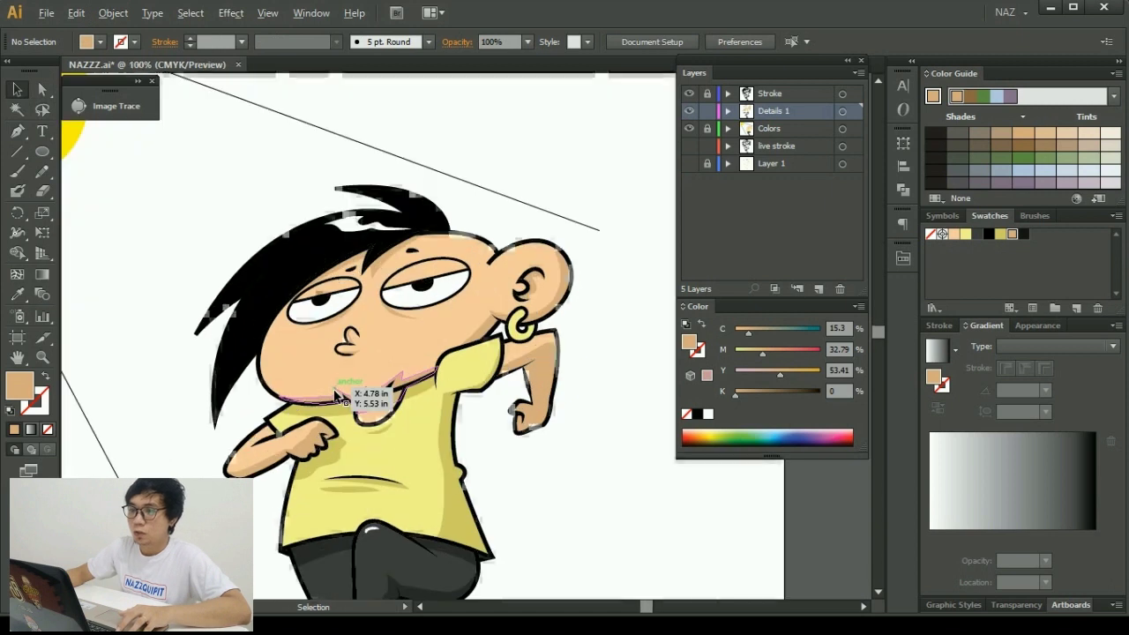
scroll(393, 407, "down", 1)
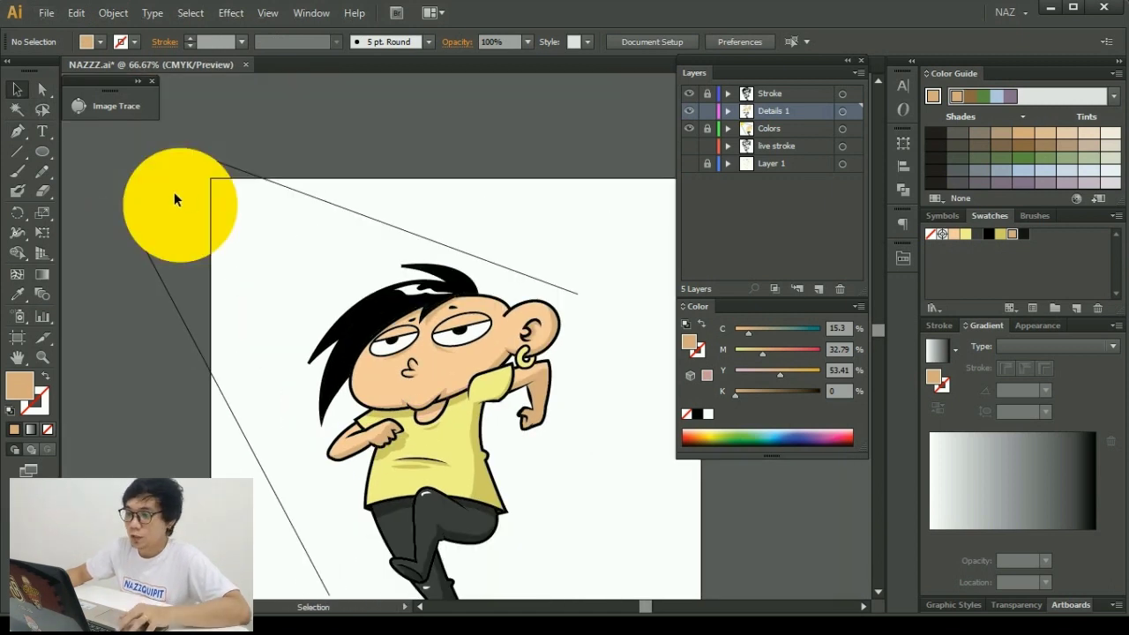
scroll(383, 404, "up", 1)
scroll(387, 405, "up", 1)
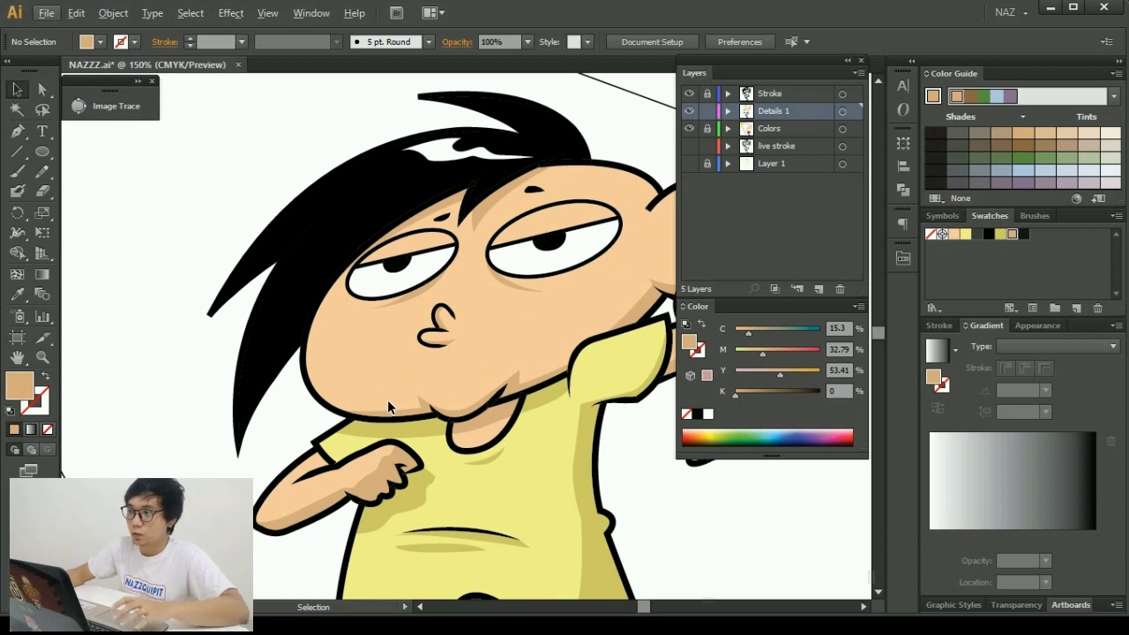
left_click(1121, 61)
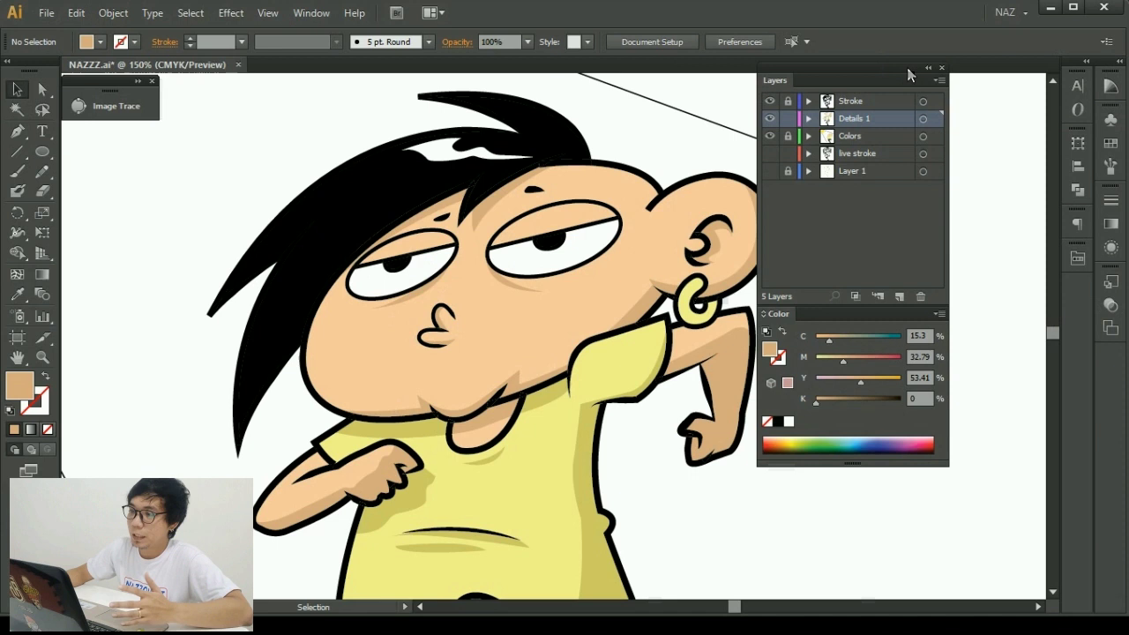
left_click_drag(824, 56, 992, 61)
Zoom out to check the whole character, then zoom back in to centre on the face and ear.
key("ctrl+minus")
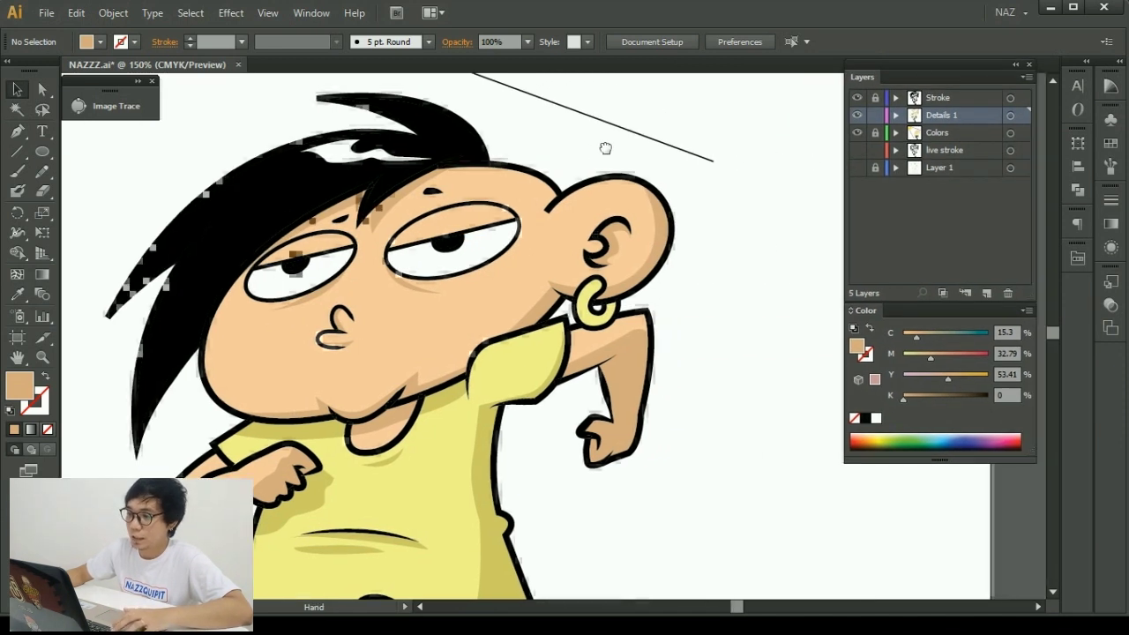
key("ctrl+minus")
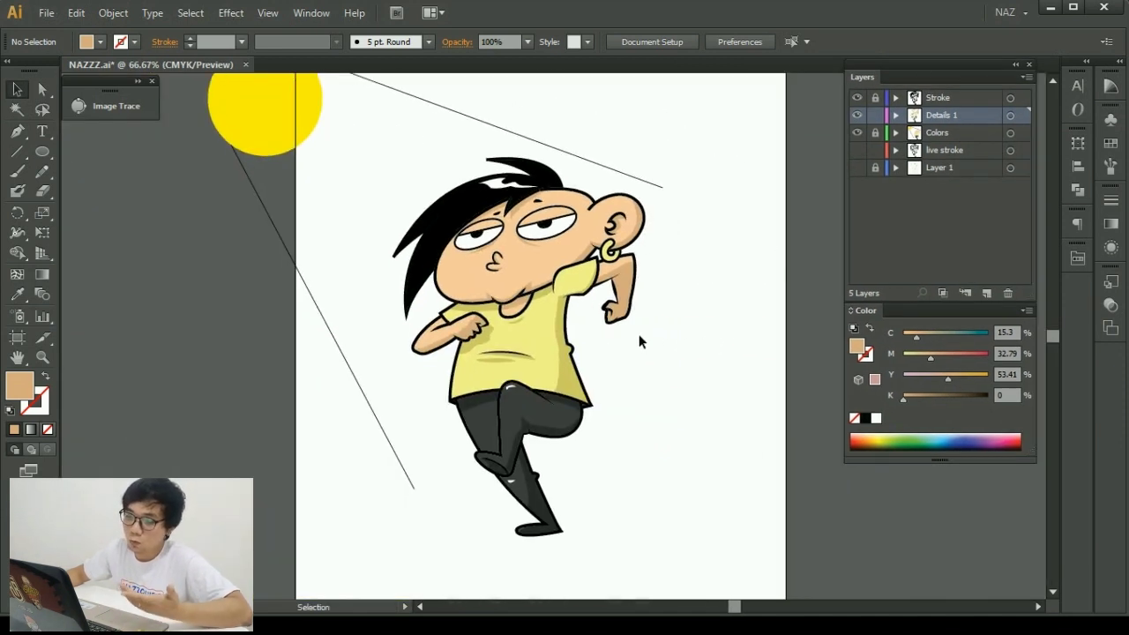
left_click_drag(642, 357, 629, 377)
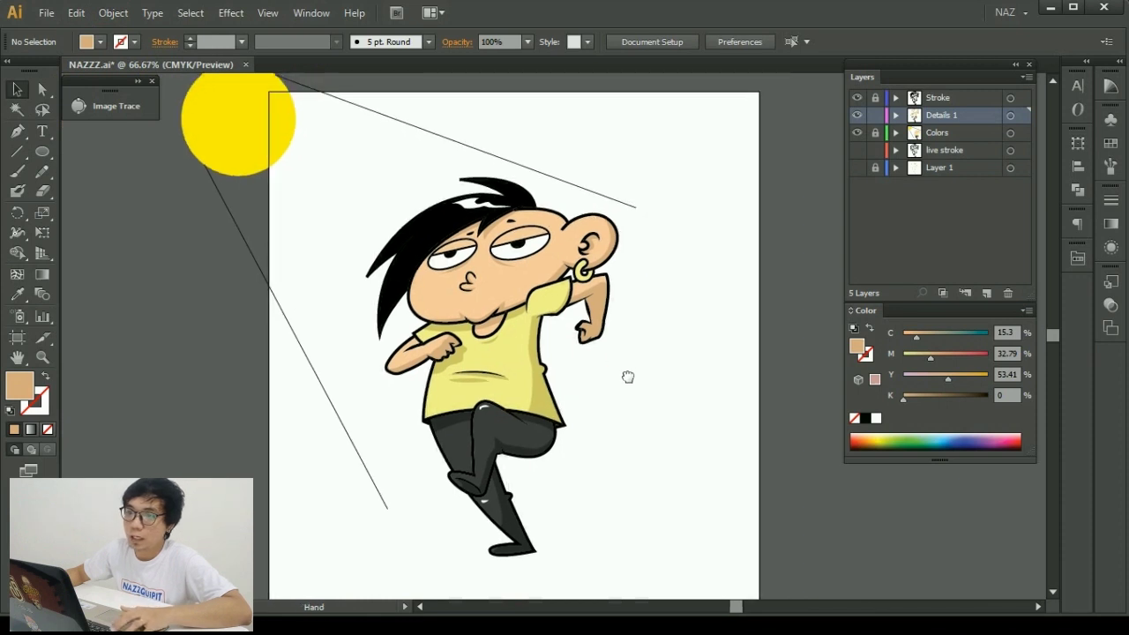
key("ctrl+plus")
left_click_drag(252, 192, 285, 270)
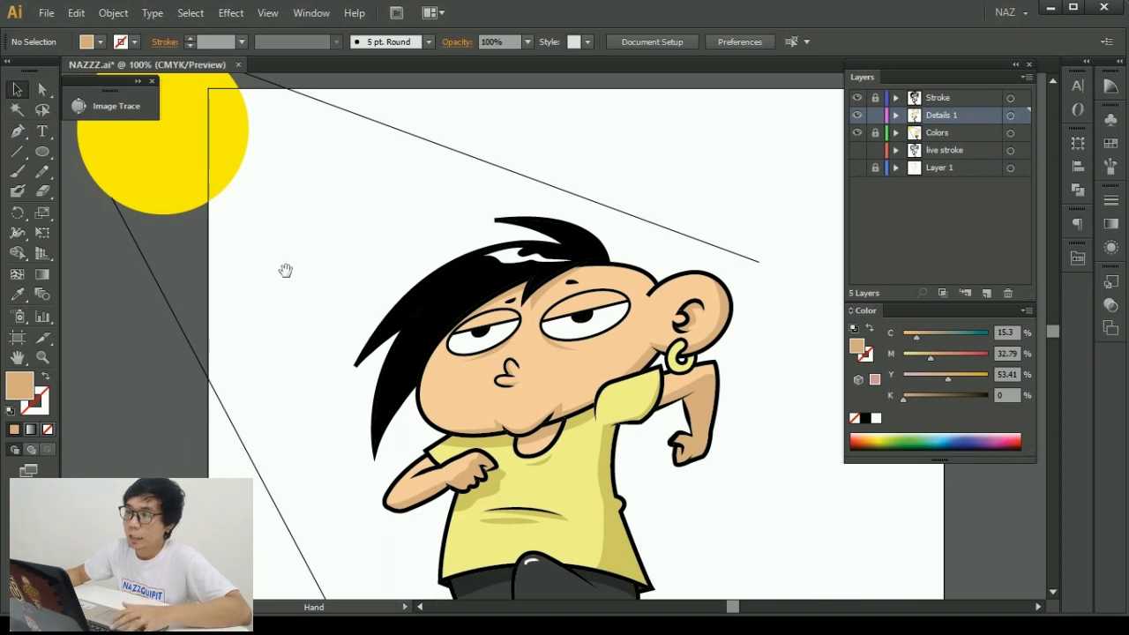
key("ctrl+plus")
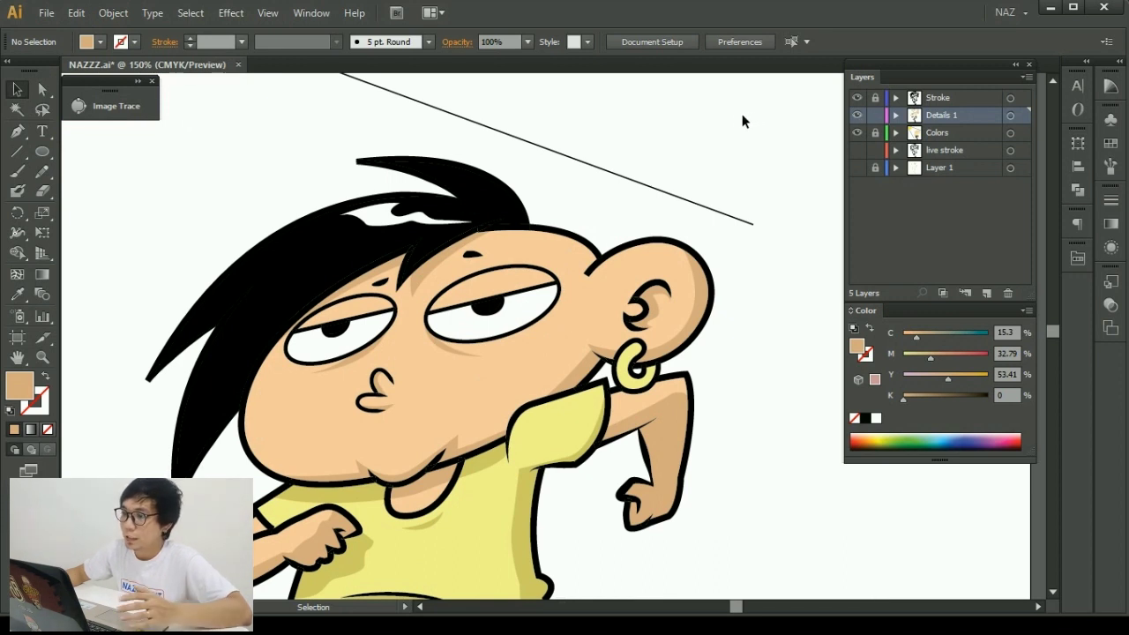
left_click_drag(559, 289, 546, 249)
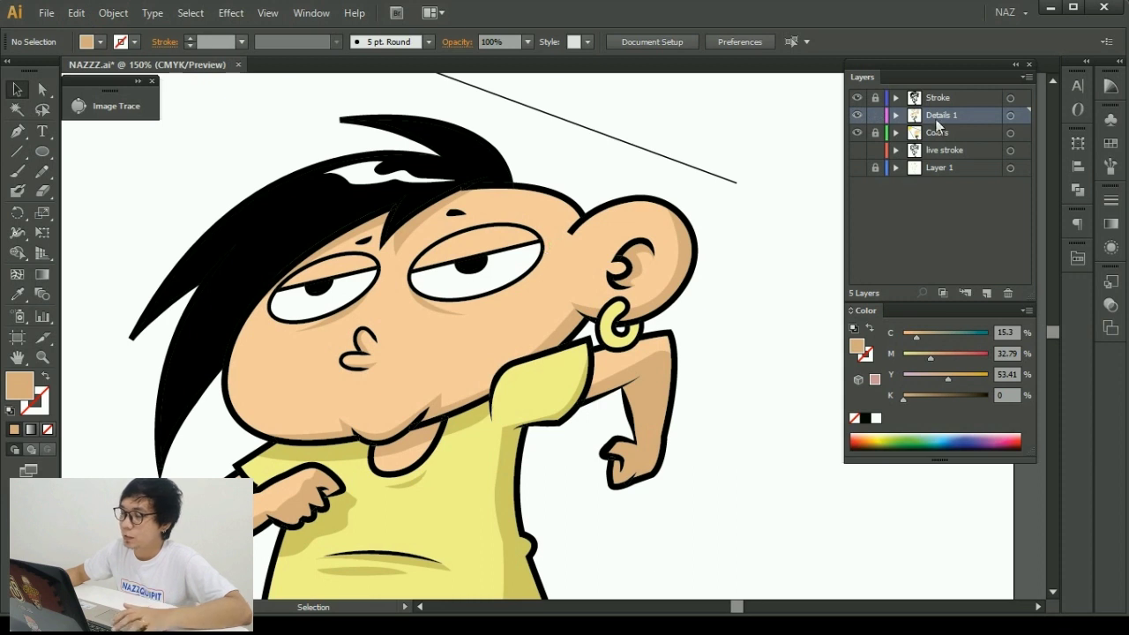
left_click_drag(674, 299, 644, 259)
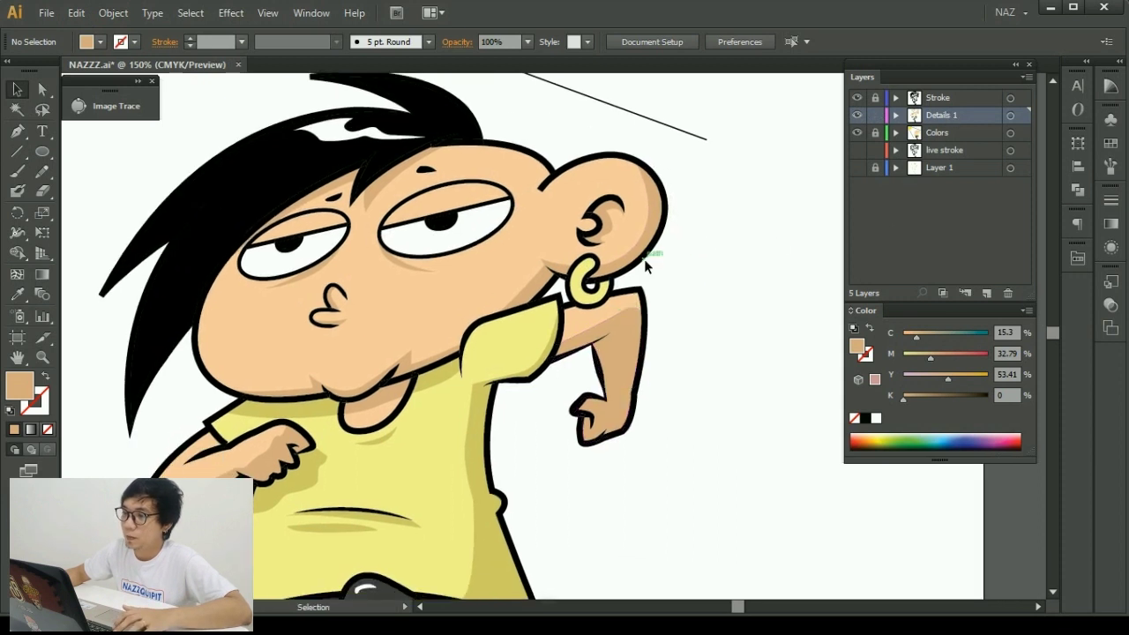
left_click(628, 356)
left_click(637, 255)
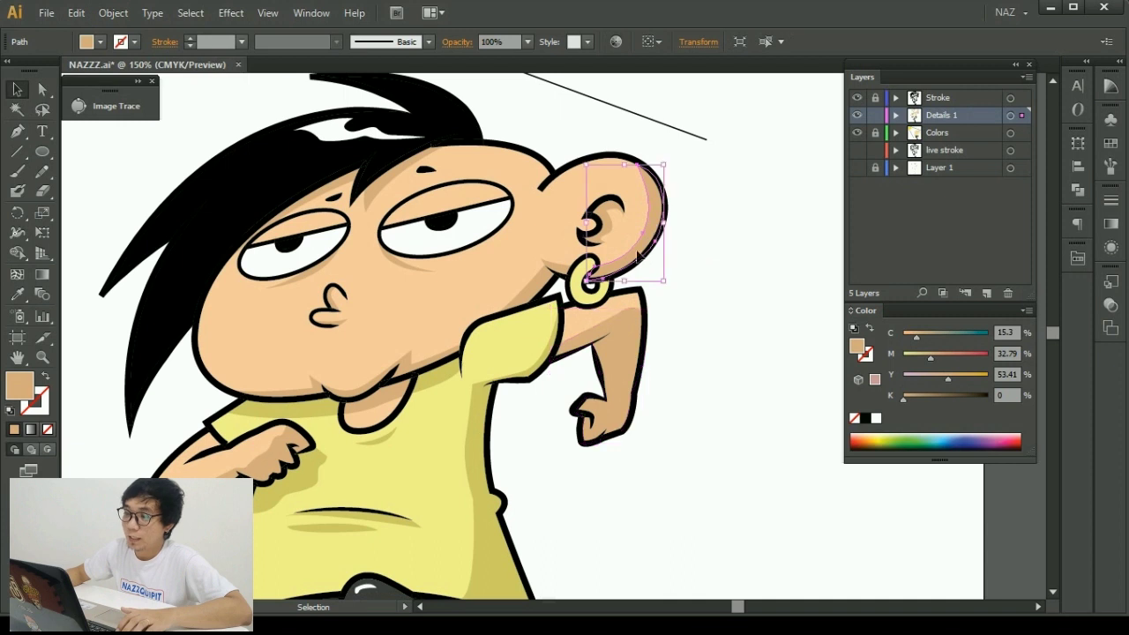
left_click(540, 293)
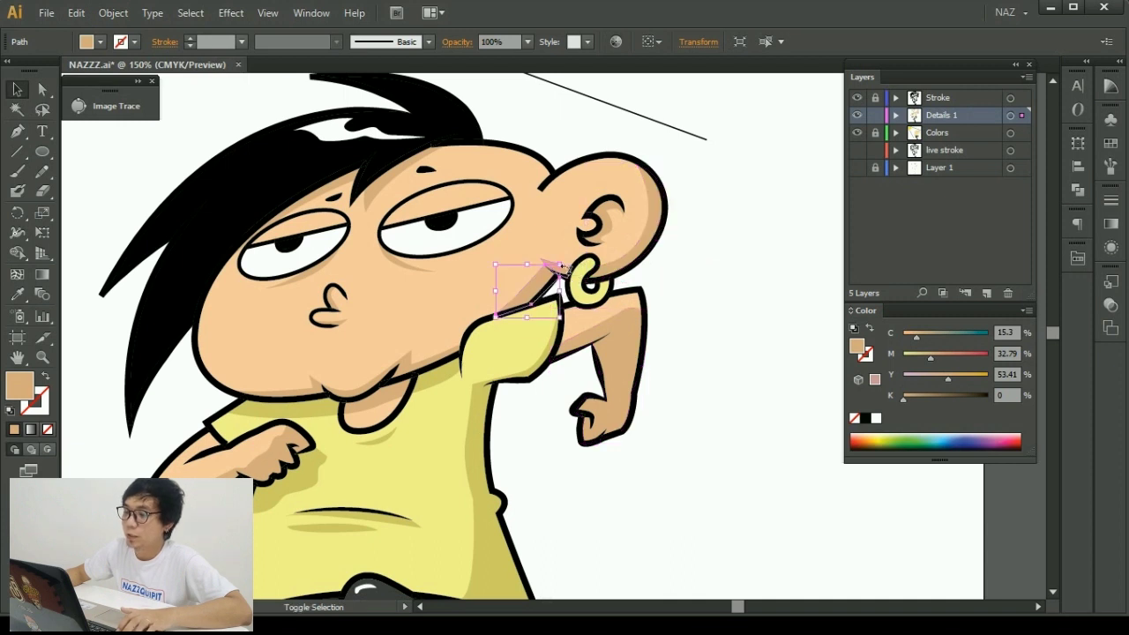
left_click(593, 274, "shift")
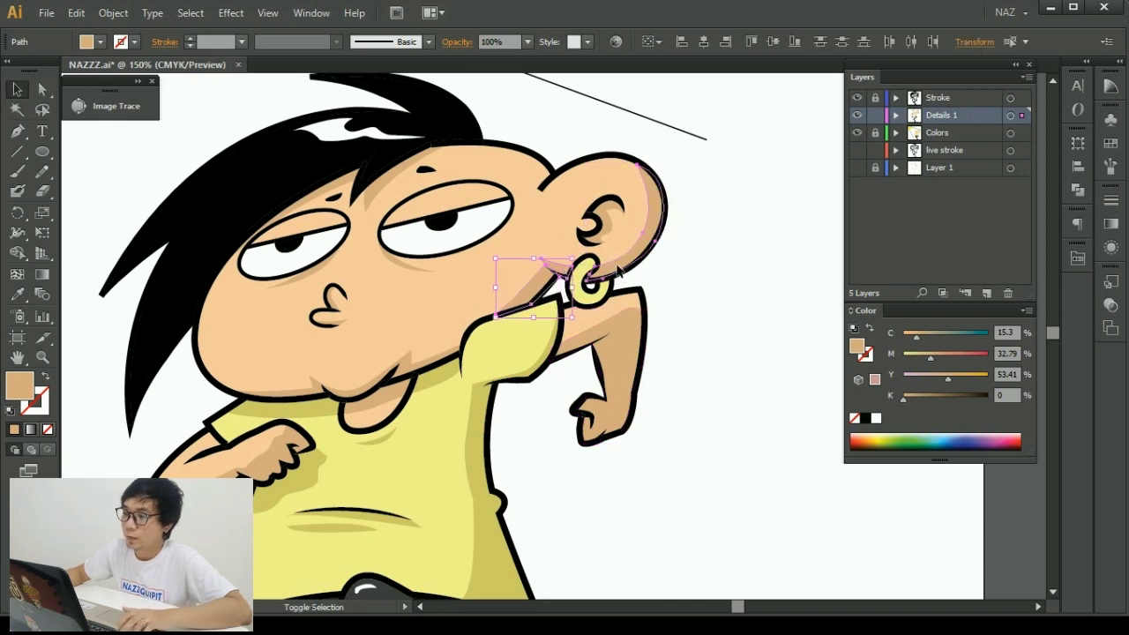
left_click(622, 347, "shift")
left_click(499, 238, "shift")
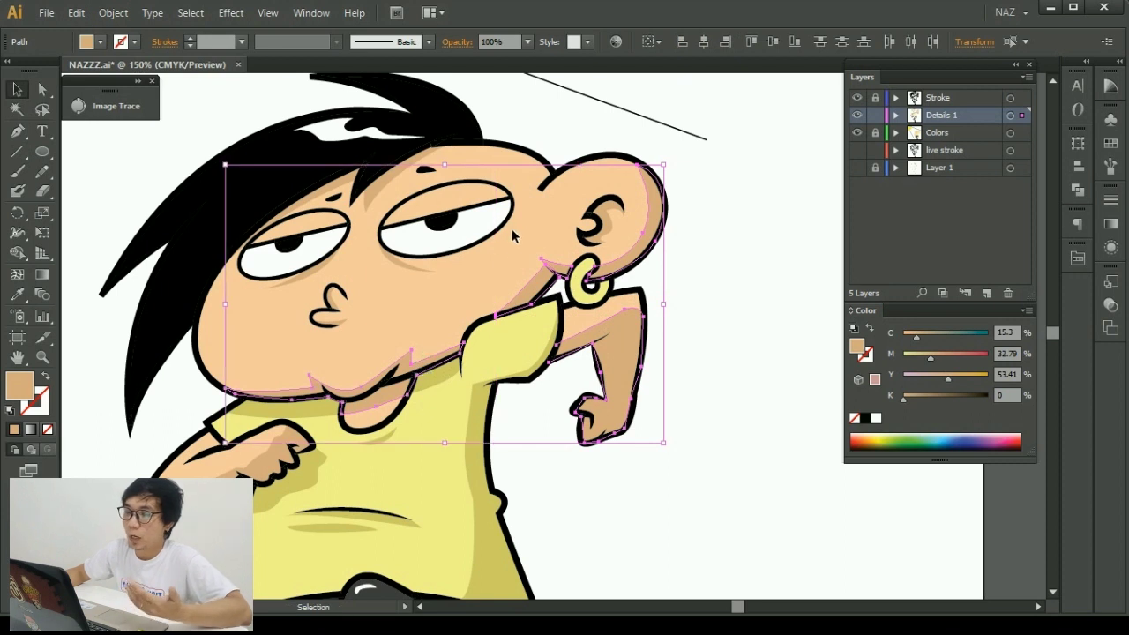
scroll(501, 317, "down", 3)
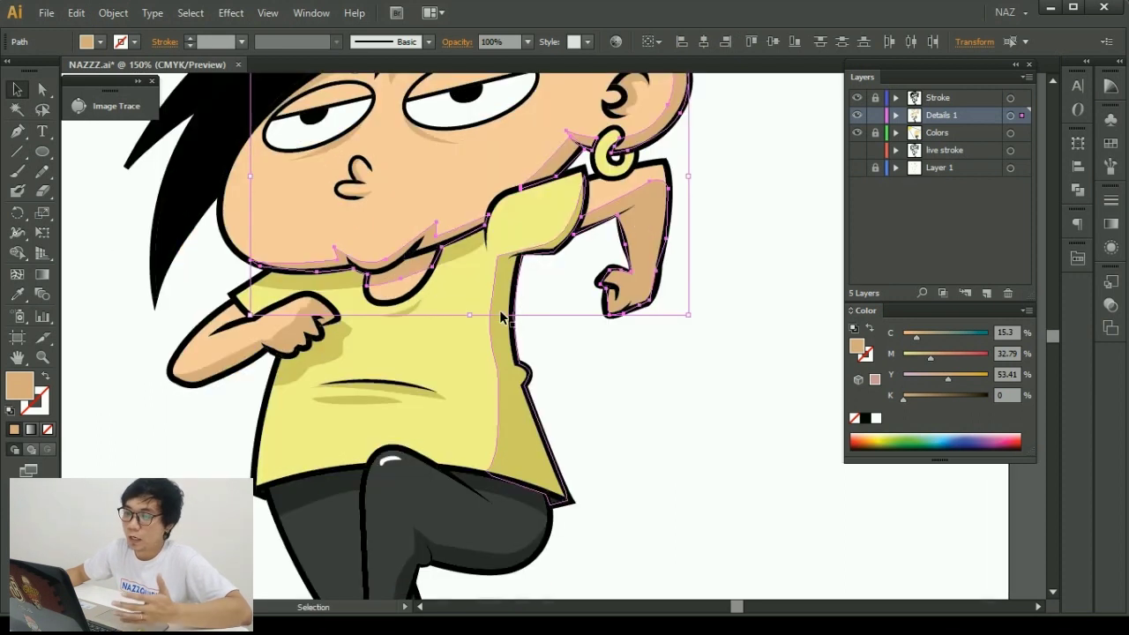
scroll(502, 317, "down", 1, "alt")
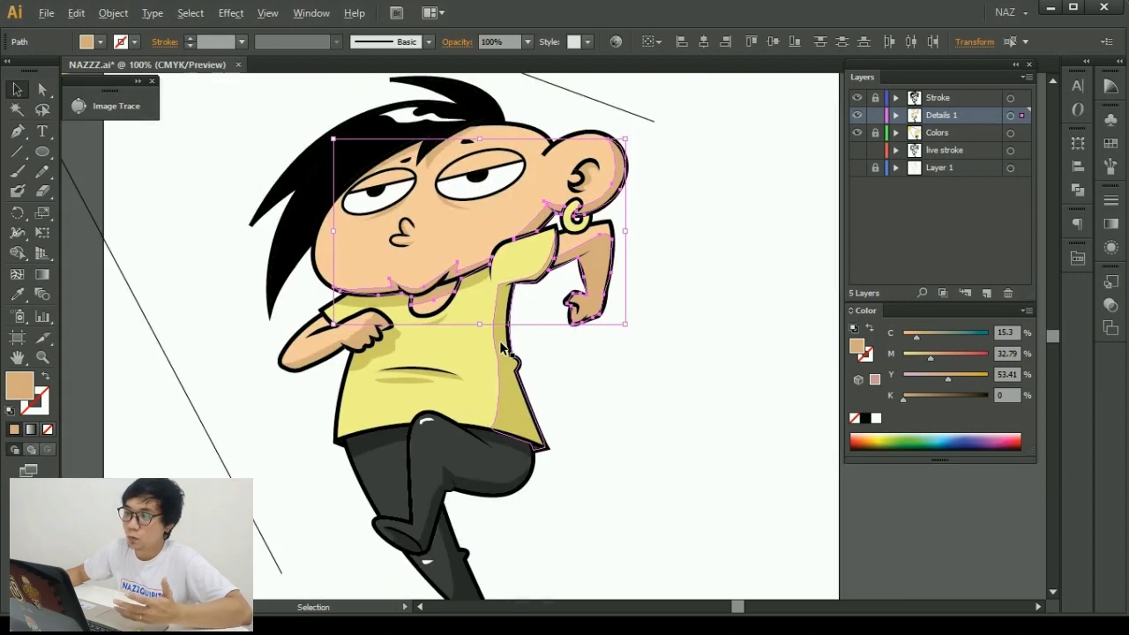
left_click(526, 423)
scroll(644, 330, "up", 3)
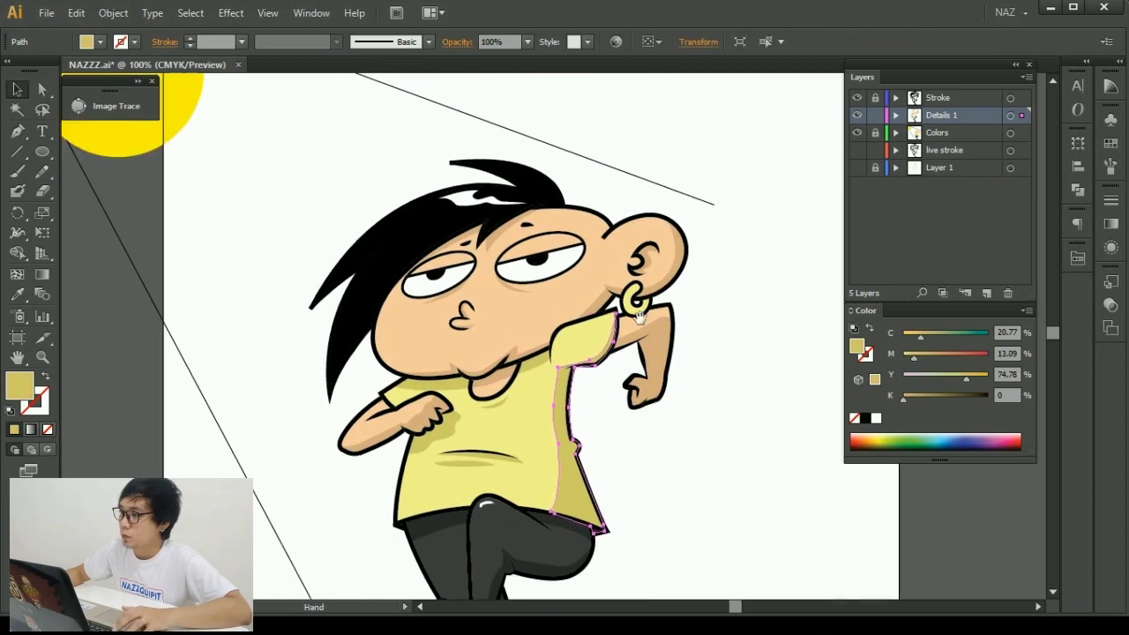
left_click(937, 98)
key("ctrl+equal")
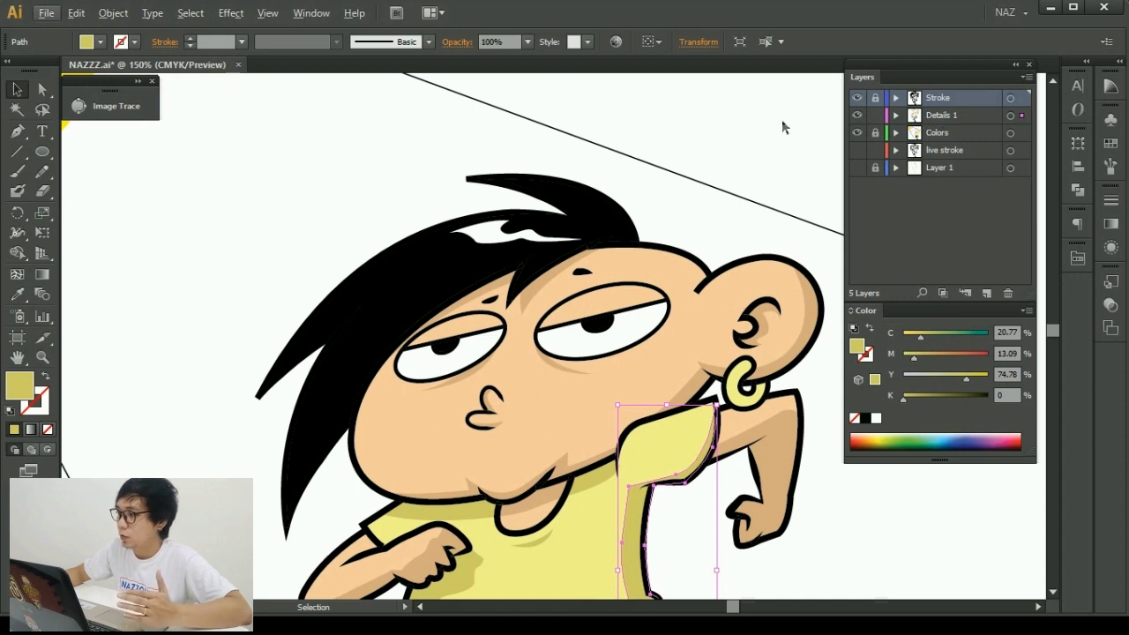
Add a new Layer 6 at the top of the stack and target the Details 1 layer.
left_click(987, 293)
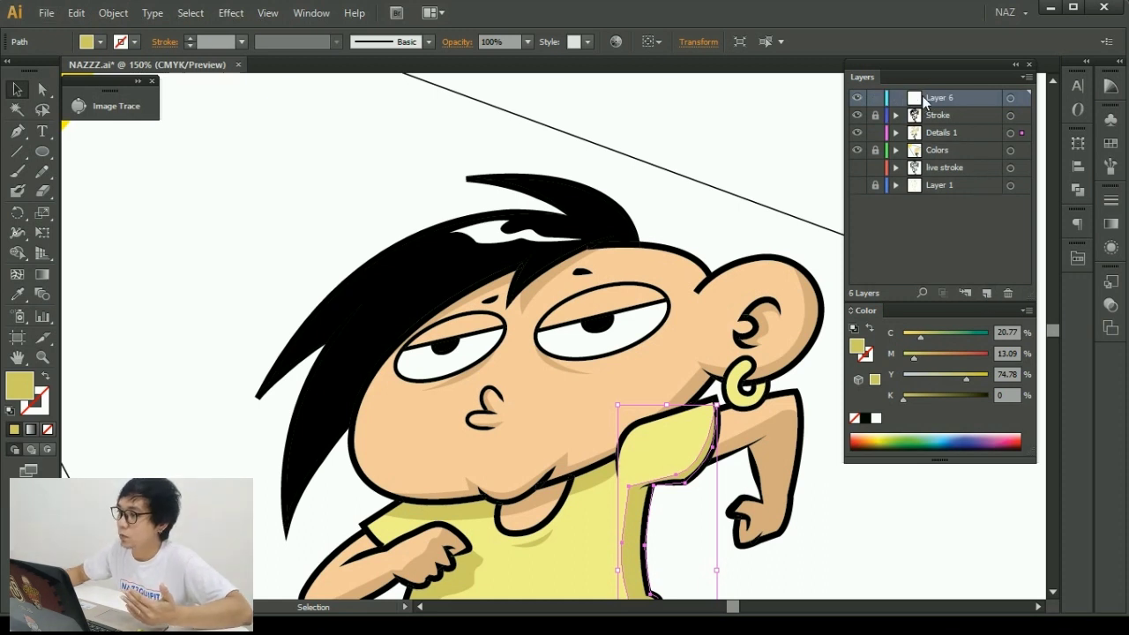
left_click(941, 116)
left_click(942, 99)
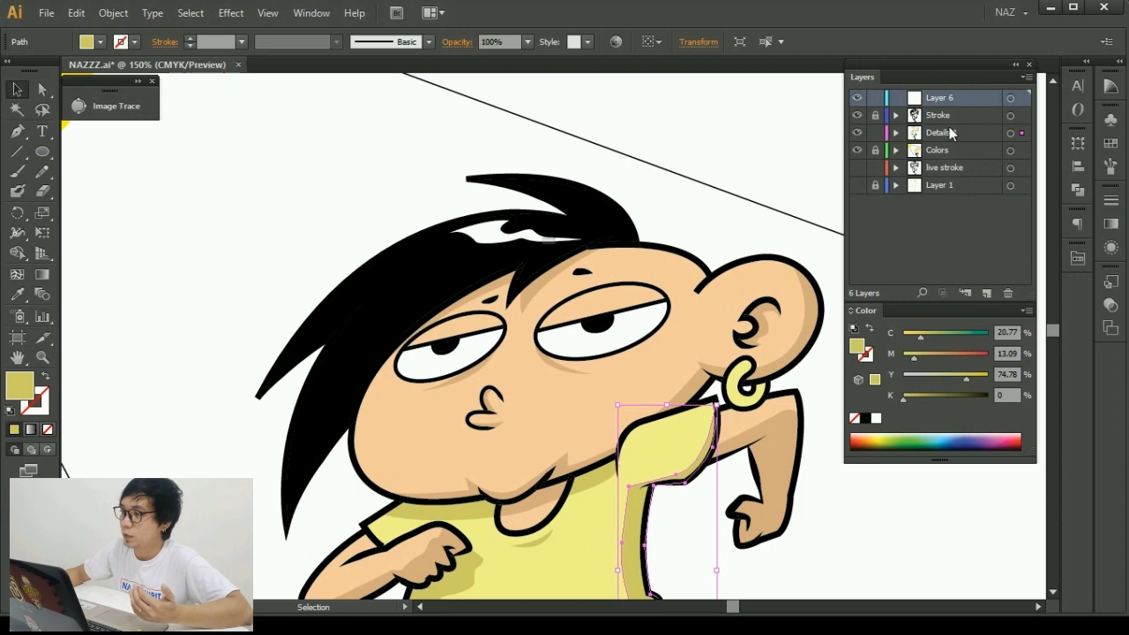
left_click(941, 133)
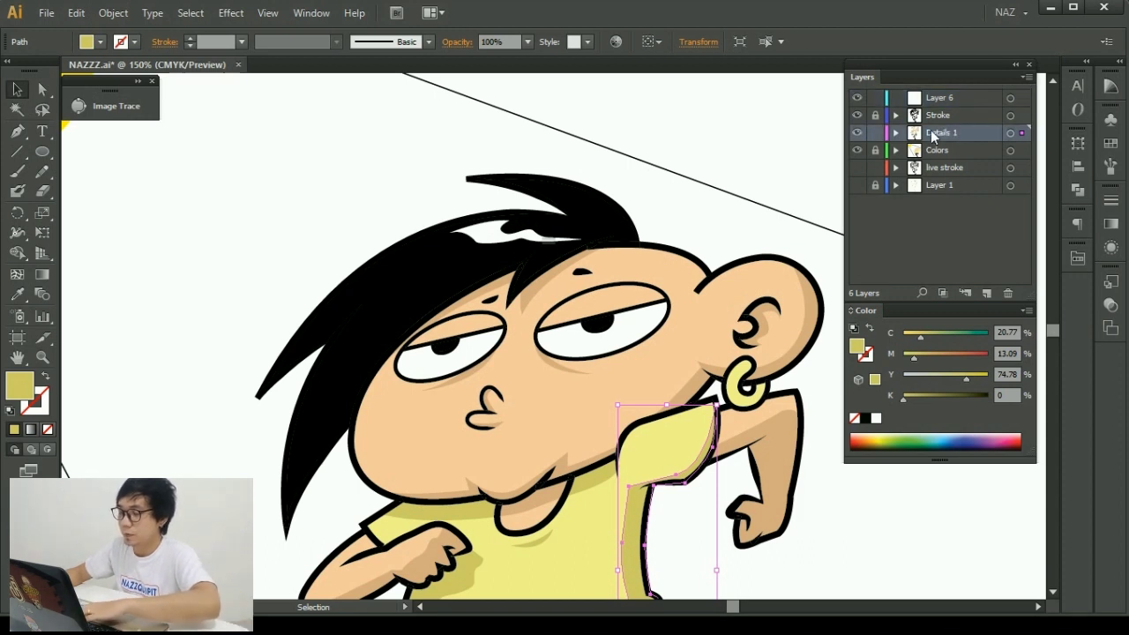
Draw a curved highlight path along the upper-left edge of the hair.
key("p")
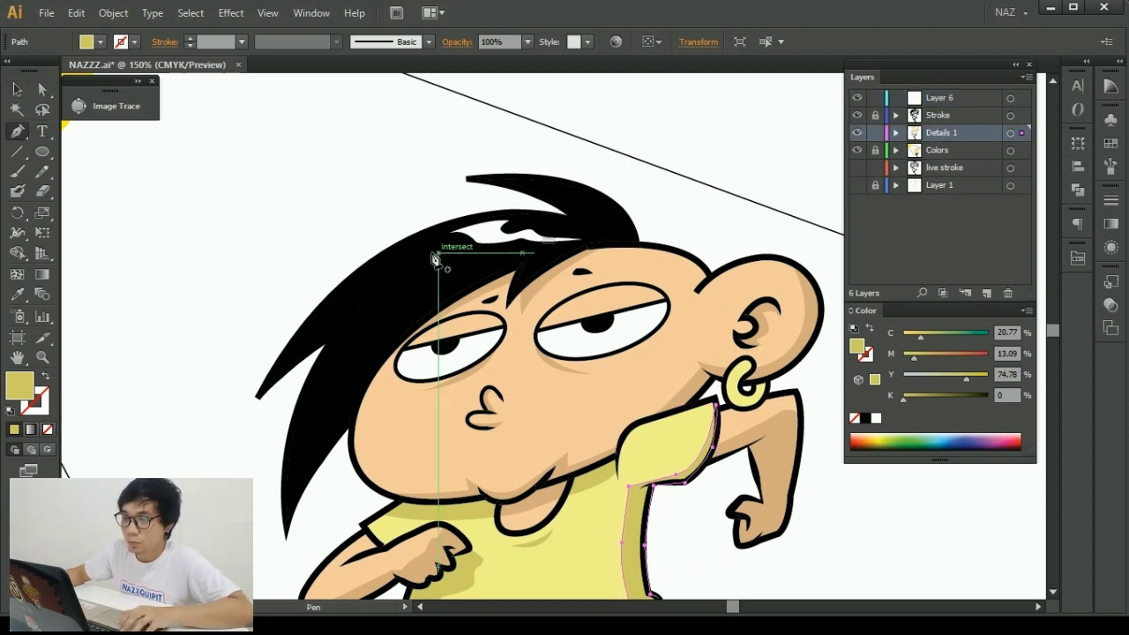
key("ctrl+shift+a")
left_click_drag(339, 311, 344, 291)
mouse_move(426, 247)
left_mouse_down()
mouse_move(454, 253)
mouse_move(516, 232)
left_mouse_up()
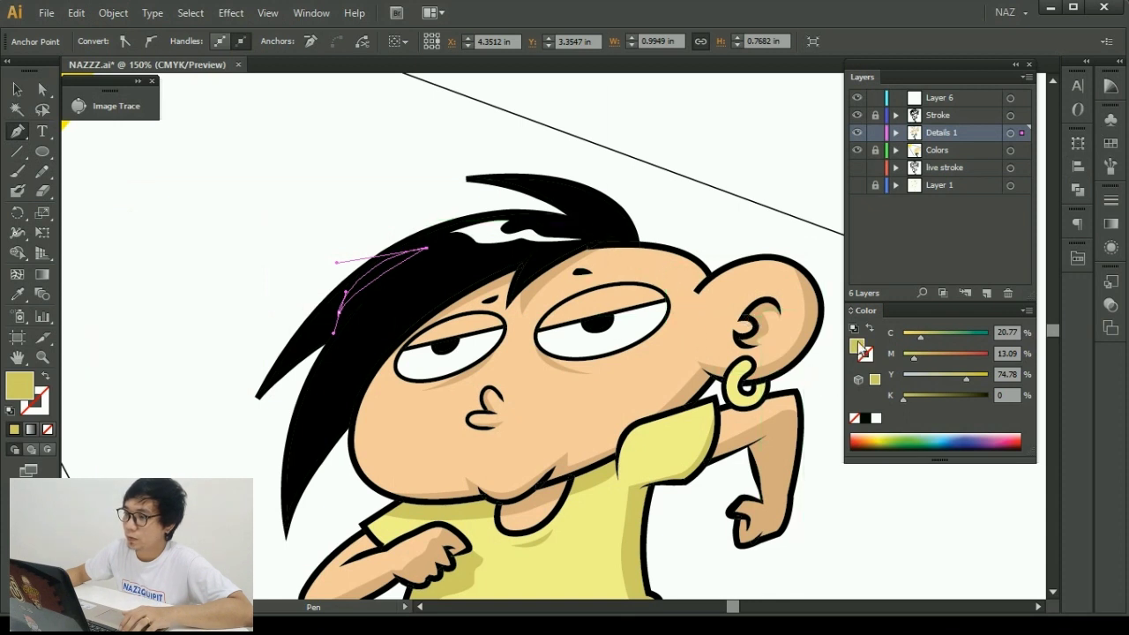
Fill the hair highlight with white (ffffff), then deselect and check it.
double_click(860, 347)
type("ffffff")
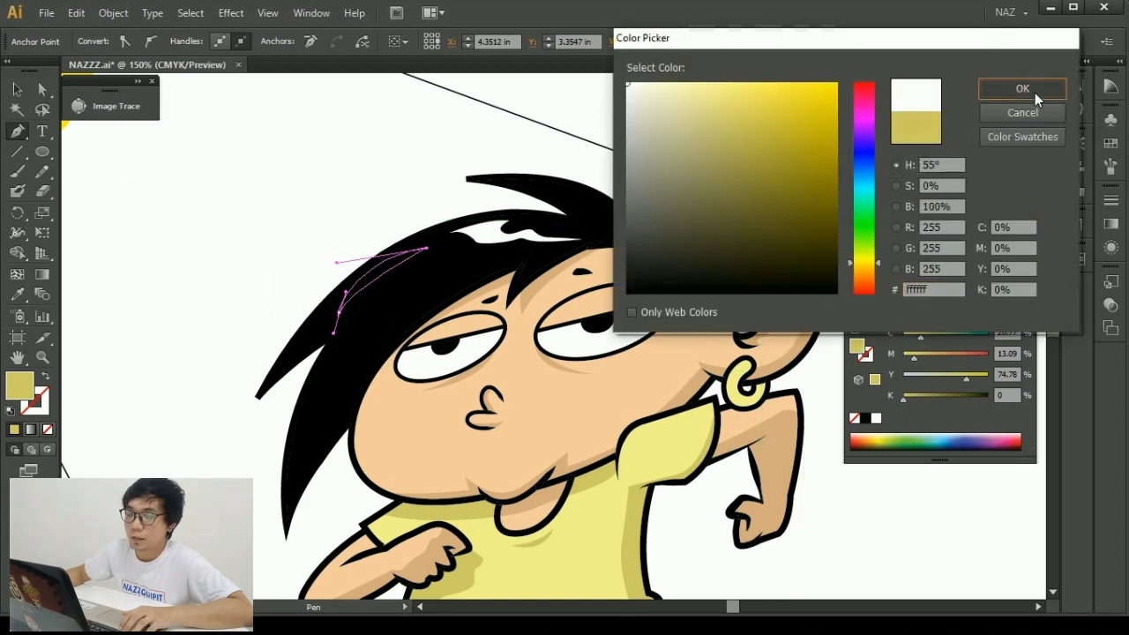
left_click(1023, 89)
key("v")
left_click(394, 183)
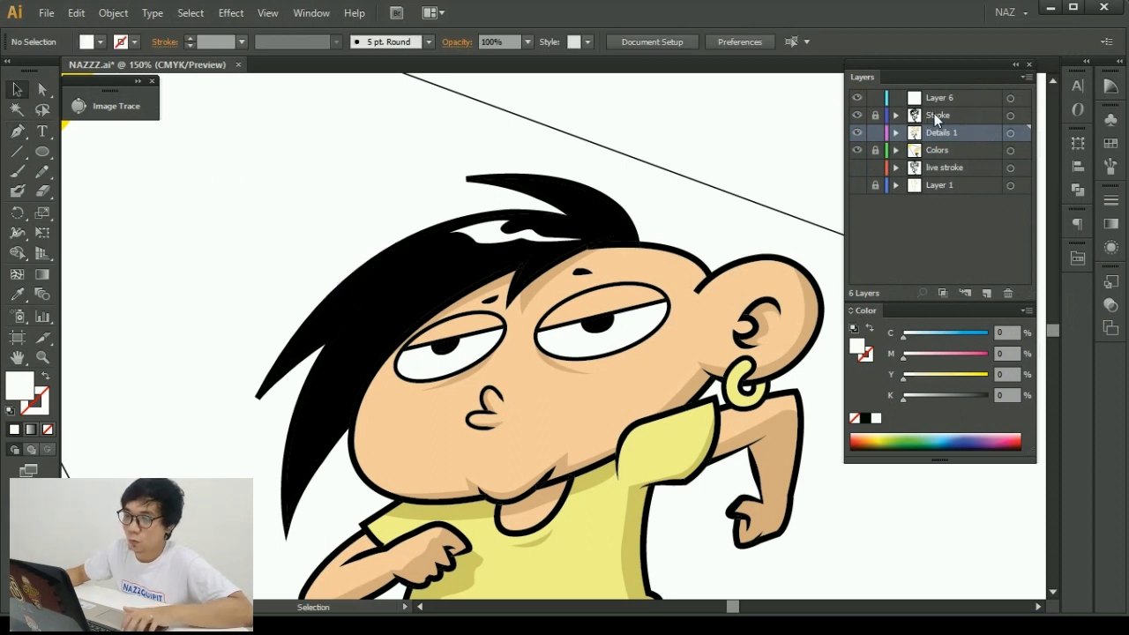
left_click(409, 254)
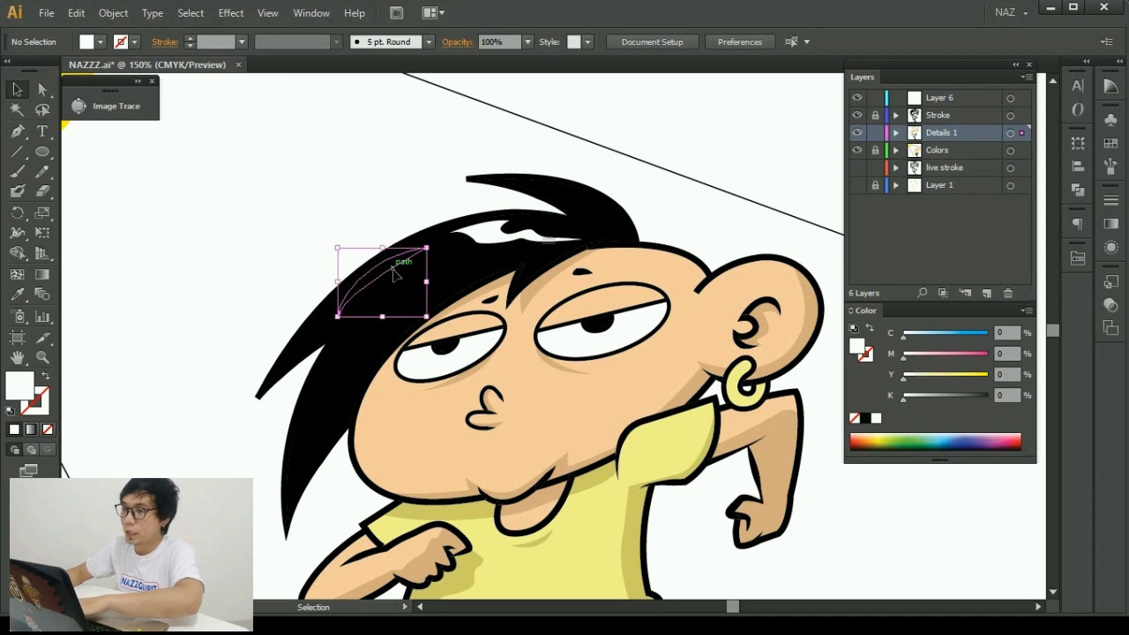
left_click(404, 186)
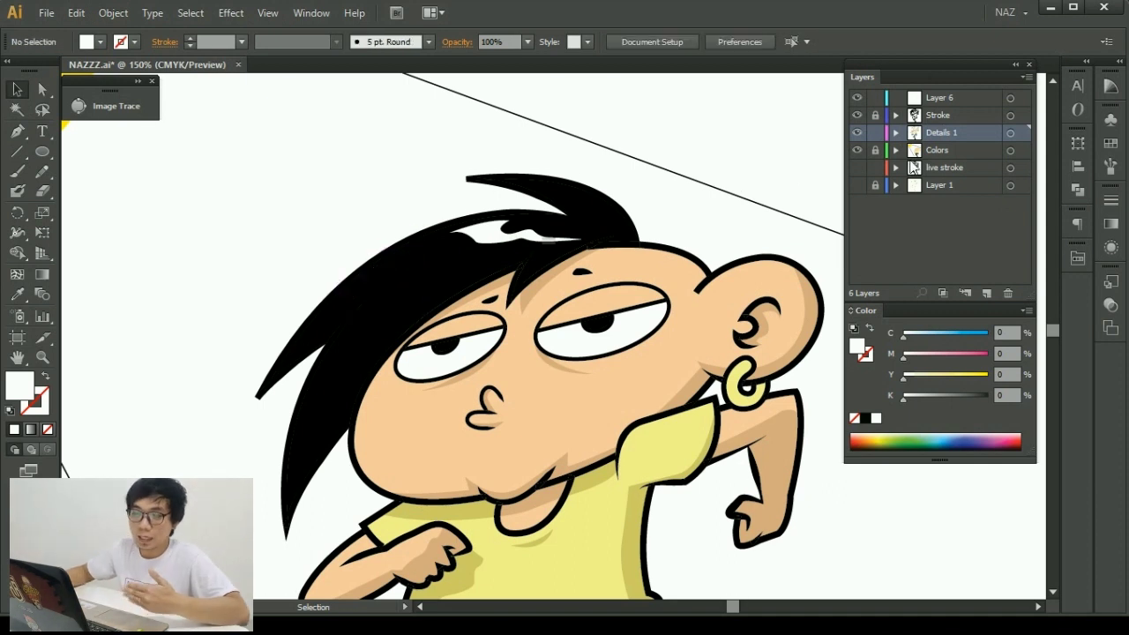
Rename Layer 6 to 'Details 2', fixing typos along the way.
double_click(941, 98)
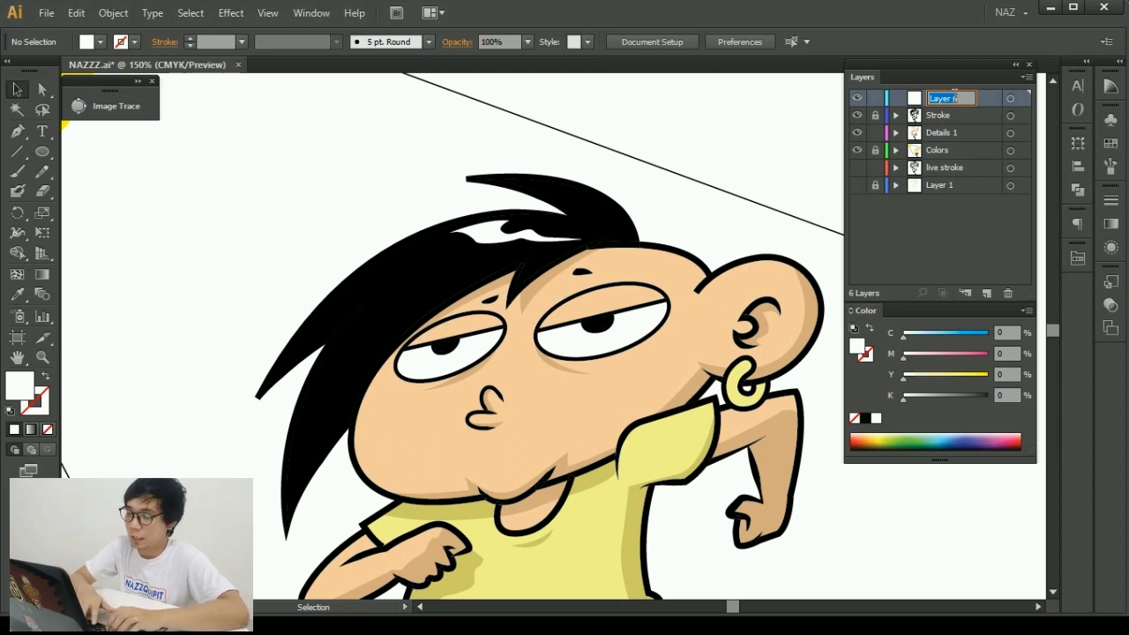
type("details")
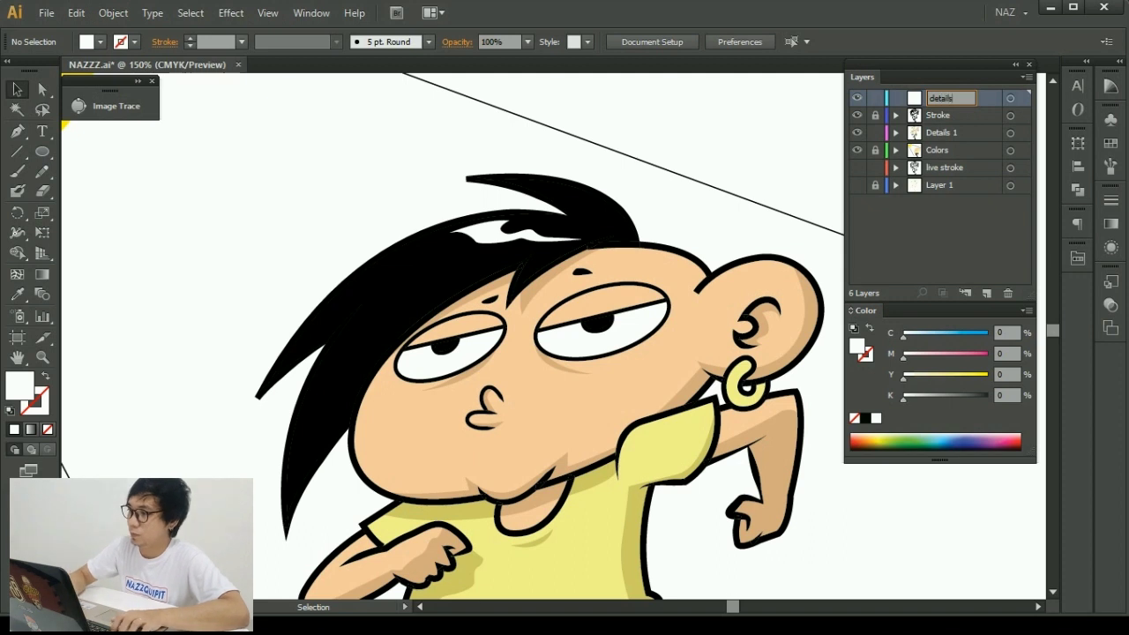
key("BackSpace")
key("BackSpace")
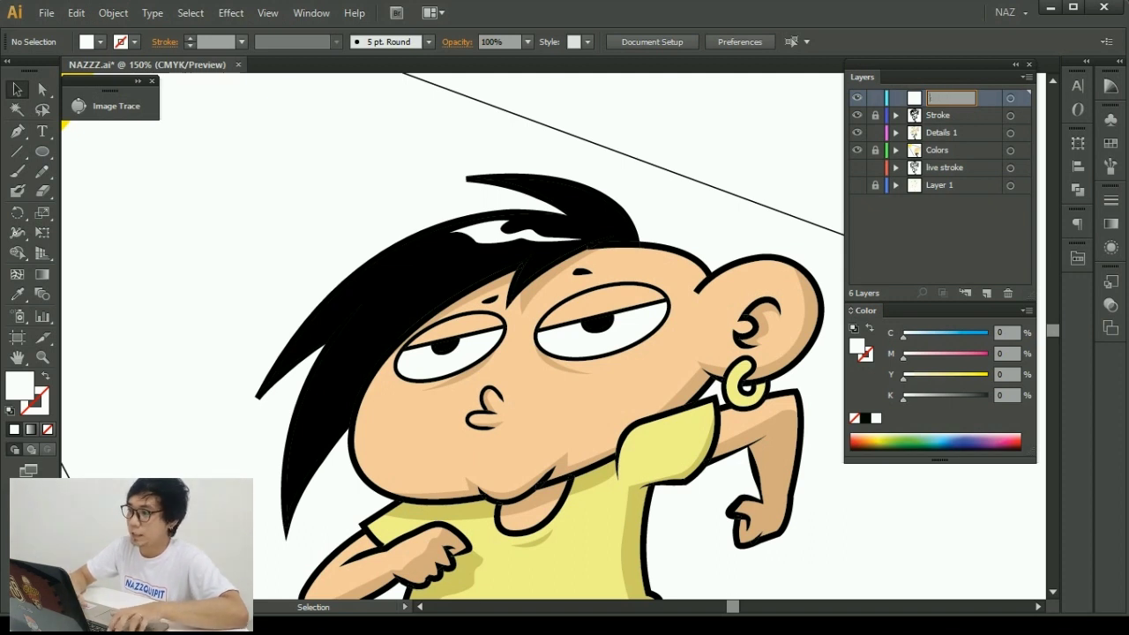
type("d")
key("BackSpace")
type("Dea")
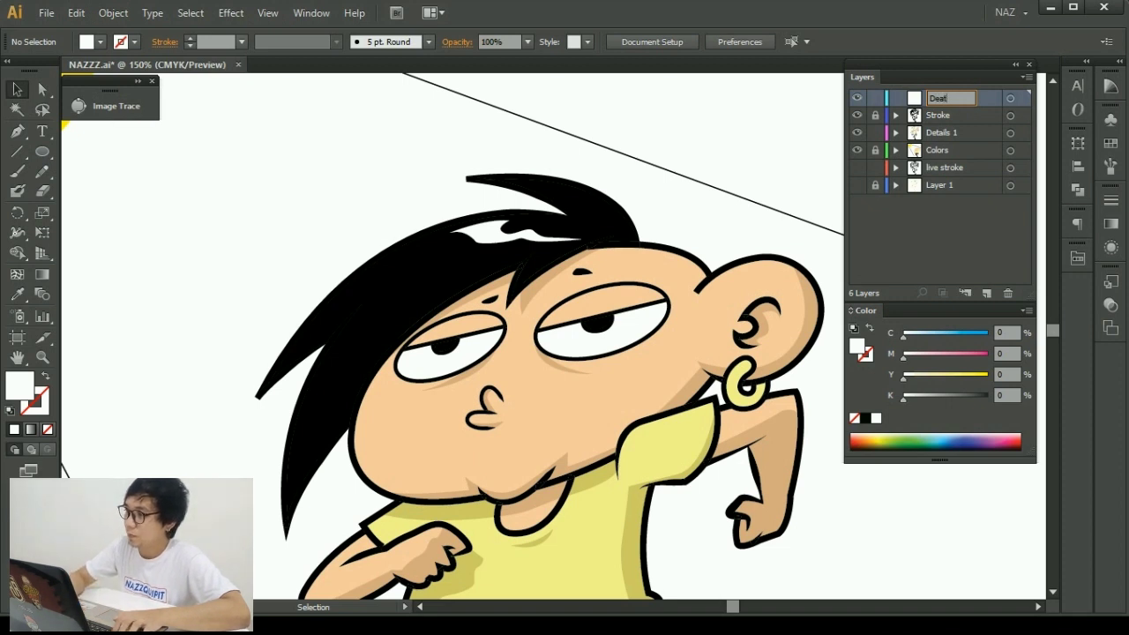
key("BackSpace")
type("tail")
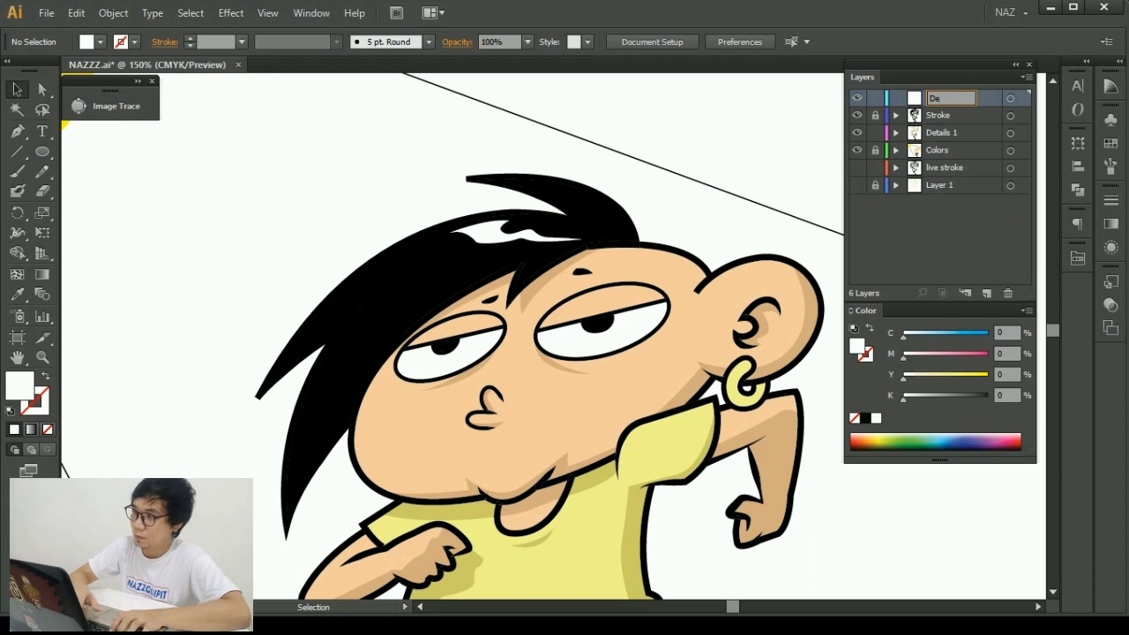
type("s 2")
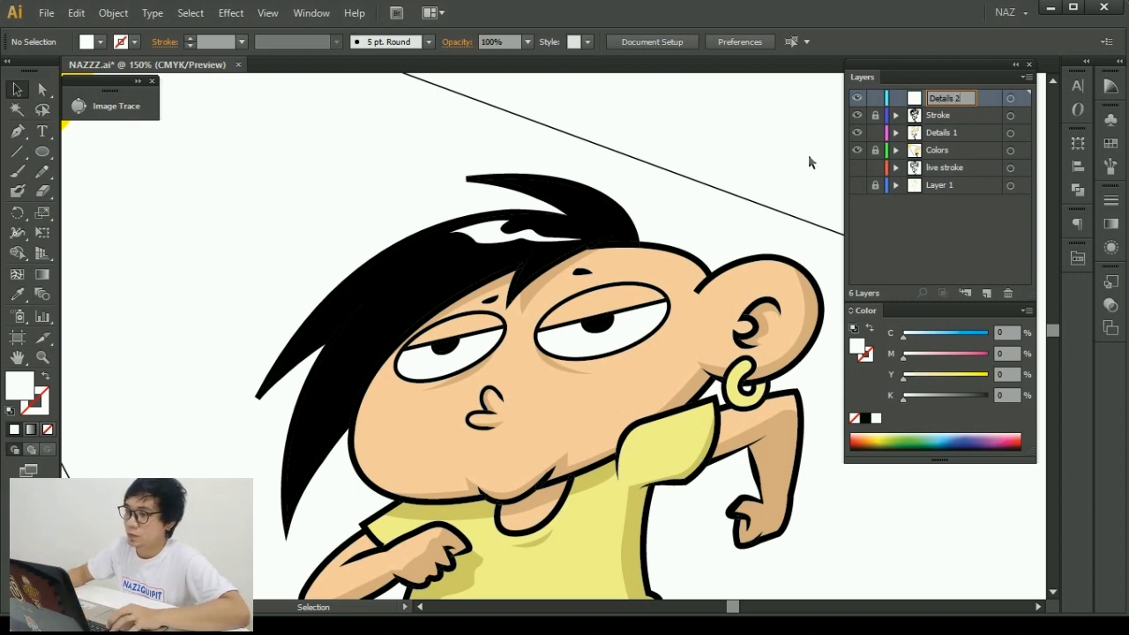
key("Return")
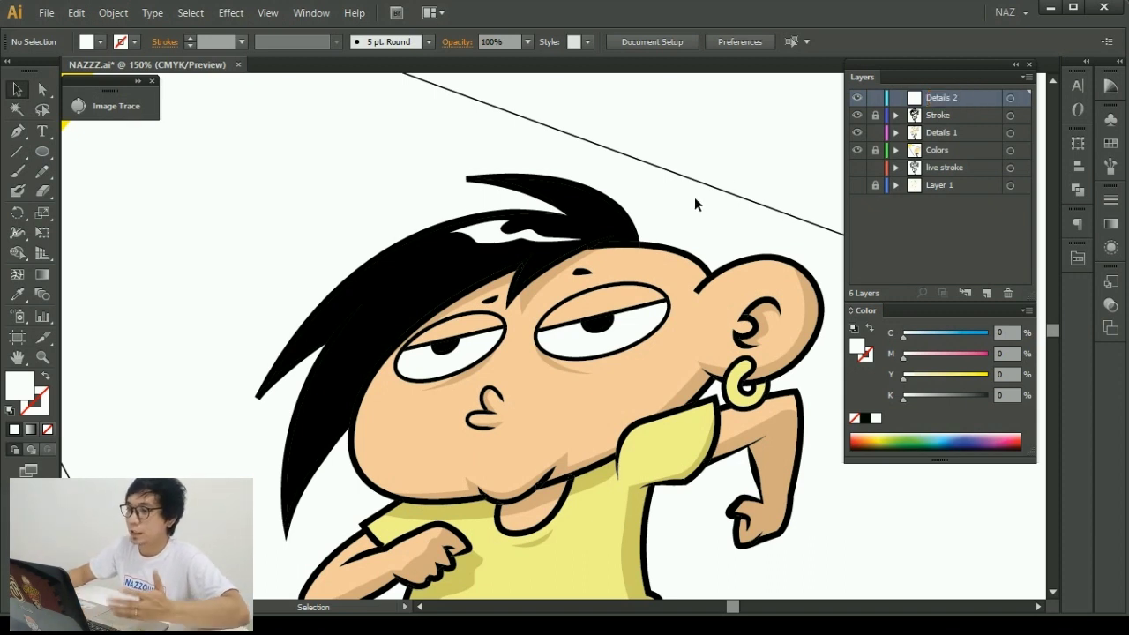
left_click_drag(697, 223, 613, 183)
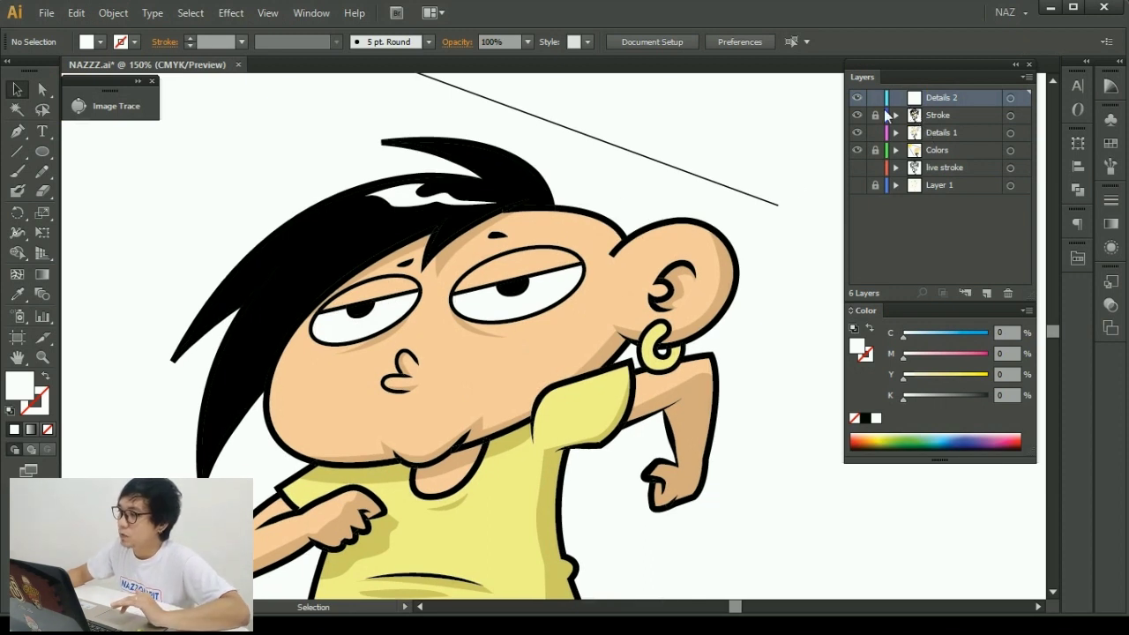
Make Details 2 the active layer and select the white highlight in the hair.
left_click(949, 133)
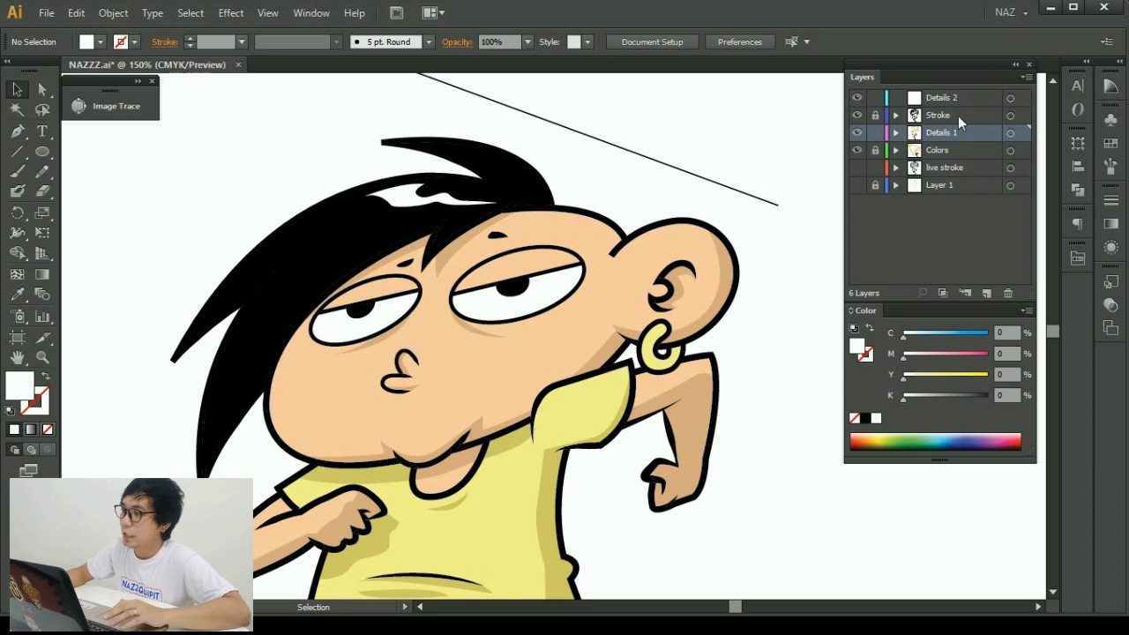
left_click(941, 97)
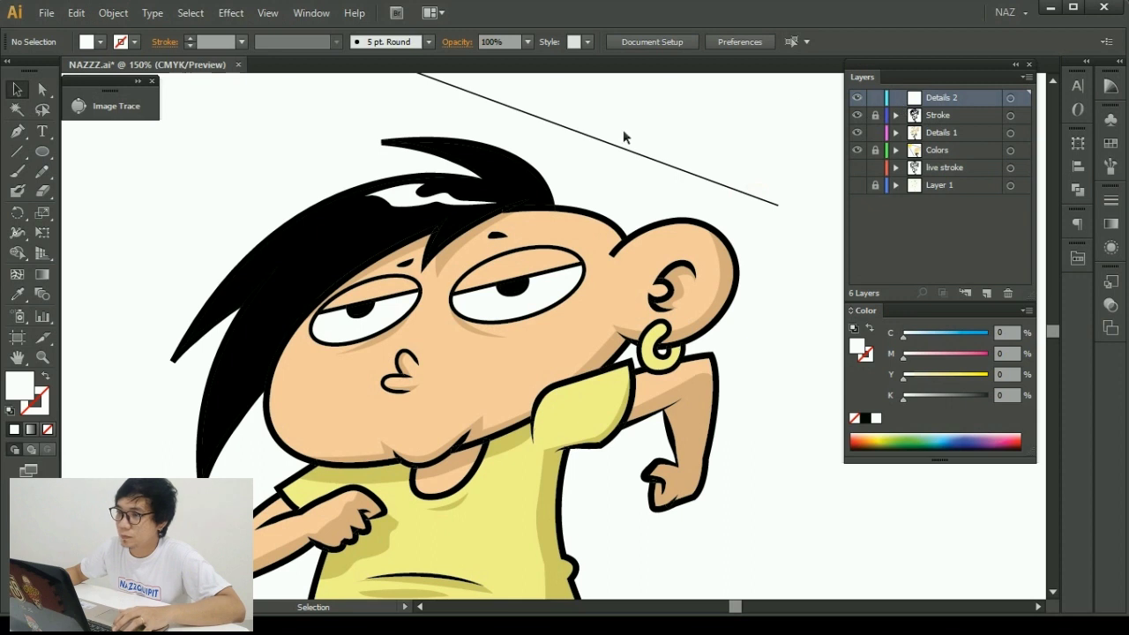
left_click_drag(559, 182, 630, 151)
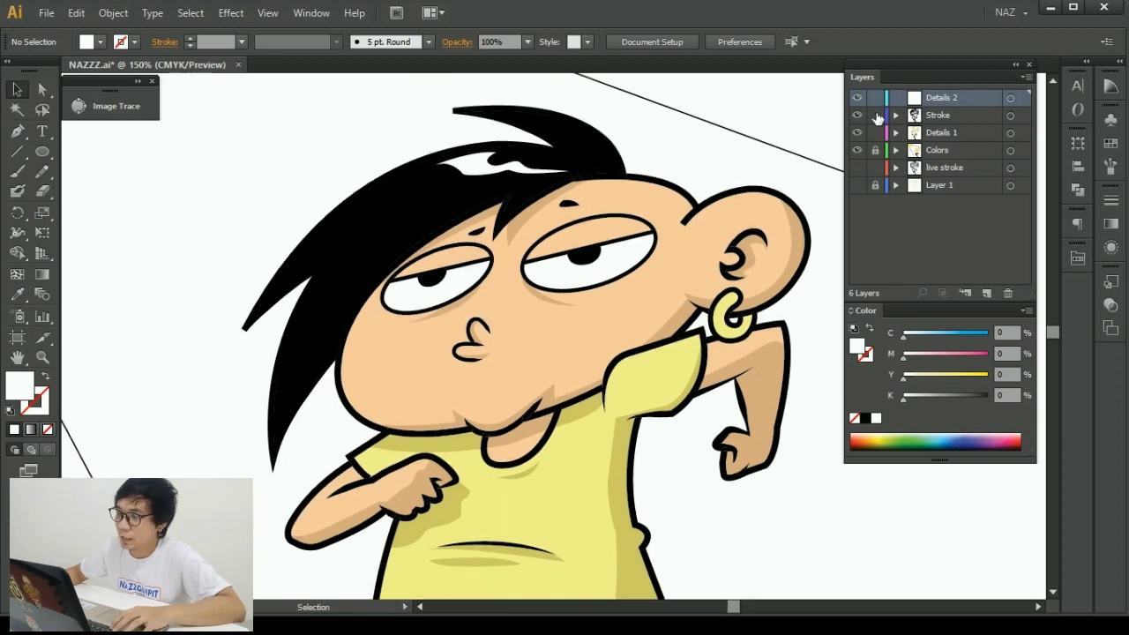
left_click_drag(649, 134, 642, 171)
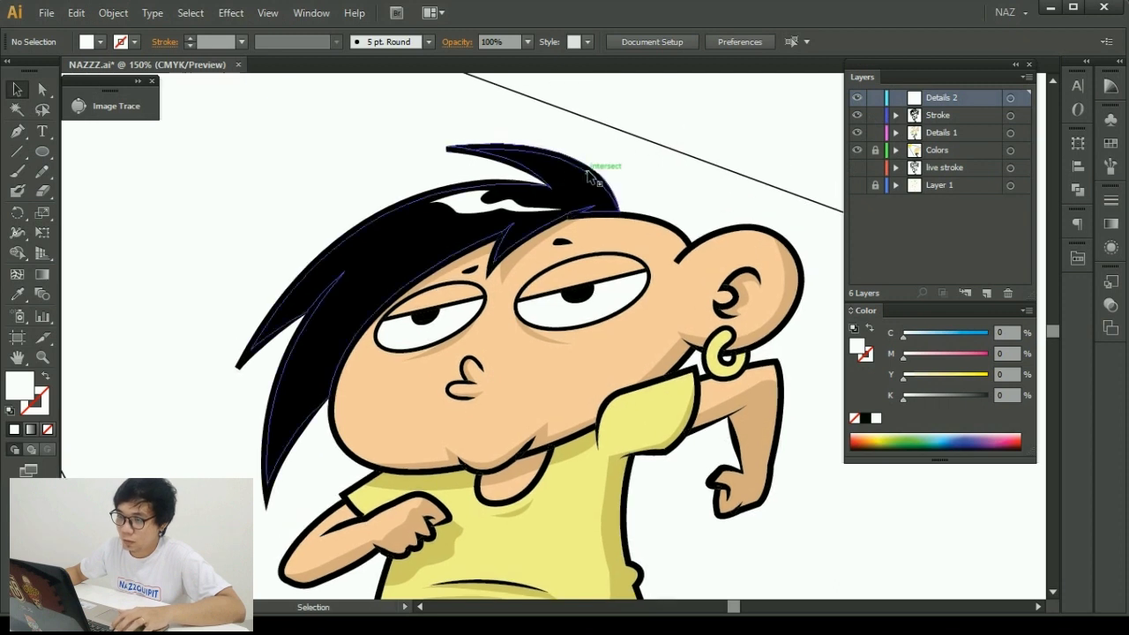
left_click(481, 205)
mouse_move(567, 220)
left_mouse_down()
mouse_move(519, 161)
mouse_move(488, 453)
left_mouse_up()
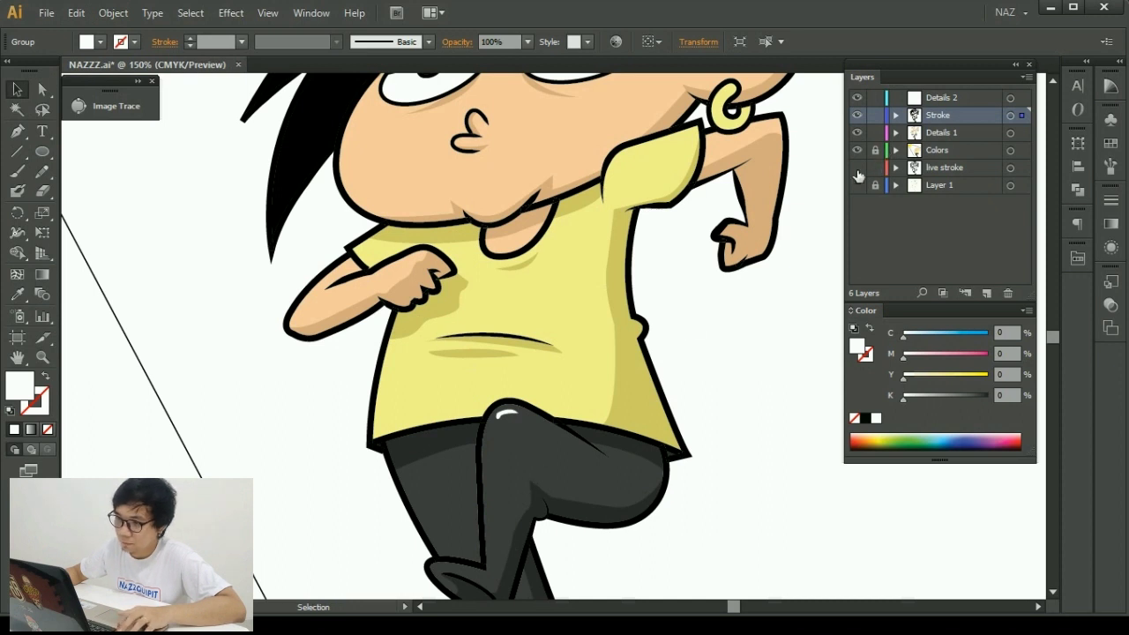
scroll(567, 365, "down", 2)
scroll(494, 353, "up", 2)
scroll(484, 333, "up", 1)
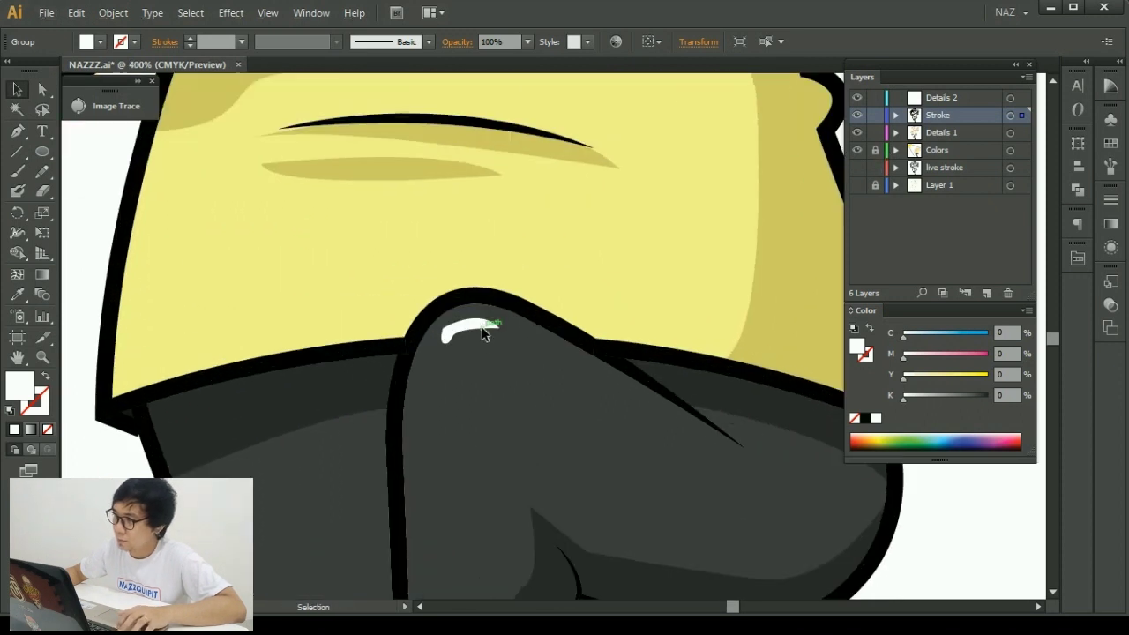
scroll(483, 334, "down", 3)
Unlock the Colors layer and delete the white hair highlight.
left_click(875, 150)
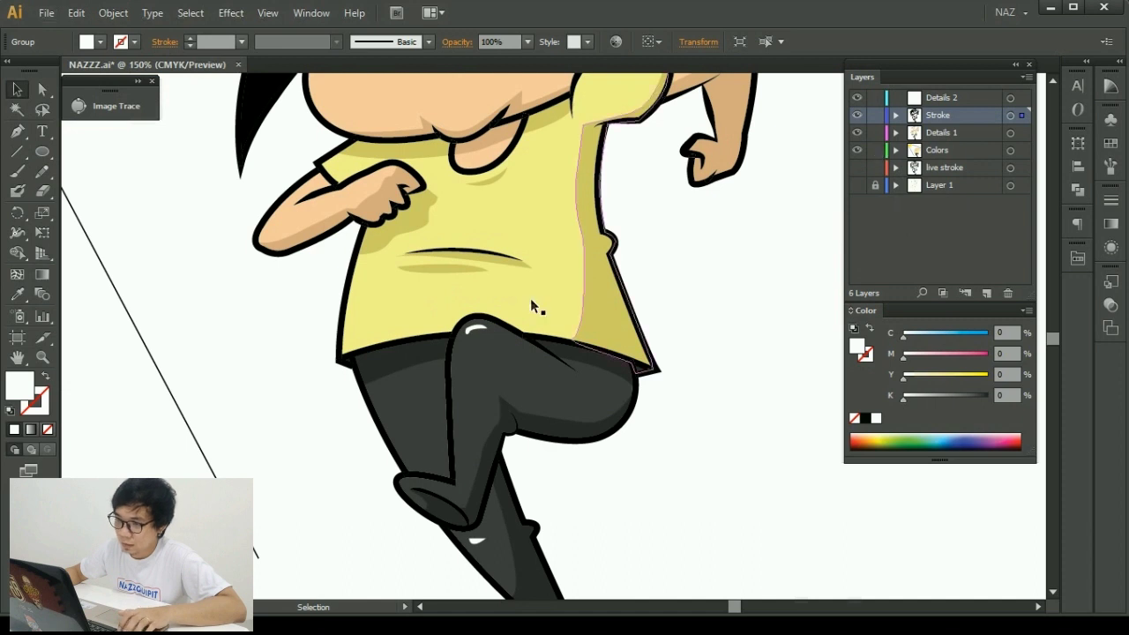
left_click(476, 329)
left_click(477, 540, "shift")
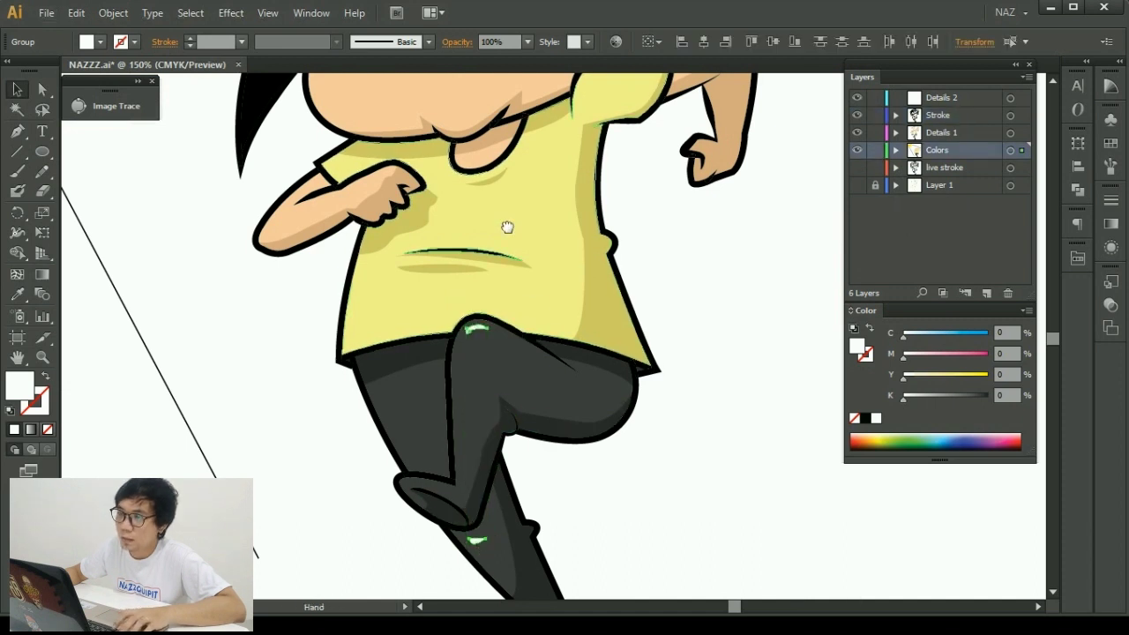
left_click_drag(507, 228, 525, 580)
left_click(468, 234)
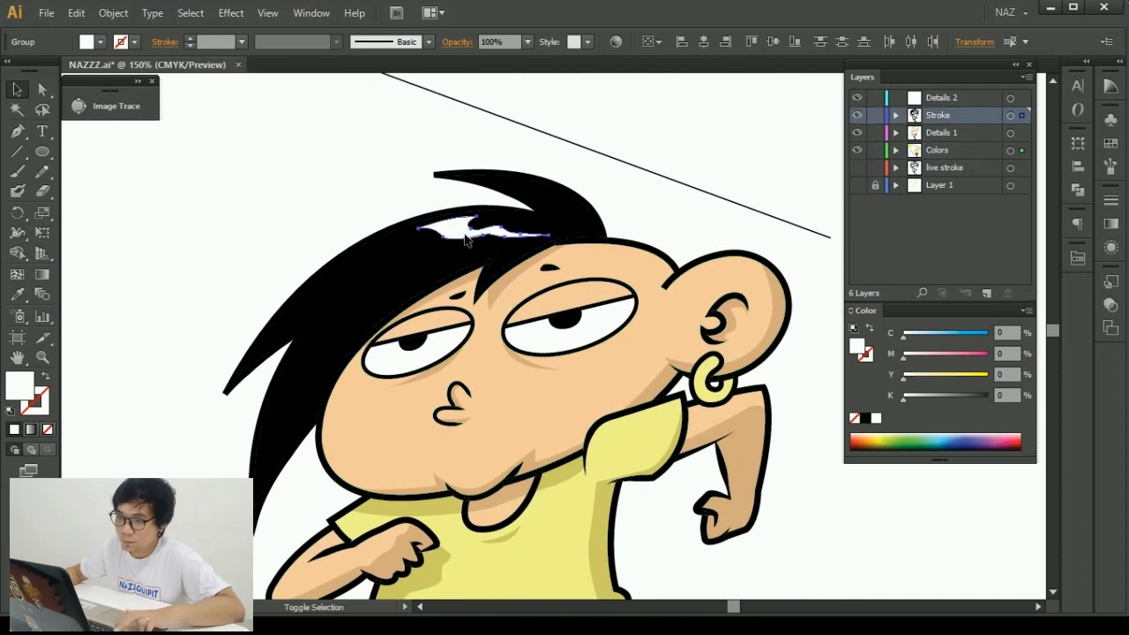
key("Delete")
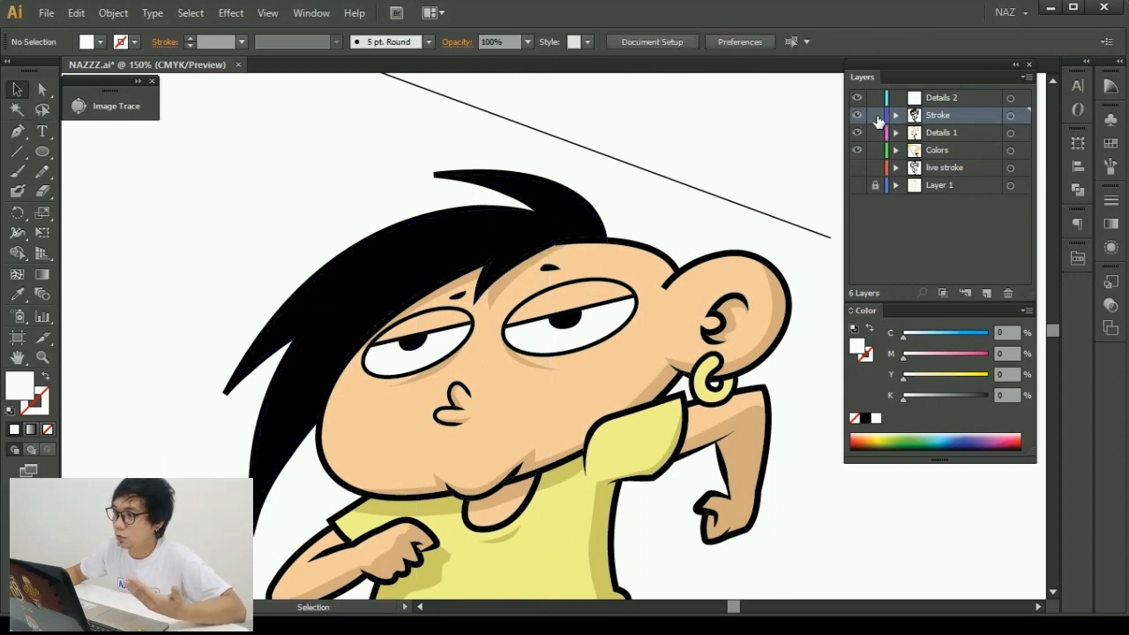
Lock the Details 1 layer and zoom out to see the whole artboard.
left_click(917, 100)
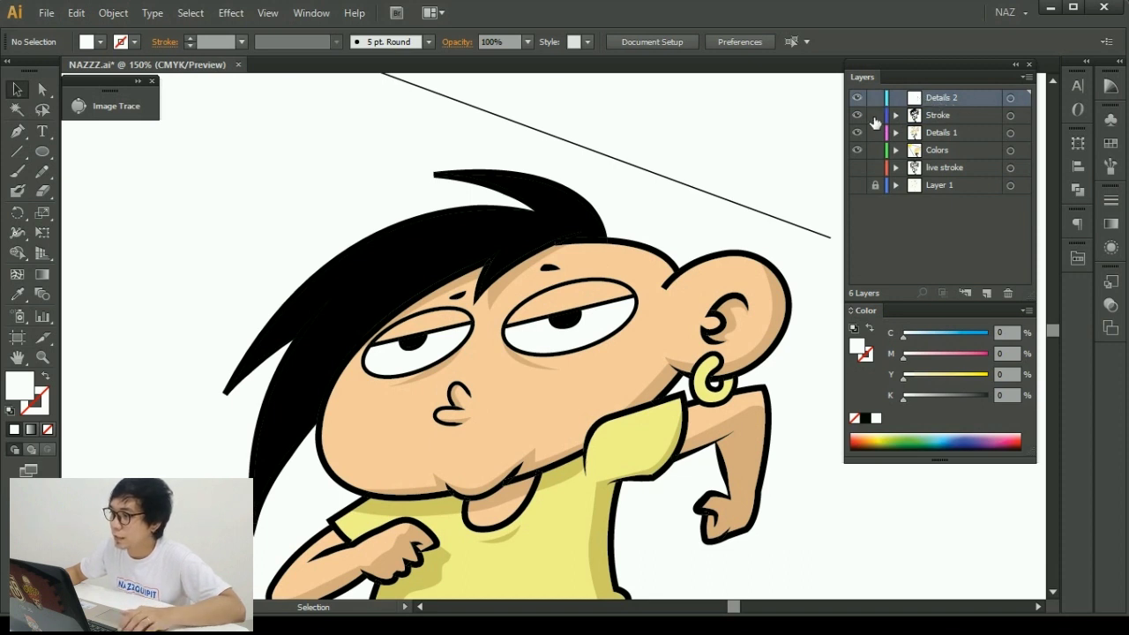
left_click(877, 133)
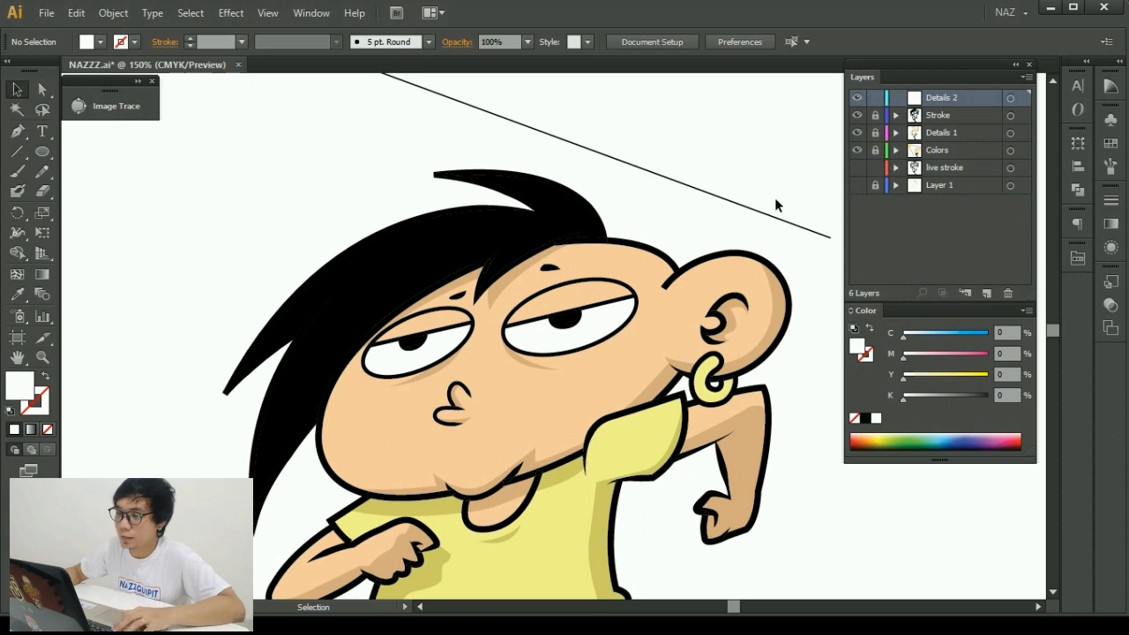
key("ctrl+minus")
key("ctrl+minus")
scroll(488, 247, "down", 3)
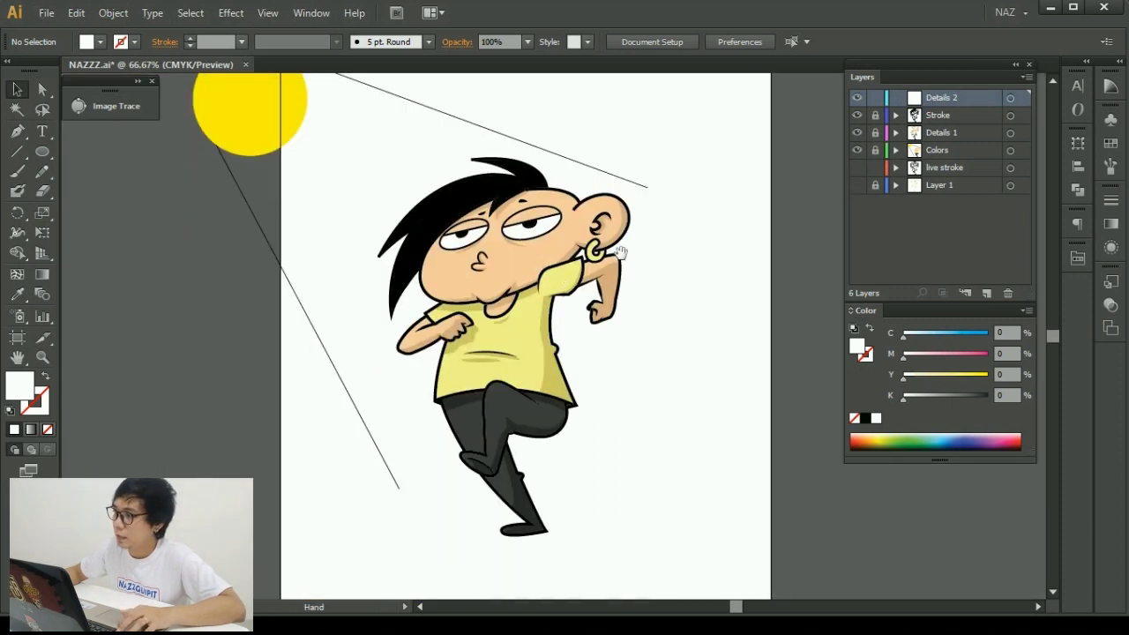
Select the hair, crotch and lower-leg white highlights together.
scroll(488, 247, "up", 2)
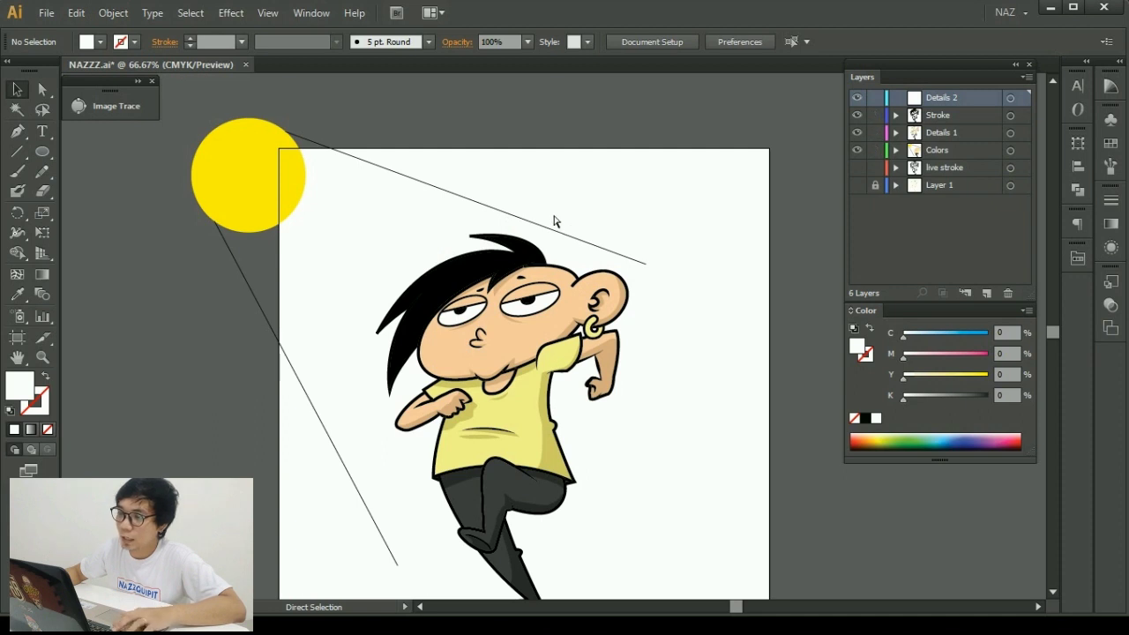
left_click(555, 220)
key("ctrl+plus")
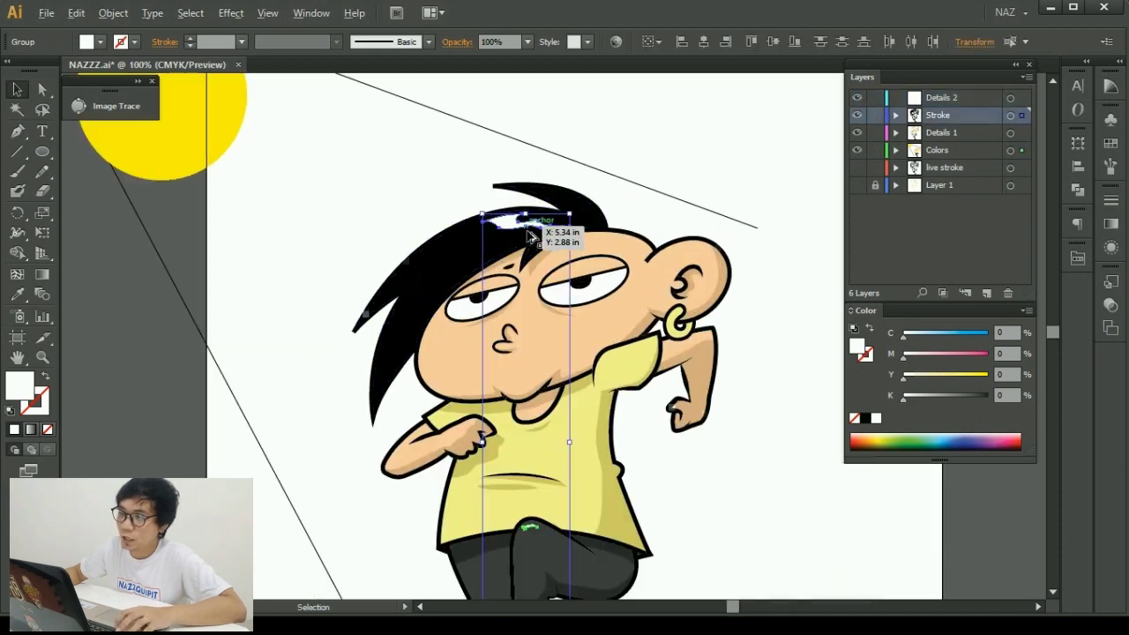
left_click(466, 159)
left_click(530, 221)
scroll(508, 409, "down", 2)
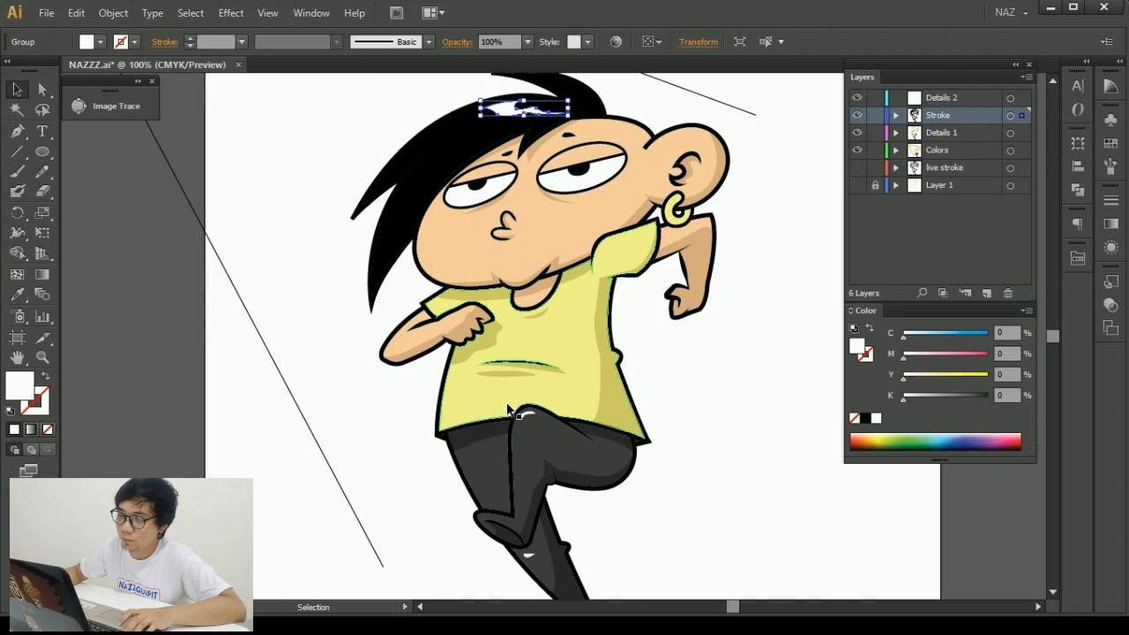
left_click(525, 413, "shift")
left_click(529, 556, "shift")
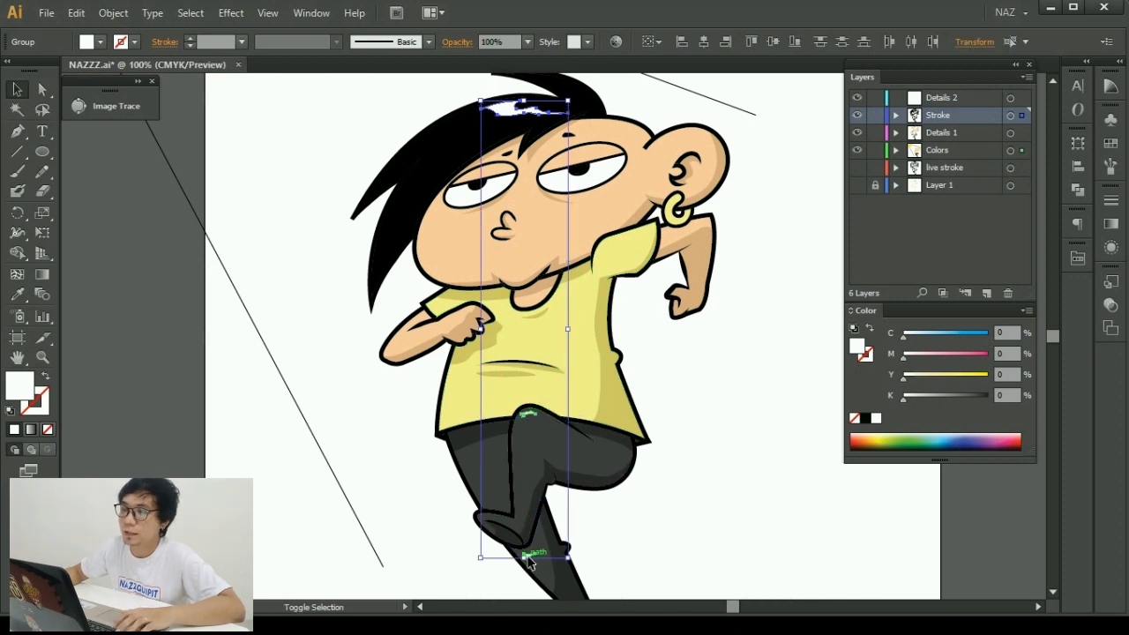
Make Details 2 the active layer to receive the highlights.
scroll(699, 352, "up", 2)
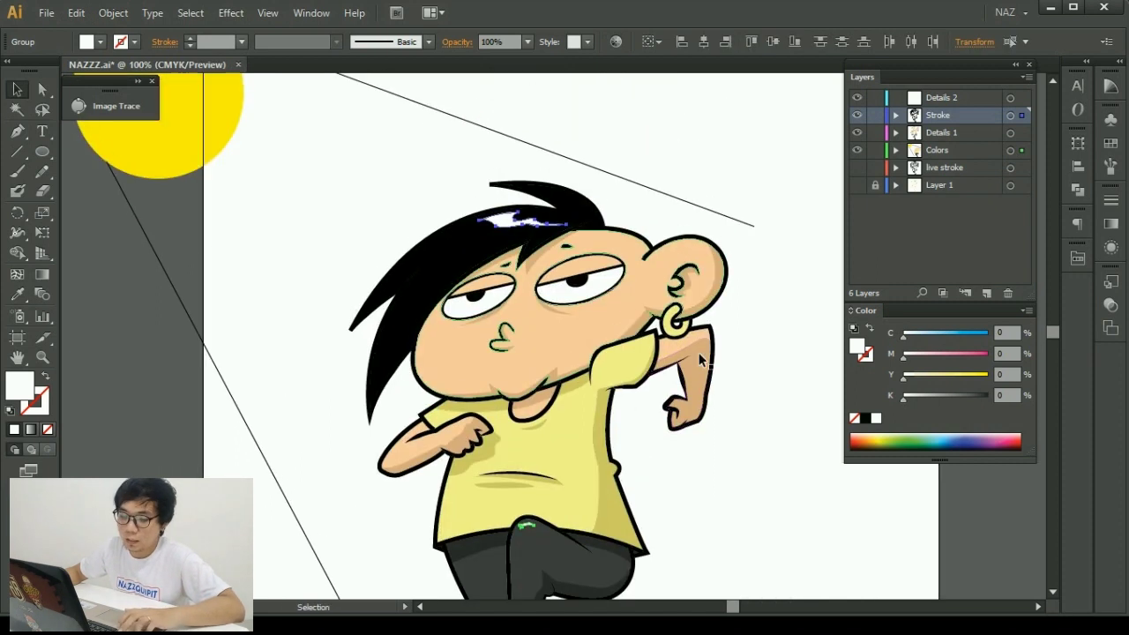
left_click(583, 172)
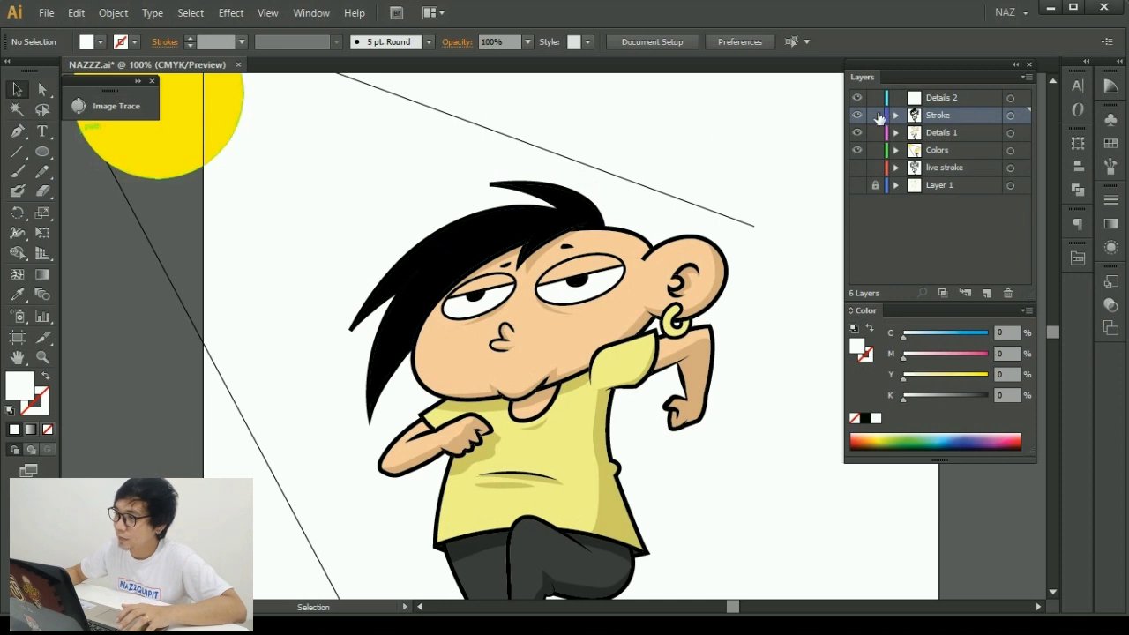
left_click(940, 97)
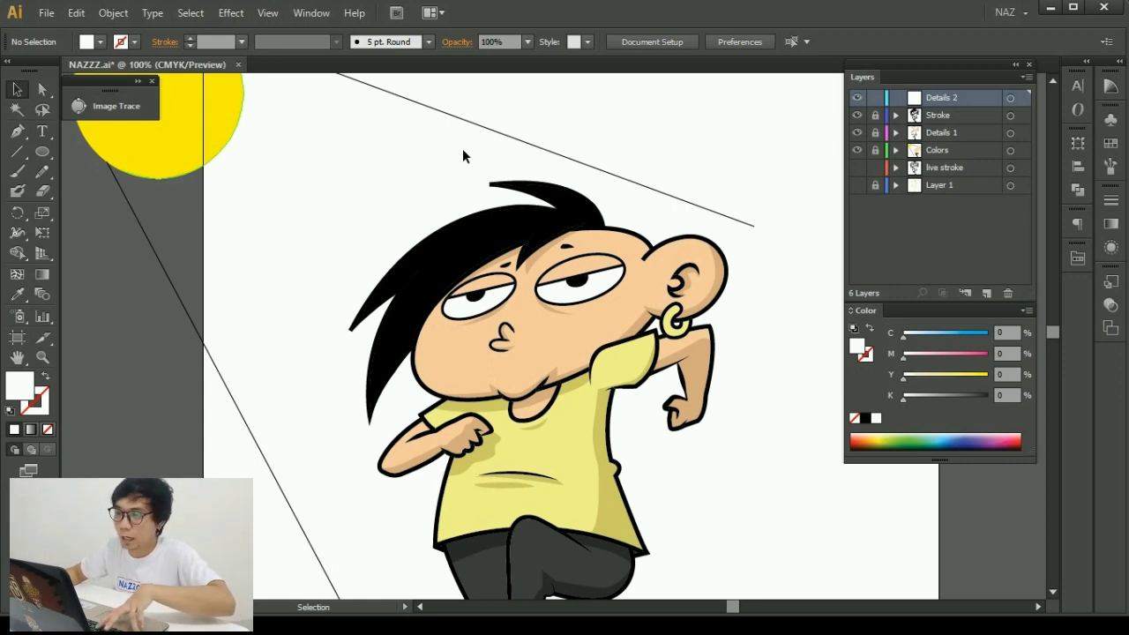
key("ctrl+a")
Deselect the pasted highlights and bring the hair into view.
left_click(456, 147)
scroll(456, 146, "down", 1)
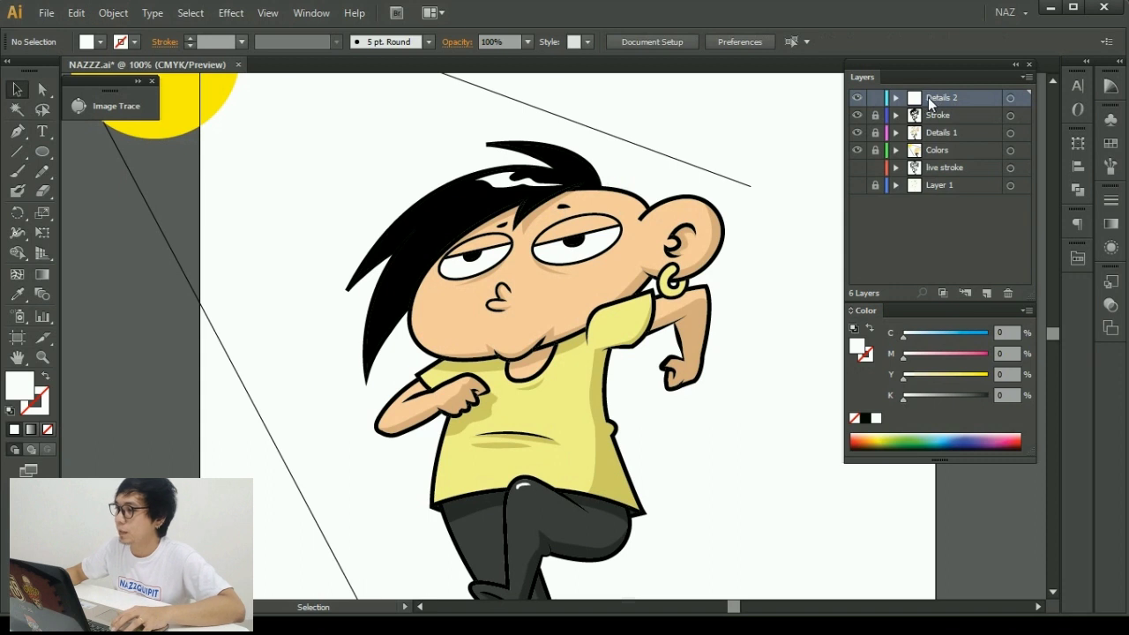
scroll(706, 145, "right", 2)
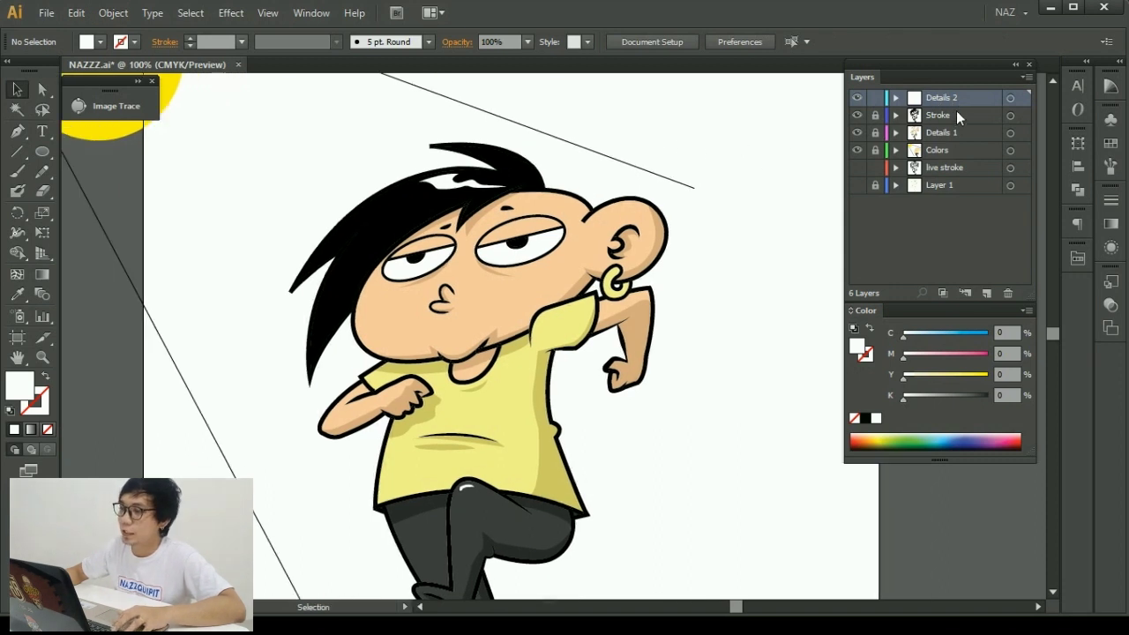
scroll(551, 148, "up", 1)
scroll(565, 221, "down", 2)
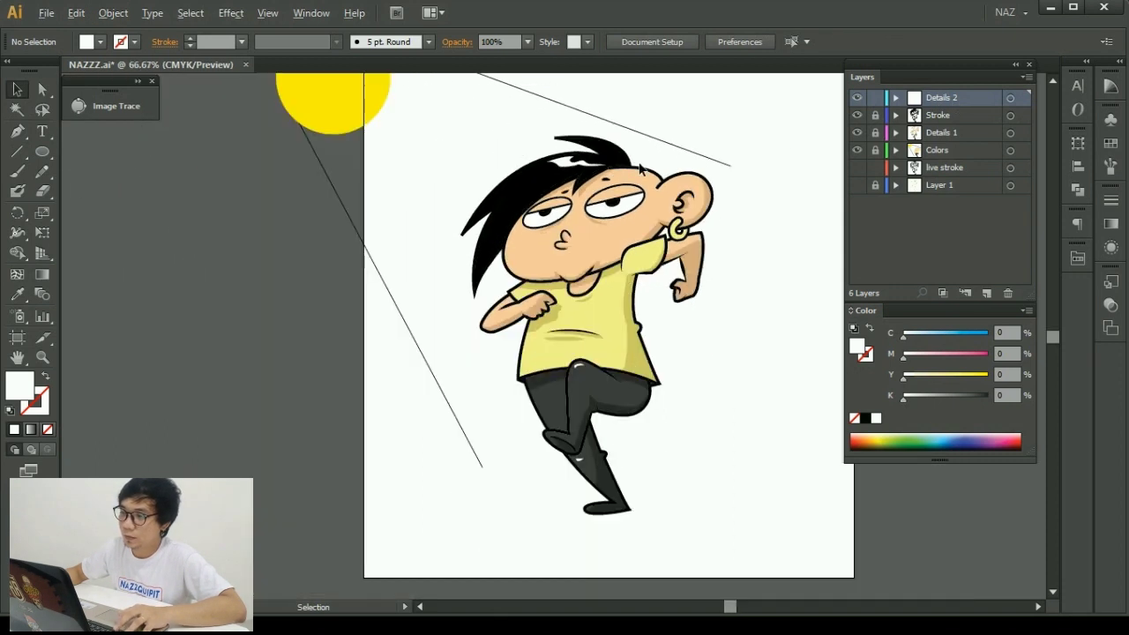
scroll(574, 262, "up", 3)
scroll(573, 262, "up", 3)
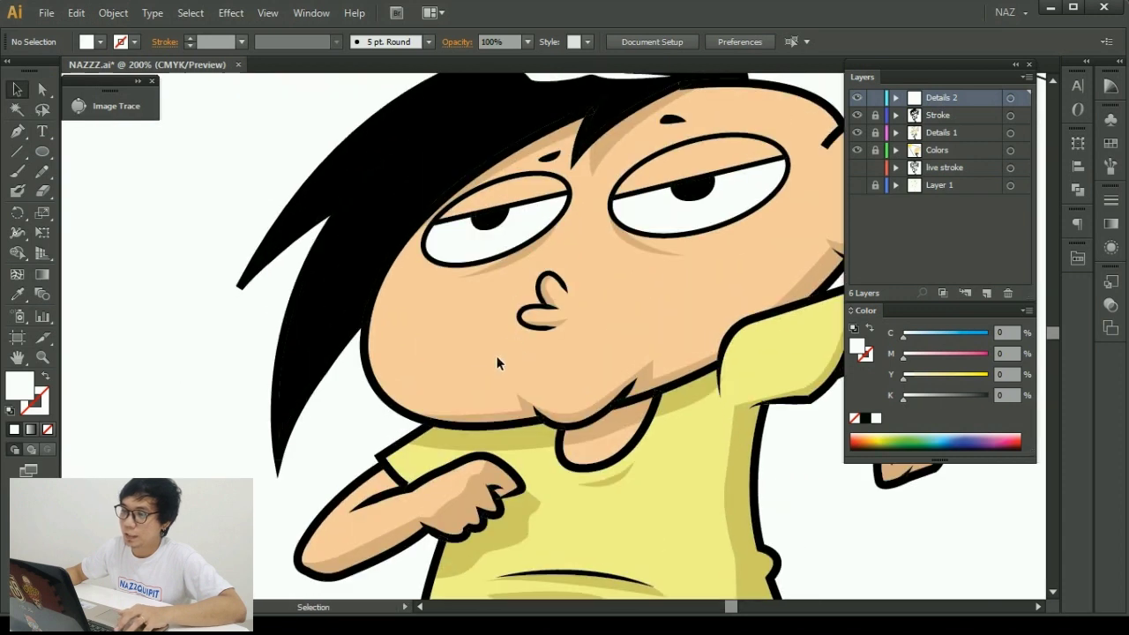
scroll(476, 291, "up", 3)
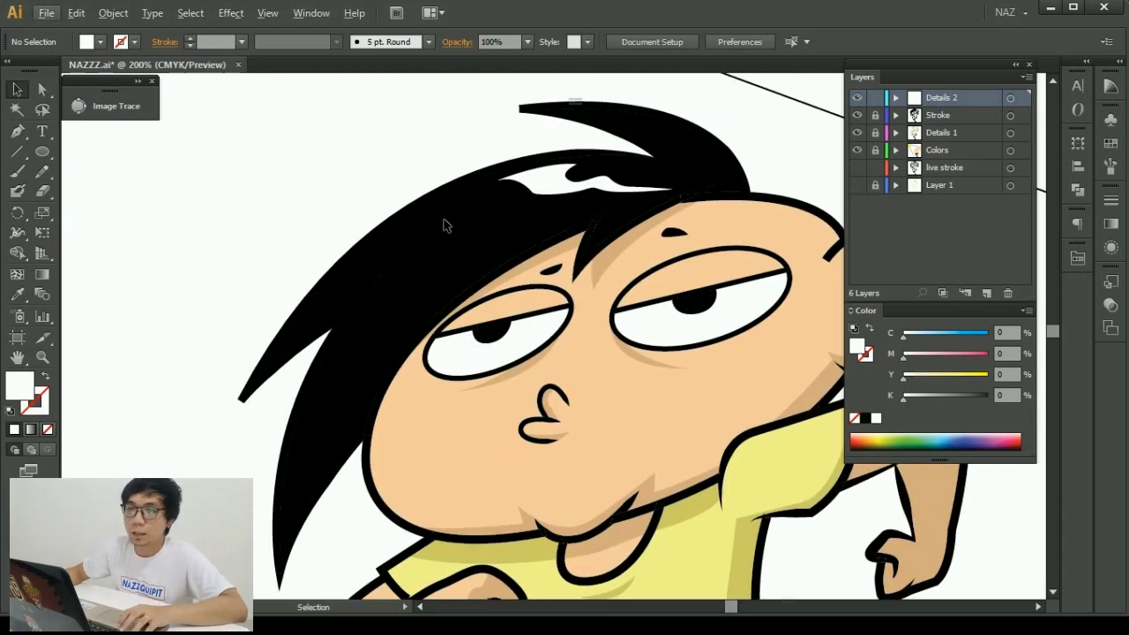
Draw a curved highlight path down the hair's upper-left edge, ending in a corner anchor.
left_click(43, 89)
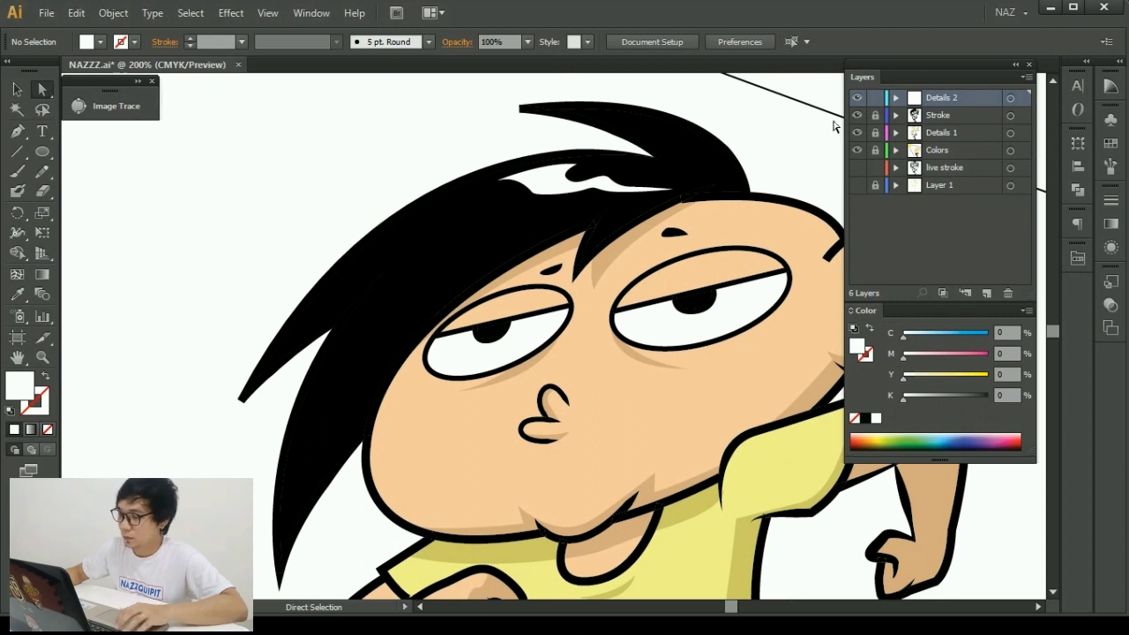
key("p")
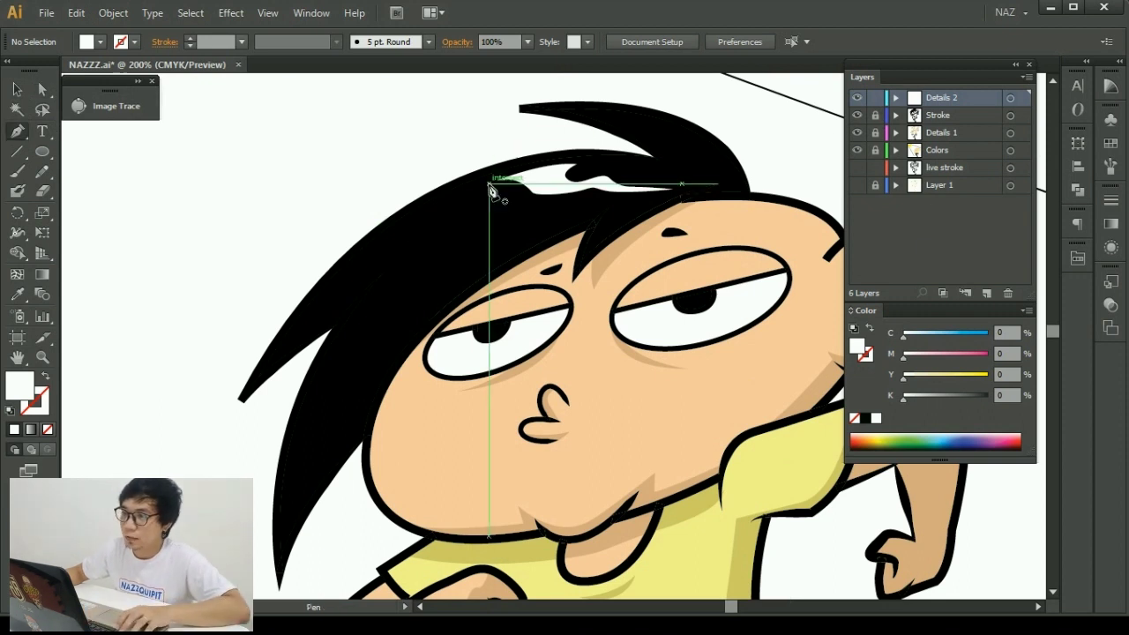
left_click(491, 183)
left_click_drag(410, 239, 472, 173)
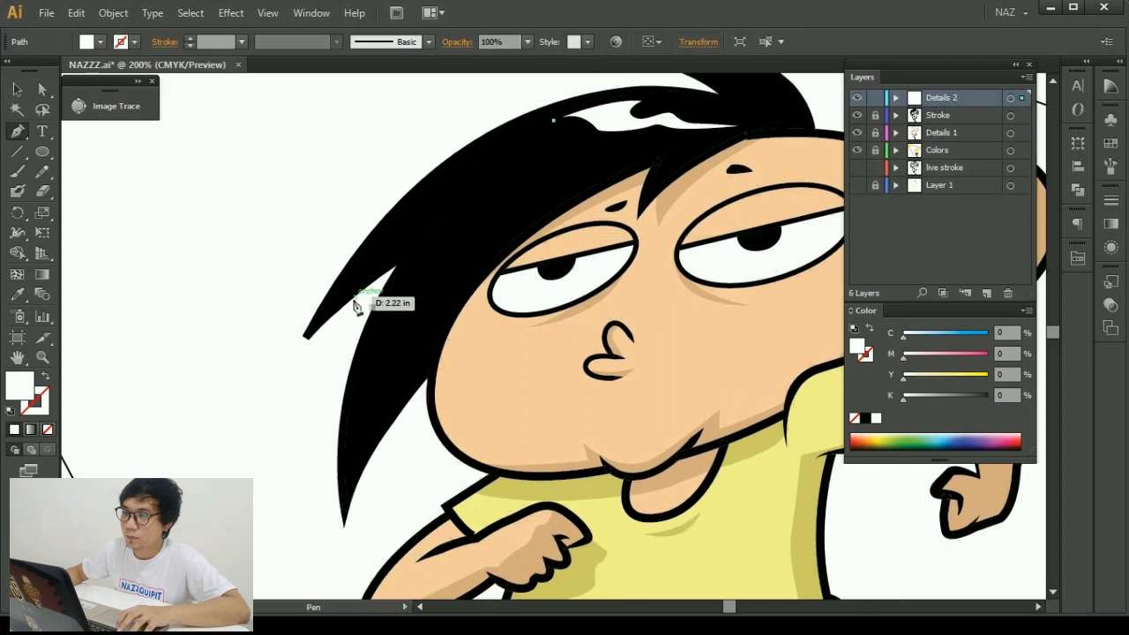
left_click_drag(334, 303, 279, 428)
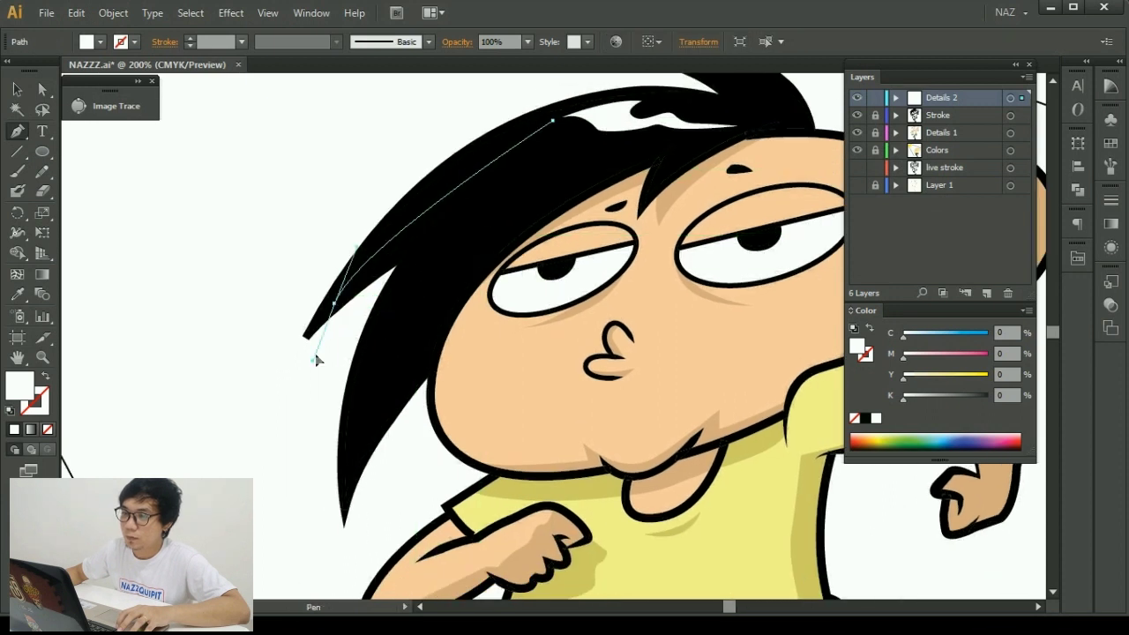
left_click(333, 303)
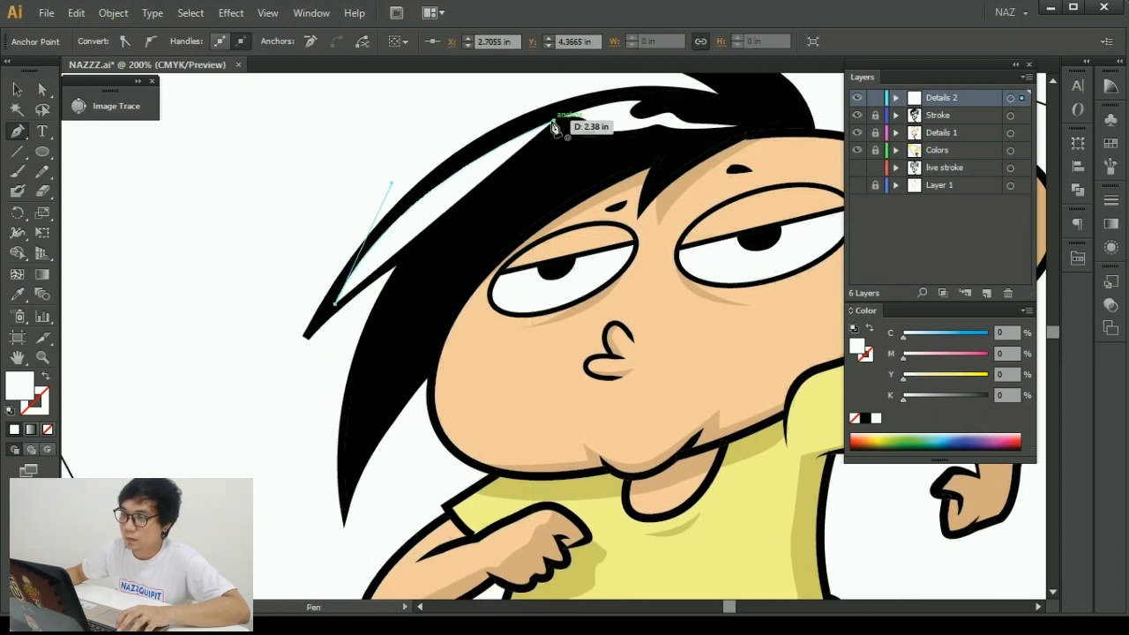
scroll(600, 118, "up", 5)
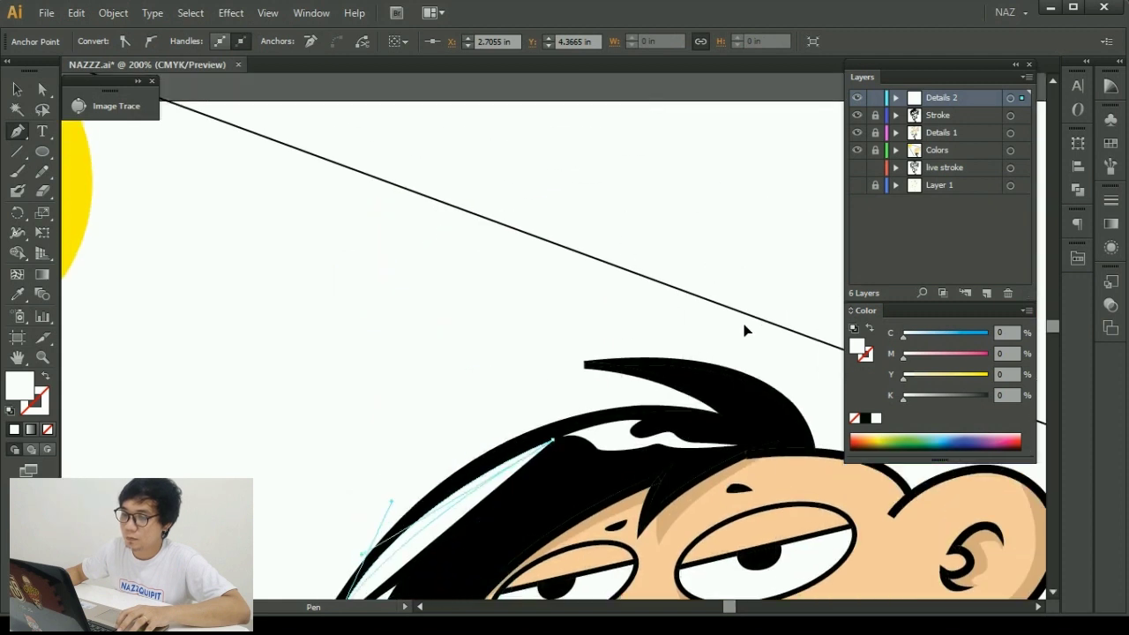
left_click(16, 89)
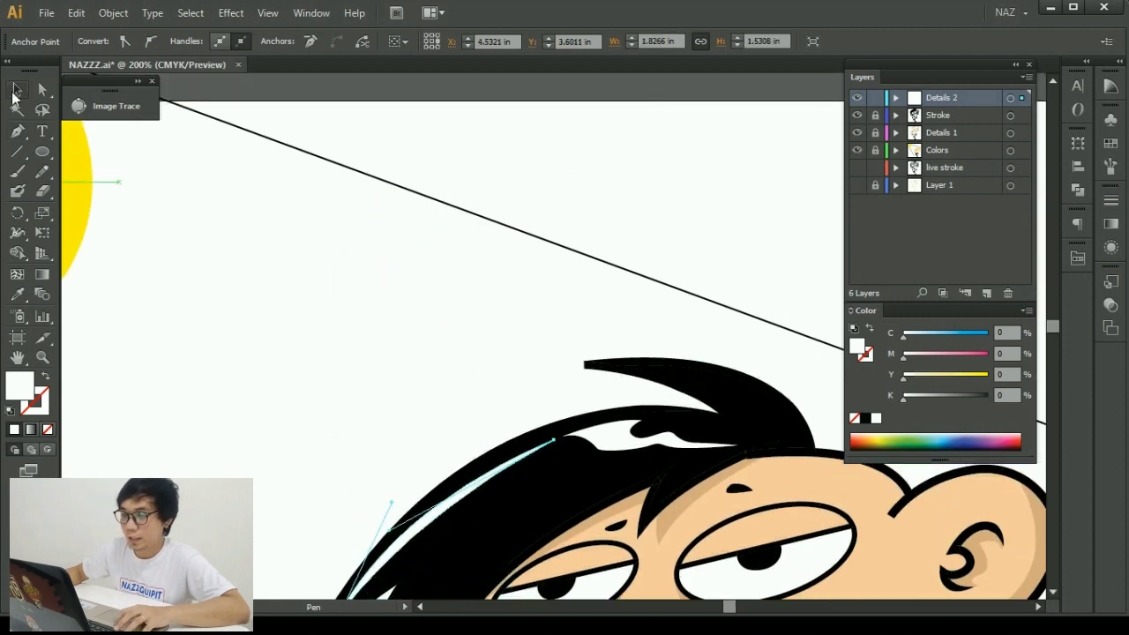
left_click(372, 266)
Zoom out and select the new hair highlight path to check it.
key("ctrl+1")
scroll(389, 200, "down", 2)
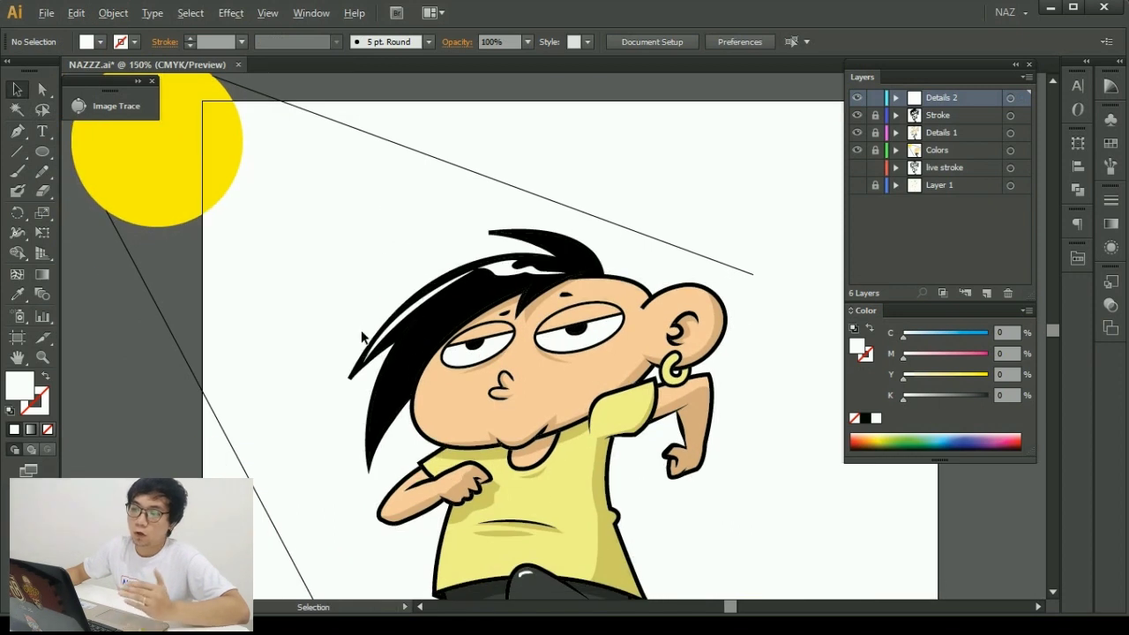
scroll(363, 335, "up", 1)
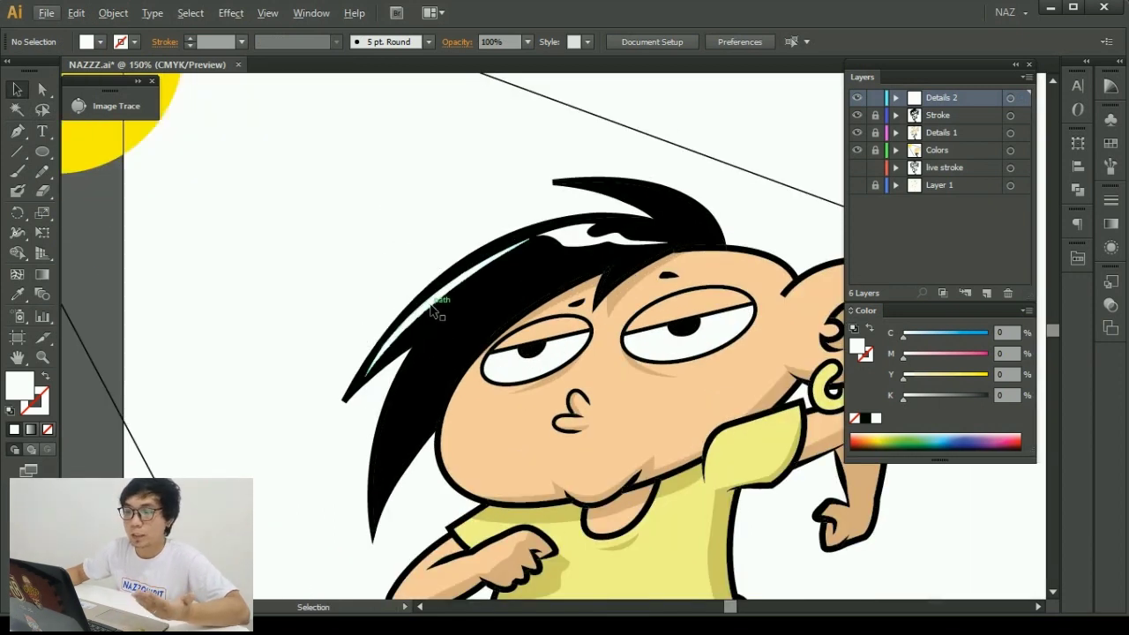
left_click(433, 309)
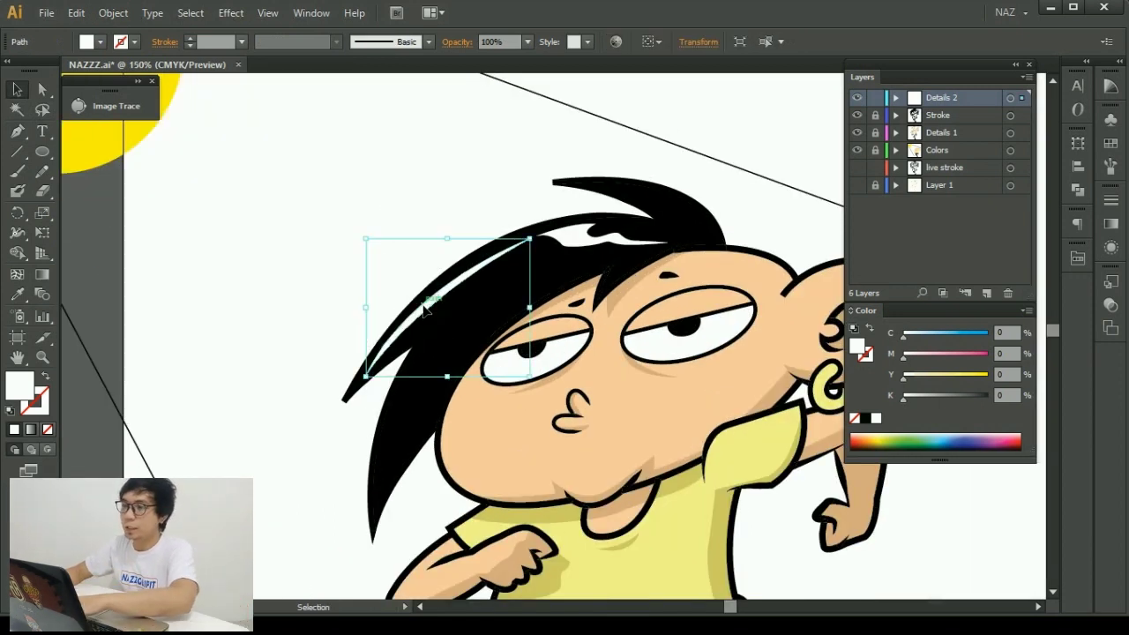
left_click(421, 302)
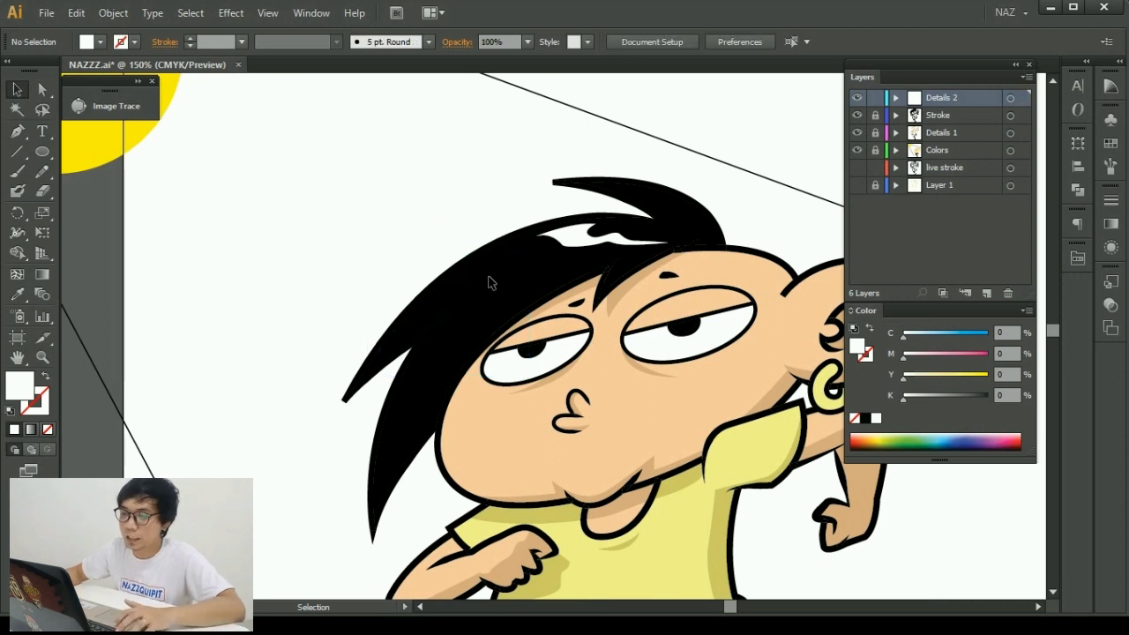
scroll(360, 406, "down", 4)
scroll(360, 406, "right", 3)
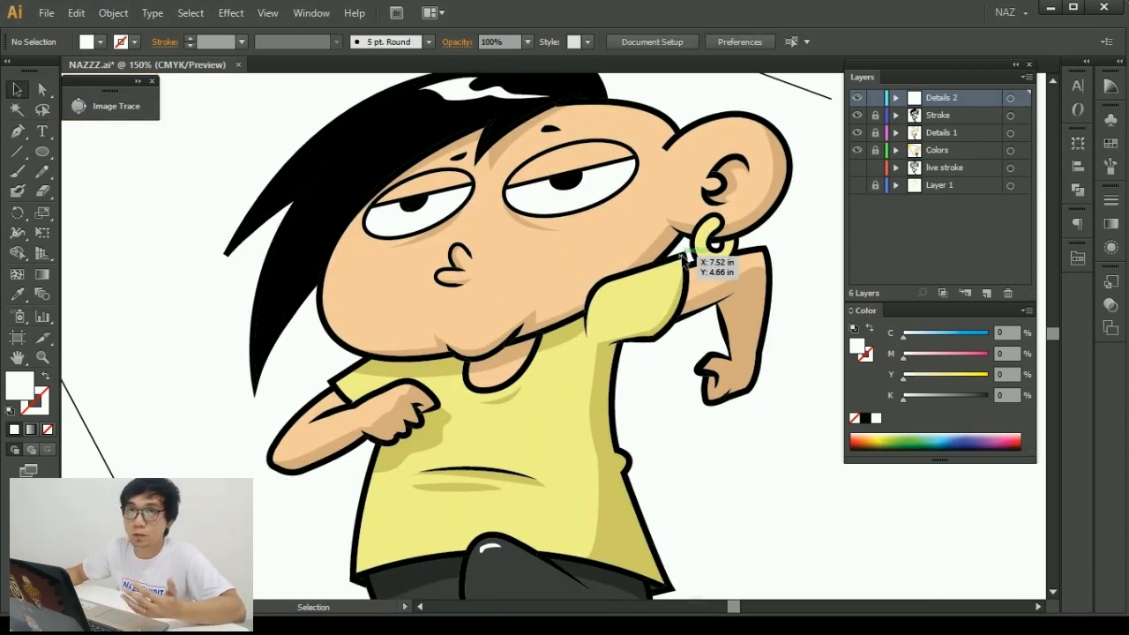
scroll(462, 283, "left", 2)
scroll(461, 282, "up", 3)
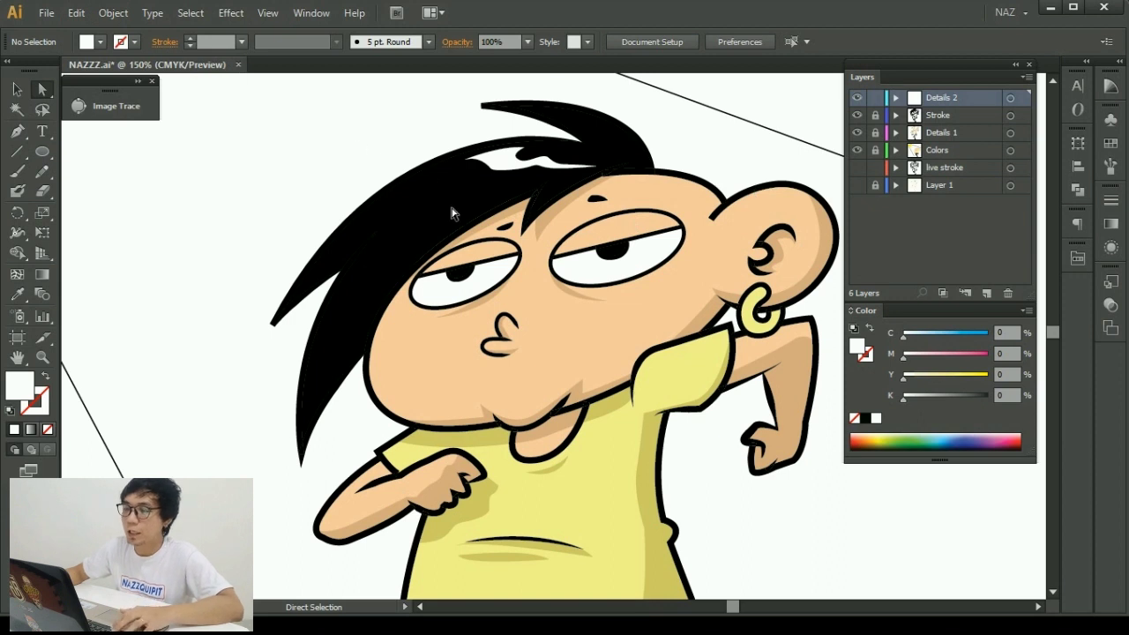
scroll(454, 214, "up", 1)
scroll(618, 176, "up", 1)
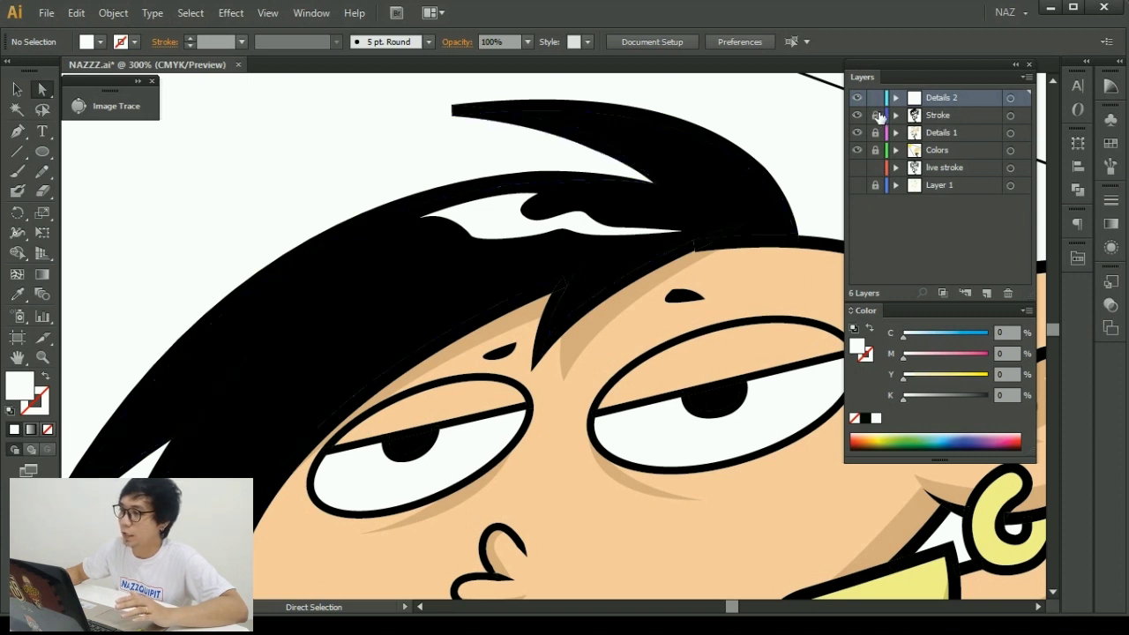
left_click(936, 117)
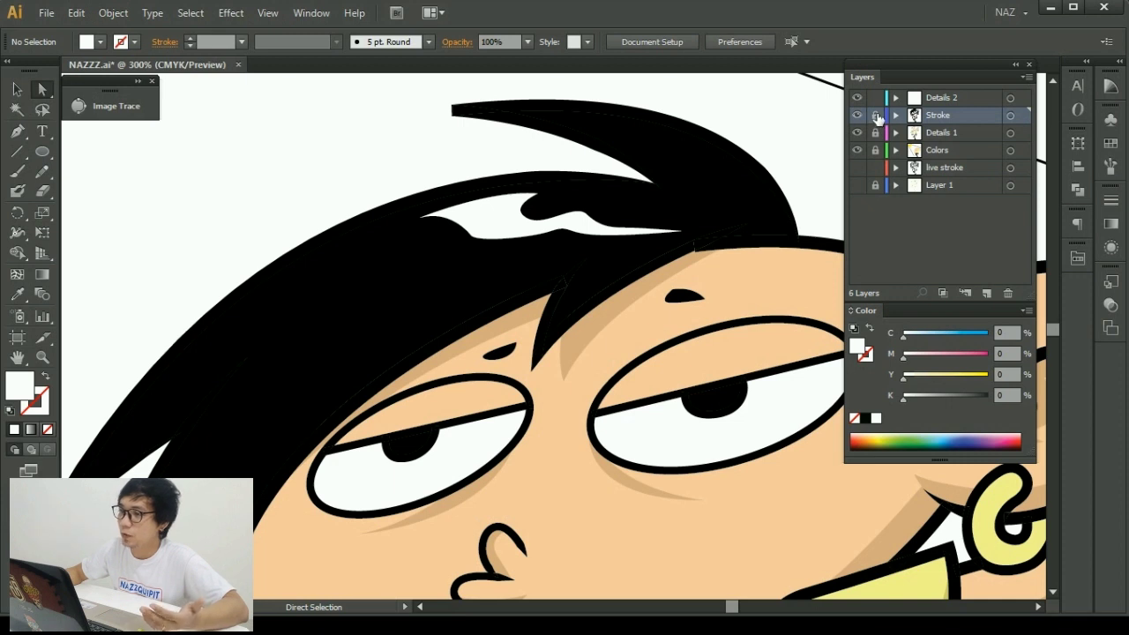
key("v")
left_click(373, 295)
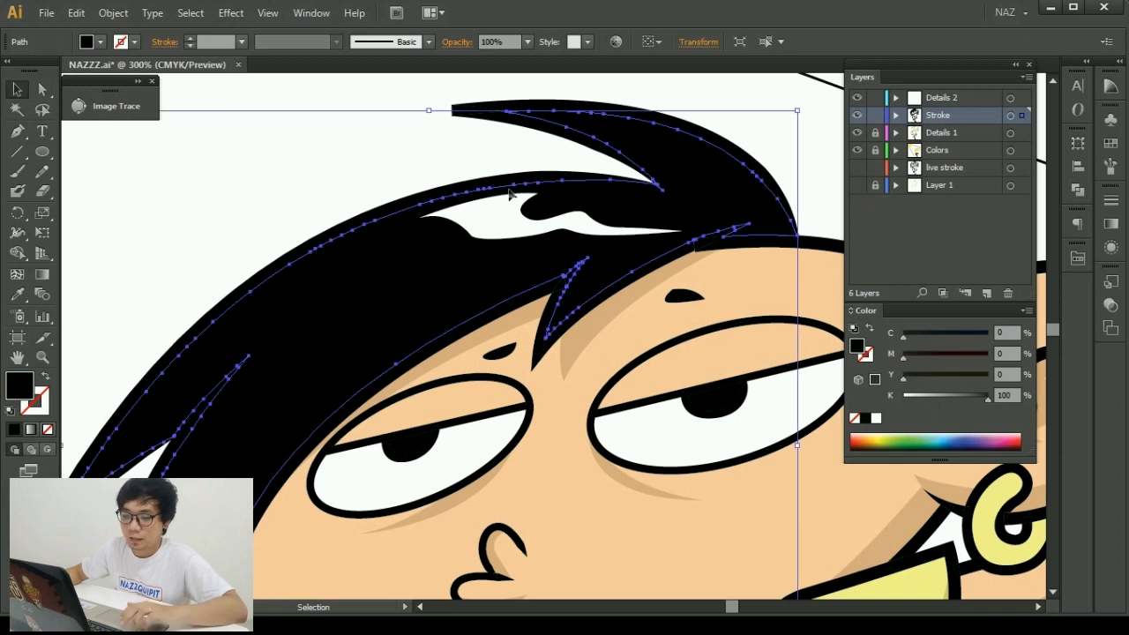
key("a")
key("v")
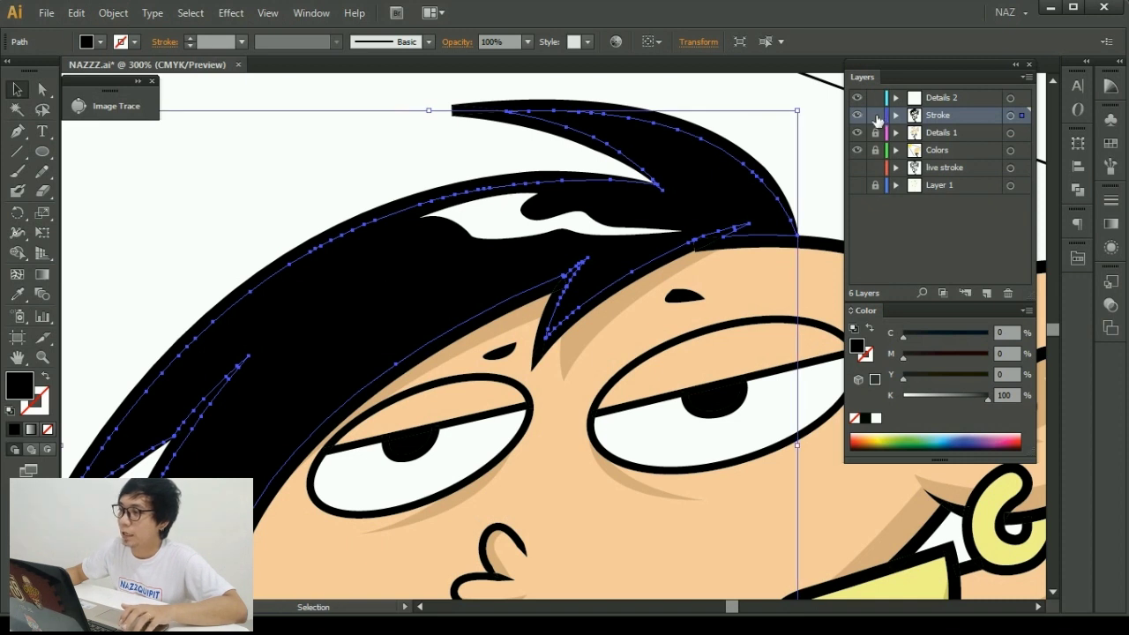
left_click(875, 116)
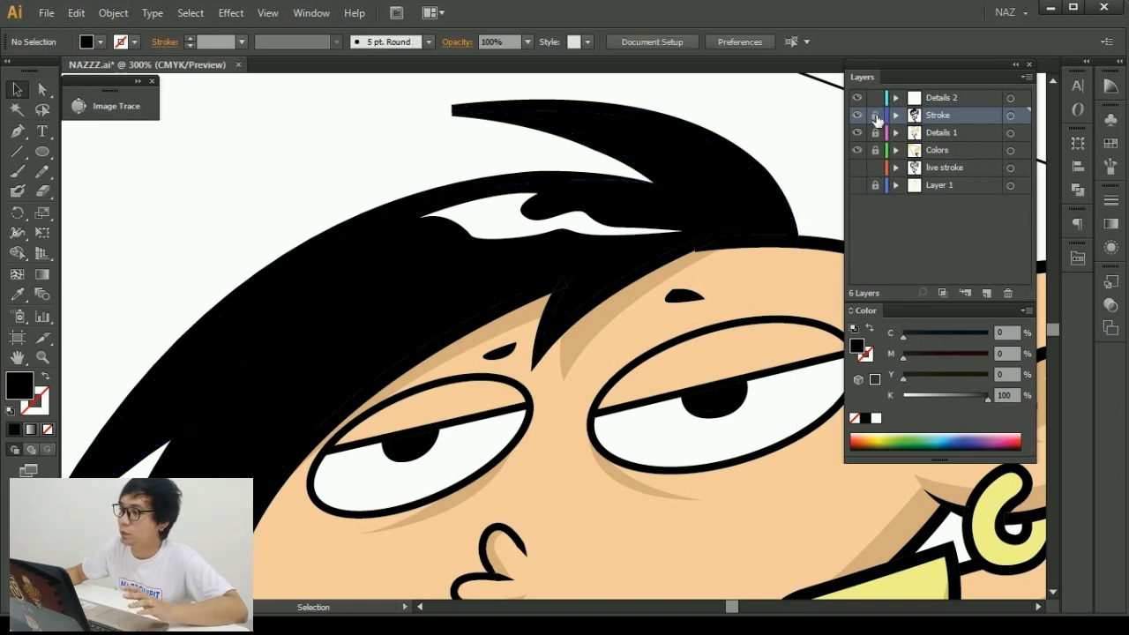
left_click(946, 99)
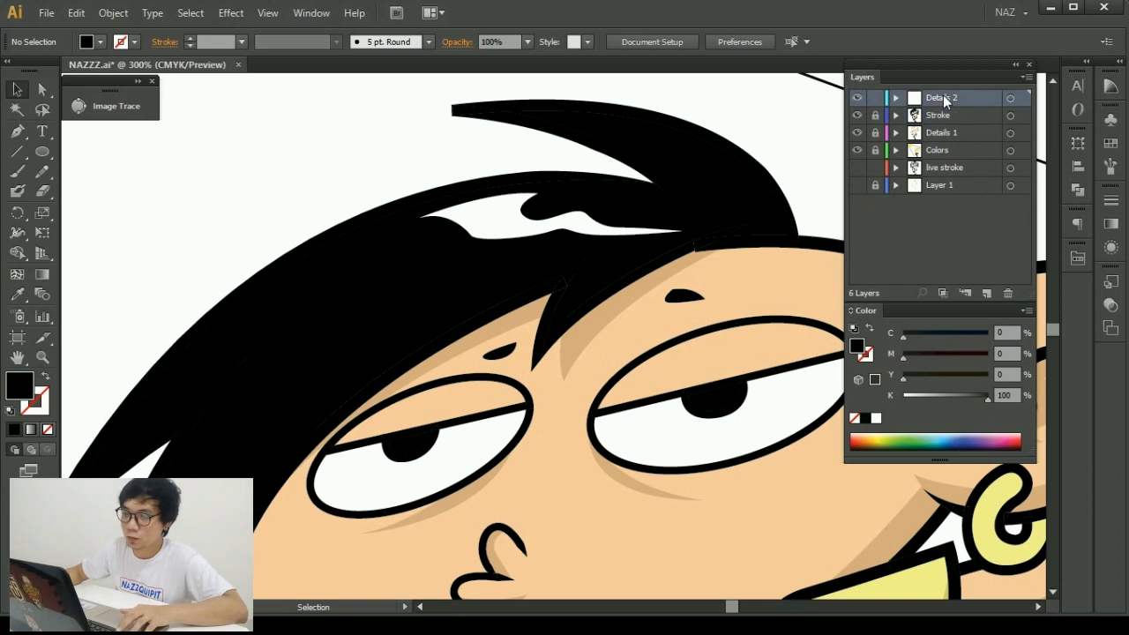
scroll(406, 232, "down", 2)
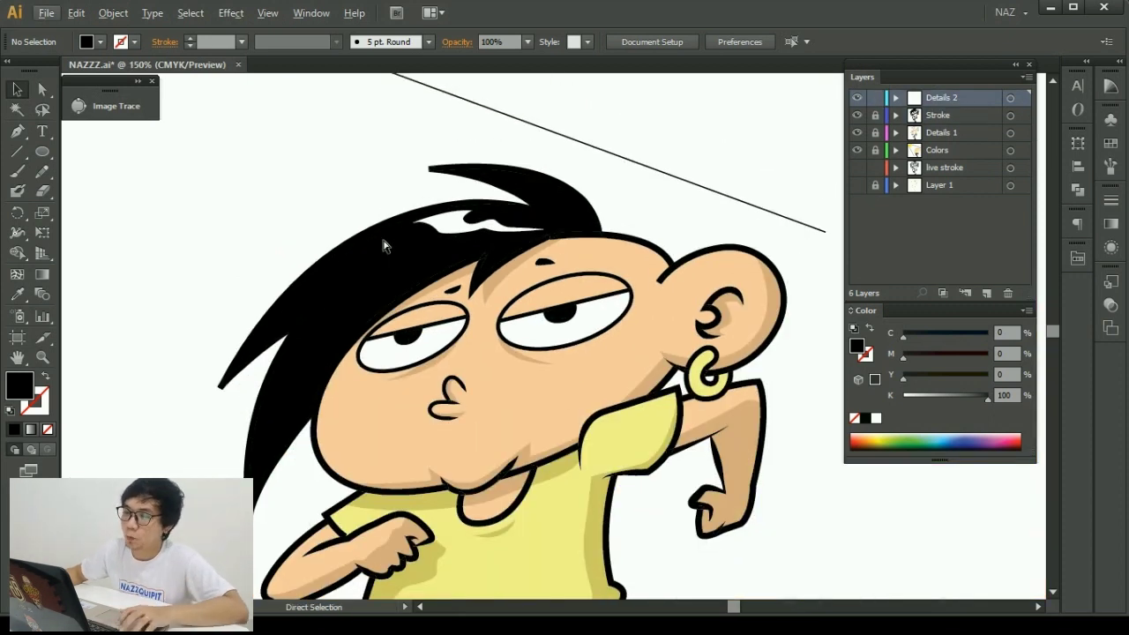
Recolor the hair fill from black to dark grey (C 63.45, M 59.15, Y 56.17, K 35.88).
left_click(389, 247)
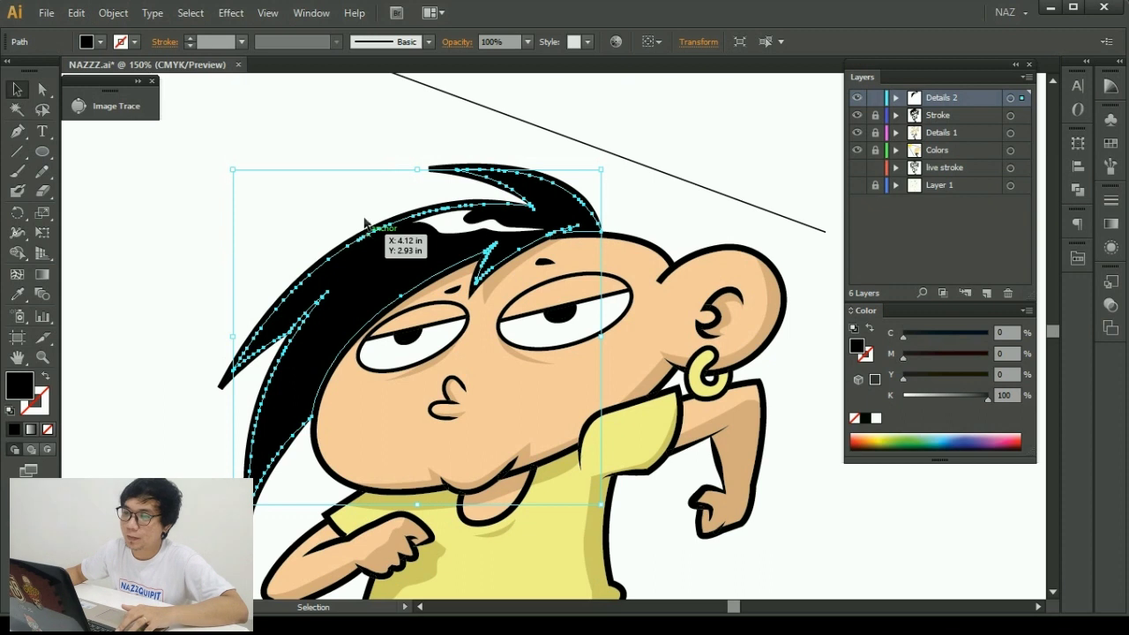
scroll(373, 257, "up", 1)
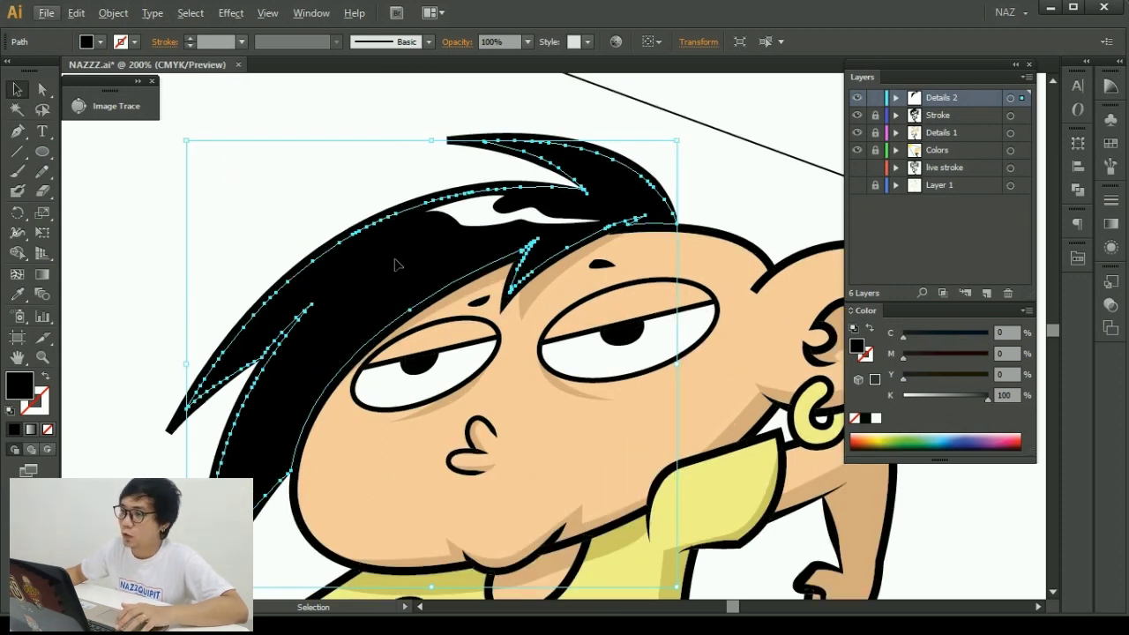
left_click(391, 178)
left_click(394, 273)
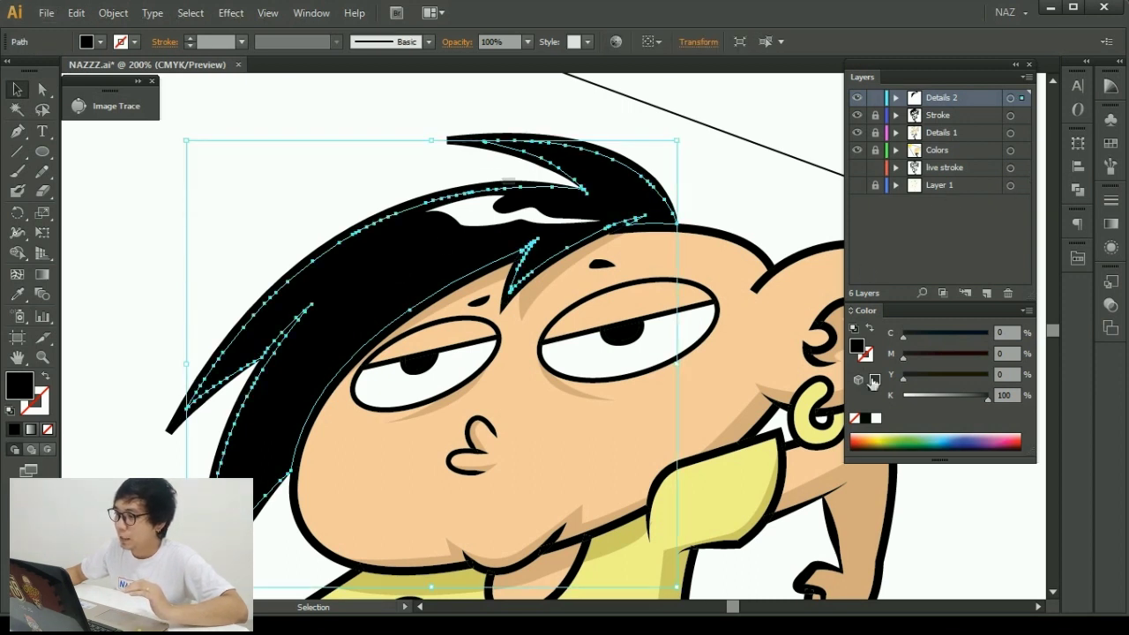
double_click(858, 347)
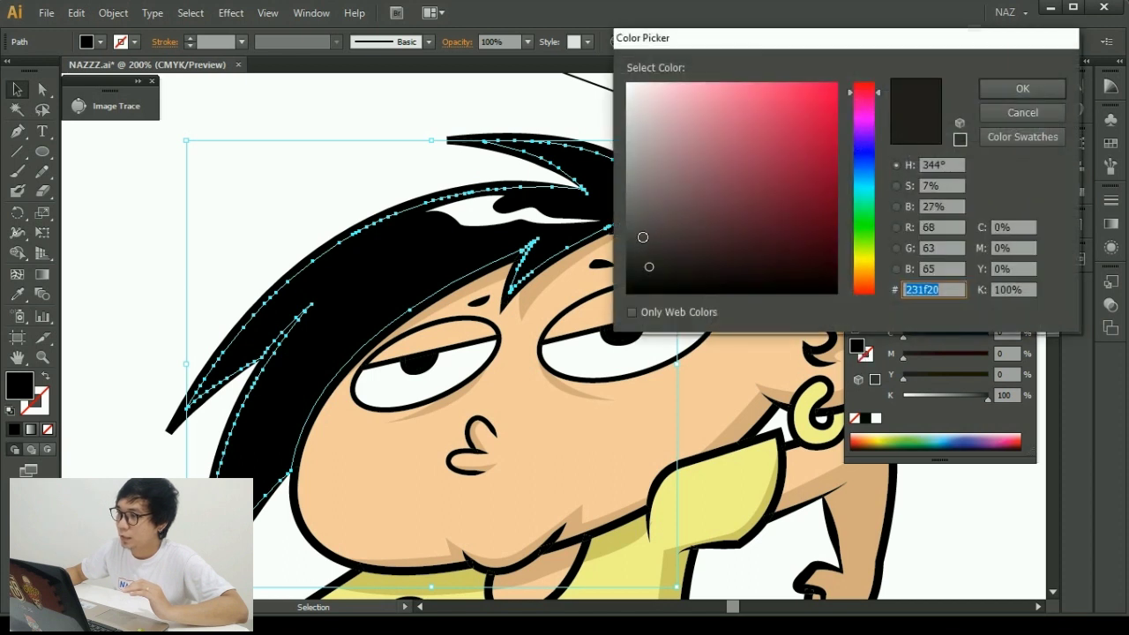
left_click(632, 221)
left_click(1023, 88)
left_click(377, 179)
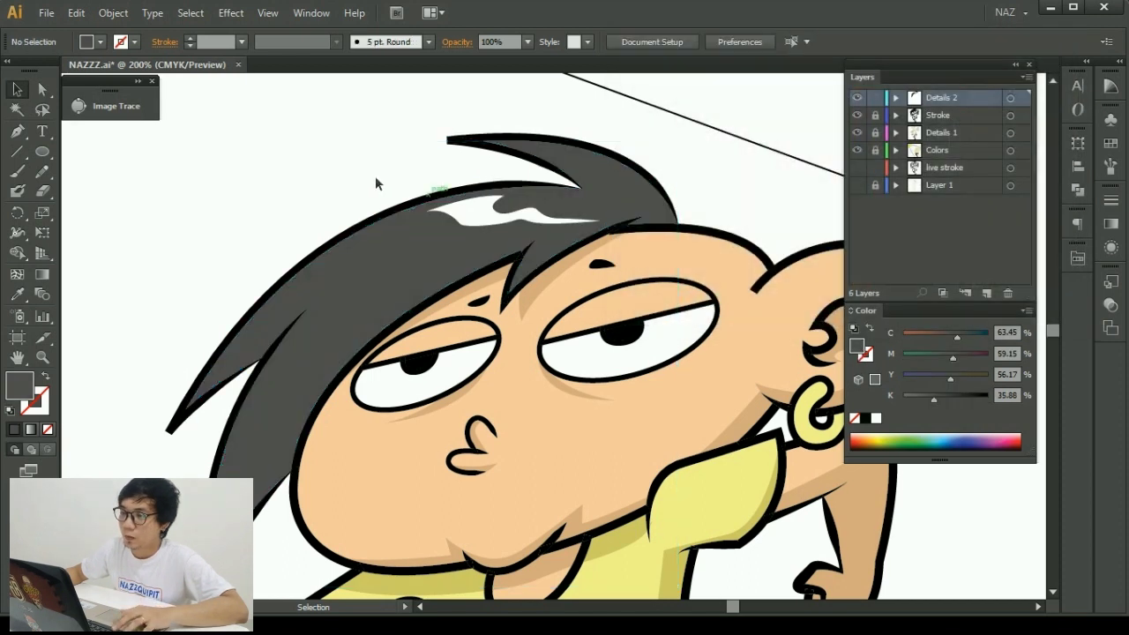
key("ctrl+minus")
key("ctrl+minus")
key("ctrl+minus")
left_click(450, 253)
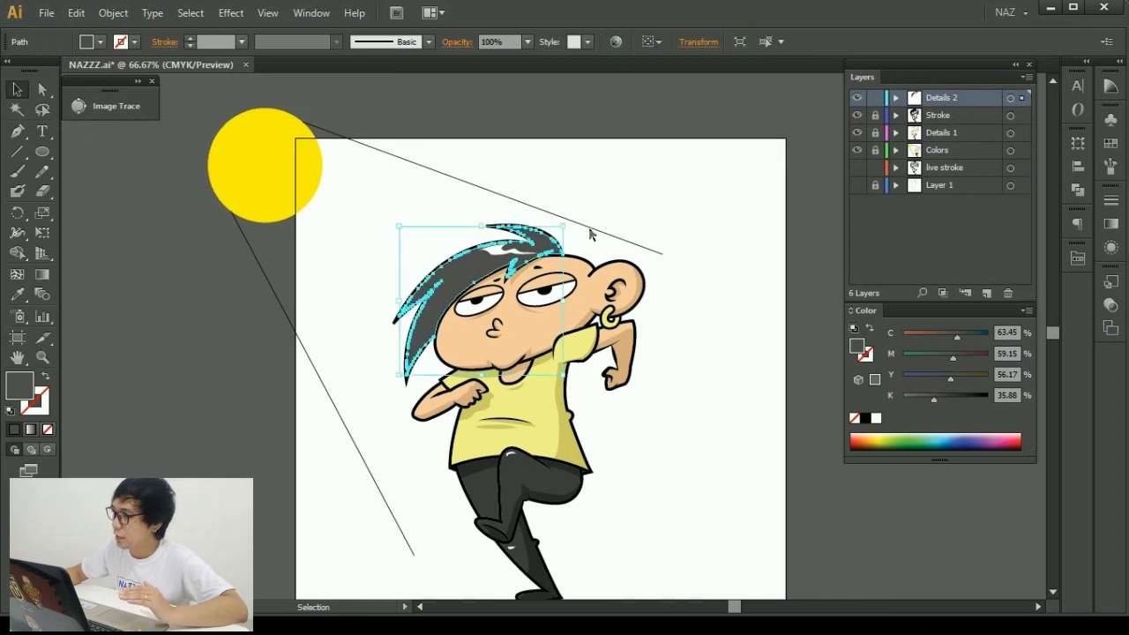
left_click(1118, 63)
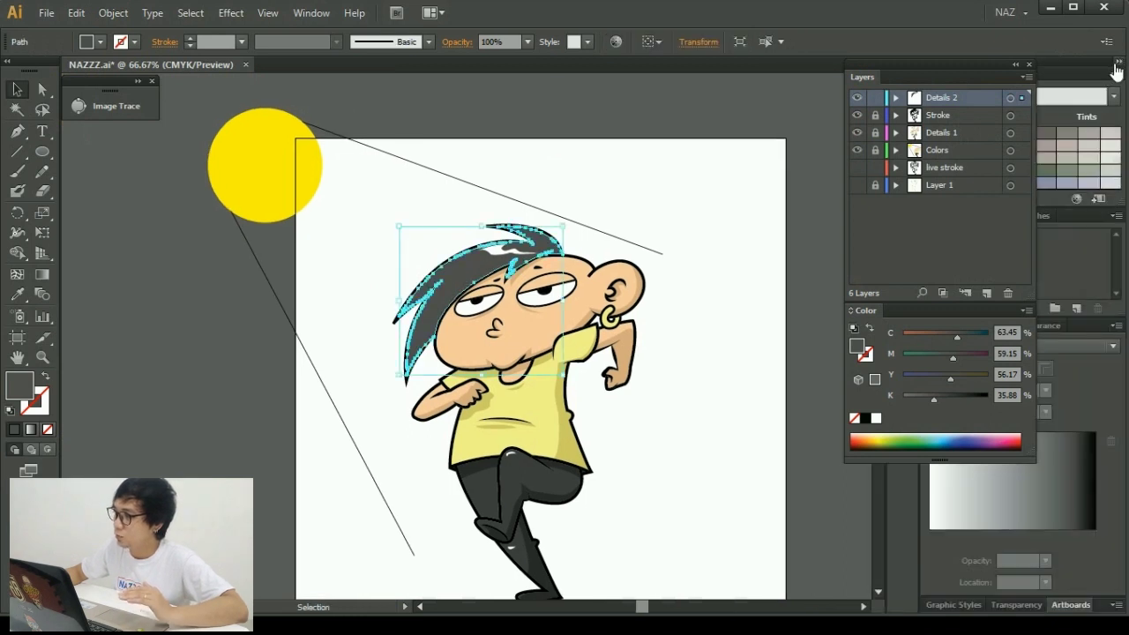
left_click_drag(988, 70, 841, 67)
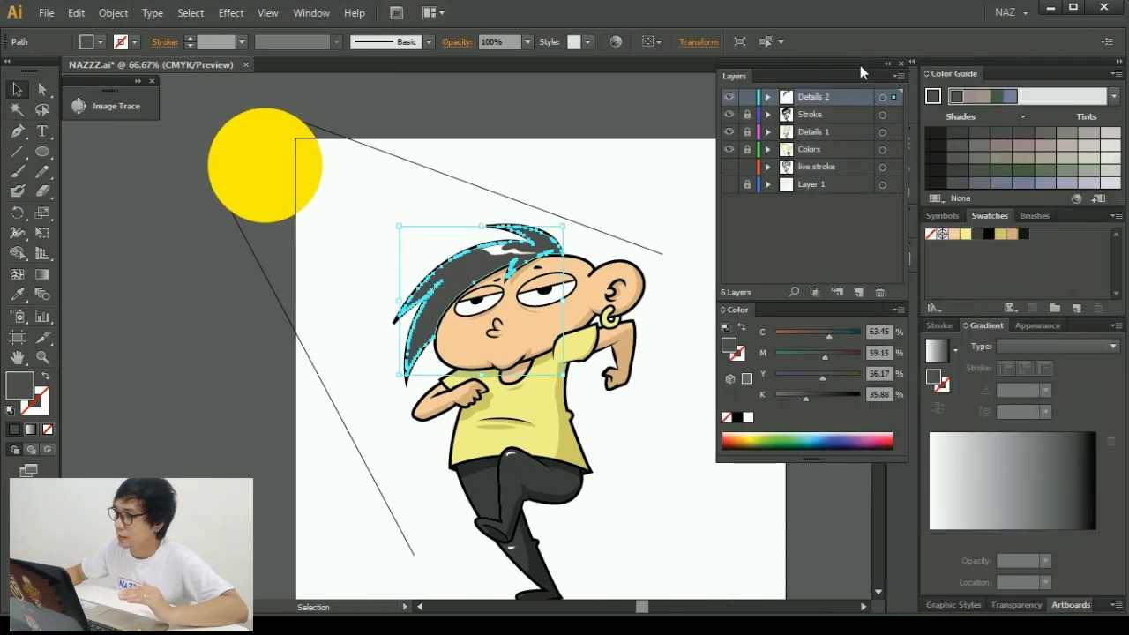
left_click(491, 156)
key("ctrl+z")
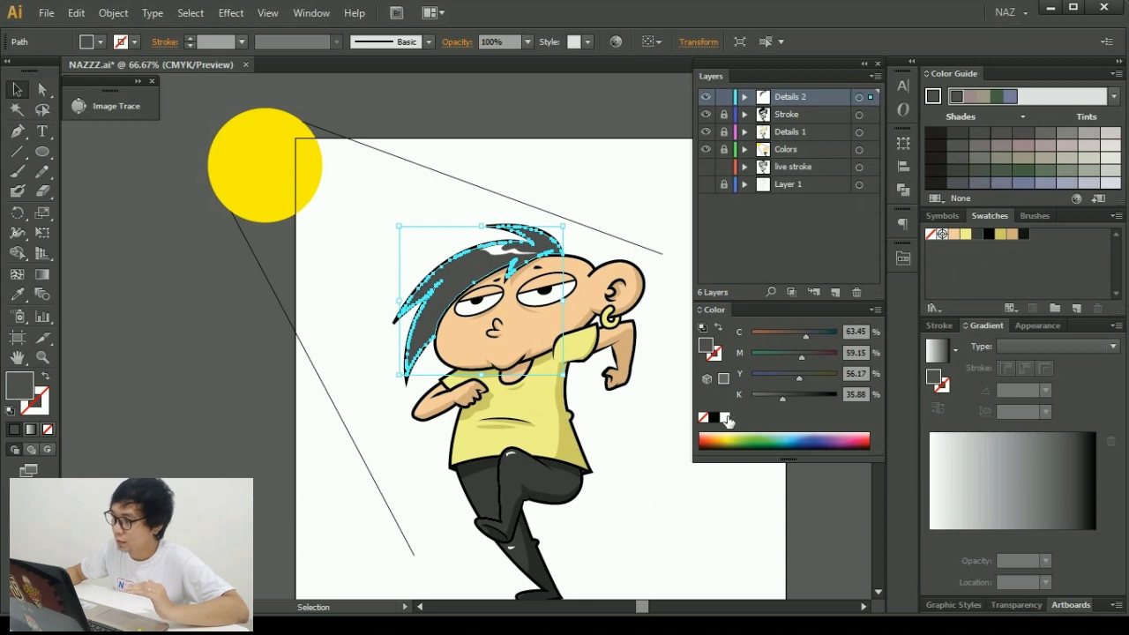
left_click_drag(725, 419, 1042, 239)
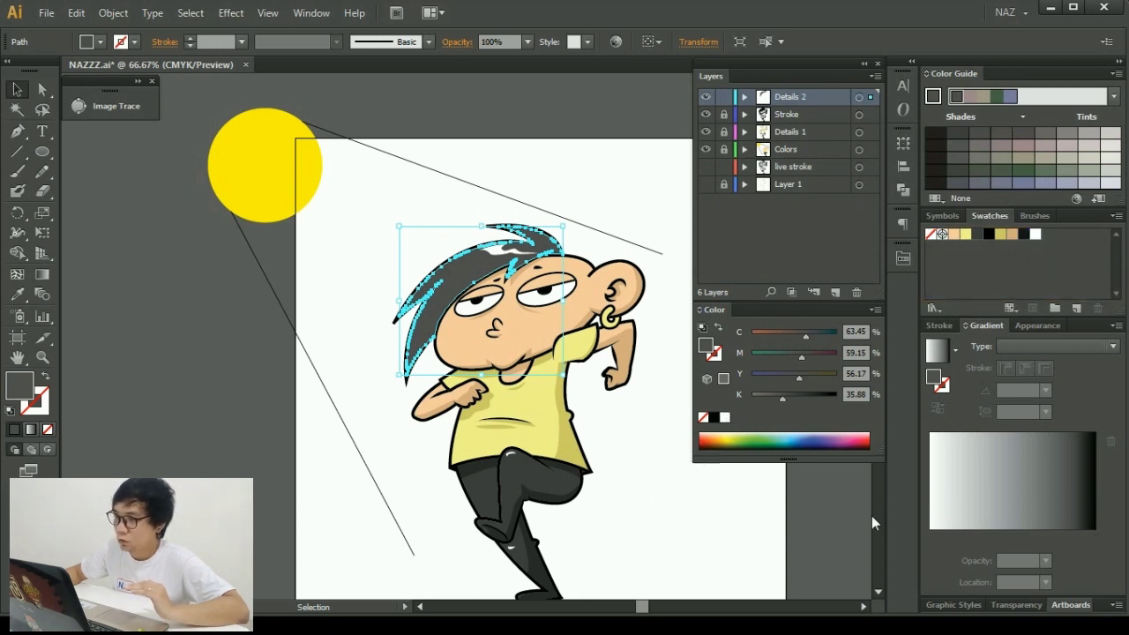
left_click(491, 136)
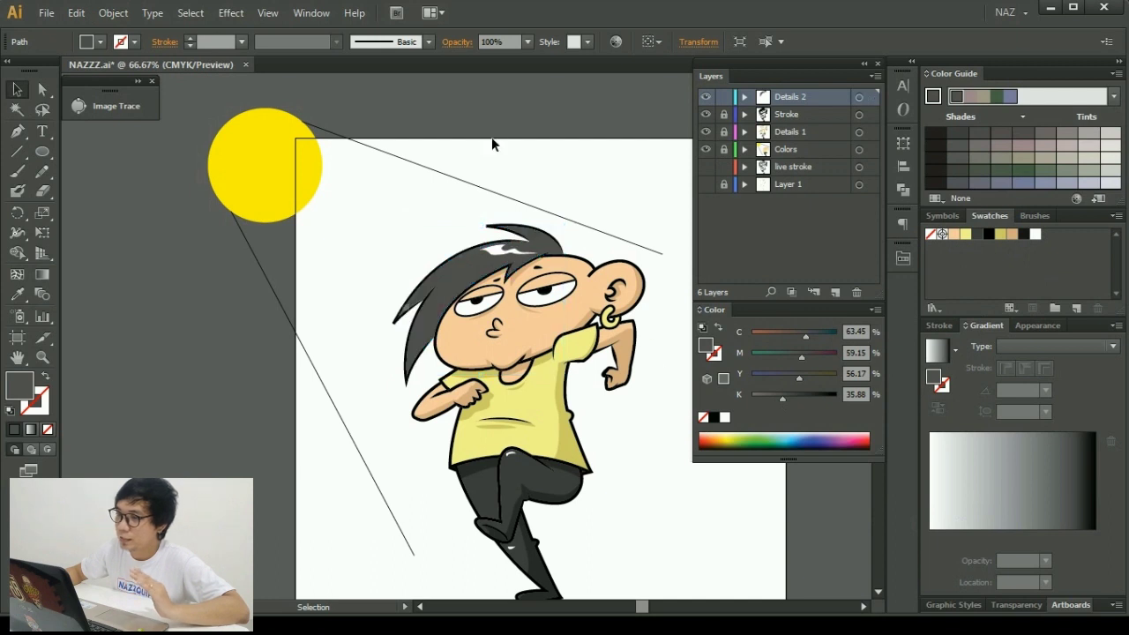
left_click(460, 273)
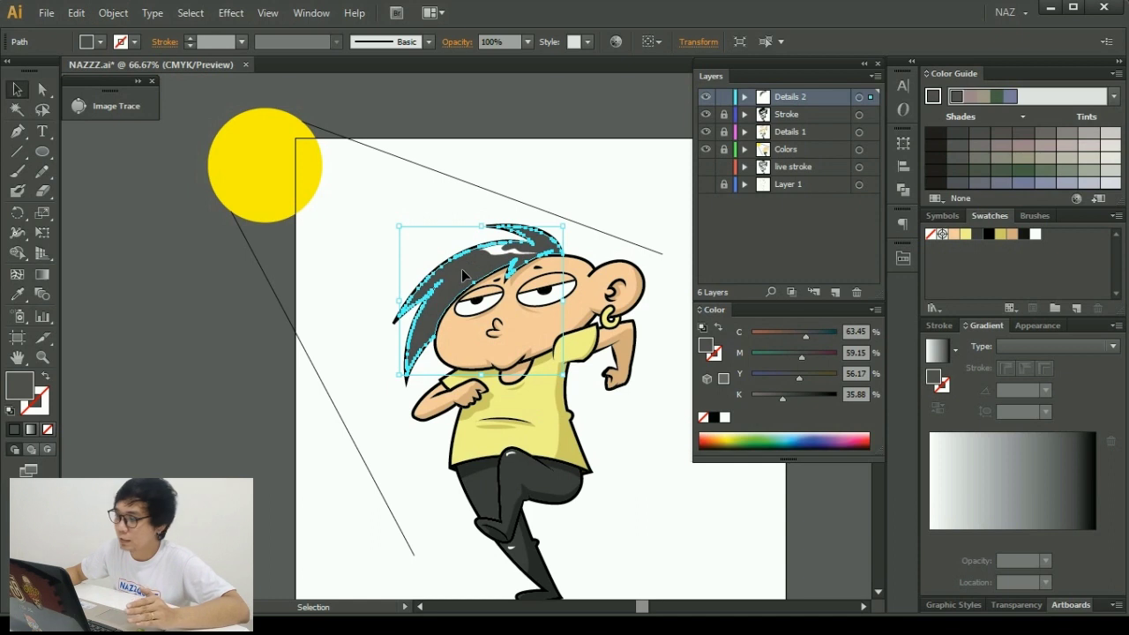
Fill the hair overlay with a linear gradient from white to 0%-opacity white.
left_click(1085, 477)
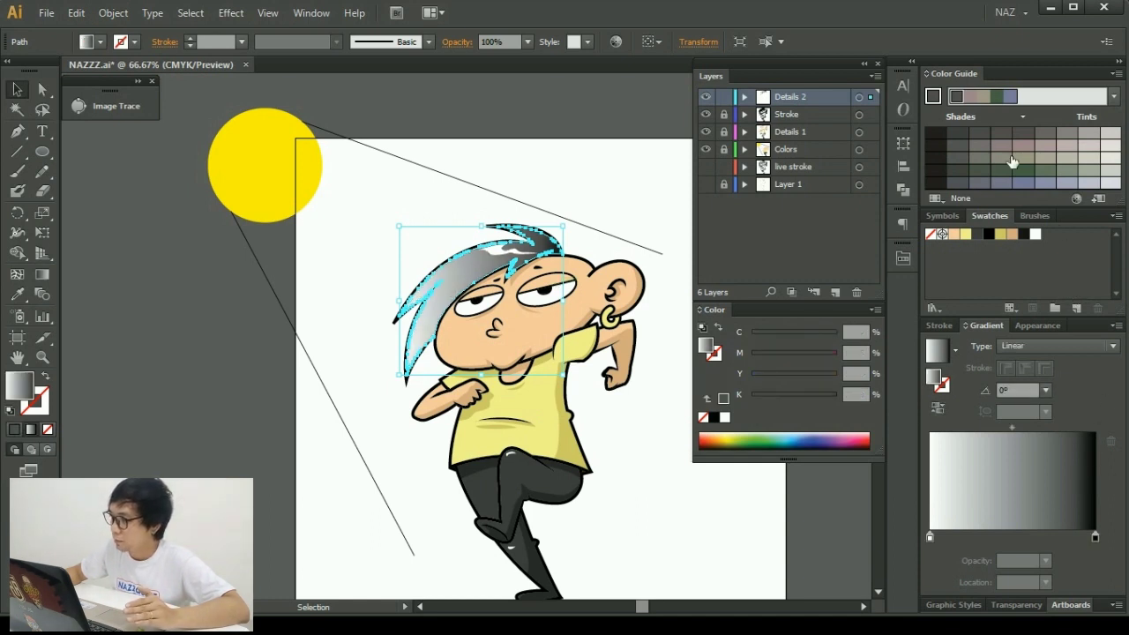
left_click_drag(1040, 235, 1097, 539)
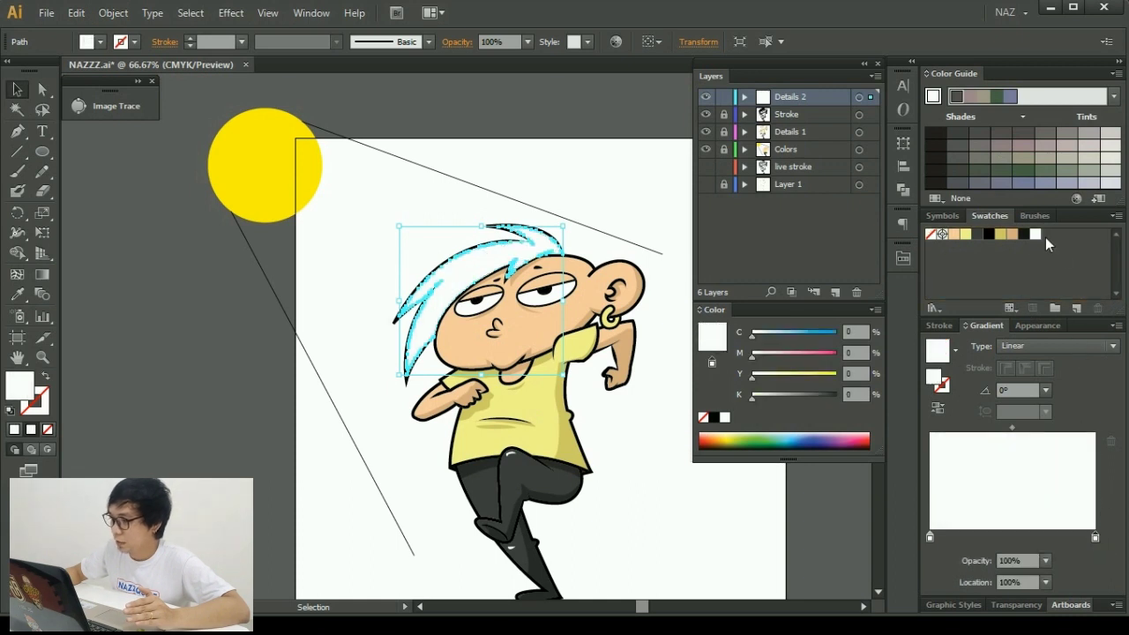
left_click_drag(1037, 236, 931, 535)
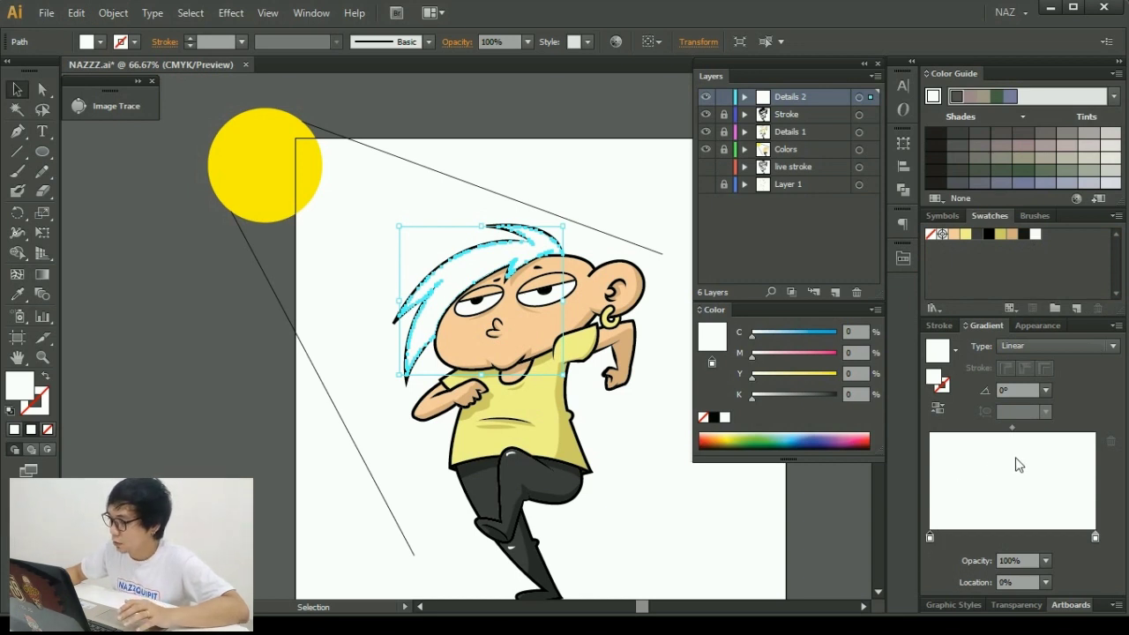
left_click(1045, 561)
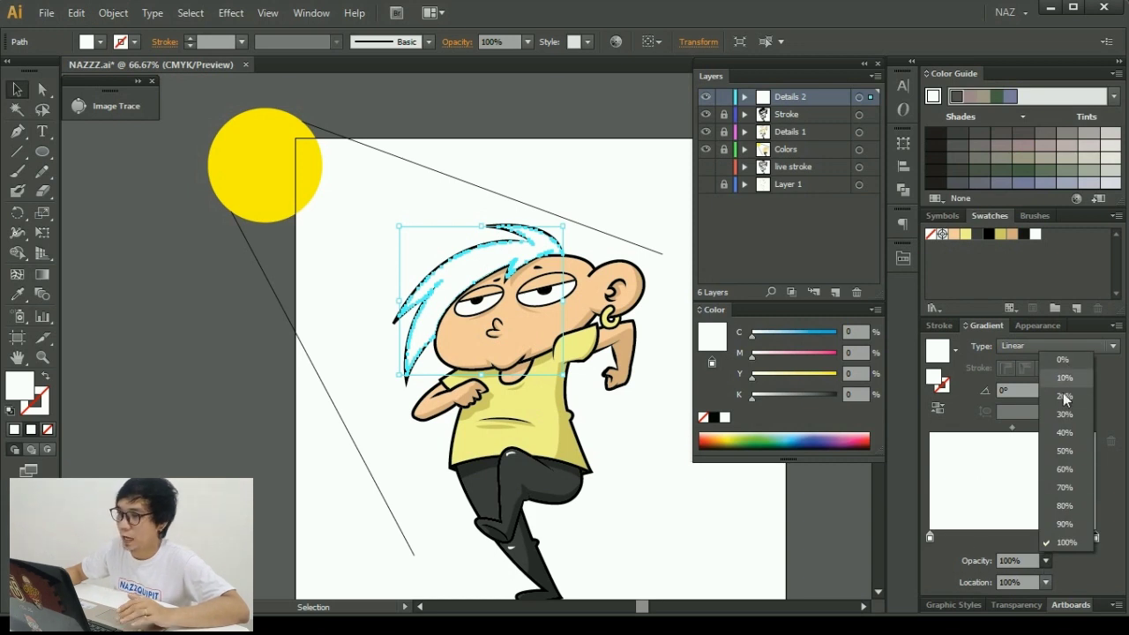
left_click(1062, 360)
left_click(435, 212)
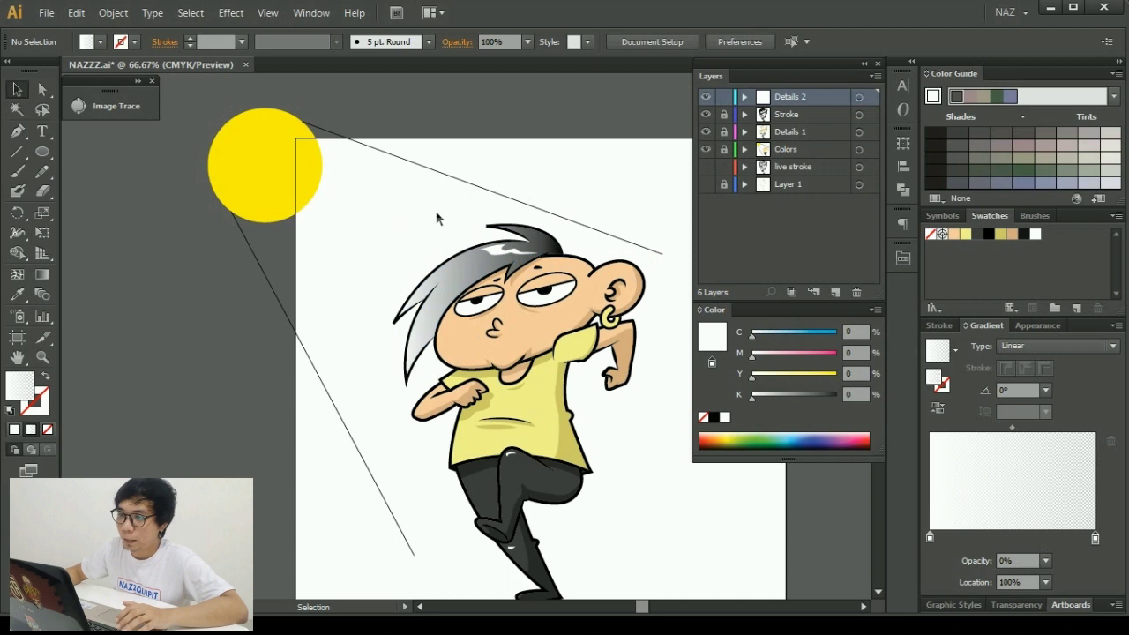
left_click(446, 268)
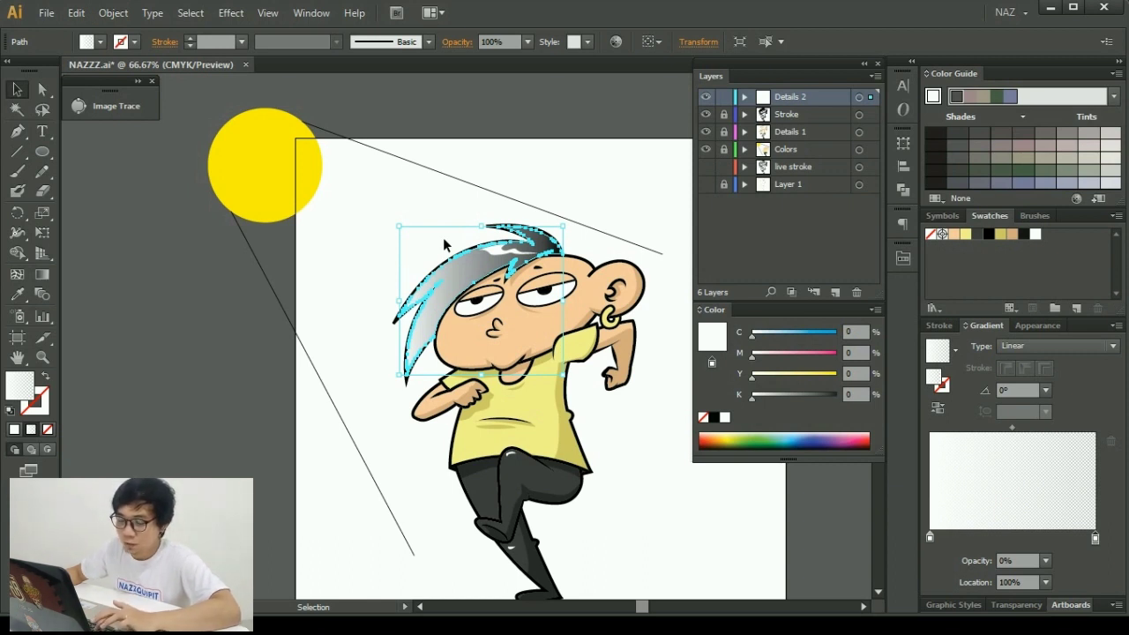
Redraw the hair gradient diagonally across the hair at about -53°.
key("g")
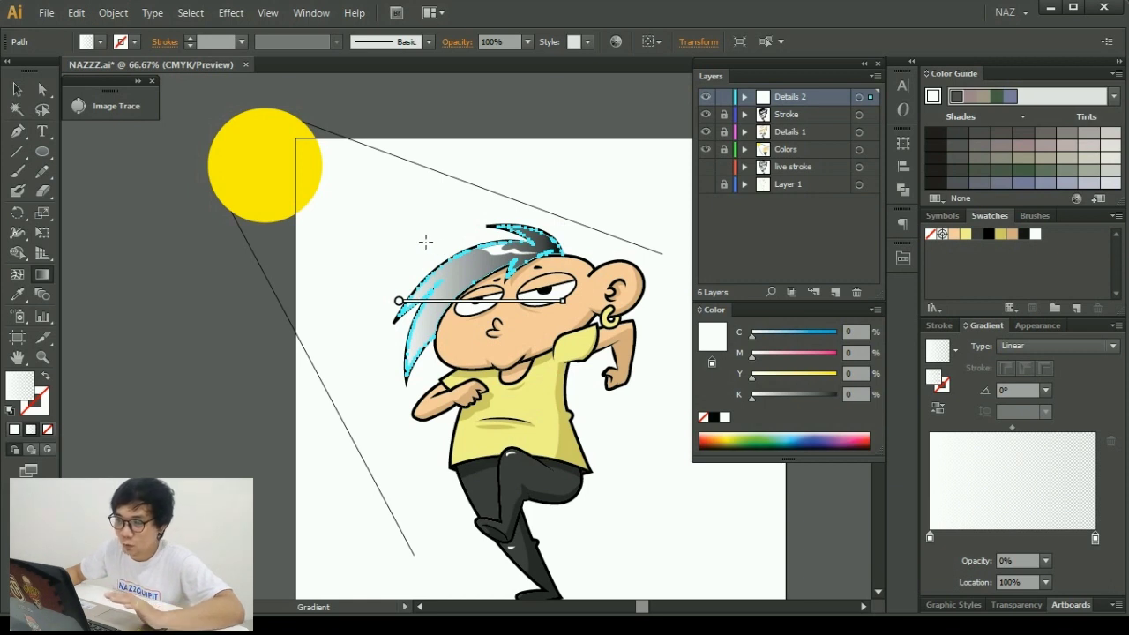
left_click_drag(397, 233, 482, 304)
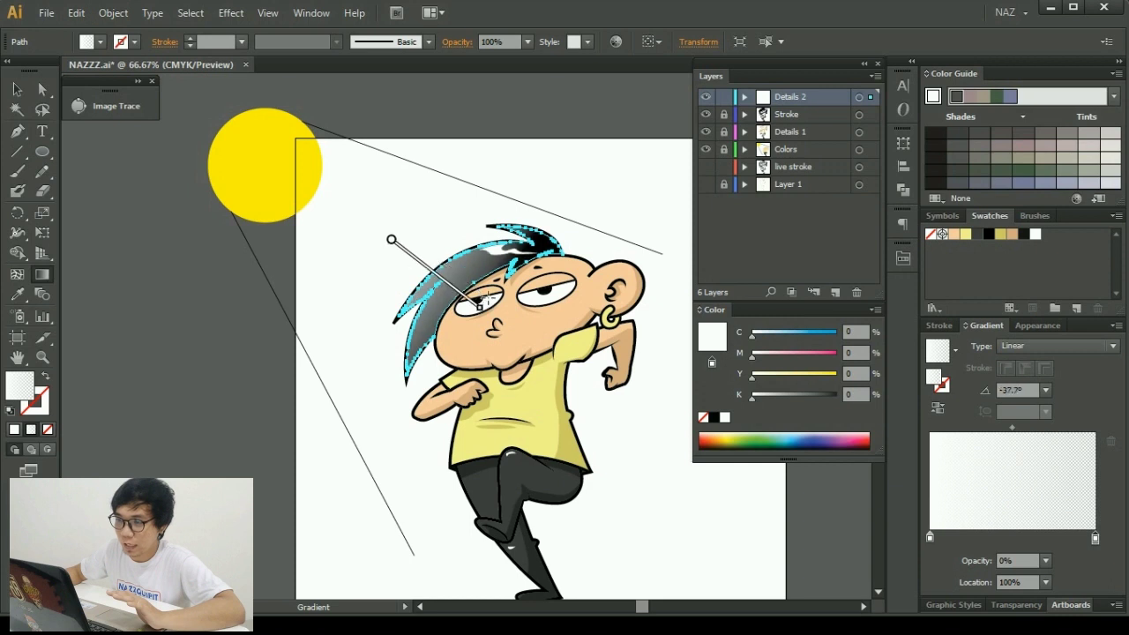
left_click_drag(429, 227, 506, 287)
left_click_drag(416, 223, 461, 283)
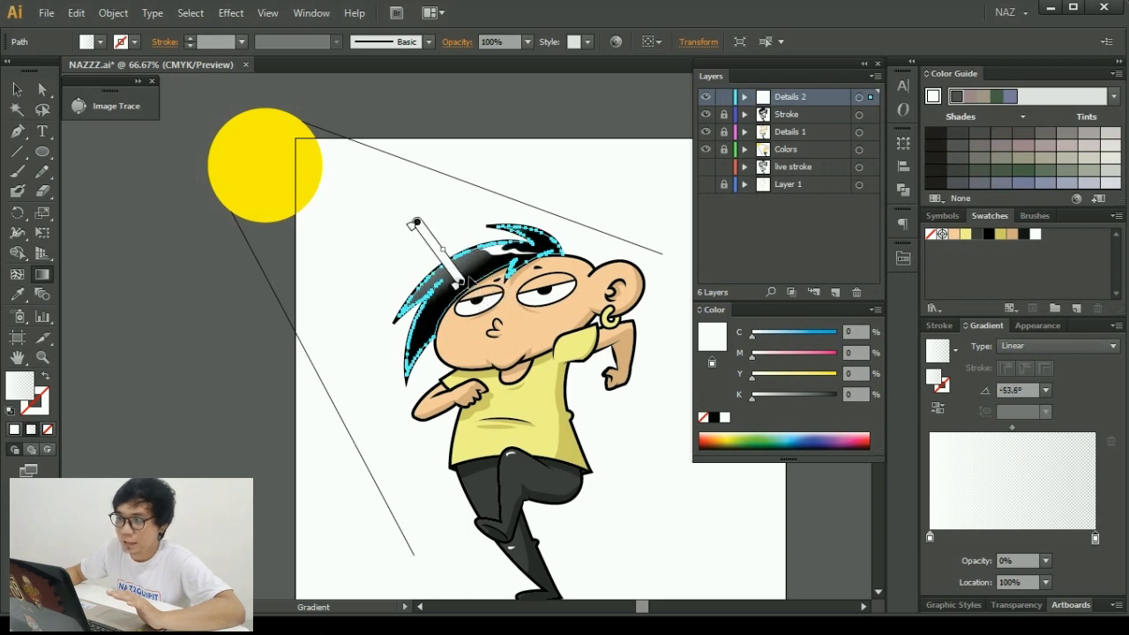
left_click_drag(395, 236, 453, 285)
left_click_drag(436, 241, 477, 278)
left_click_drag(425, 240, 478, 284)
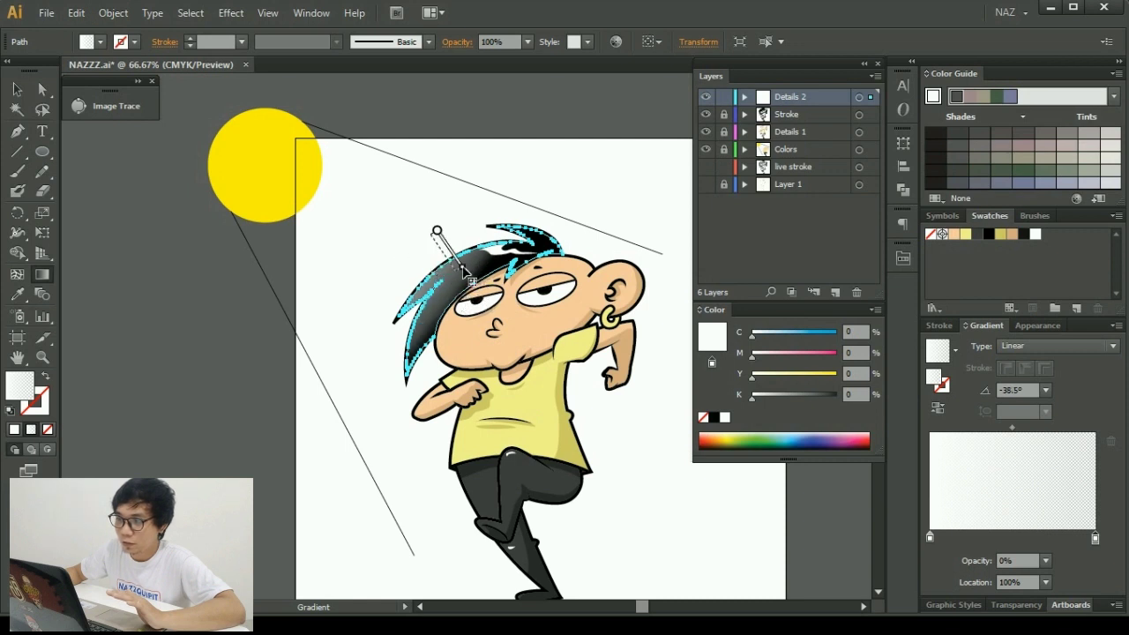
left_click_drag(368, 194, 488, 305)
left_click_drag(399, 195, 441, 252)
left_click_drag(432, 209, 482, 281)
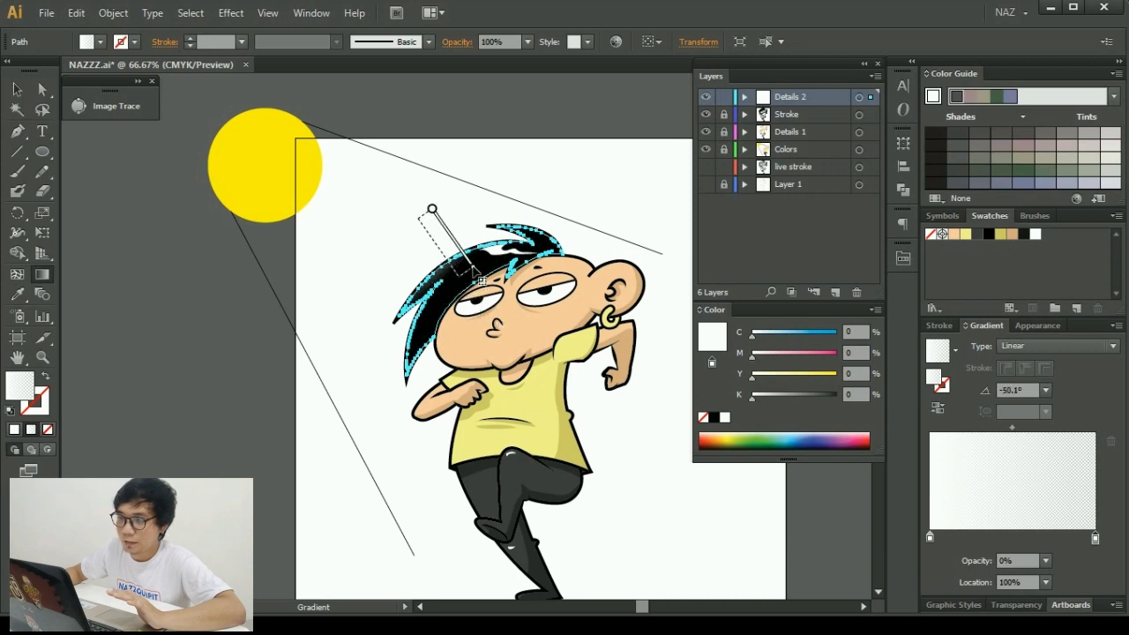
left_click_drag(381, 196, 476, 313)
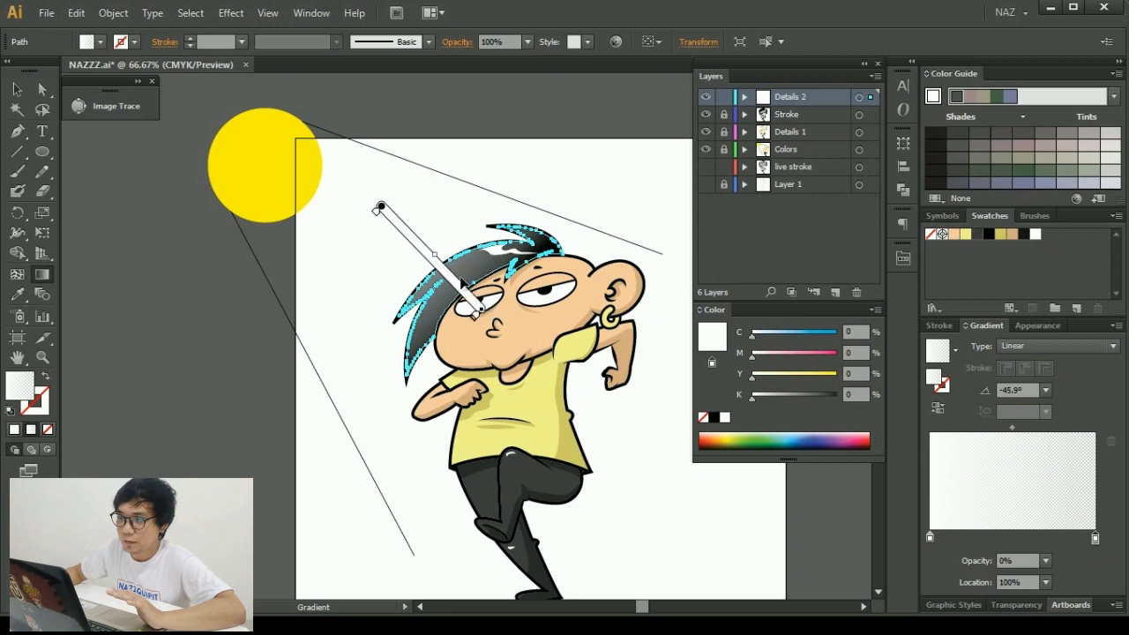
left_click_drag(401, 203, 461, 282)
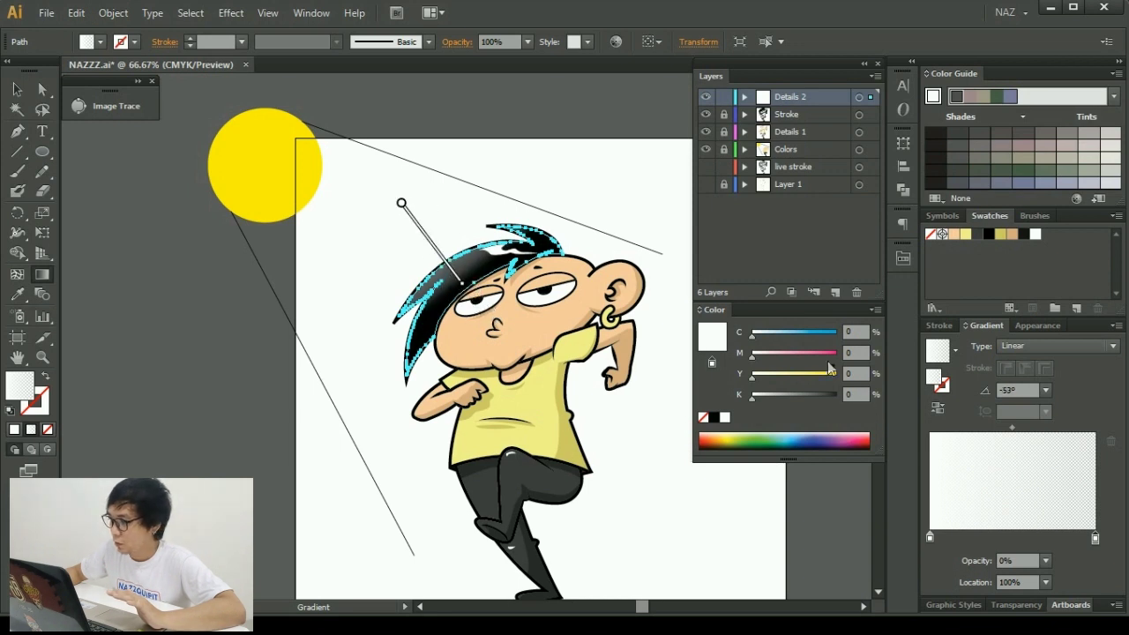
Set the gradient's white starting stop to 50% opacity.
left_click(930, 537)
left_click(1045, 391)
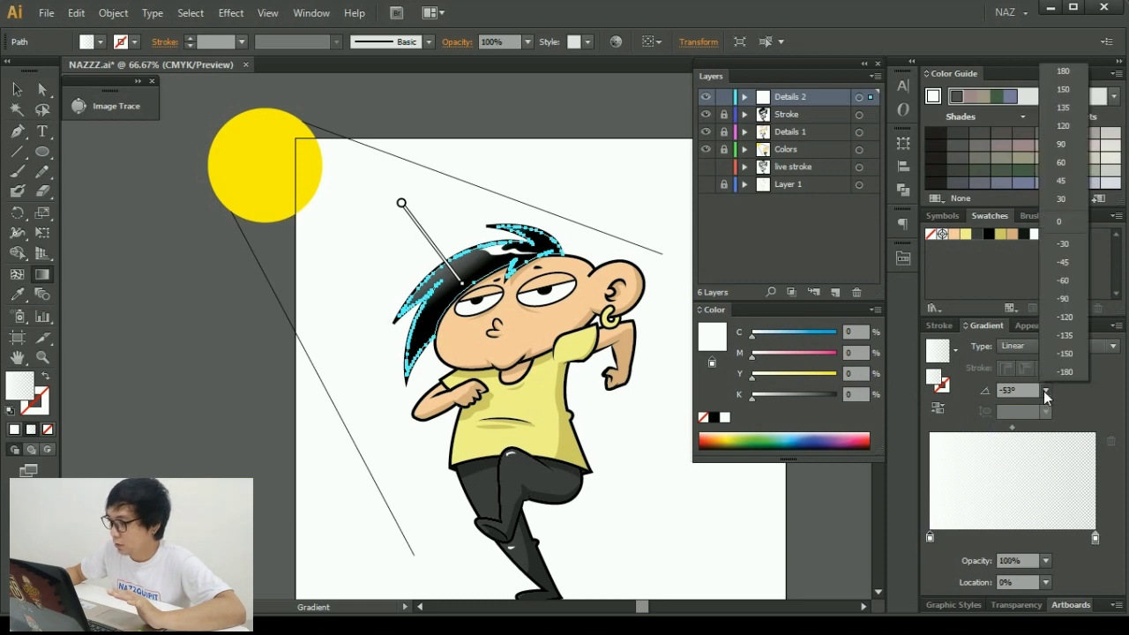
left_click(1046, 561)
left_click(1046, 561)
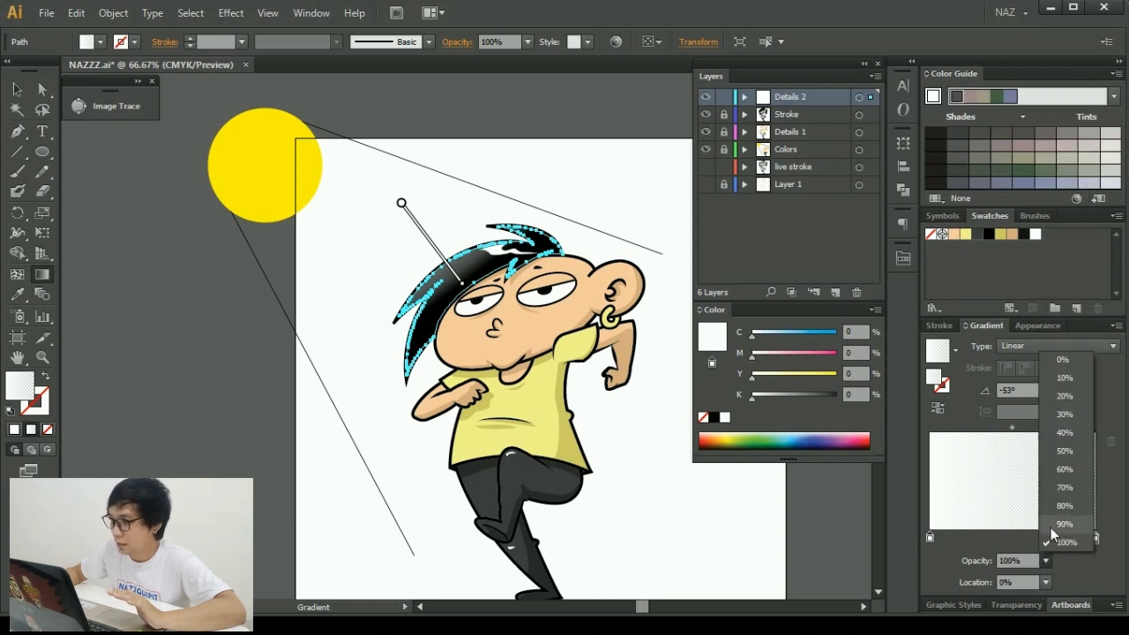
left_click(1064, 415)
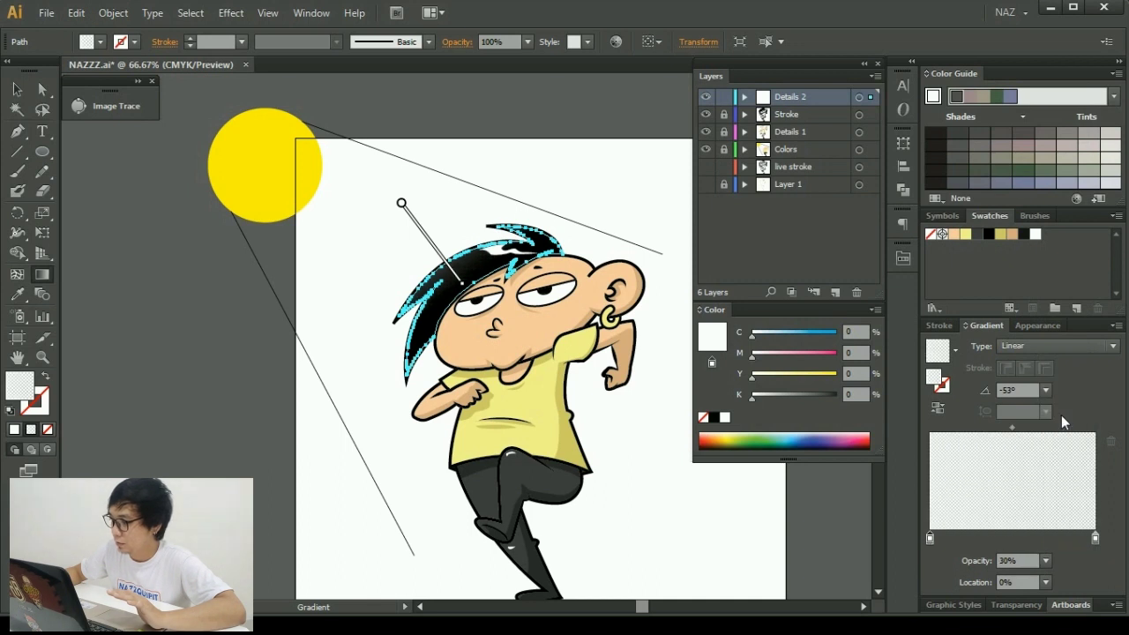
left_click(1046, 562)
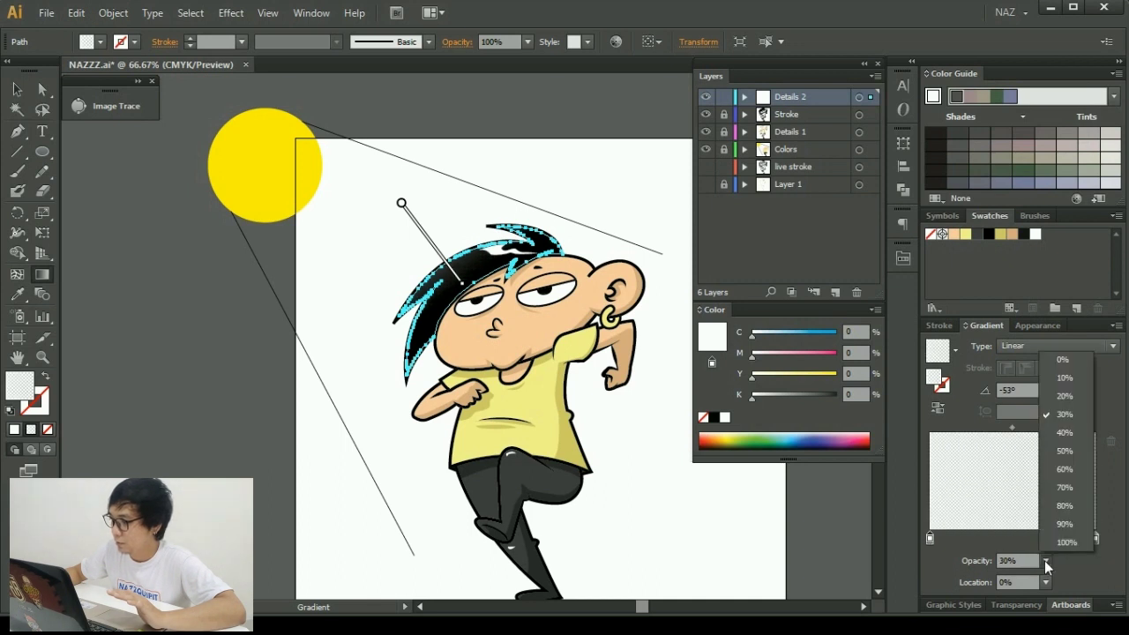
left_click(1065, 451)
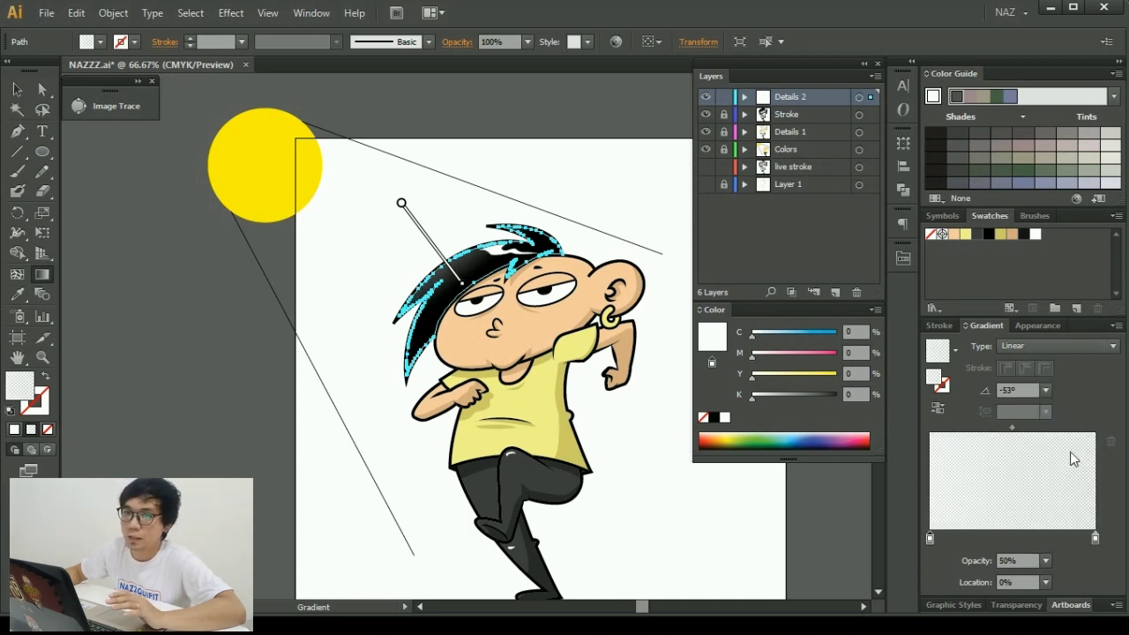
left_click(17, 89)
left_click(418, 214)
scroll(410, 220, "down", 1)
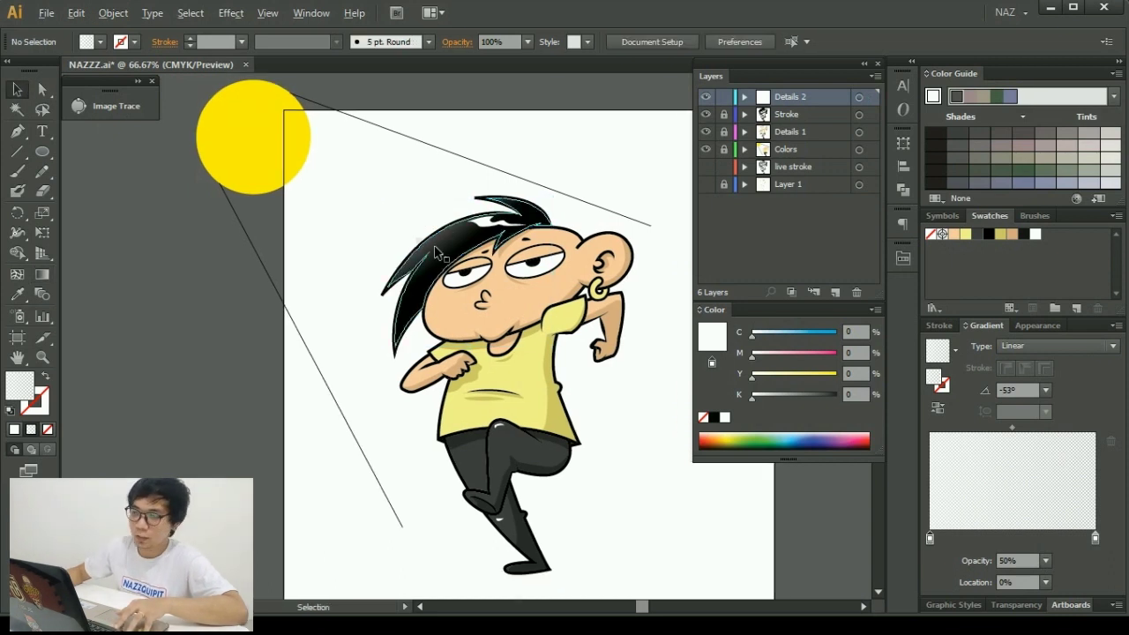
Delete the old white knee highlight shape.
scroll(452, 389, "up", 1)
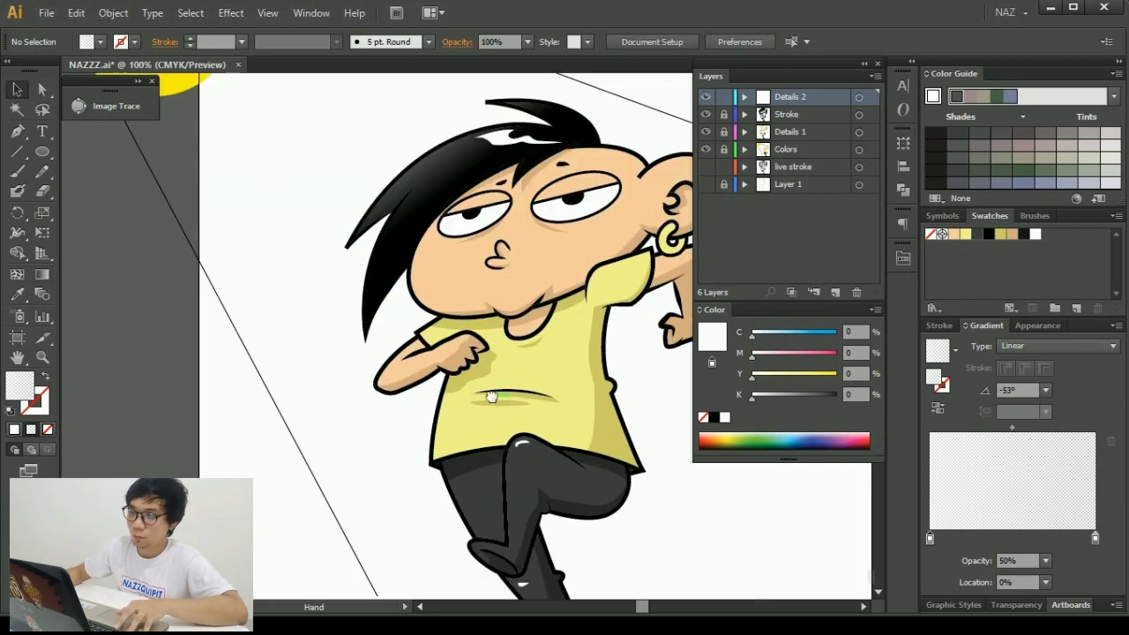
left_click_drag(491, 397, 403, 335)
scroll(458, 365, "up", 2)
key("p")
left_click(17, 88)
left_click(467, 337)
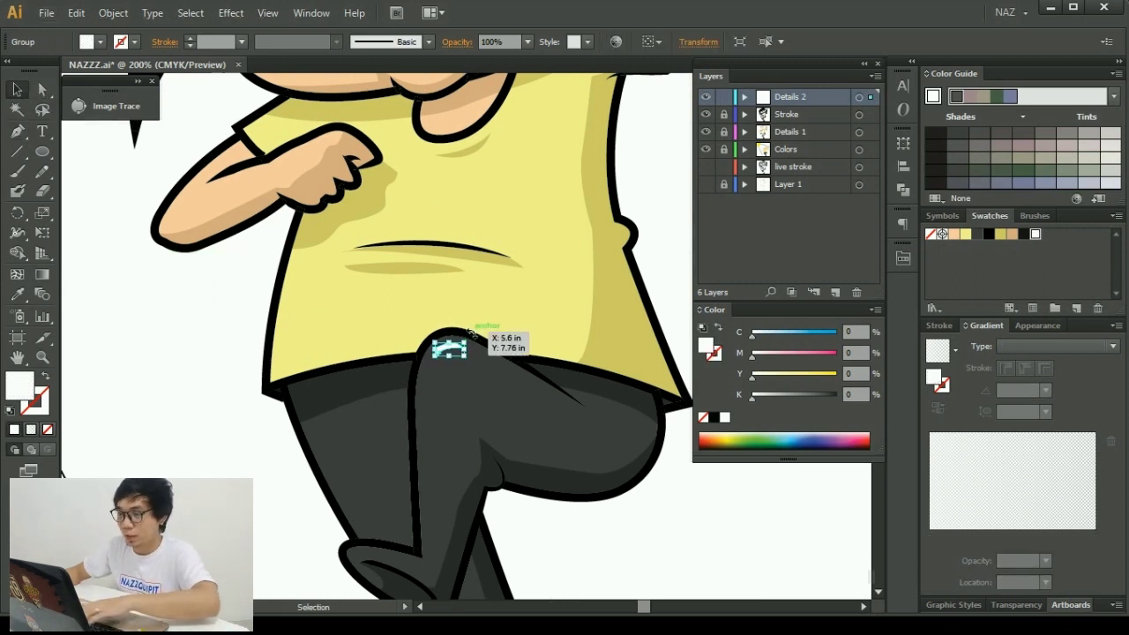
key("Delete")
Draw a new curved crescent highlight on the pants, ending in a corner anchor.
key("p")
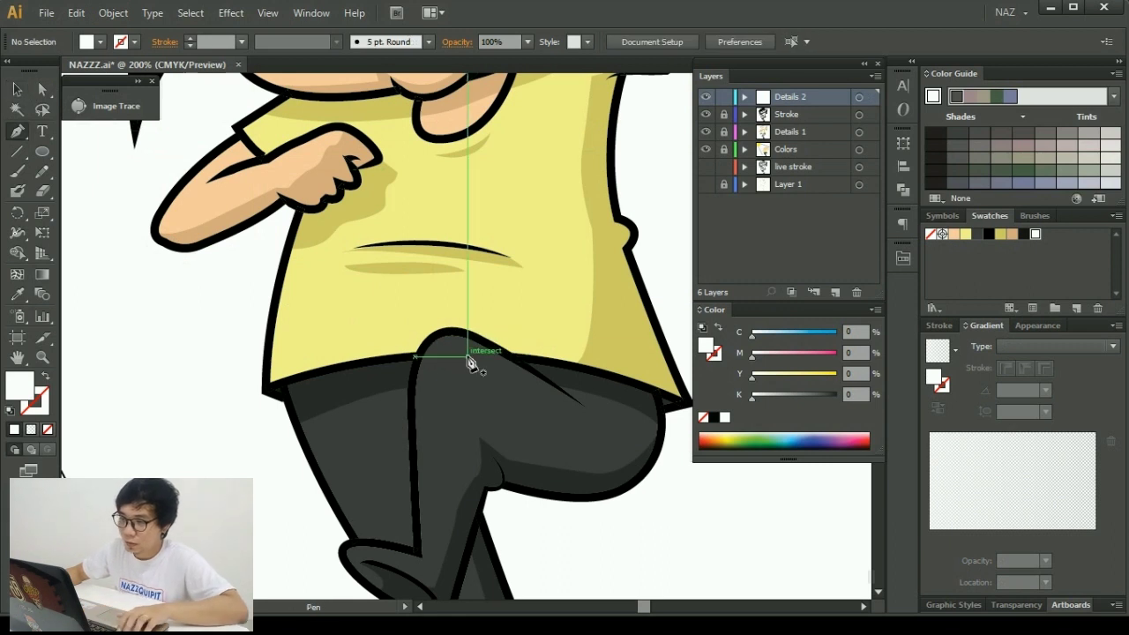
left_click_drag(468, 357, 424, 381)
left_click_drag(411, 435, 414, 442)
scroll(425, 388, "up", 1)
left_click(420, 372)
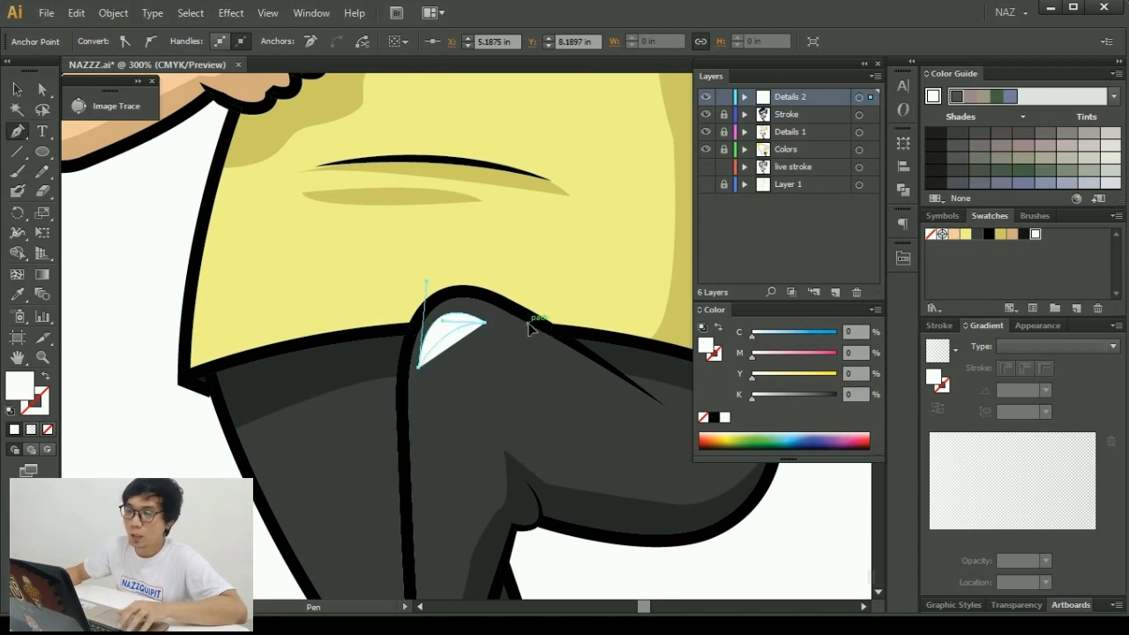
scroll(419, 291, "down", 1)
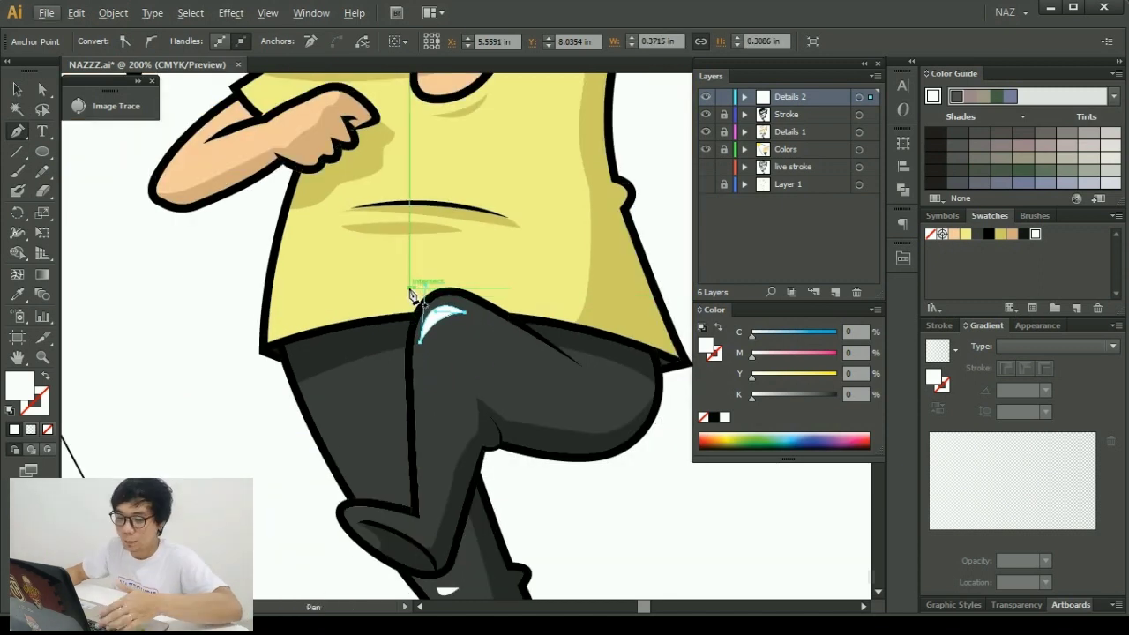
Zoom out and pan to show the whole character.
key("g")
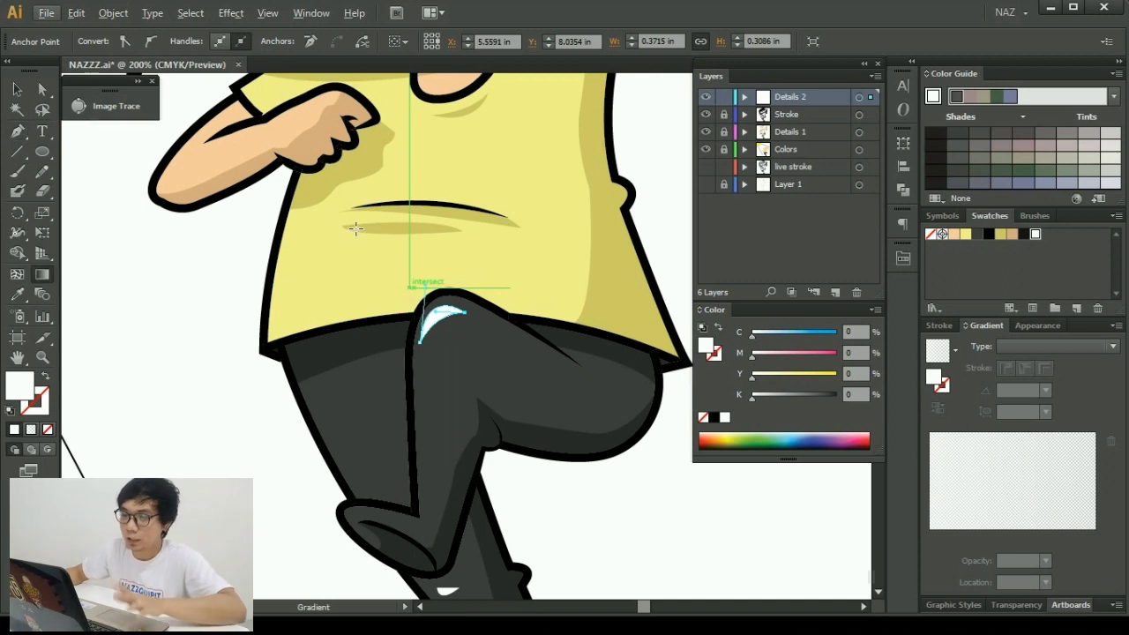
scroll(461, 315, "up", 1)
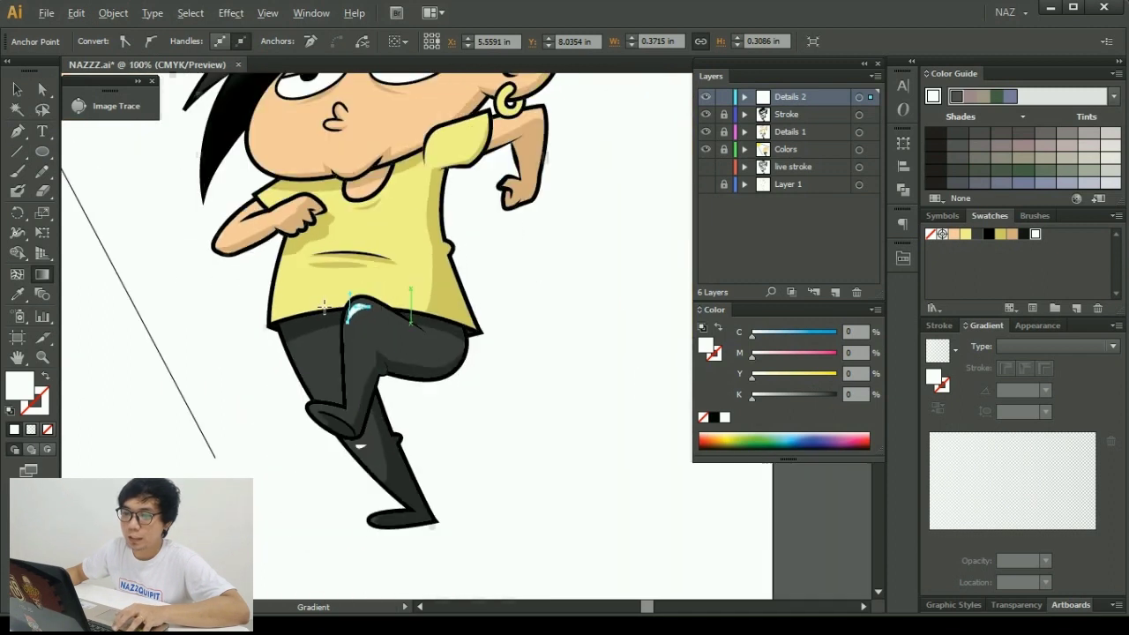
key("ctrl+1")
left_click_drag(218, 172, 330, 381)
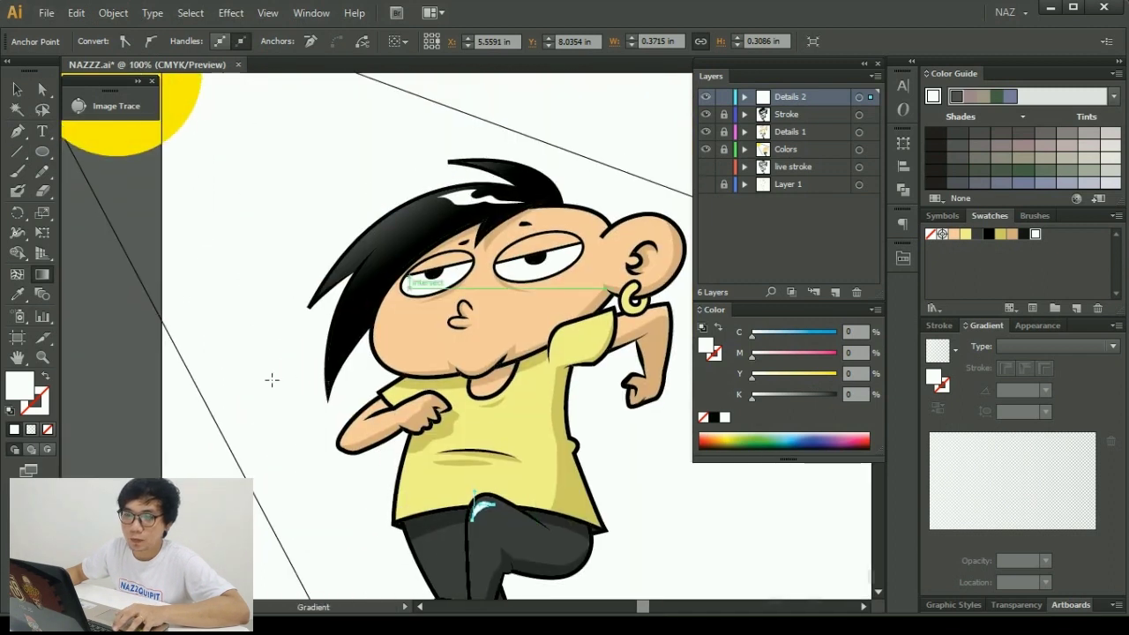
left_click(19, 297)
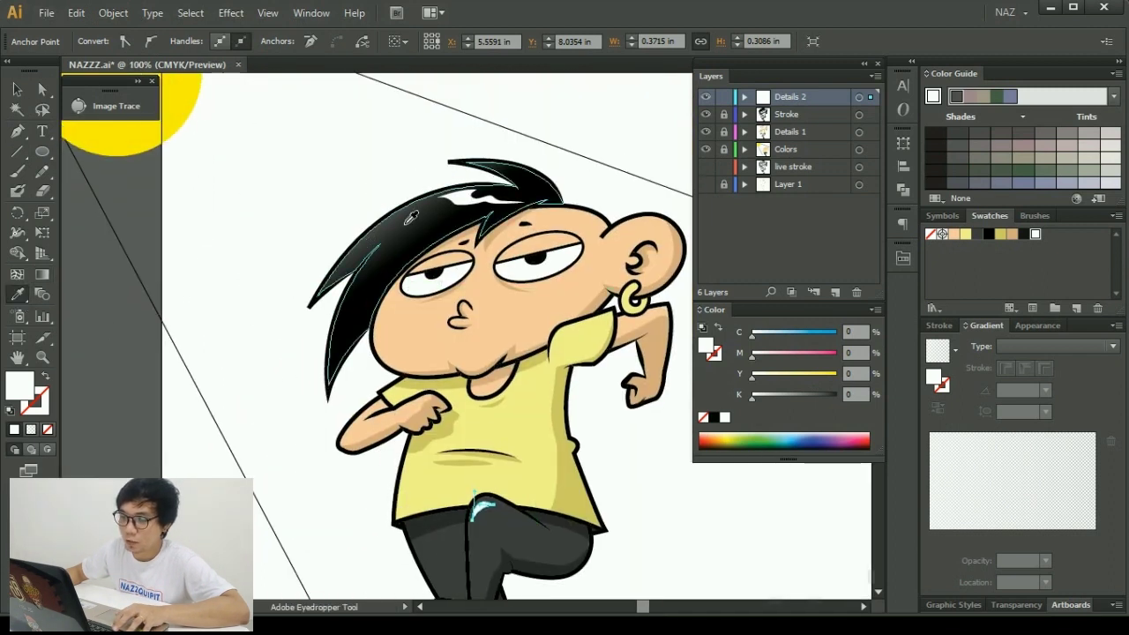
Eyedropper the hair's white fading gradient onto the knee highlight.
left_click(408, 215)
left_click(17, 89)
left_click(311, 268)
scroll(277, 357, "down", 3)
scroll(487, 391, "up", 2)
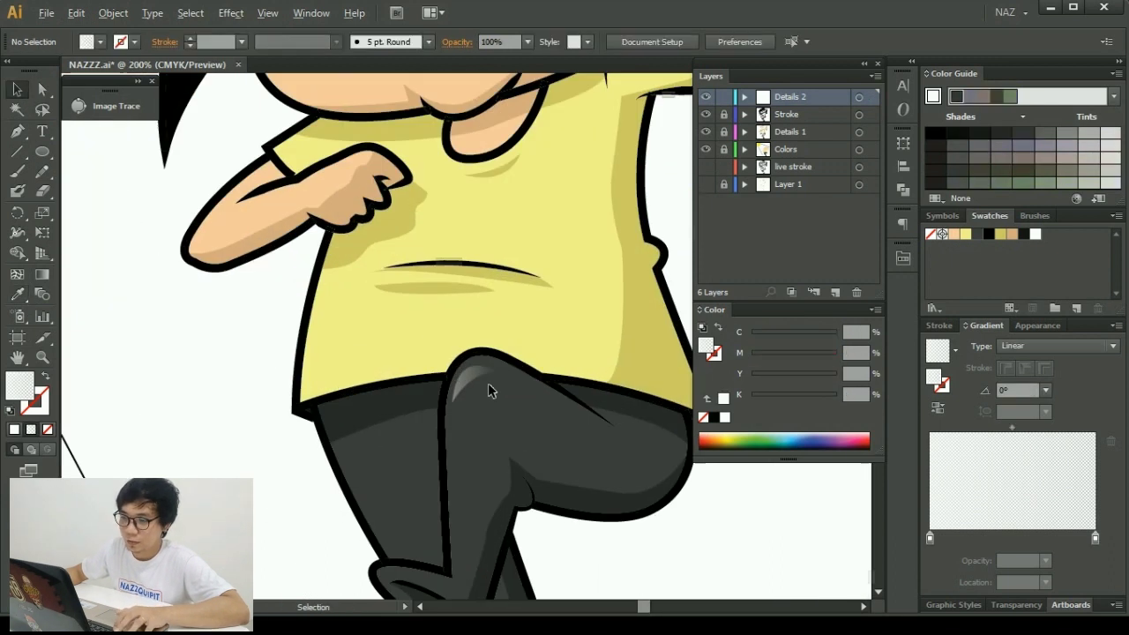
left_click(476, 375)
scroll(461, 418, "down", 1)
scroll(461, 418, "right", 2)
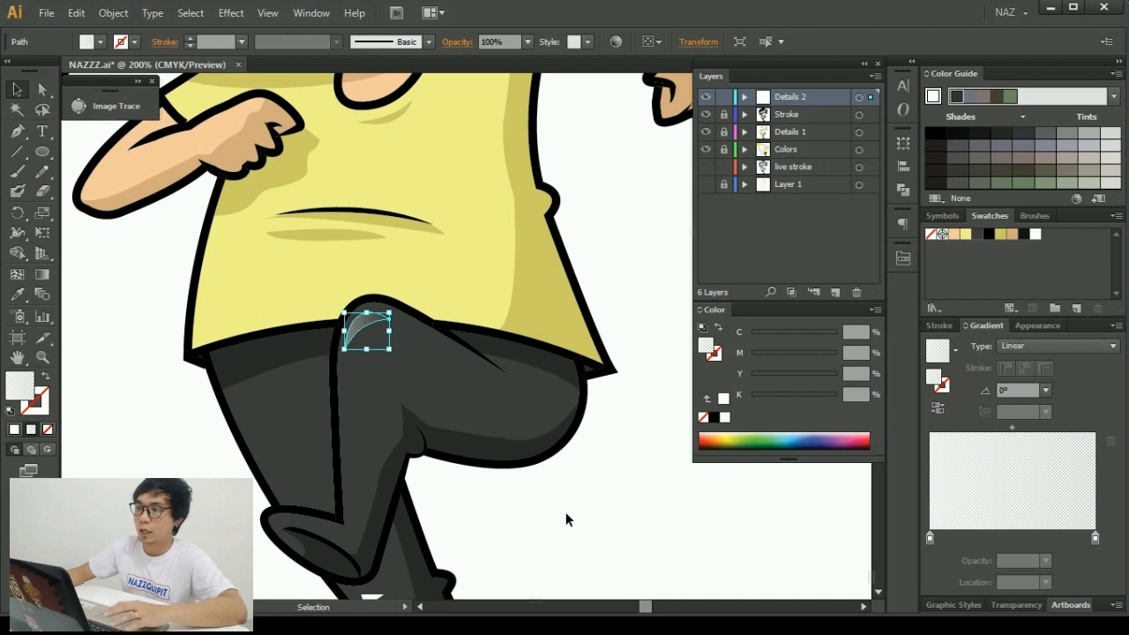
left_click(566, 512)
scroll(479, 396, "down", 3)
scroll(433, 459, "left", 1)
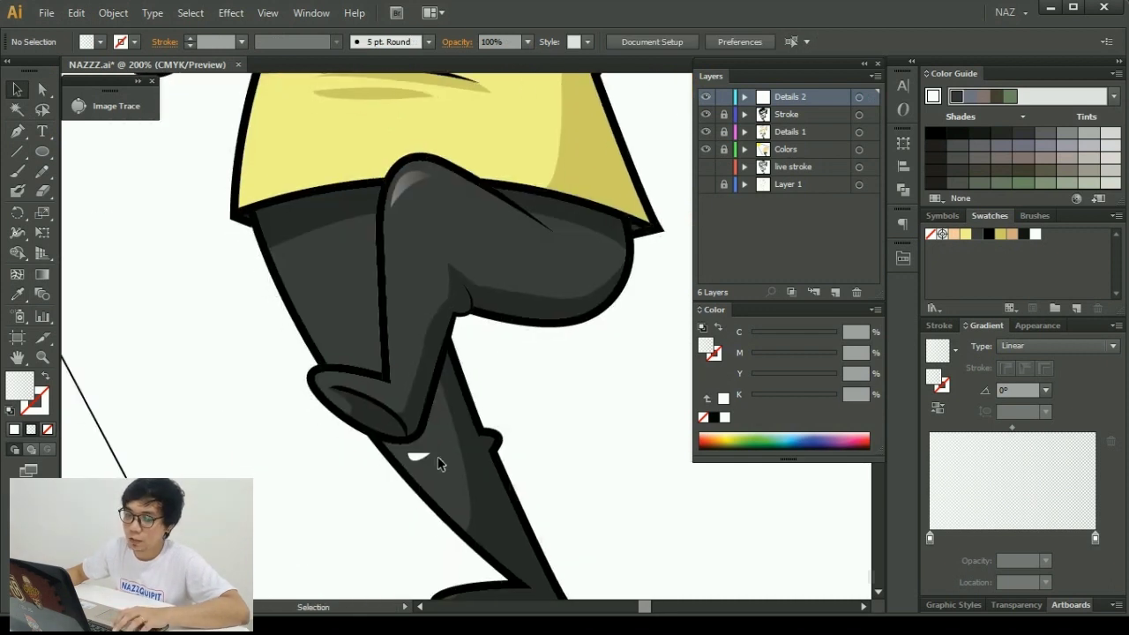
Re-angle the knee highlight's gradient to run about -64° along the leg.
left_click(406, 187)
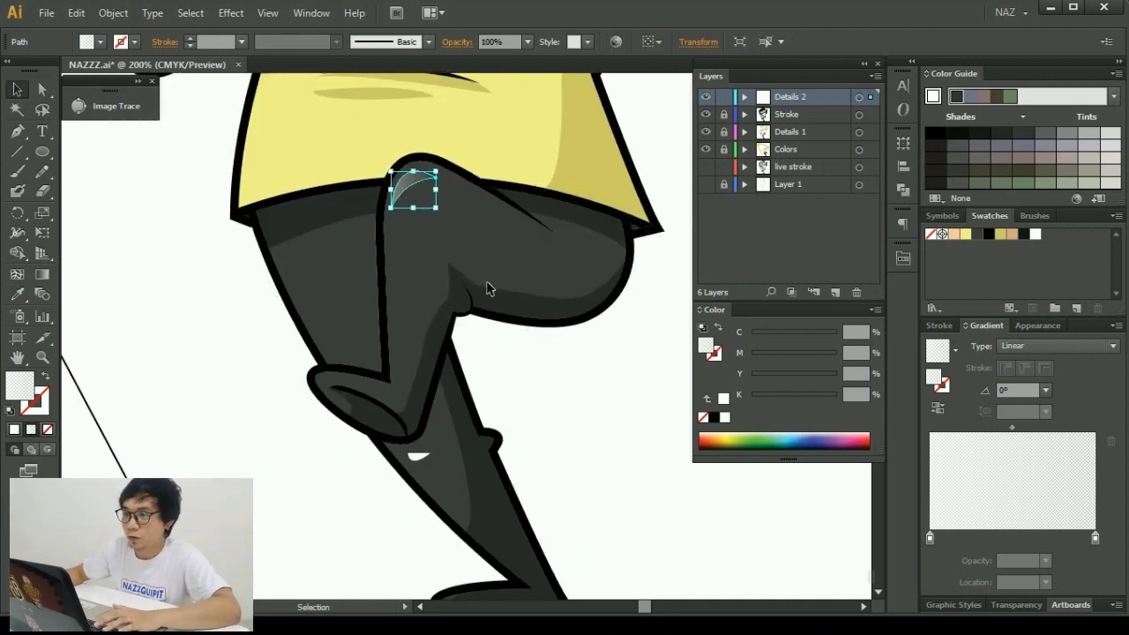
key("g")
left_click_drag(410, 179, 426, 198)
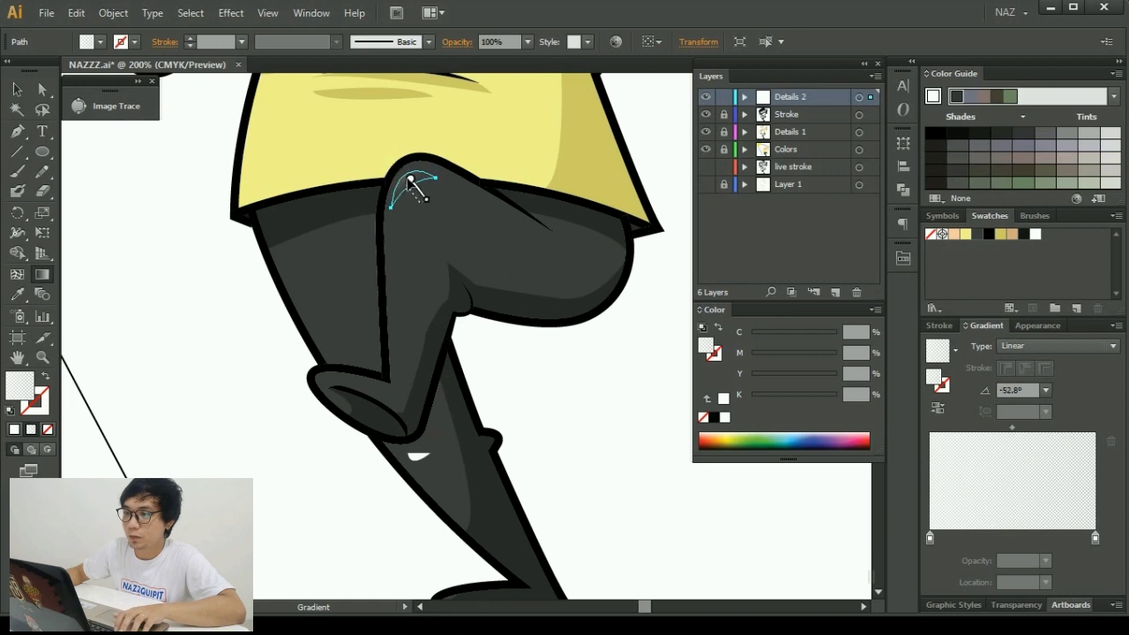
left_click_drag(391, 162, 414, 191)
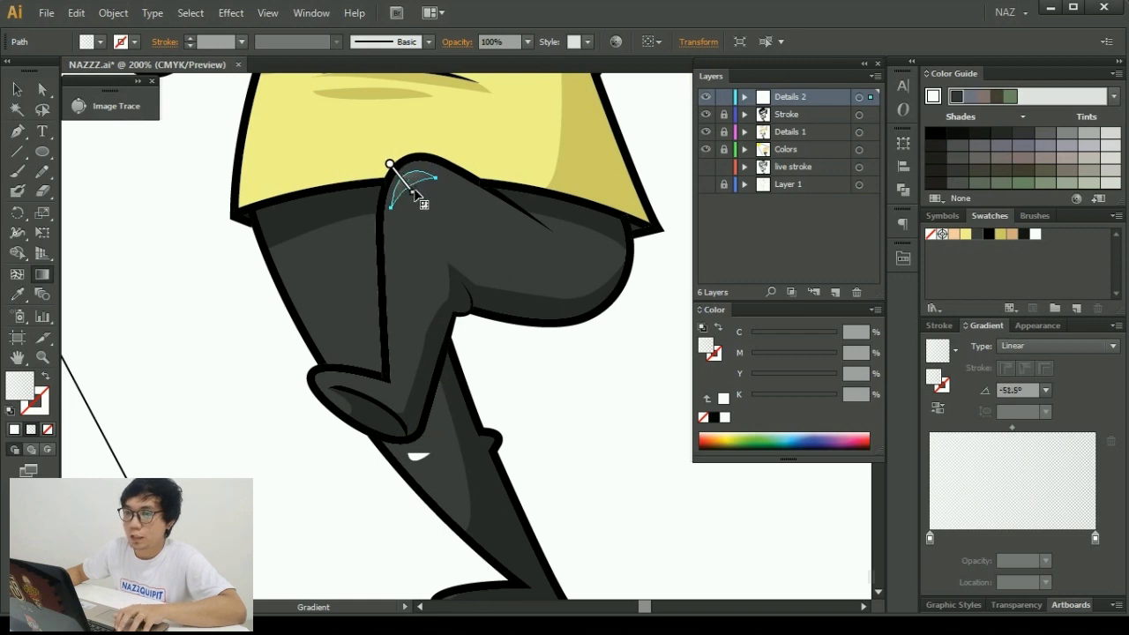
Give the shin highlight the same white fading gradient from the hair.
scroll(257, 289, "down", 2)
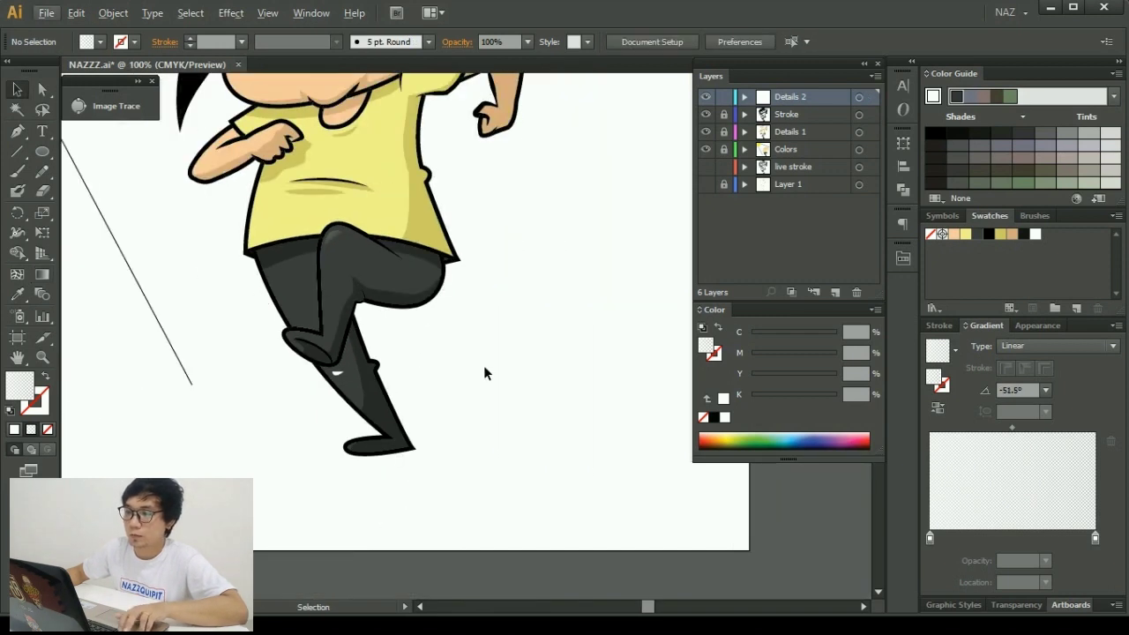
scroll(483, 365, "up", 1)
scroll(411, 312, "up", 3)
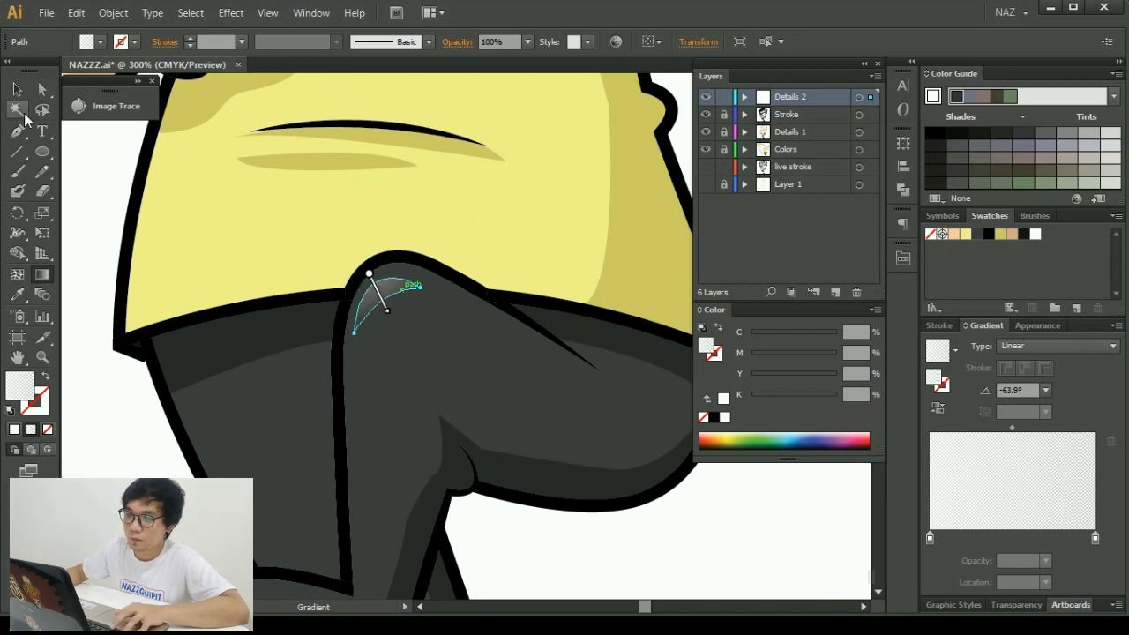
scroll(191, 227, "down", 3)
scroll(341, 374, "up", 3)
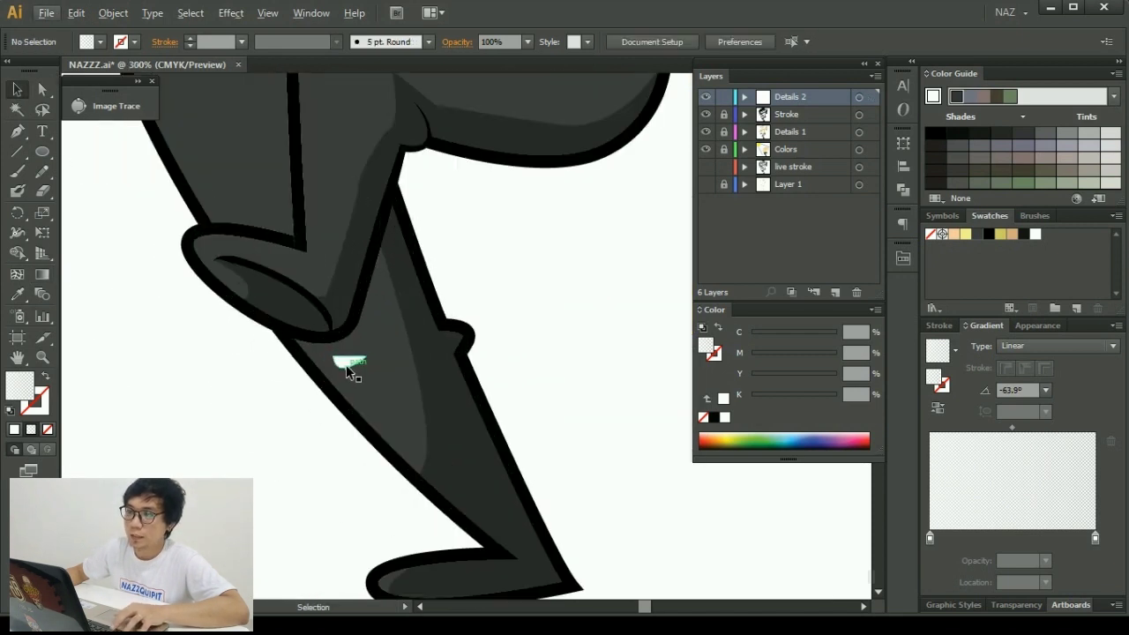
left_click(349, 363)
scroll(369, 377, "down", 3)
scroll(300, 291, "up", 2)
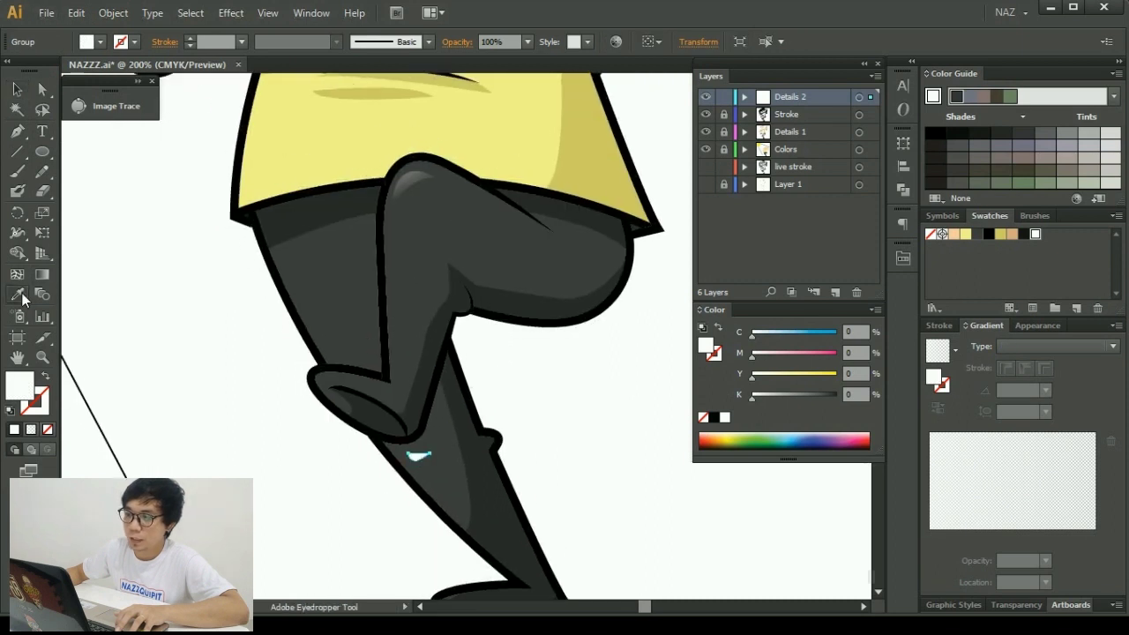
left_click(429, 175)
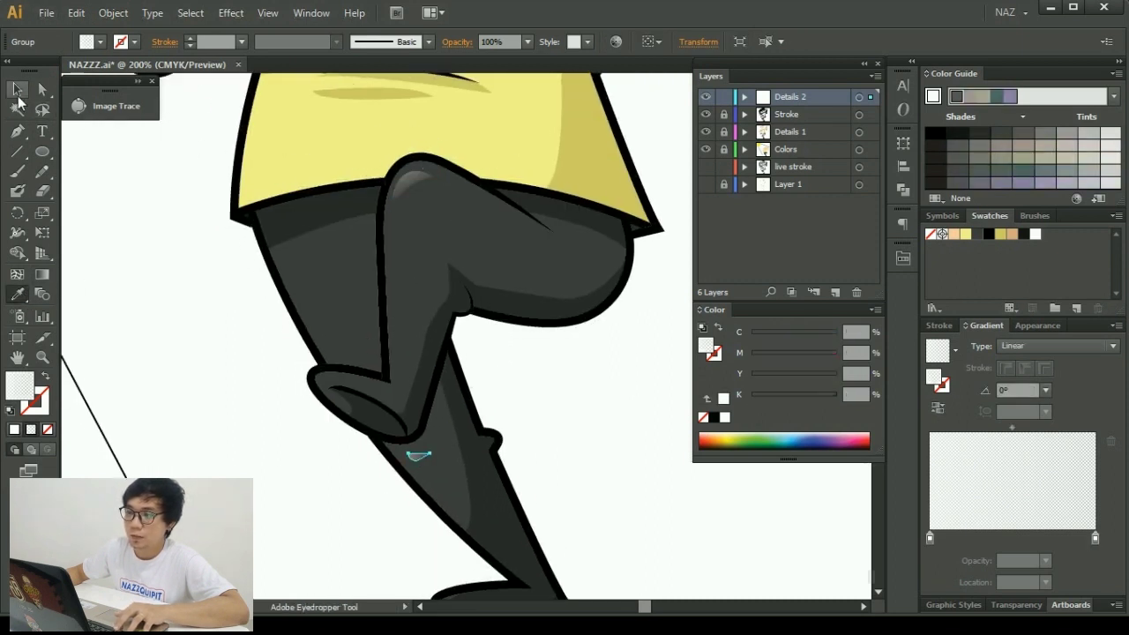
scroll(250, 351, "down", 3)
left_click(482, 378)
scroll(482, 378, "down", 1)
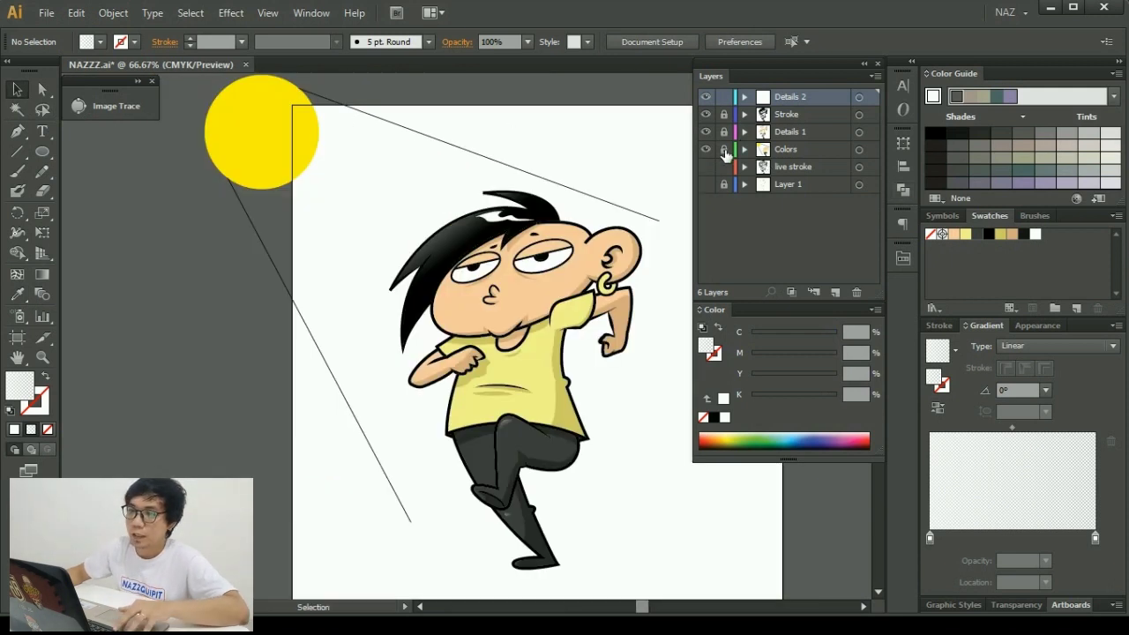
Delete the yellow circle and guide lines.
scroll(300, 202, "down", 1)
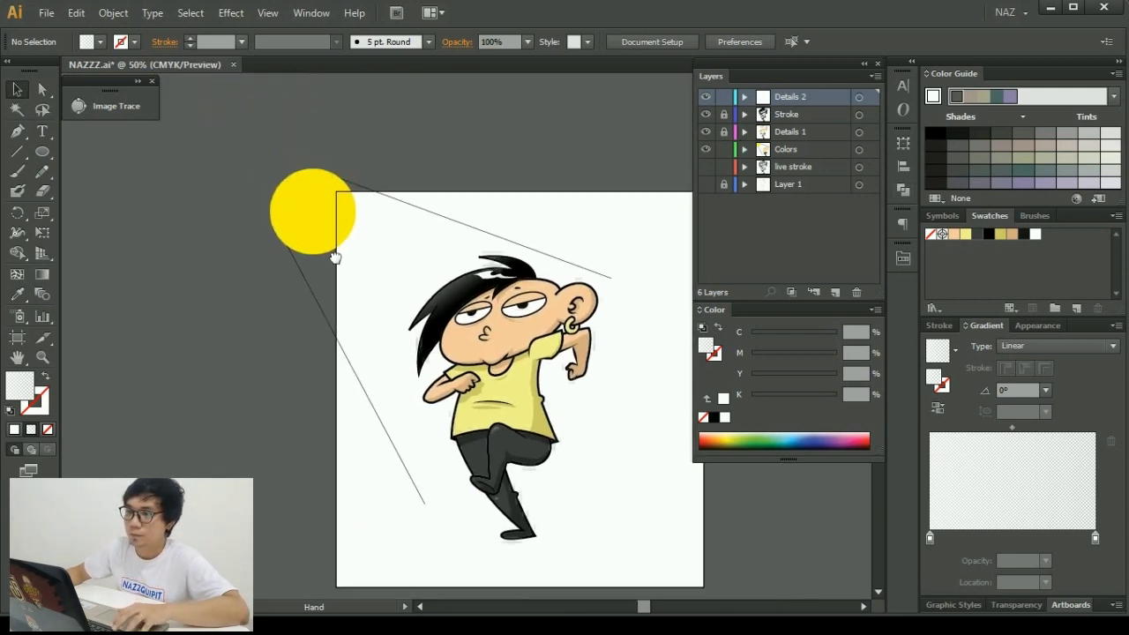
left_click_drag(362, 318, 360, 307)
key("Delete")
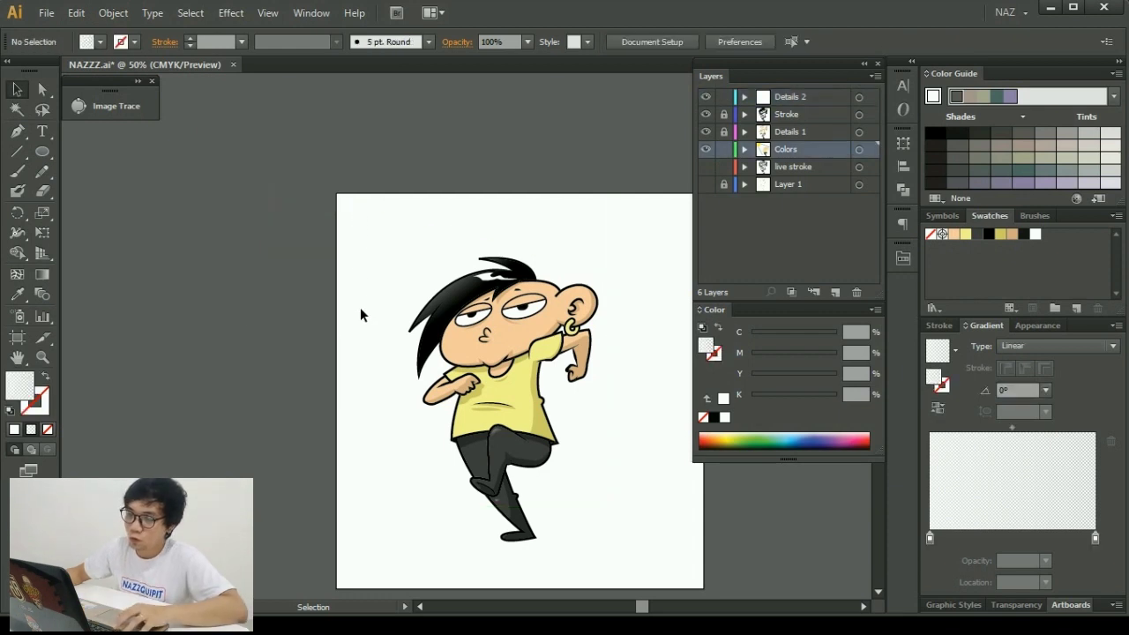
scroll(472, 386, "up", 2)
scroll(470, 385, "up", 1)
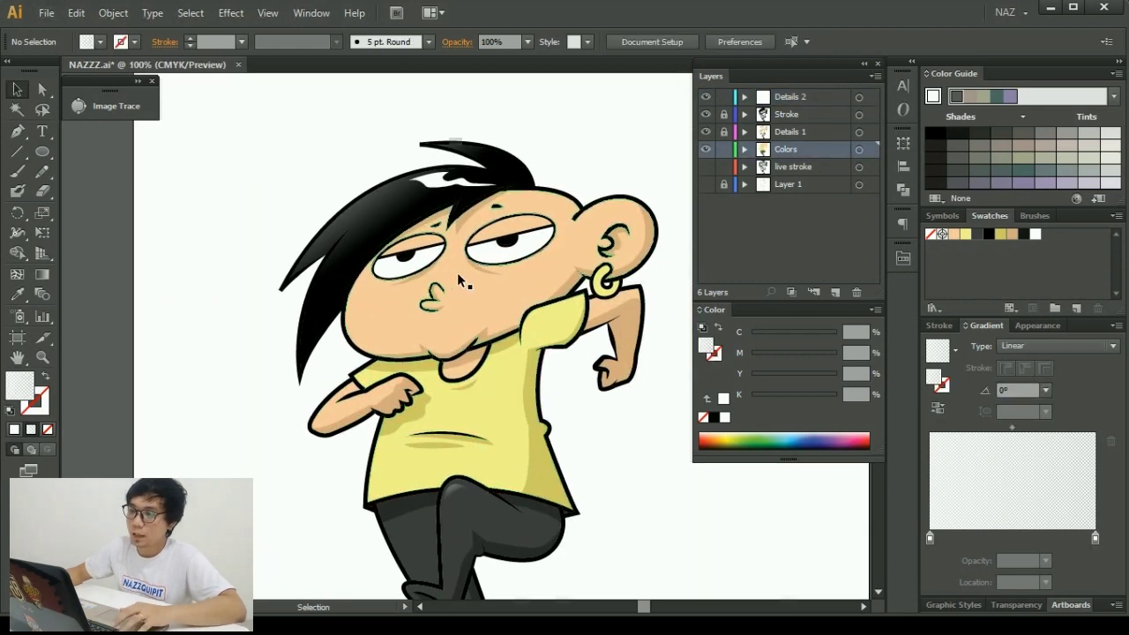
scroll(406, 276, "up", 2)
scroll(406, 276, "up", 1)
Draw a small white catchlight circle on the left pupil on the Details 2 layer.
left_click(43, 152)
scroll(333, 278, "up", 1)
scroll(333, 278, "up", 1)
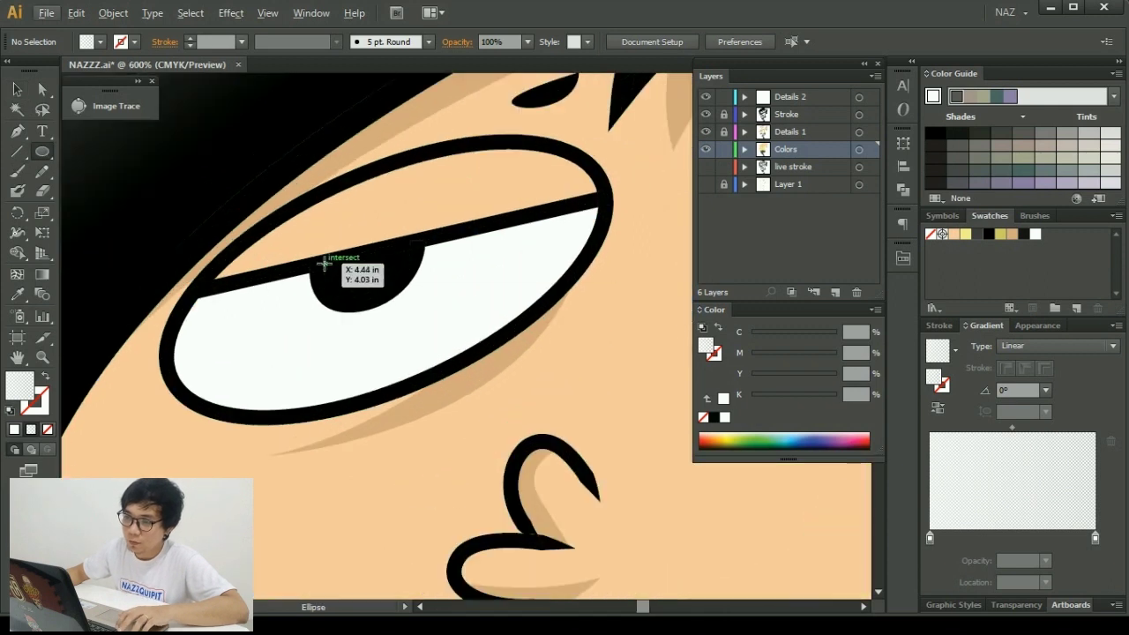
left_click_drag(343, 288, 343, 288)
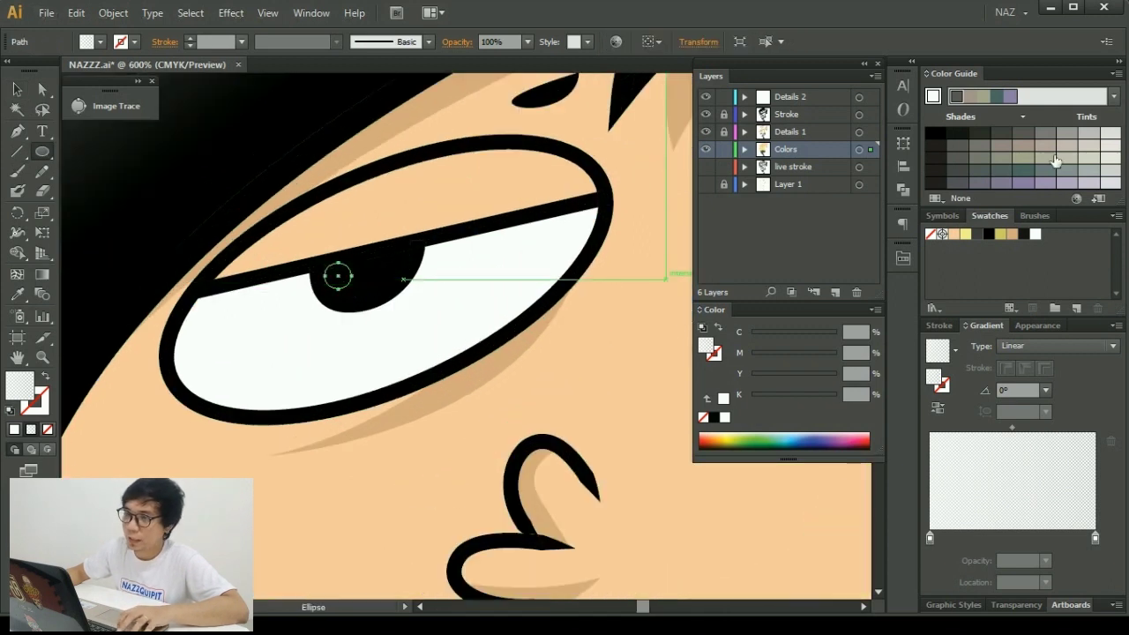
left_click(1035, 235)
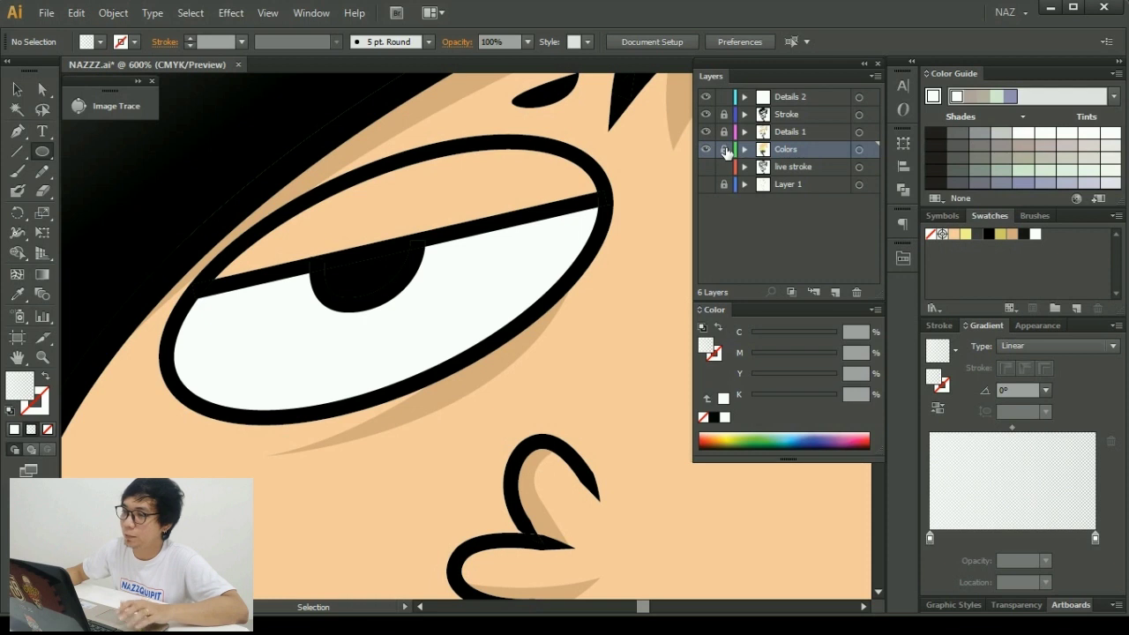
left_click(806, 97)
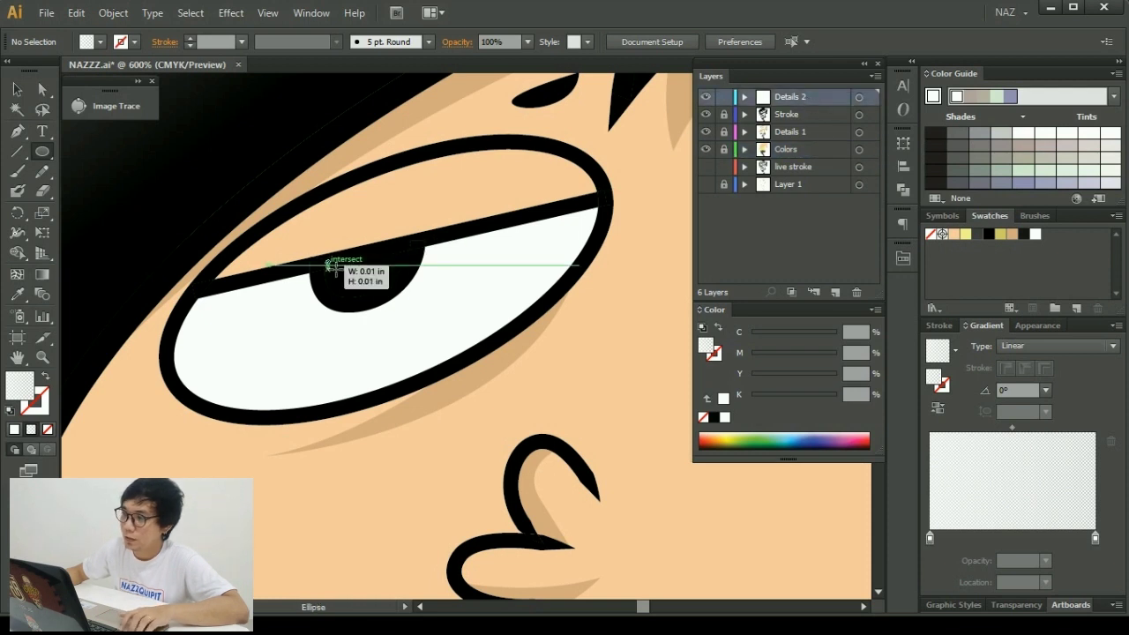
left_click_drag(354, 283, 355, 284)
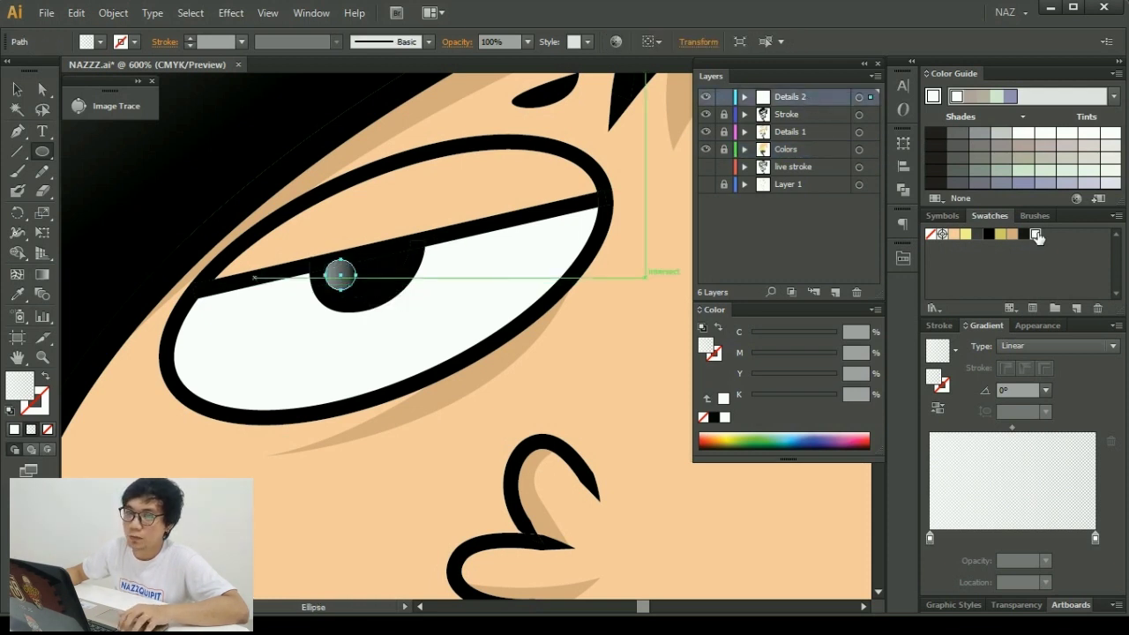
left_click(1037, 235)
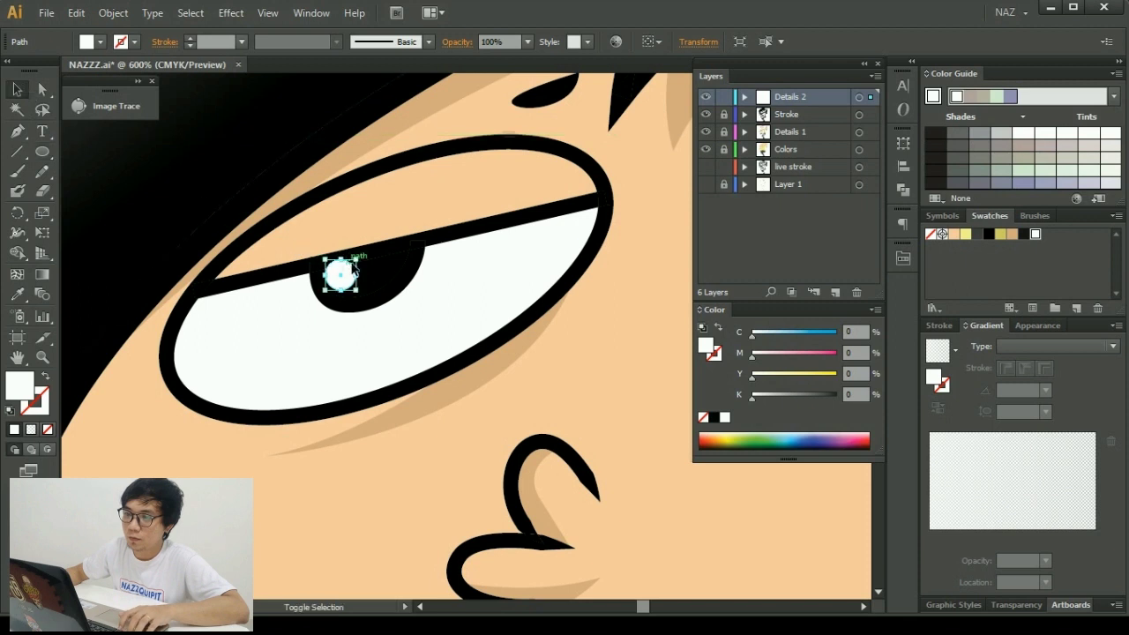
Alt-drag a copy of the catchlight onto the right pupil and view the whole character.
scroll(343, 269, "down", 3)
left_click_drag(328, 268, 311, 375)
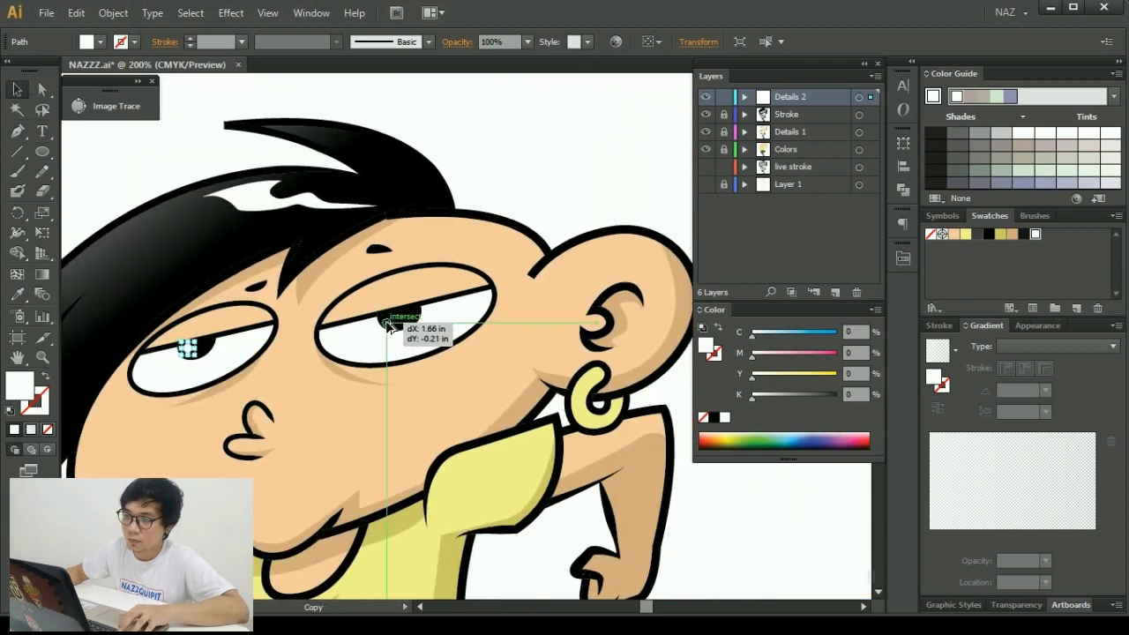
left_click_drag(388, 322, 388, 323)
scroll(389, 322, "up", 2)
scroll(388, 322, "up", 1)
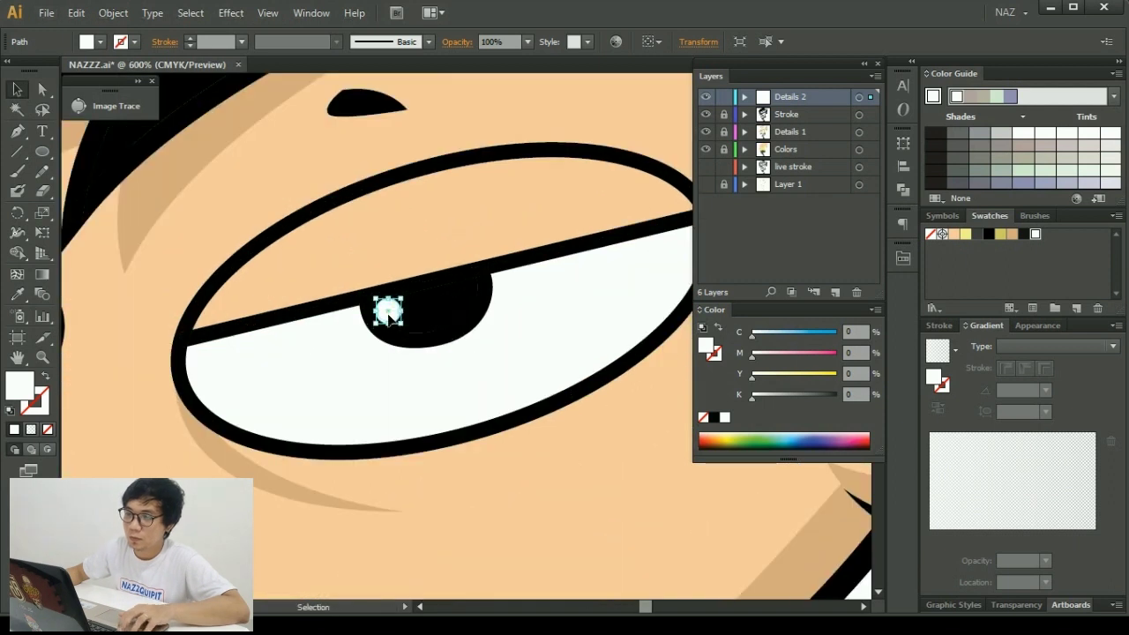
scroll(388, 318, "down", 4)
scroll(672, 451, "down", 1)
left_click_drag(638, 493, 545, 323)
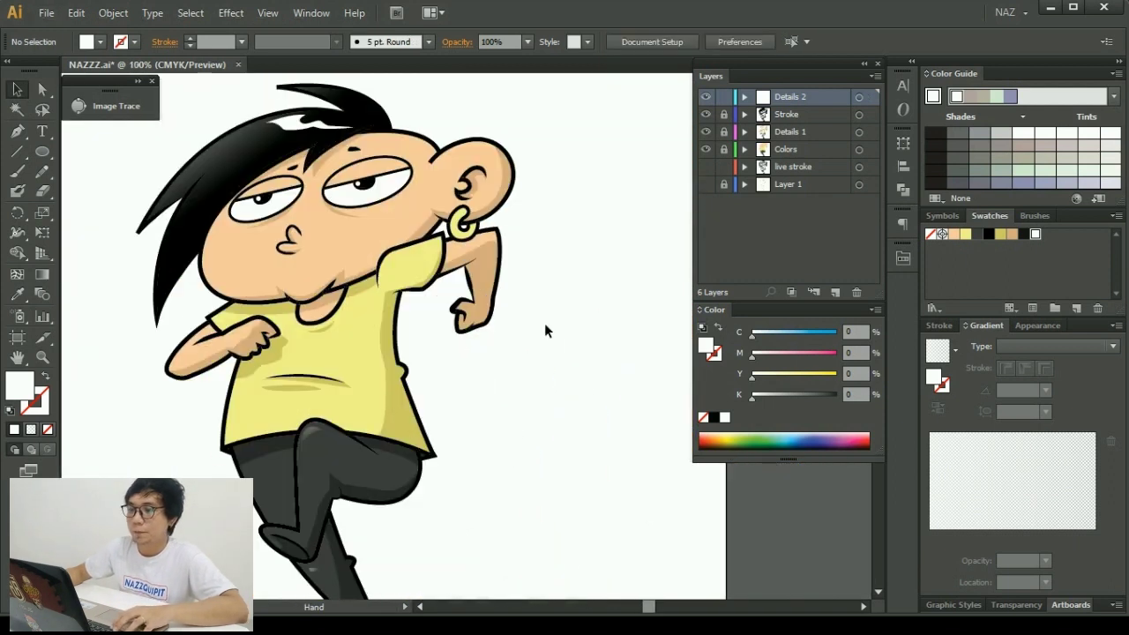
scroll(545, 323, "down", 2)
left_click_drag(547, 378, 545, 375)
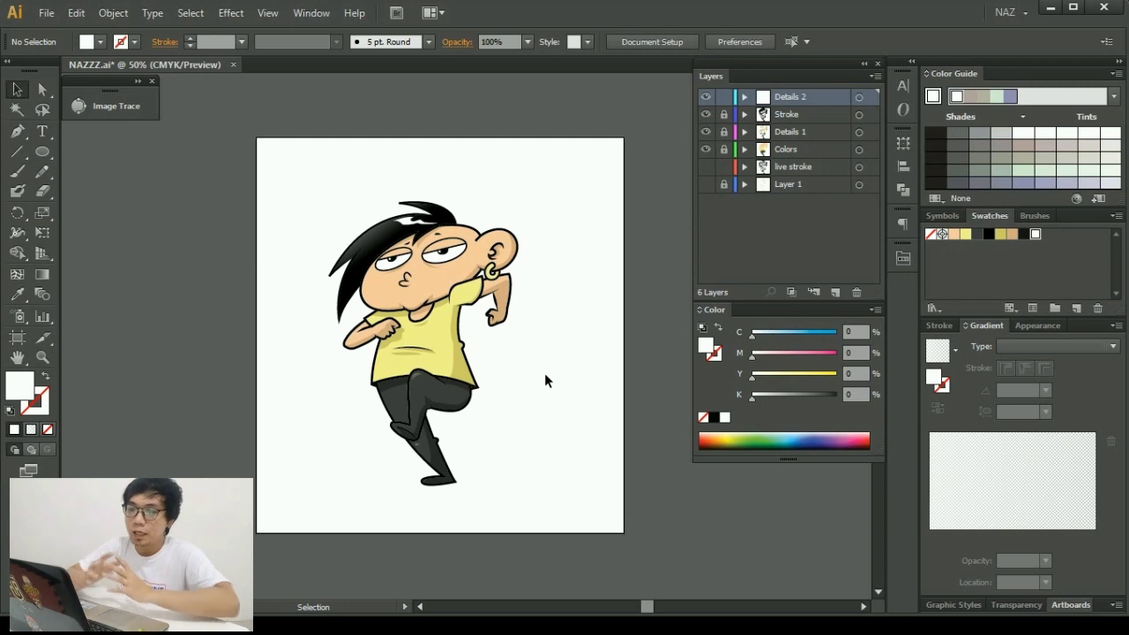